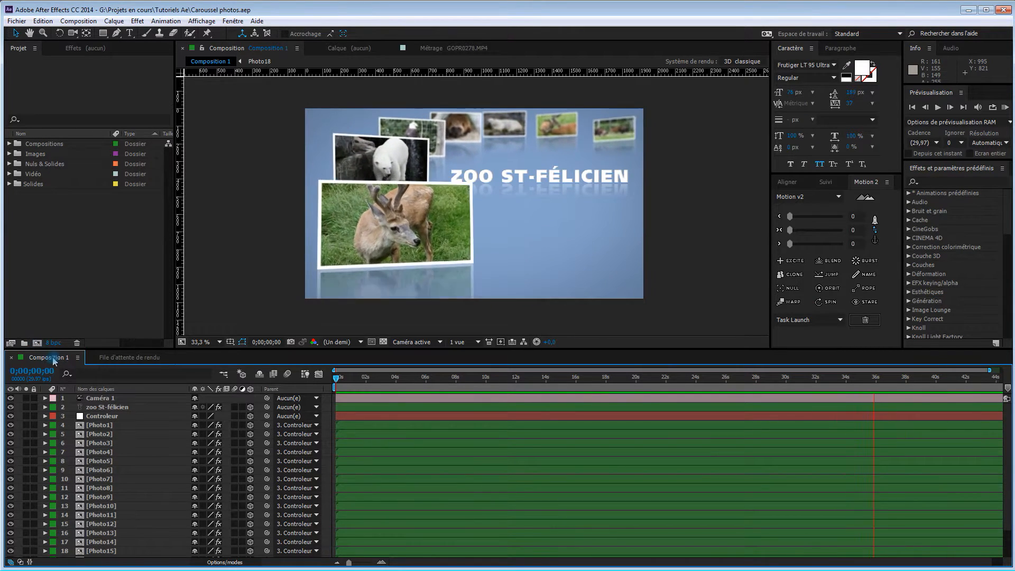
Start a new HDTV 1080 29,97 composition and set its duration to 0:00:45:00
left_click(37, 343)
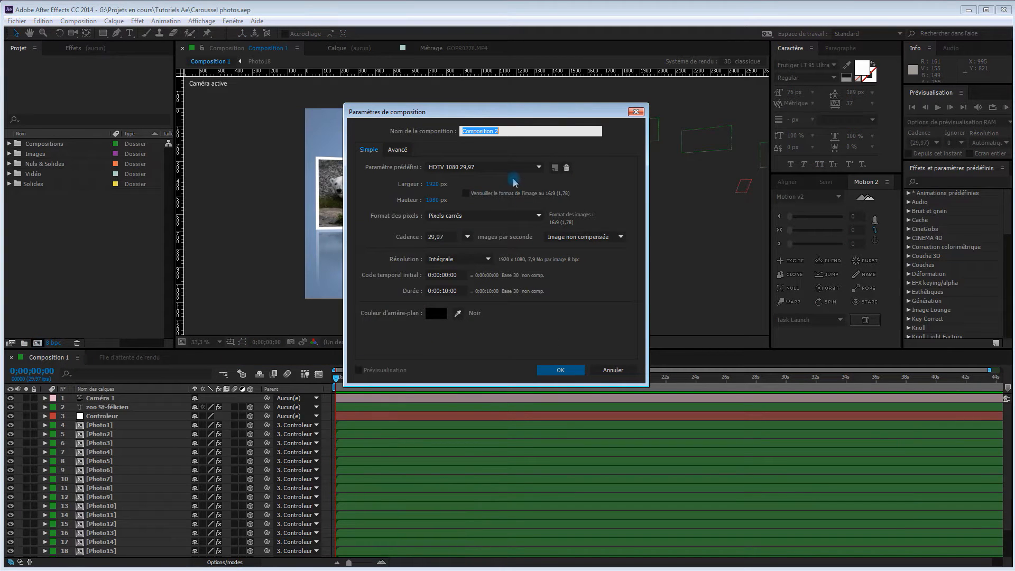
left_click(458, 290)
left_click_drag(442, 290, 500, 292)
type("45.")
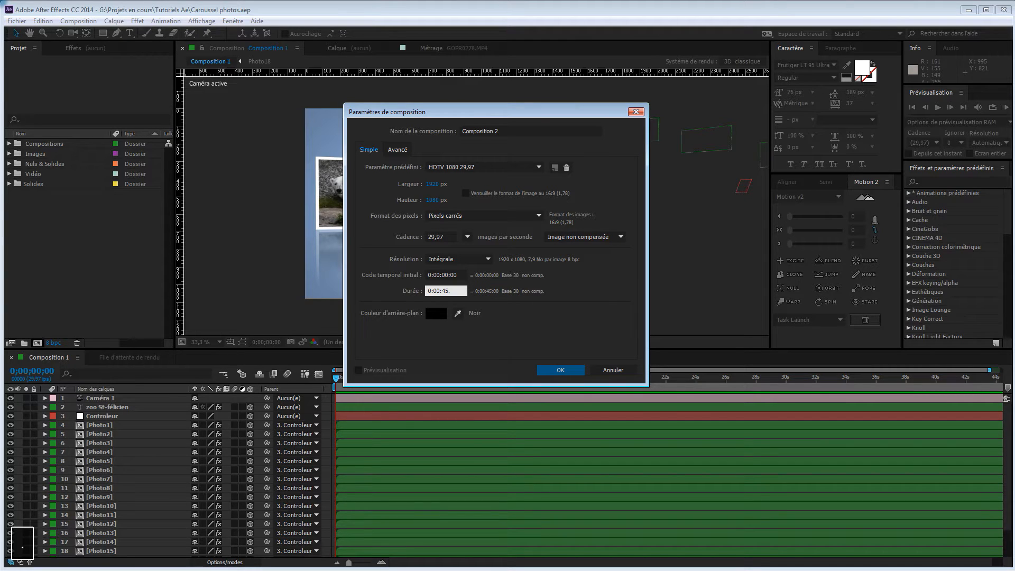
left_click(499, 291)
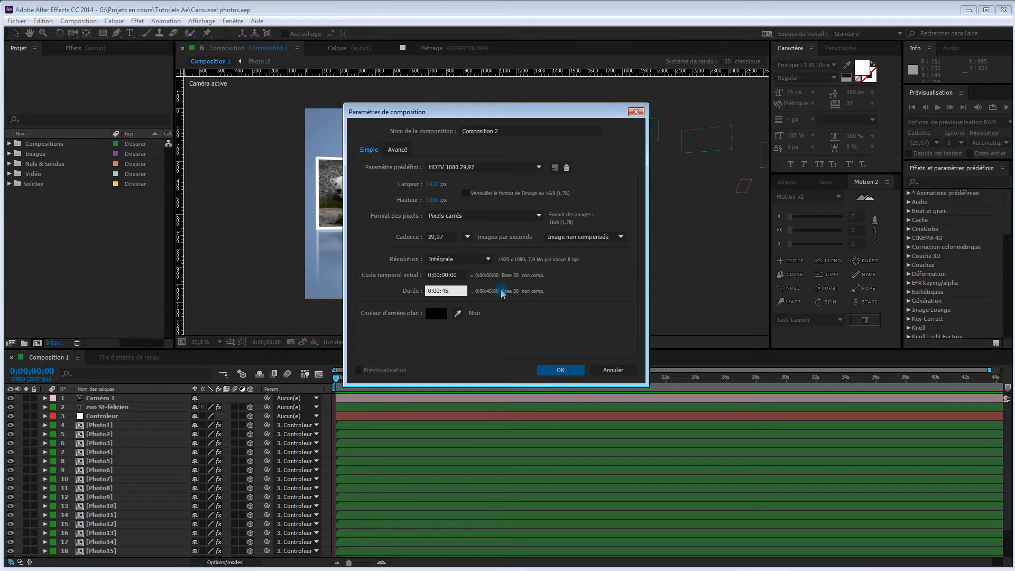
Name the new composition Caroussel and create it
left_click(505, 130)
left_click_drag(505, 130, 446, 132)
type("C")
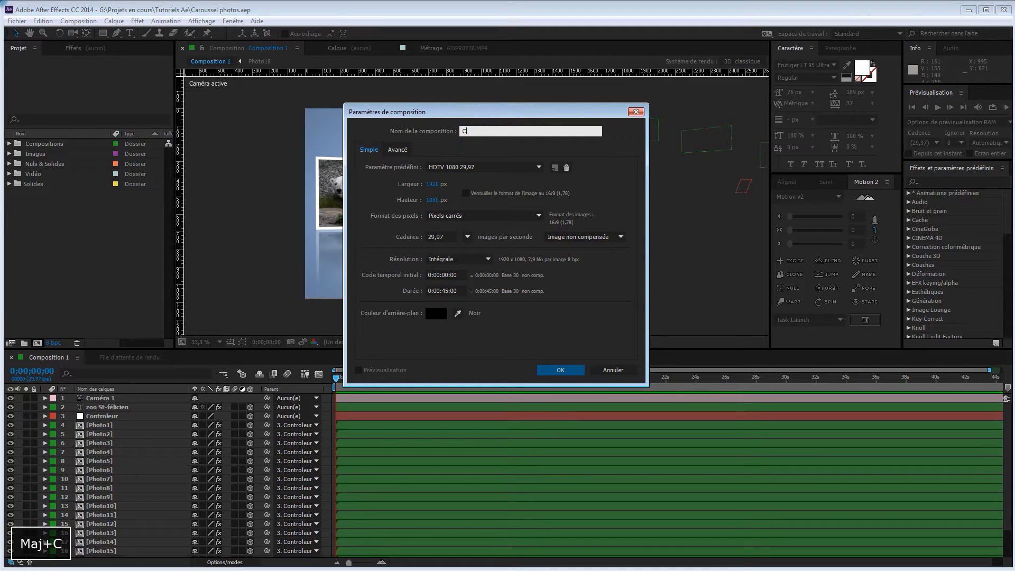
type("aroussel")
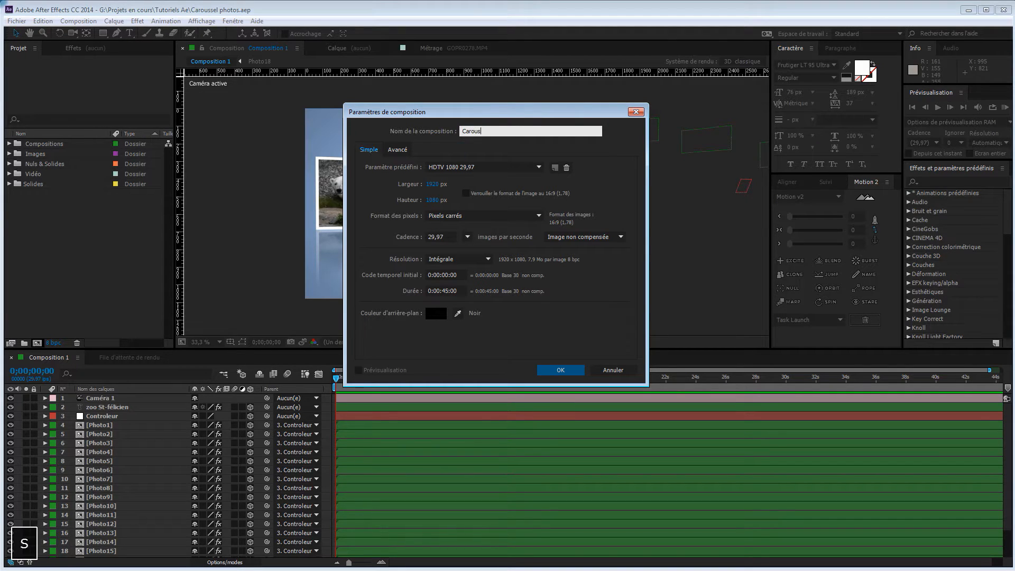
left_click(559, 369)
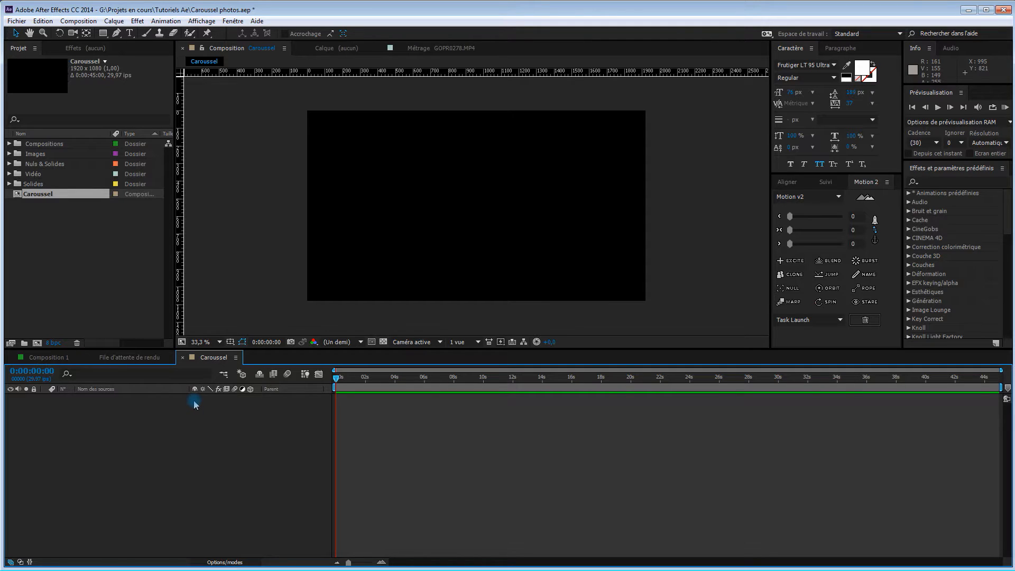
Start a new solid in the Caroussel composition and set its colour to white (FFFFFF)
right_click(160, 410)
mouse_move(183, 417)
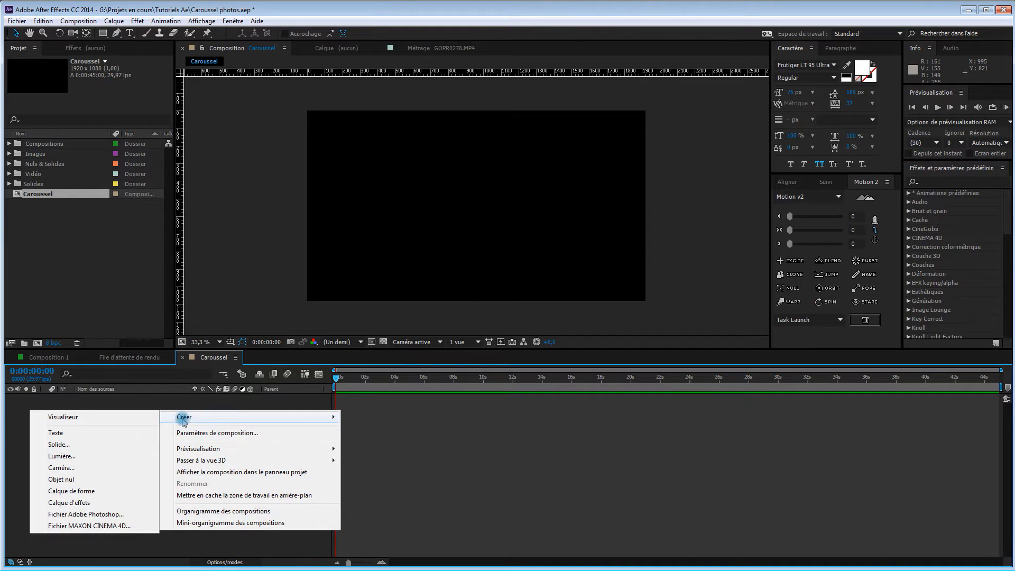
left_click(77, 445)
left_click(166, 260)
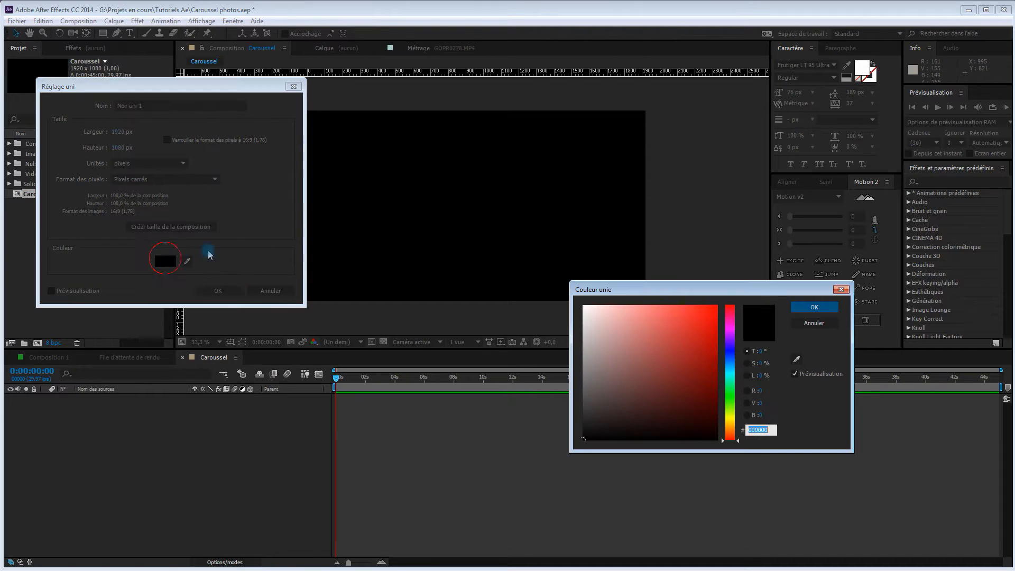
left_click_drag(657, 340, 583, 305)
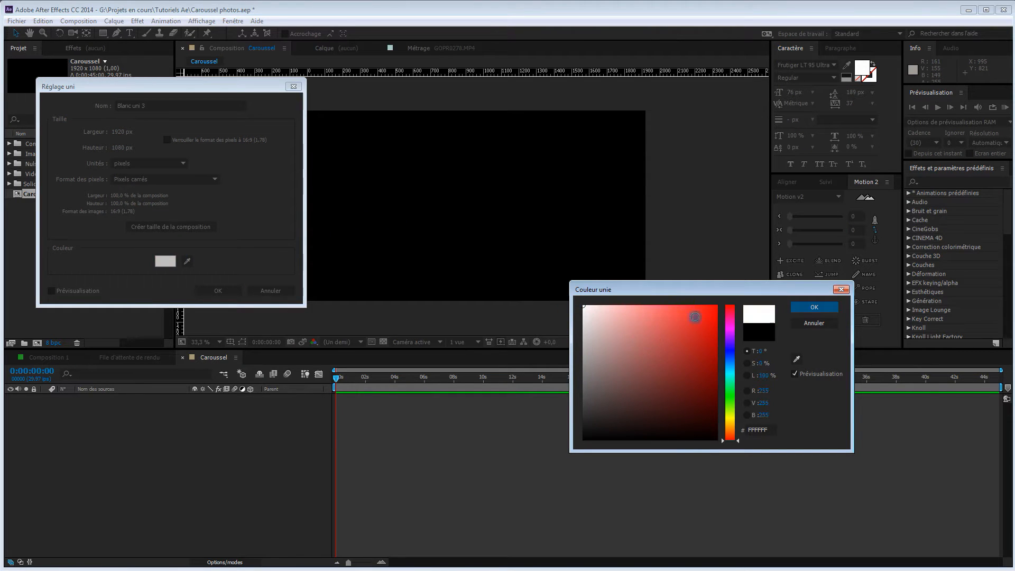
left_click(816, 309)
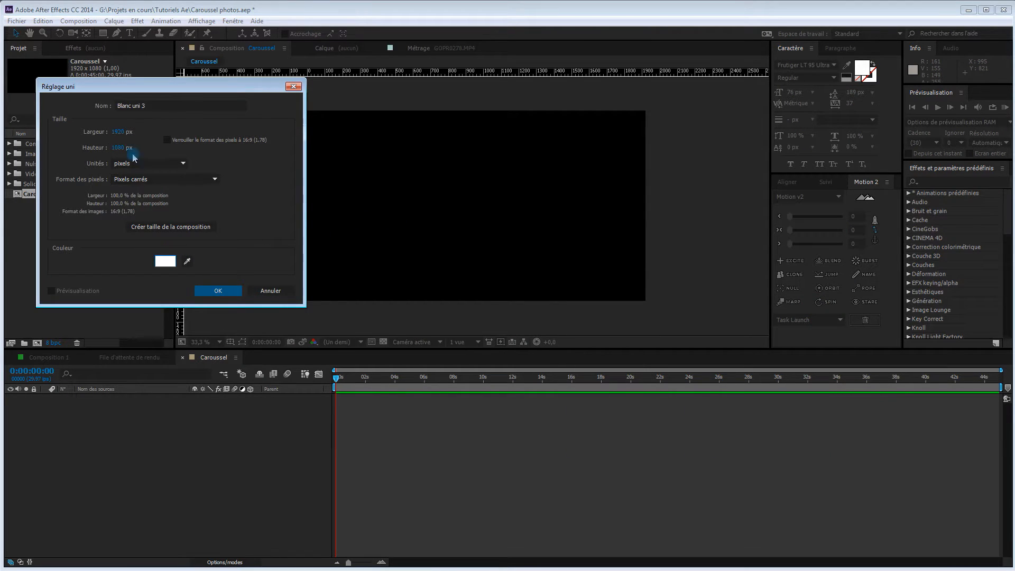
Name the white solid Cadre photo and add it at full composition size
left_click(107, 105)
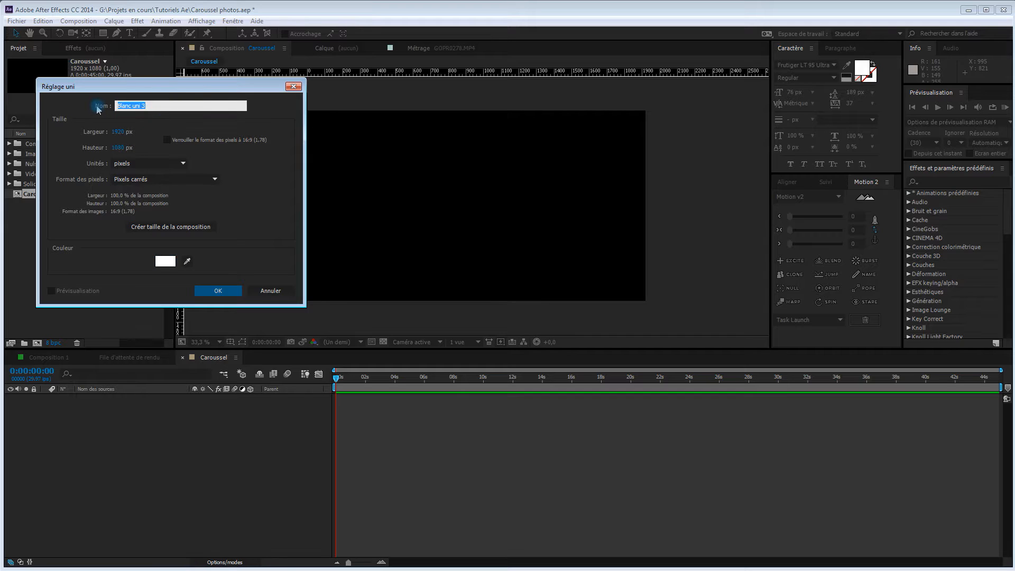
type("Cadsre")
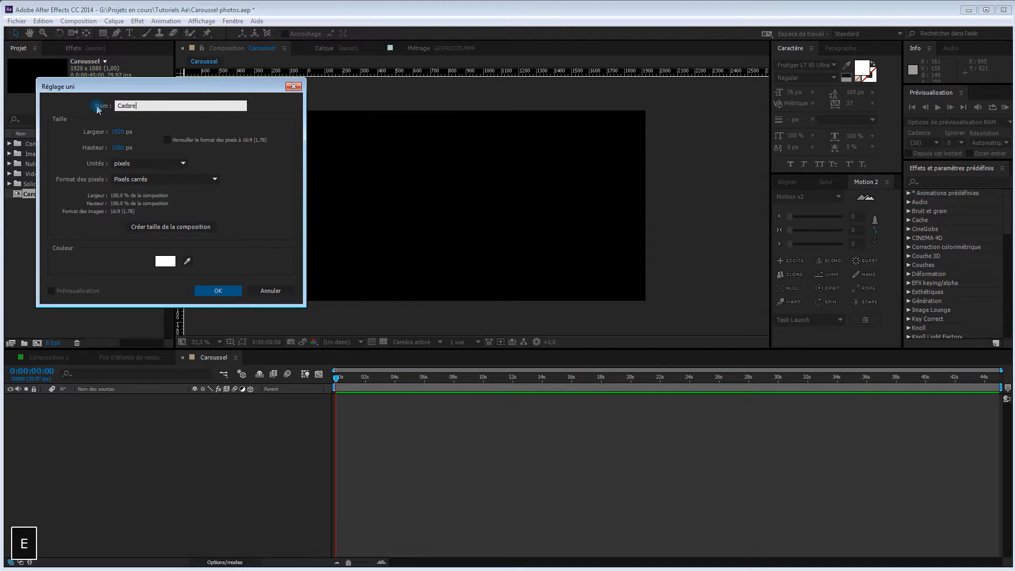
key("BackSpace")
key("BackSpace")
key("BackSpace")
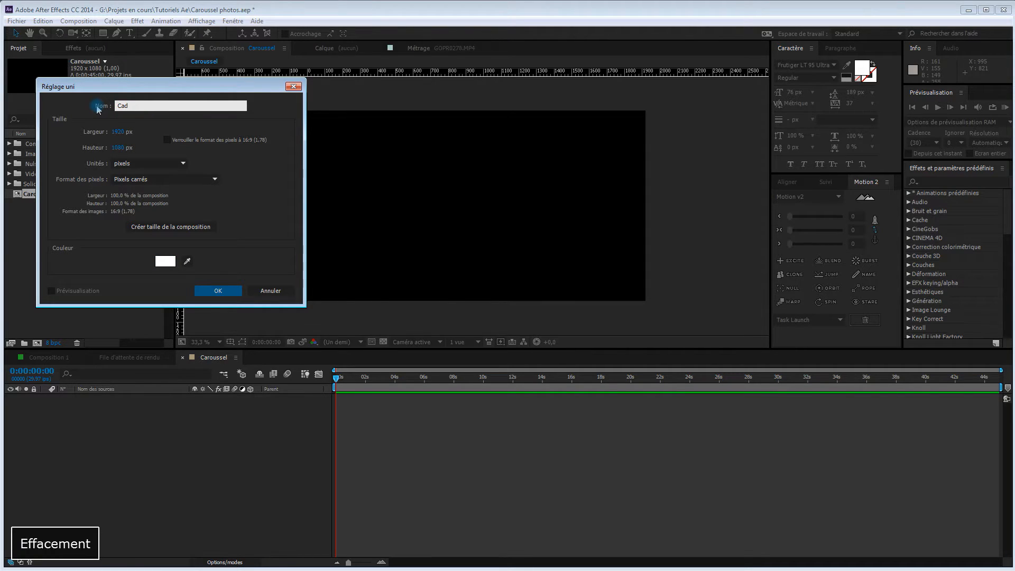
type("re ")
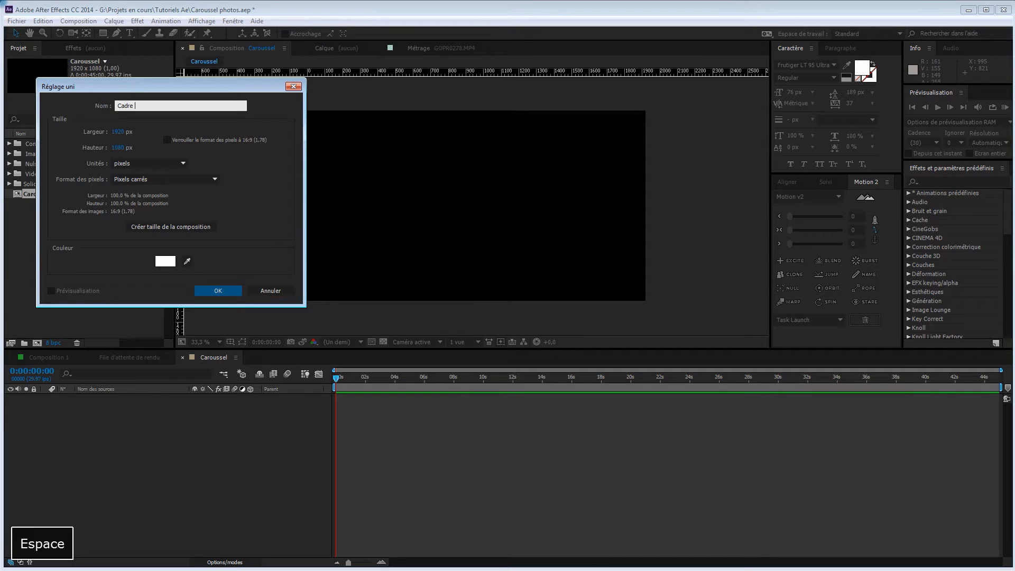
type("ph")
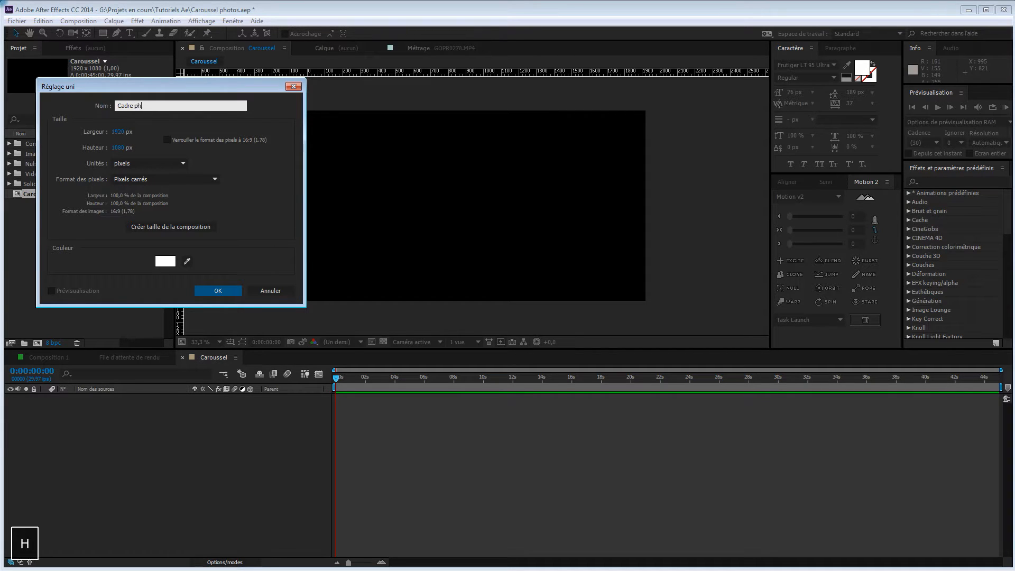
type("oto")
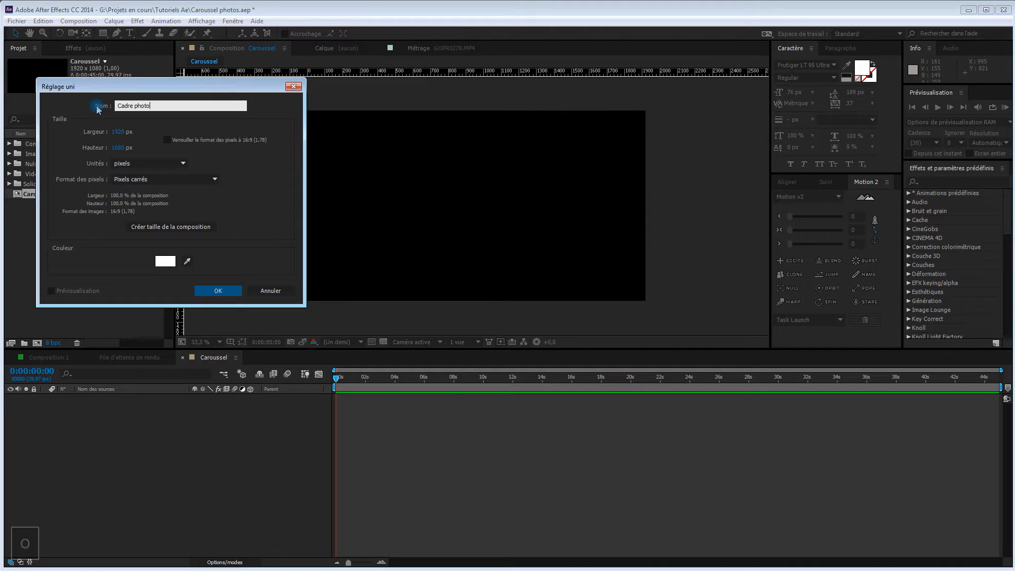
left_click(221, 292)
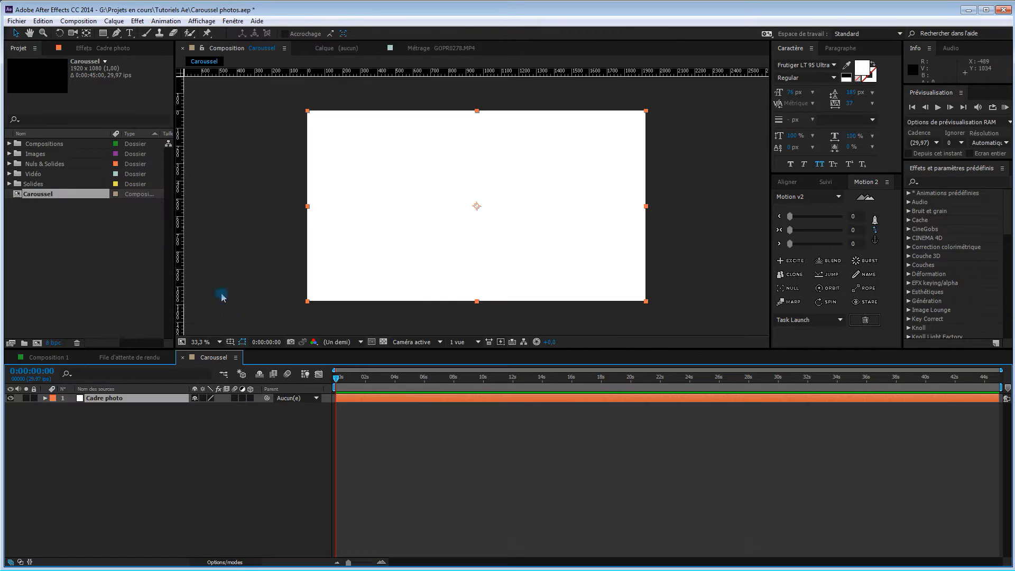
left_click(251, 425)
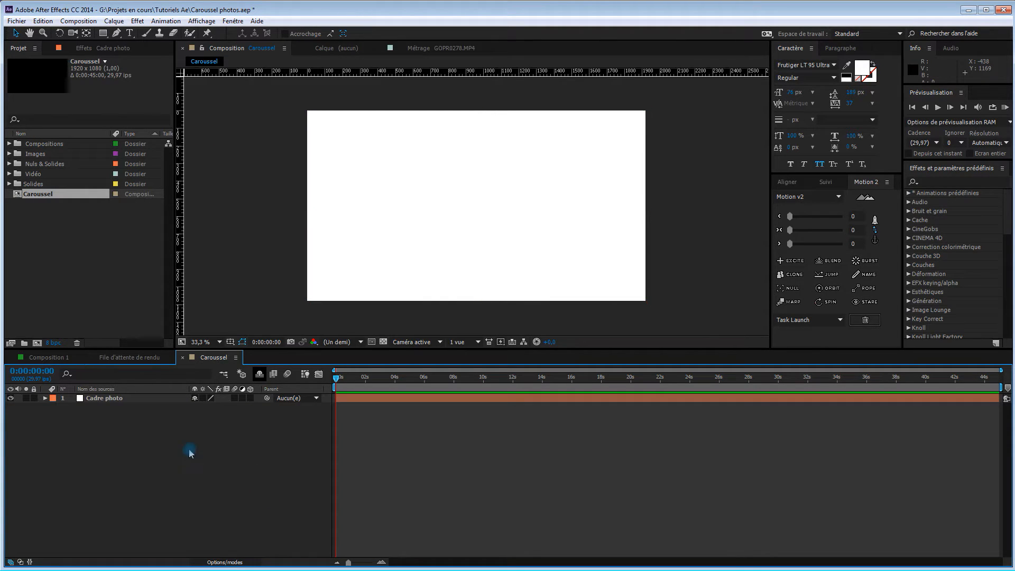
Start a second solid in the Caroussel composition and name it Cache Photo
right_click(157, 426)
mouse_move(183, 433)
left_click(81, 459)
left_click(166, 137)
left_click(180, 178)
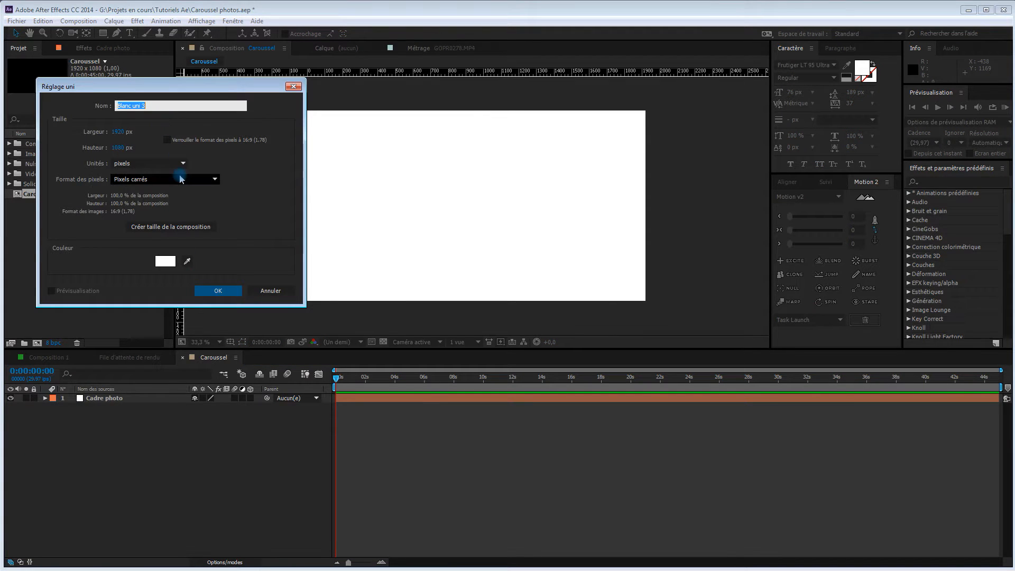
type("Cache")
type("Photo")
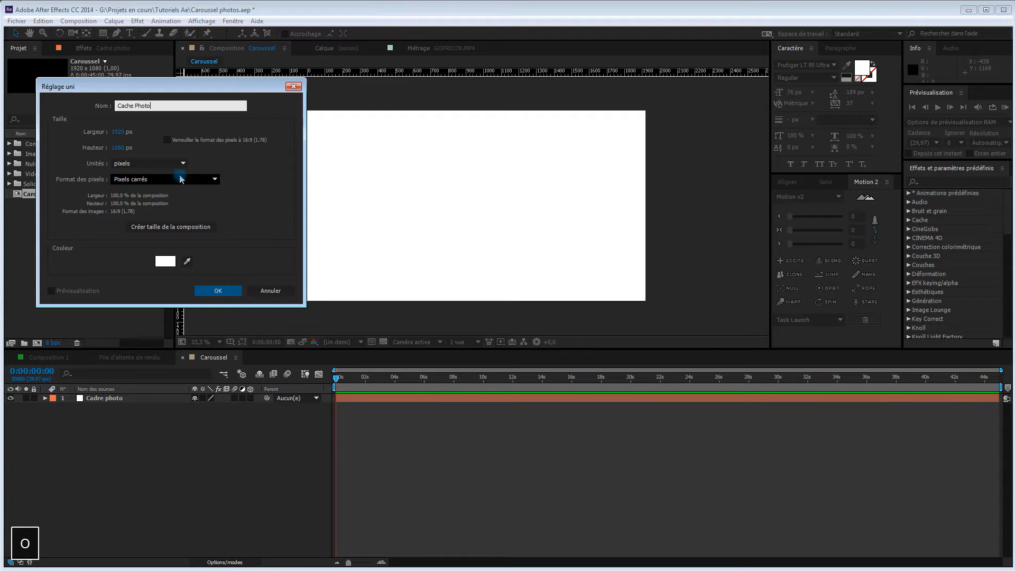
Change the Cache Photo solid's colour to dark blue (163885)
left_click(165, 261)
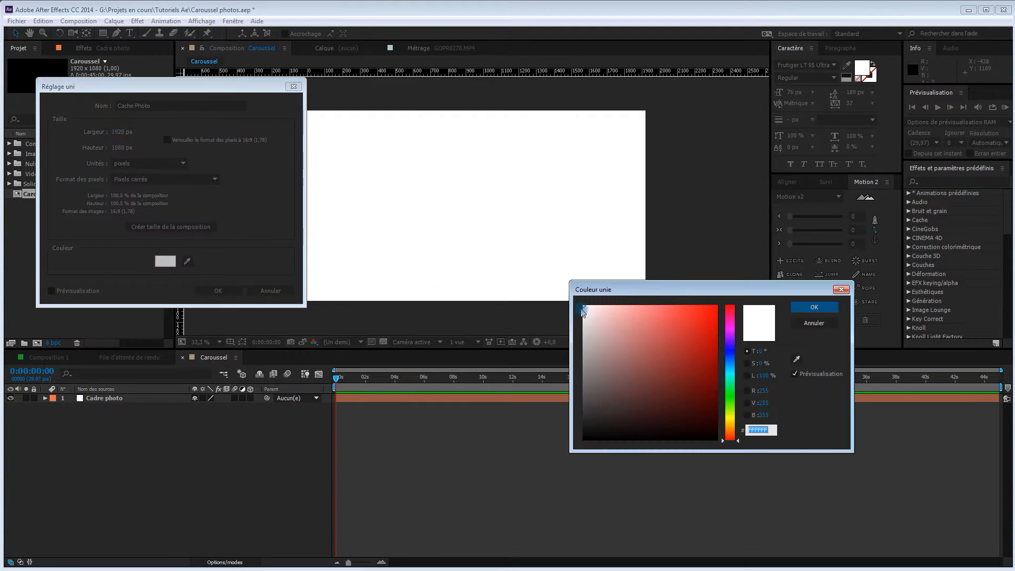
mouse_move(730, 367)
left_mouse_down()
mouse_move(730, 358)
mouse_move(696, 372)
mouse_move(700, 384)
mouse_move(694, 369)
left_mouse_up()
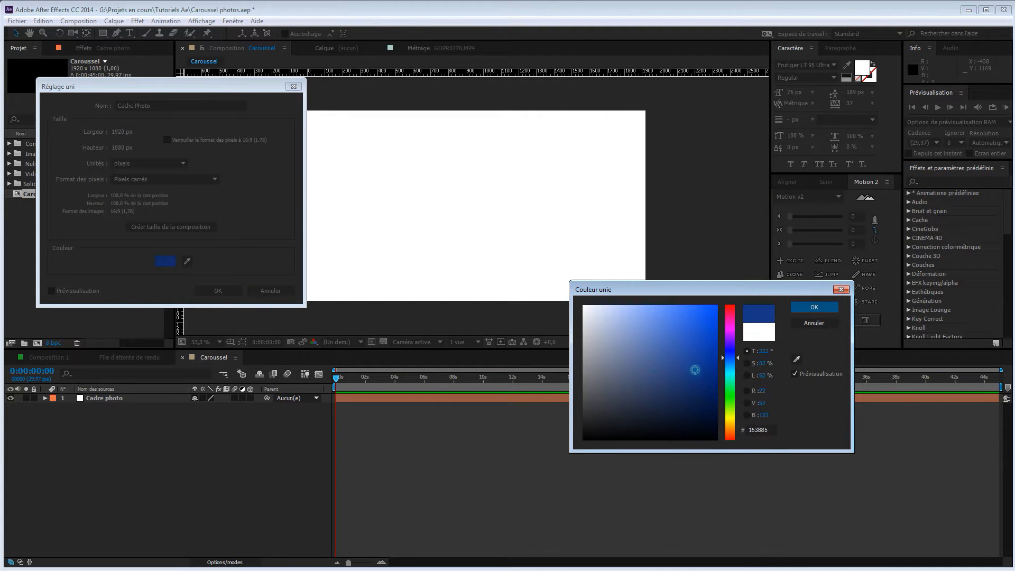
left_click(813, 307)
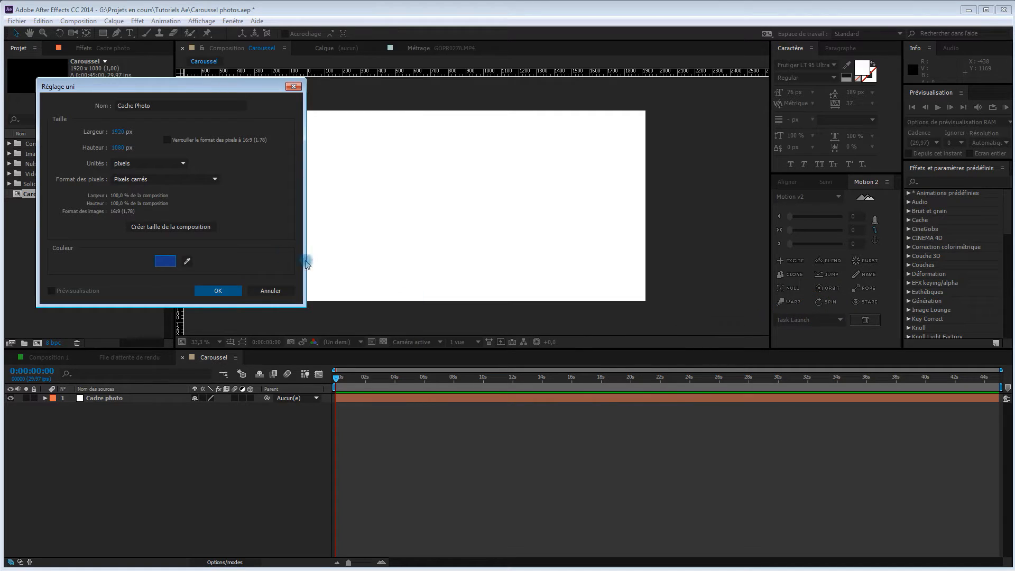
Reduce the Cache Photo solid's width and height by 80 px each, to 1840 × 1000 px, and create it
left_click(121, 132)
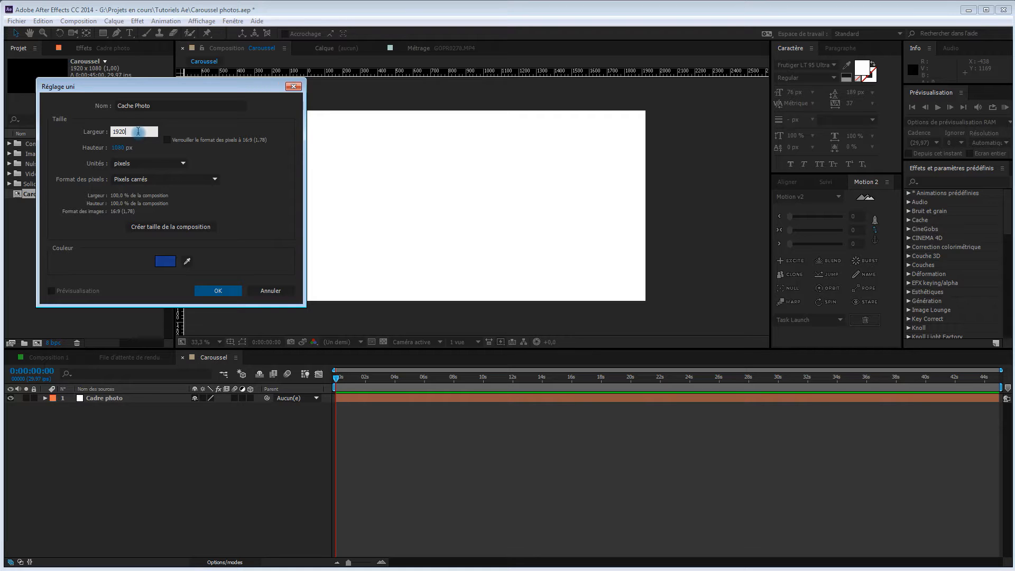
type("-80")
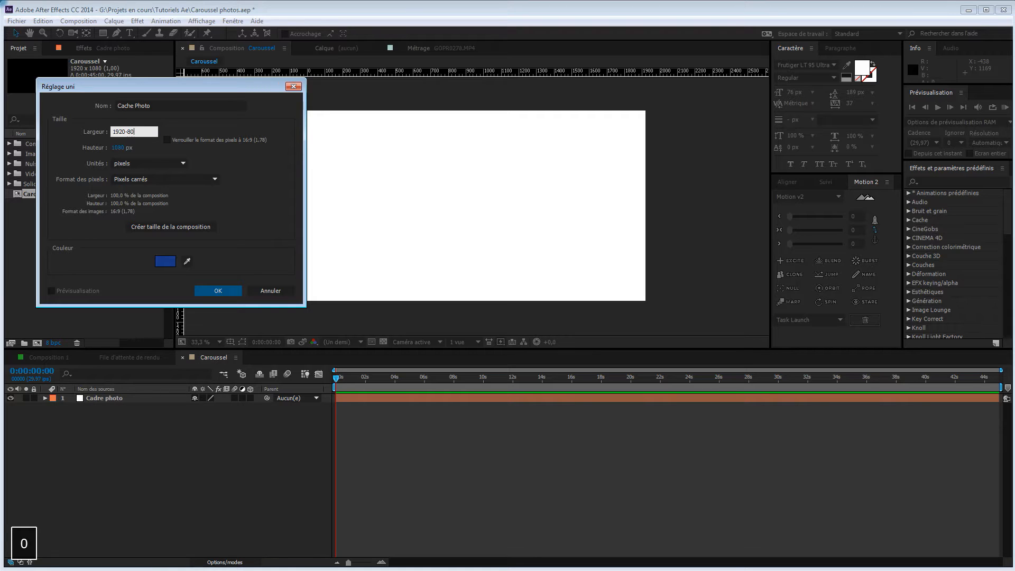
key("Tab")
key("Right")
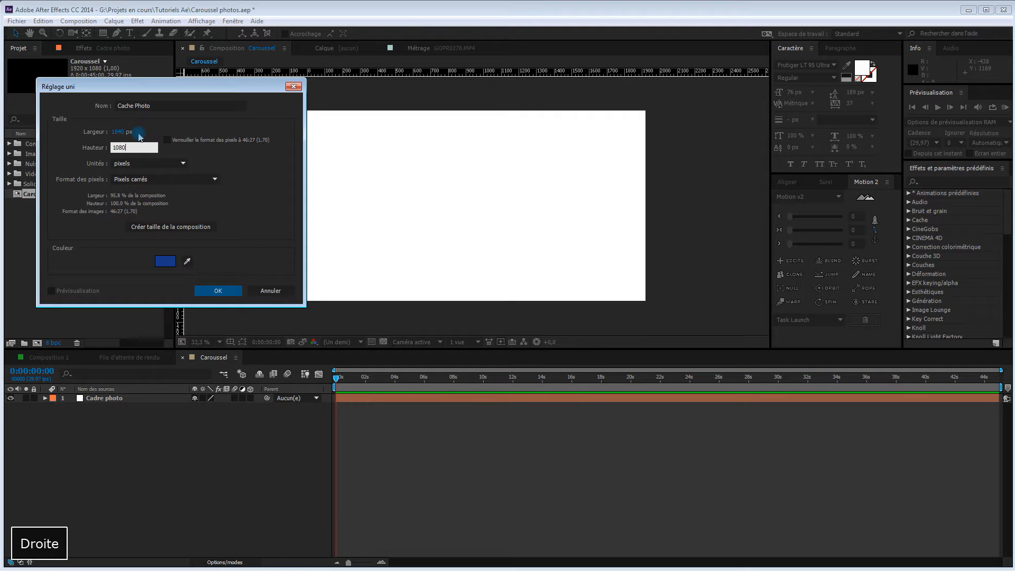
type("-80")
key("Tab")
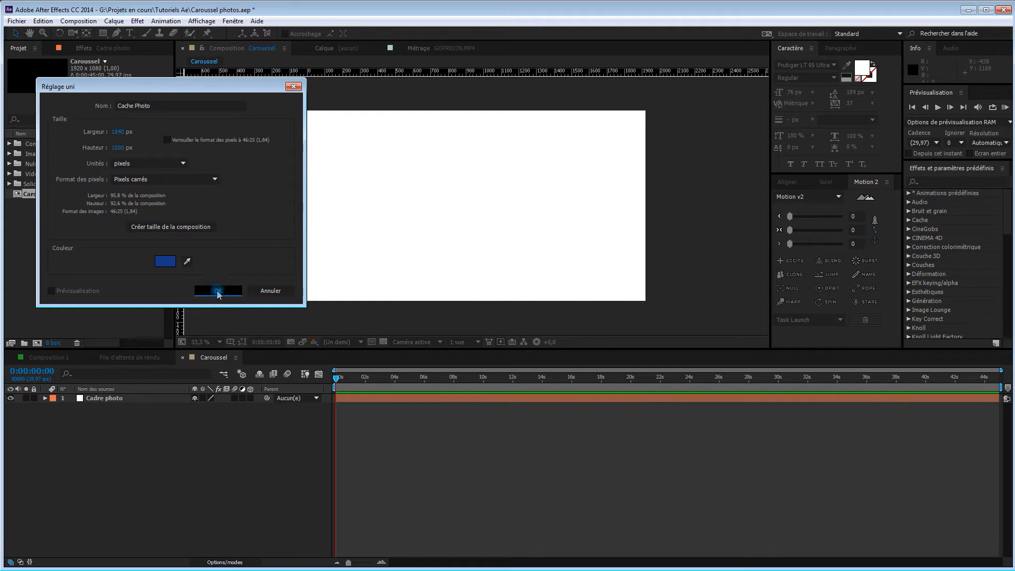
left_click(218, 292)
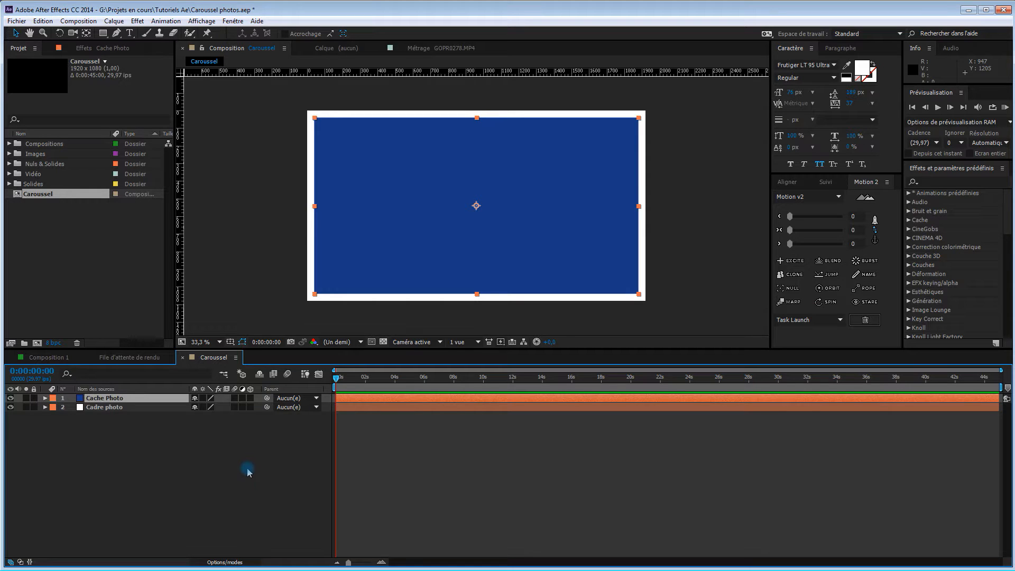
left_click(170, 453)
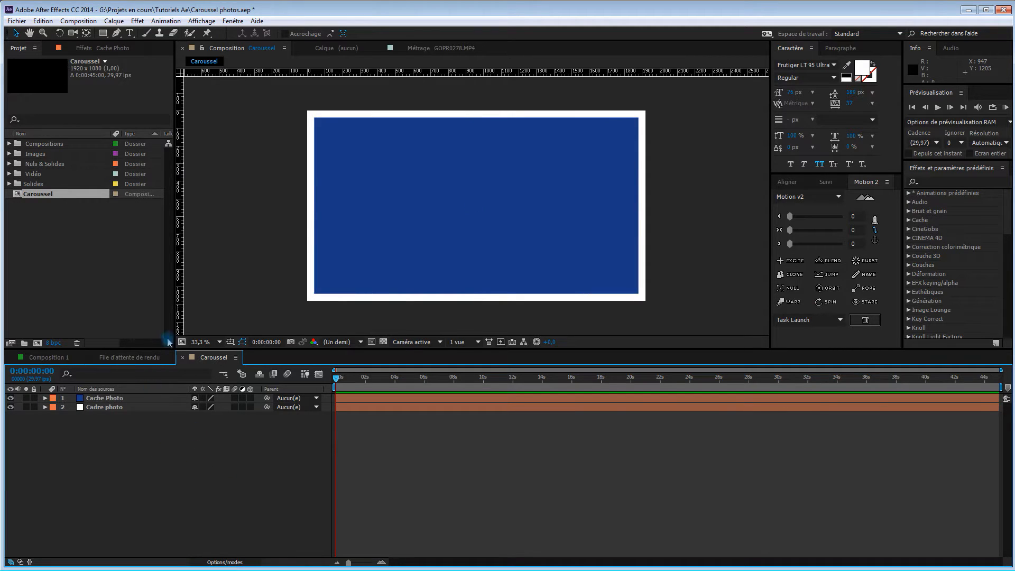
Place IMG_3956.JPG from the Images folder in the timeline between the Cache Photo and Cadre photo layers
left_click(9, 154)
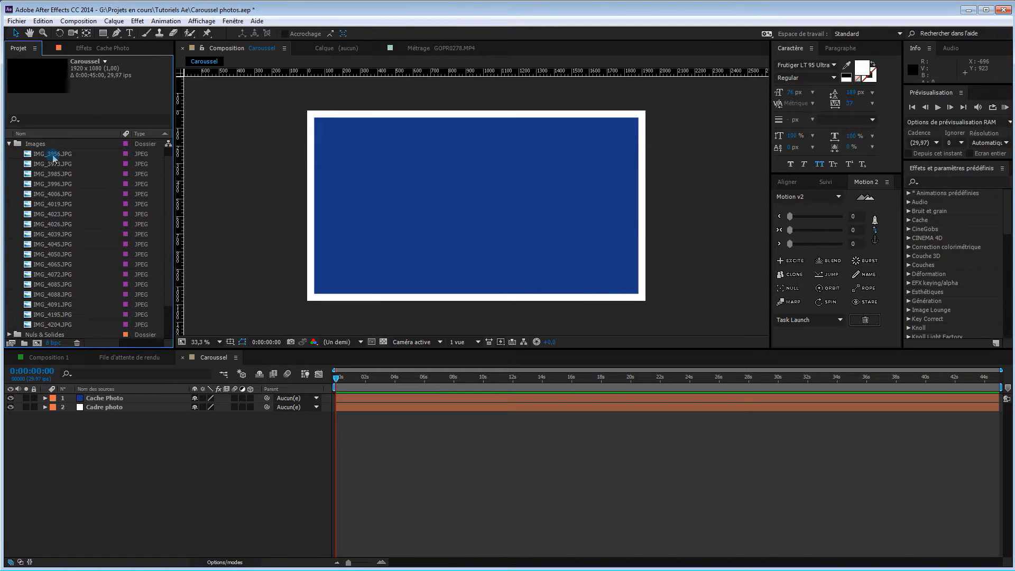
left_click(55, 154)
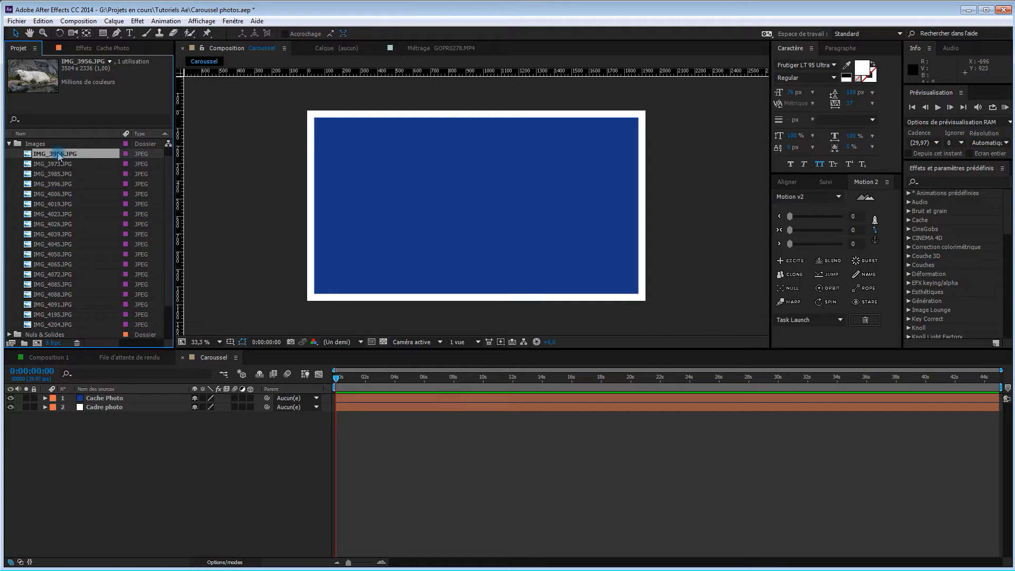
left_click_drag(58, 158, 119, 406)
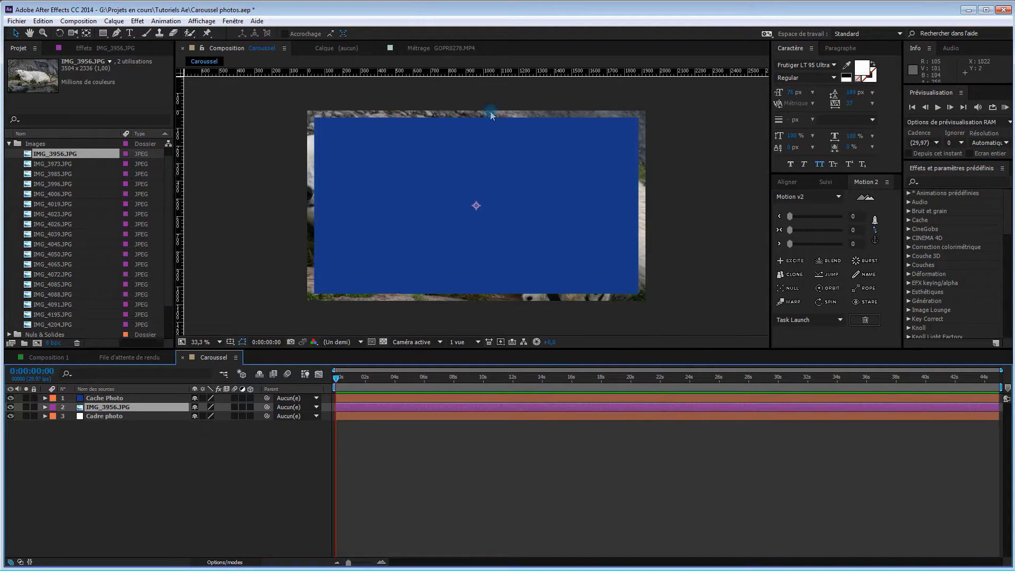
Set the track matte of the IMG_3956.JPG layer to Alpha Cache Photo
key("comma")
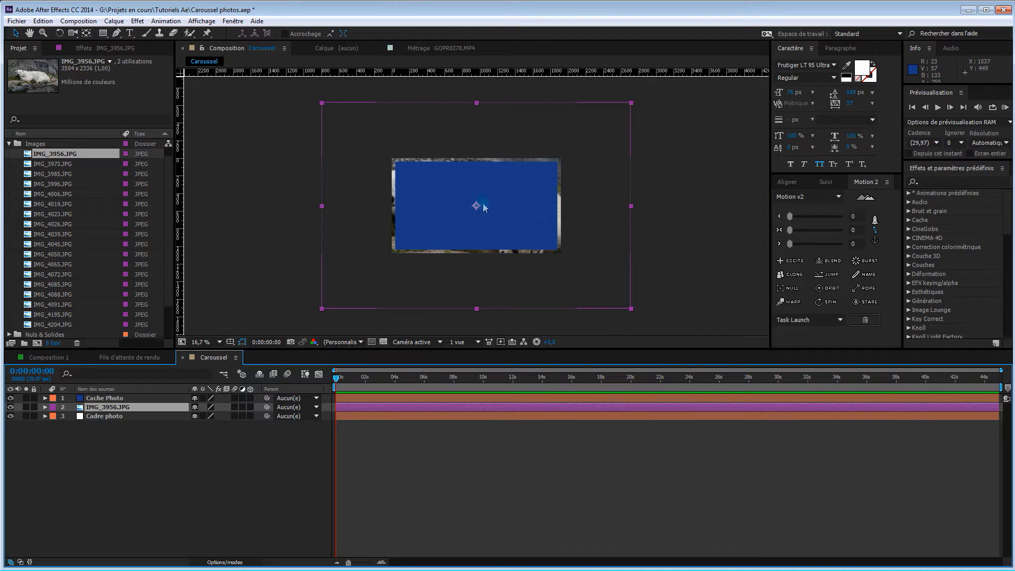
left_click(228, 563)
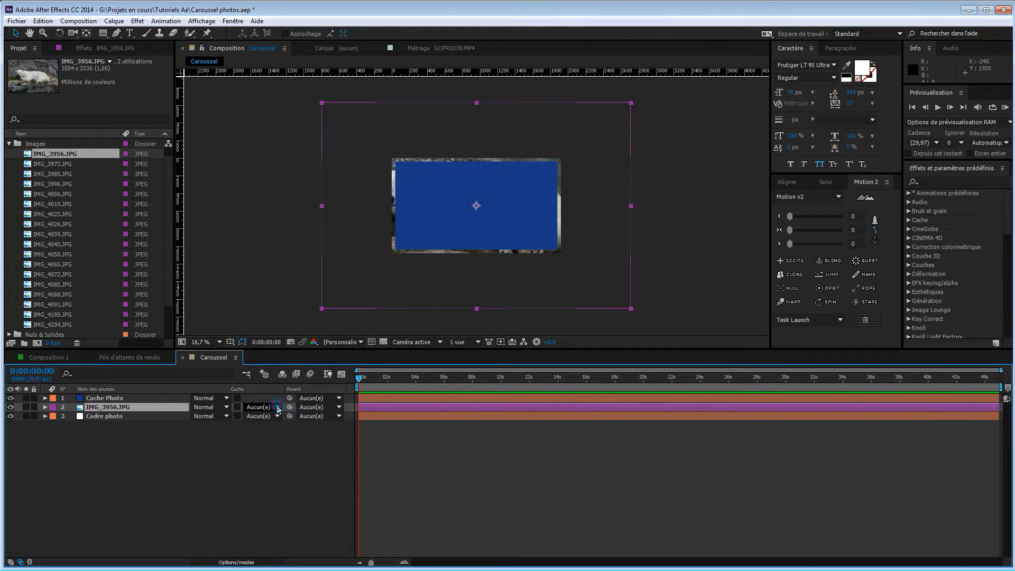
left_click(278, 407)
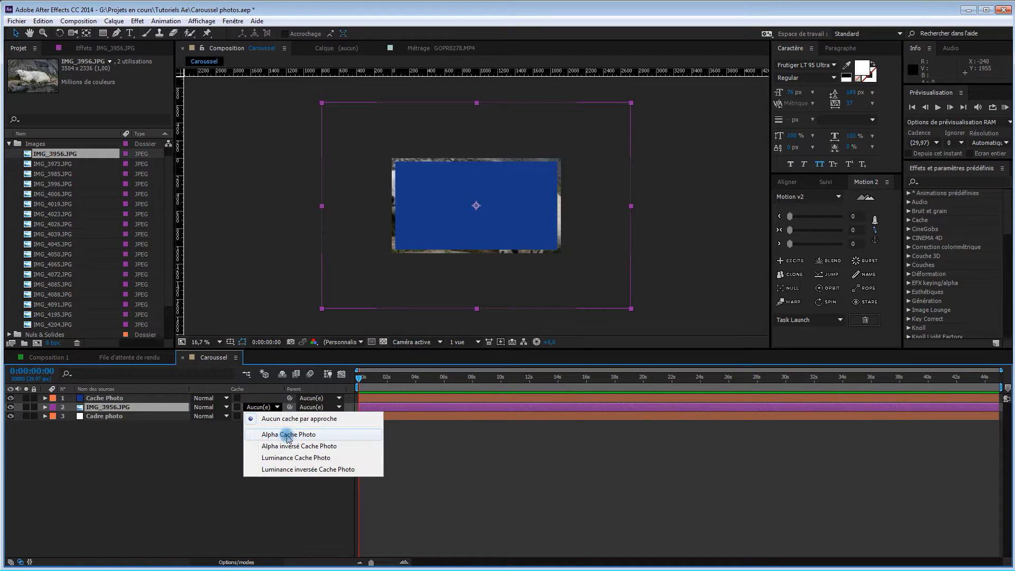
left_click(288, 434)
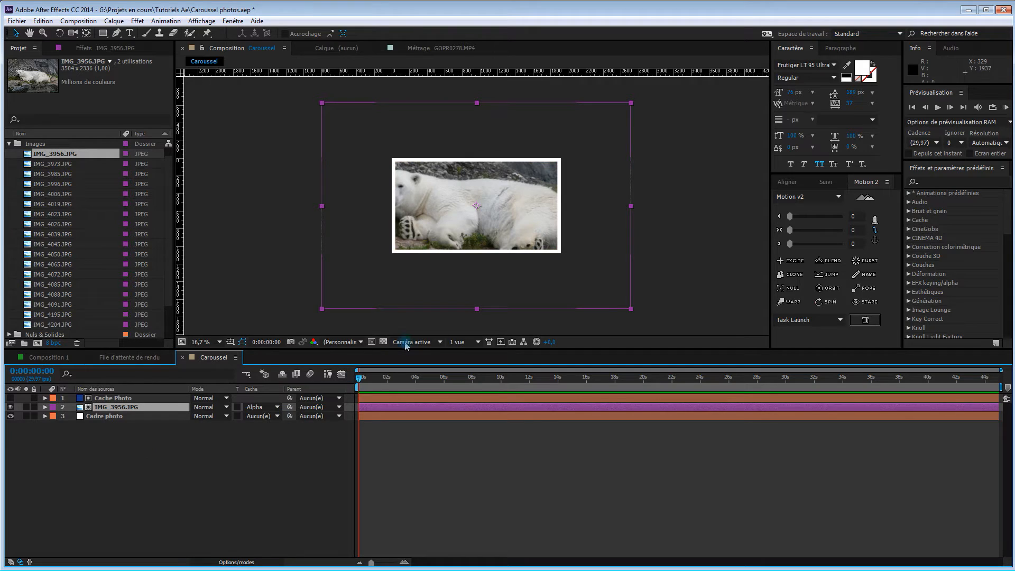
Scale the IMG_3956.JPG layer to 60% and shift it slightly inside the white frame, to position 990, 570
left_click(44, 407)
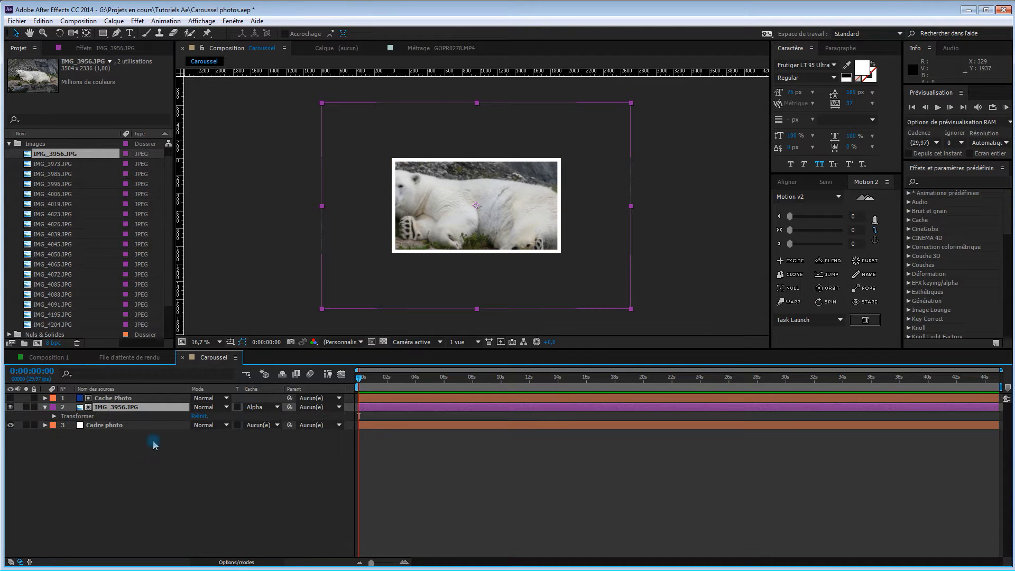
left_click(54, 416)
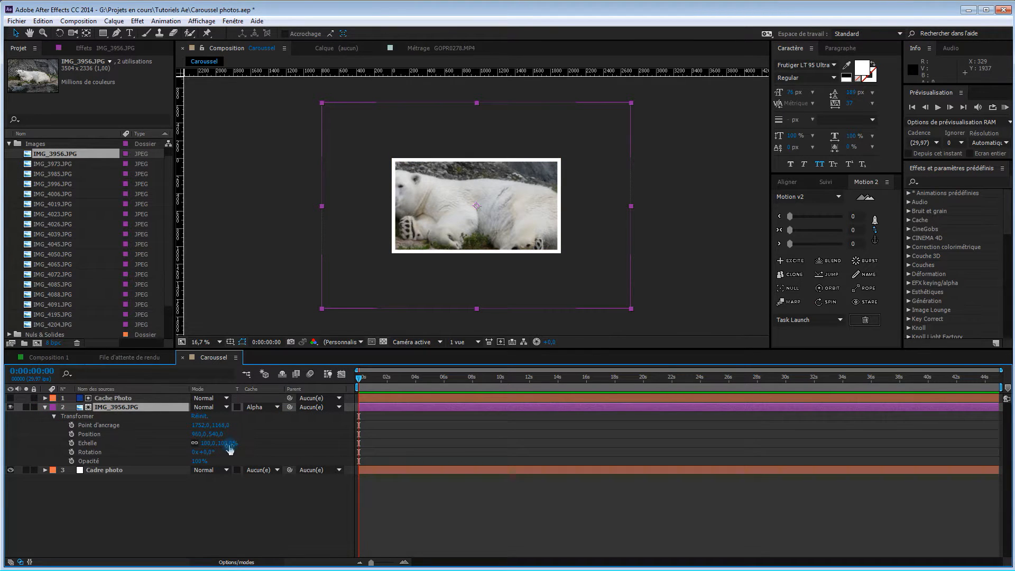
left_click_drag(229, 444, 212, 447)
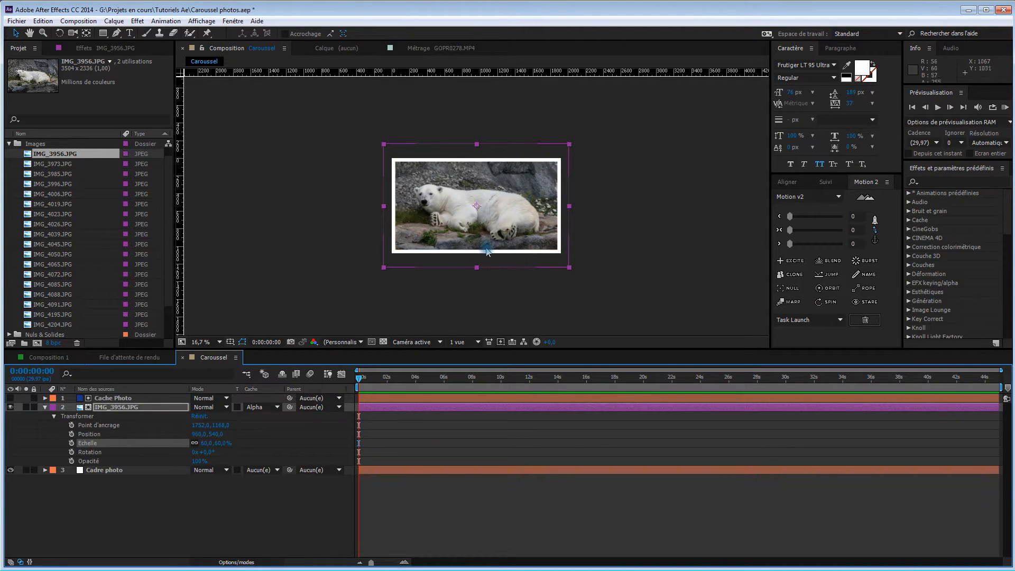
left_click_drag(510, 231, 532, 229)
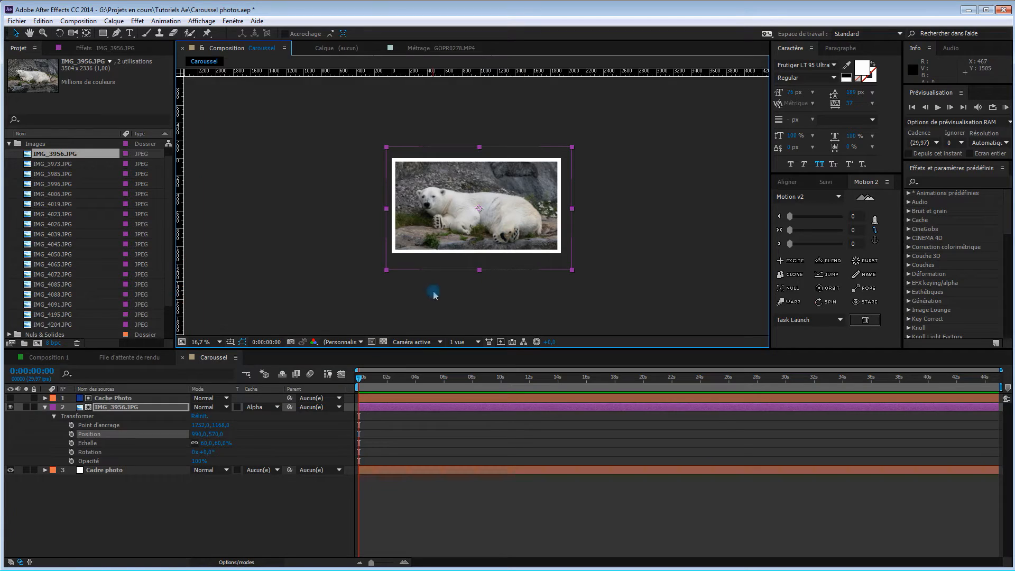
Precompose the Cache Photo, IMG_3956.JPG and Cadre photo layers as Photo 1, transferring all attributes into the new composition
key("u")
left_click(168, 446)
left_click_drag(127, 434, 128, 395)
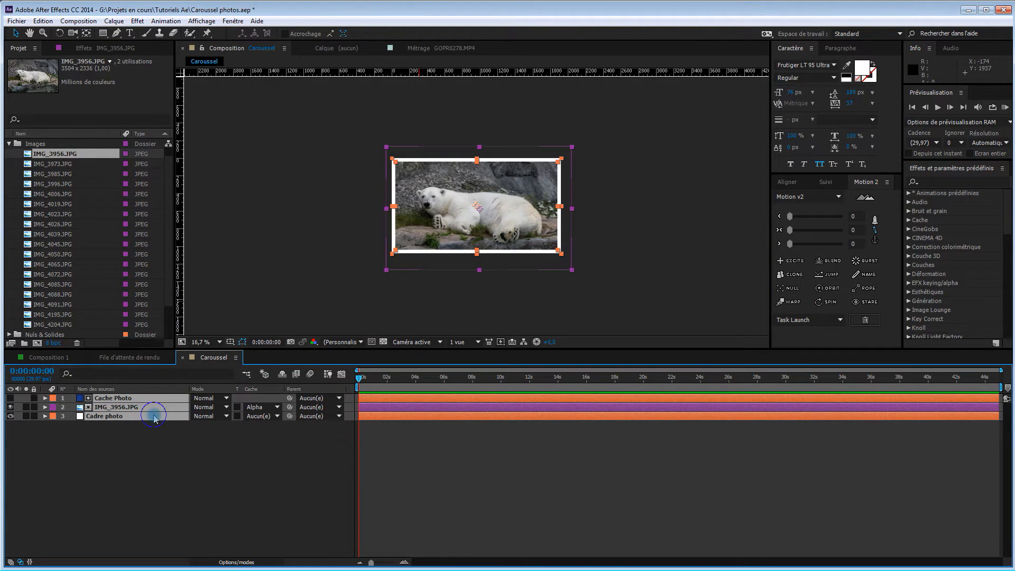
right_click(154, 418)
left_click(208, 524)
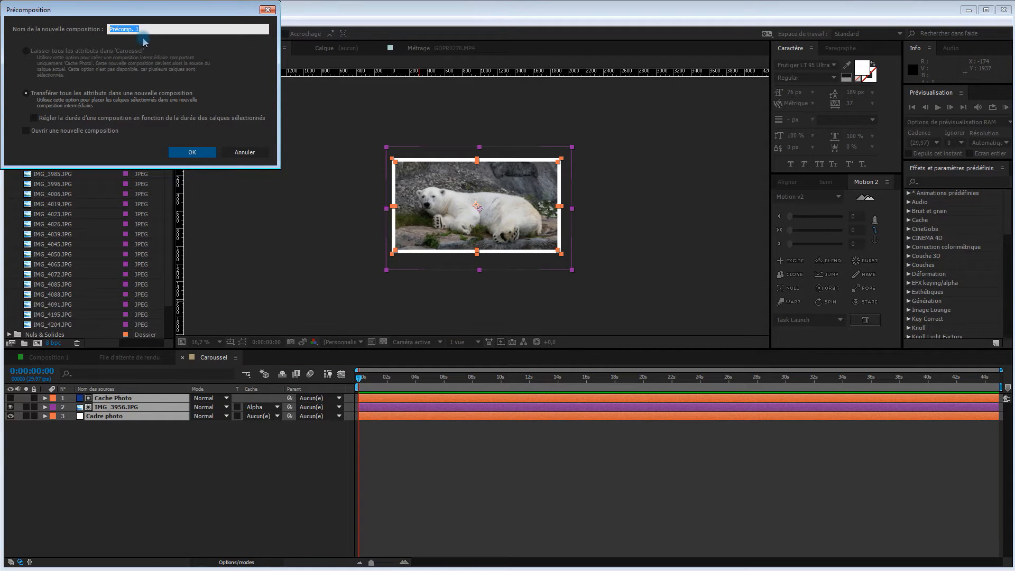
type("Photo 1")
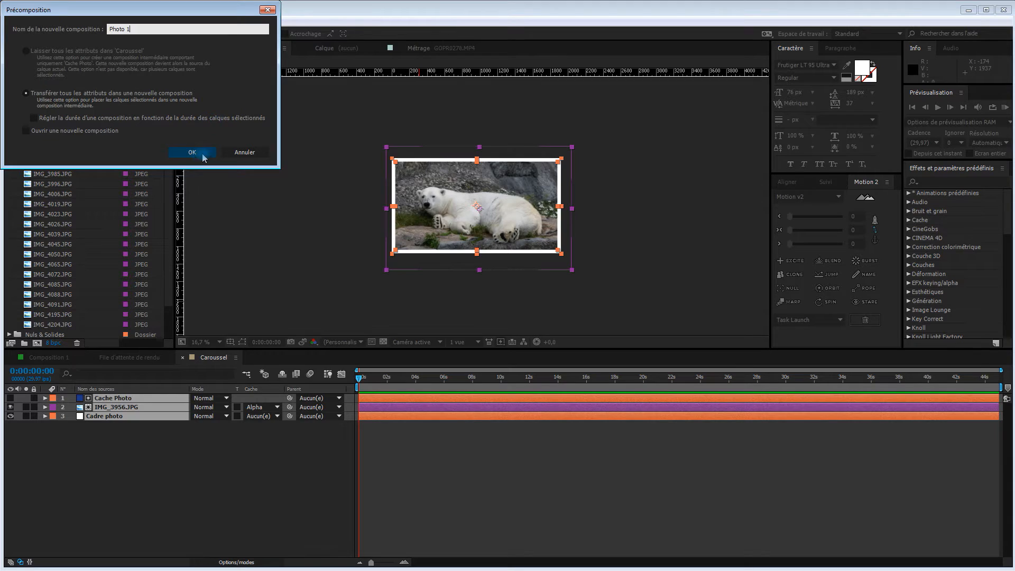
left_click(192, 152)
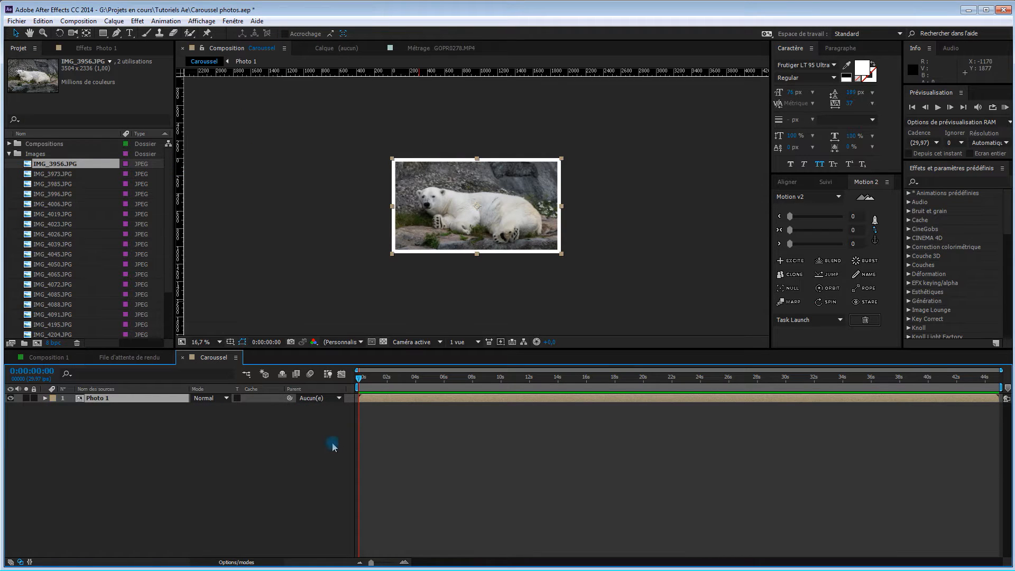
scroll(502, 277, "up", 2)
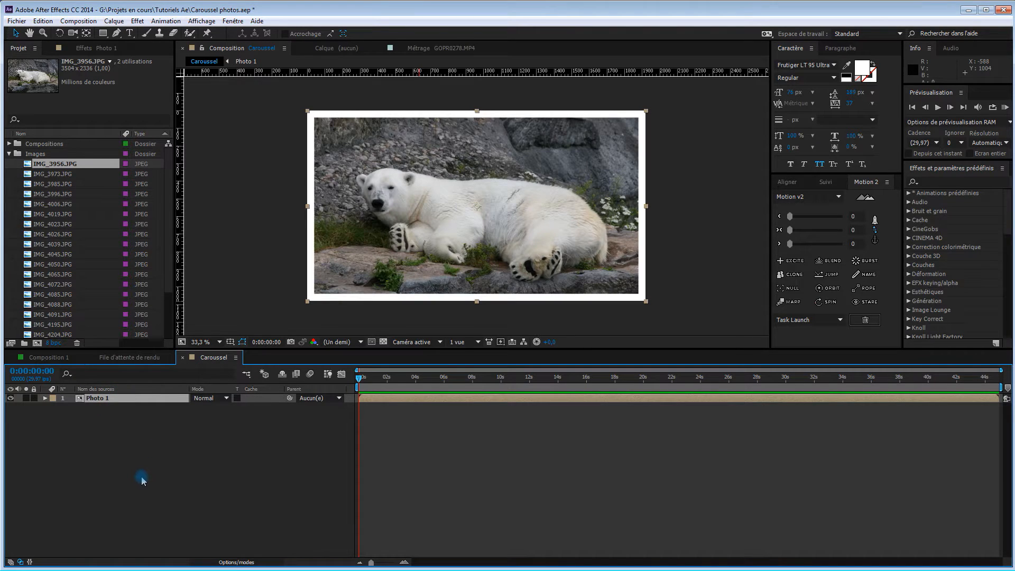
key("ctrl+d")
key("ctrl+d")
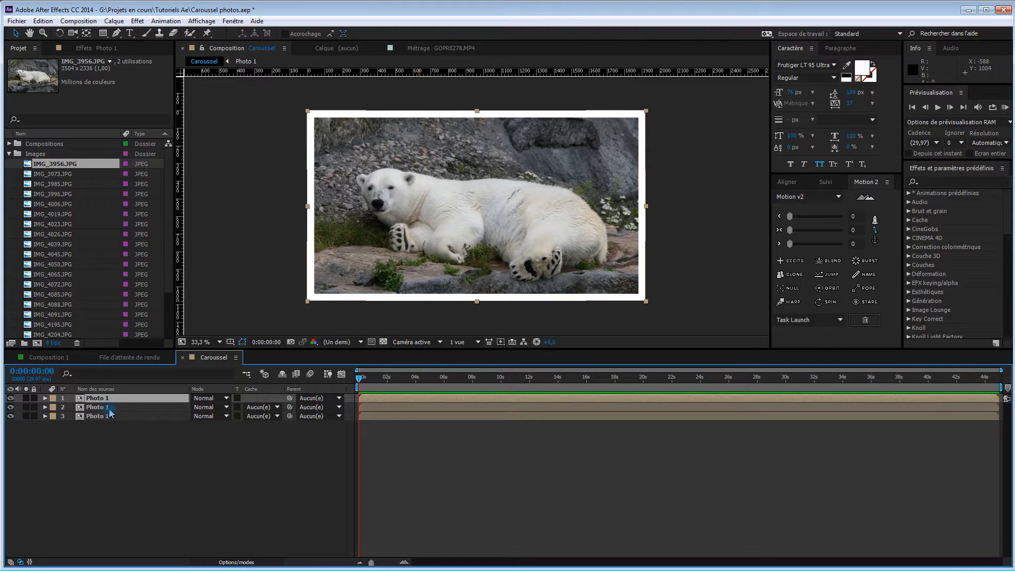
left_click(9, 154)
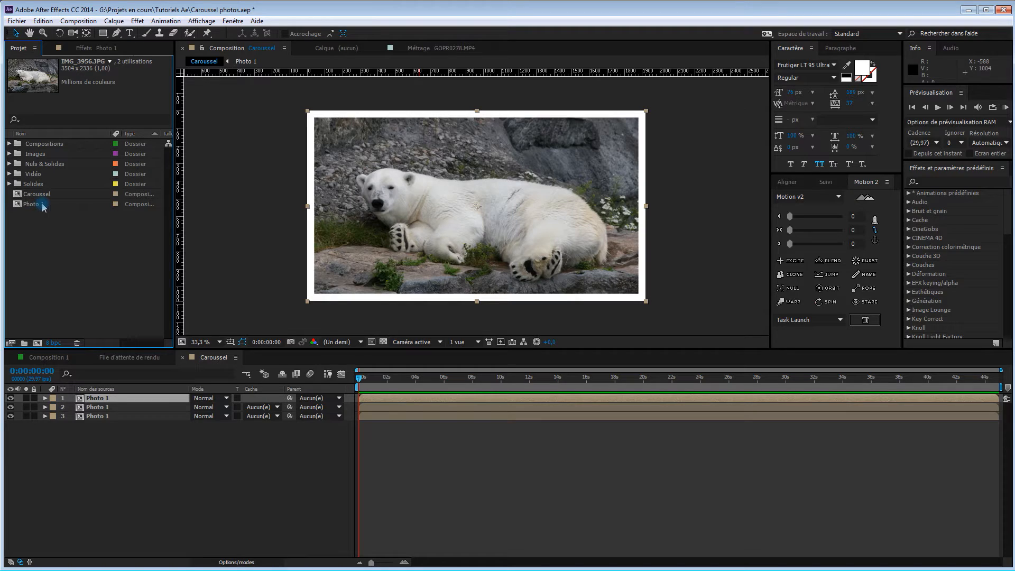
left_click(130, 400)
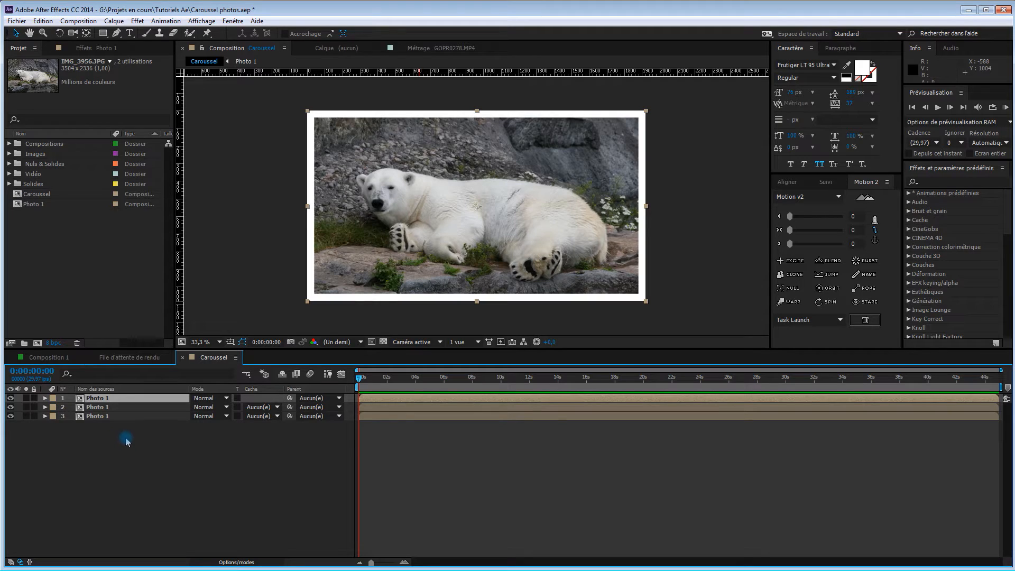
key("ctrl+z")
key("ctrl+z")
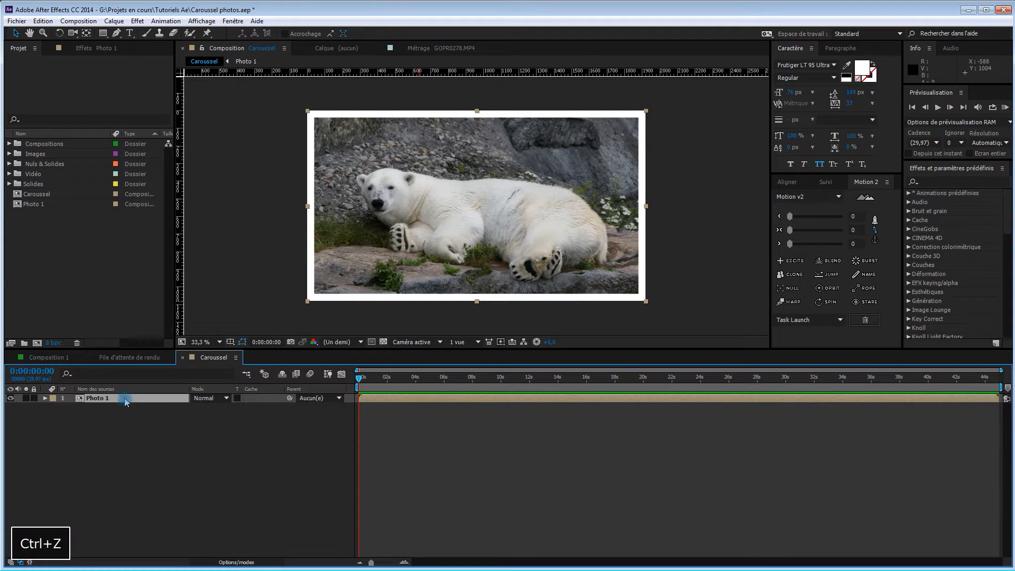
Duplicate the Photo 1 composition in the project repeatedly until compositions Photo 2 through Photo 18 exist
left_click(34, 205)
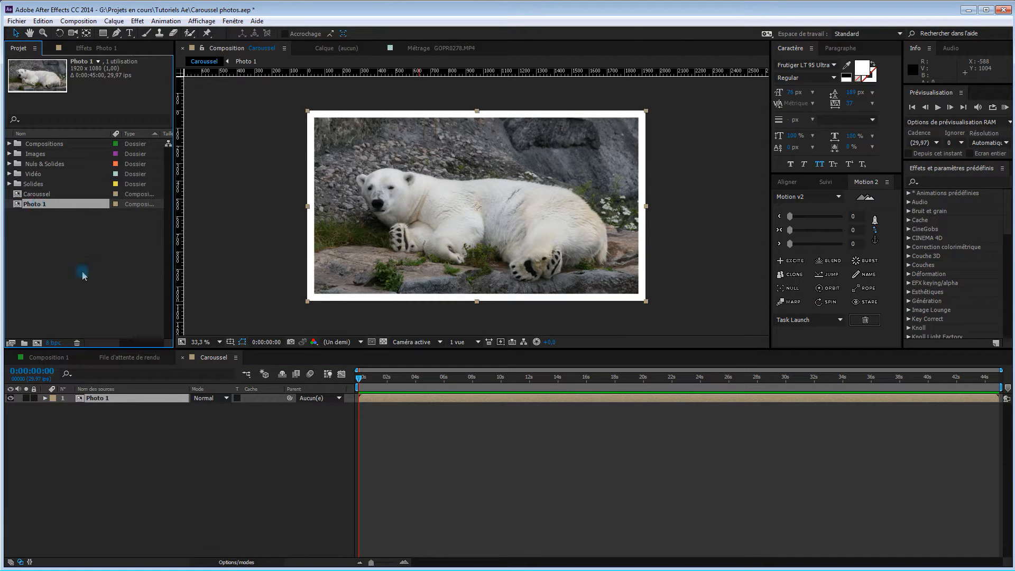
key("ctrl+d")
key("ctrl+d")
key("ctrl+d")
key("ctrl+d")
key("ctrl+d")
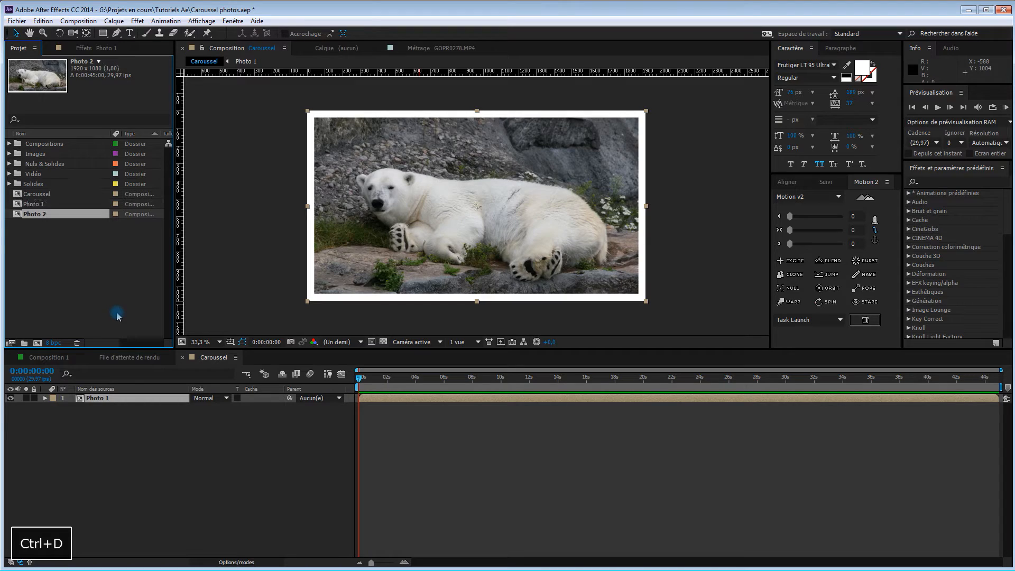
key("ctrl+d")
key("ctrl+d")
key("ctrl+d")
key("ctrl+d")
key("ctrl+d")
key("ctrl+d")
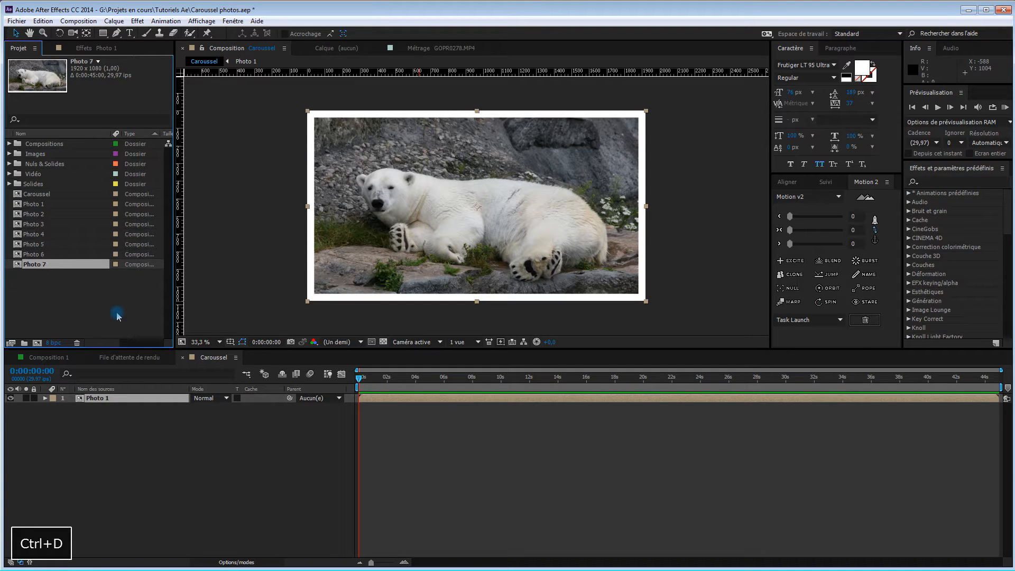
key("ctrl+d")
key("ctrl+d")
key("ctrl+d")
key("ctrl+d")
key("ctrl+d")
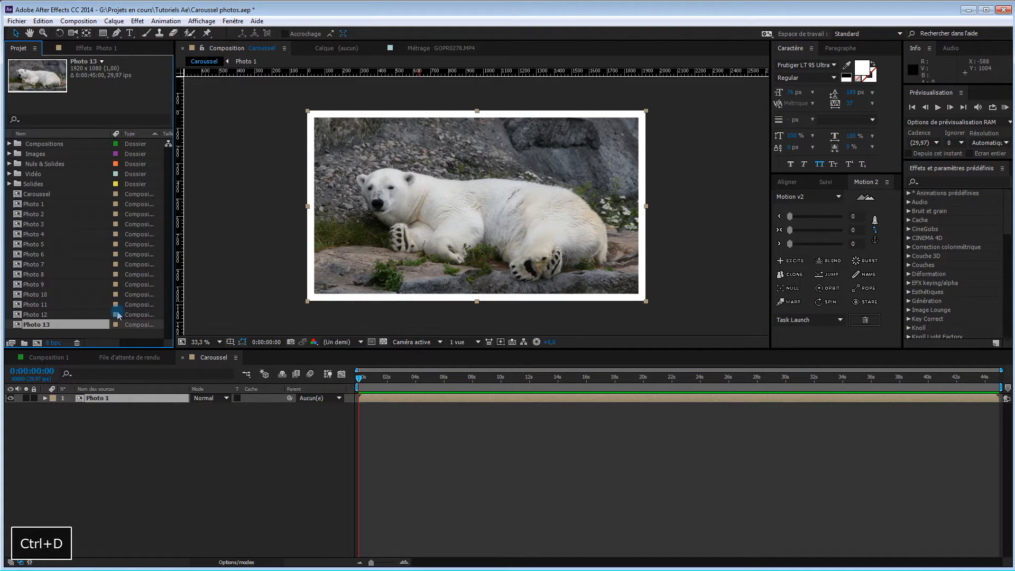
key("ctrl+d")
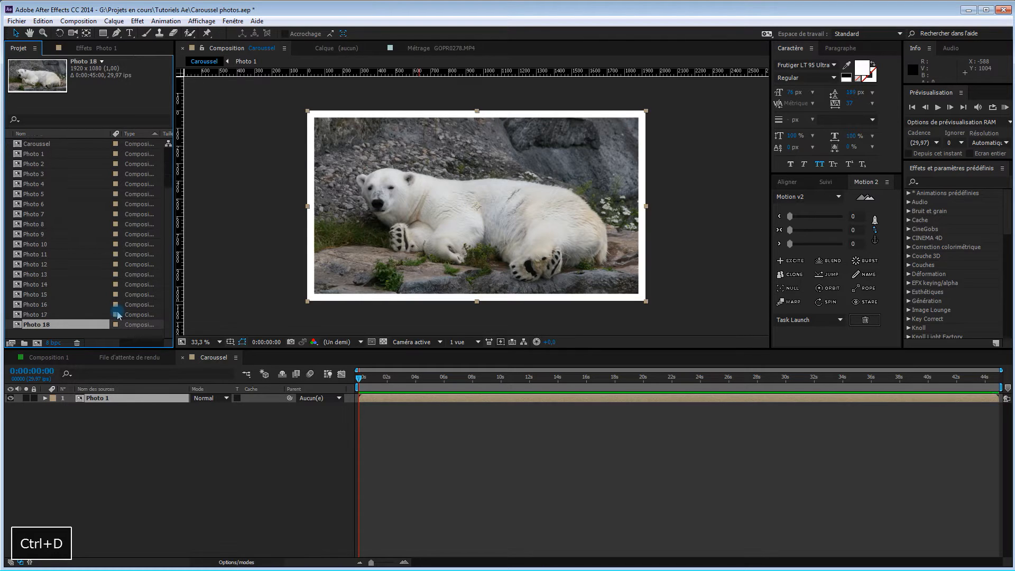
Add the Photo 2 through Photo 18 compositions to the Caroussel timeline below the Photo 1 layer, and enlarge the timeline area
left_click(74, 337)
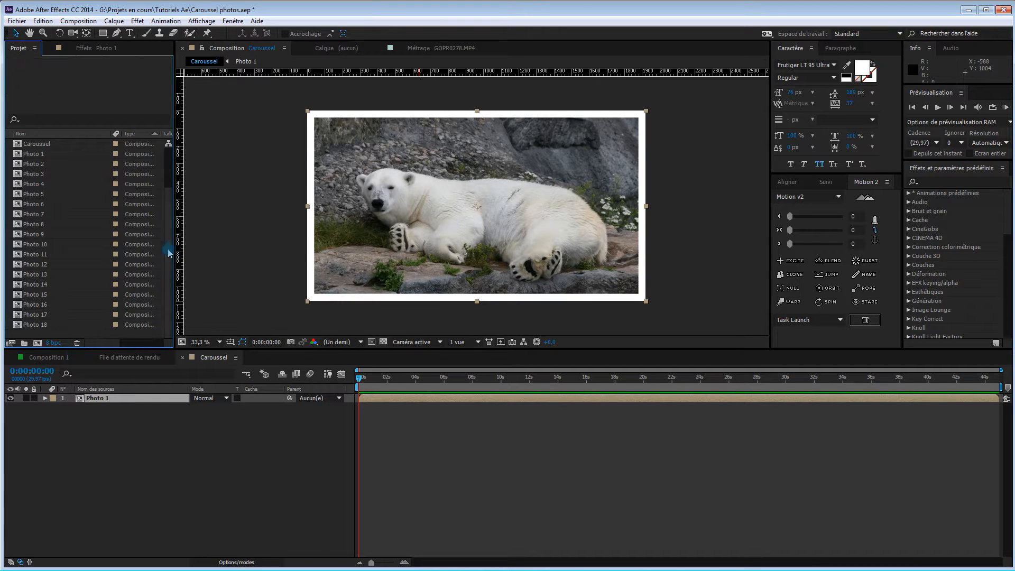
left_click(51, 168)
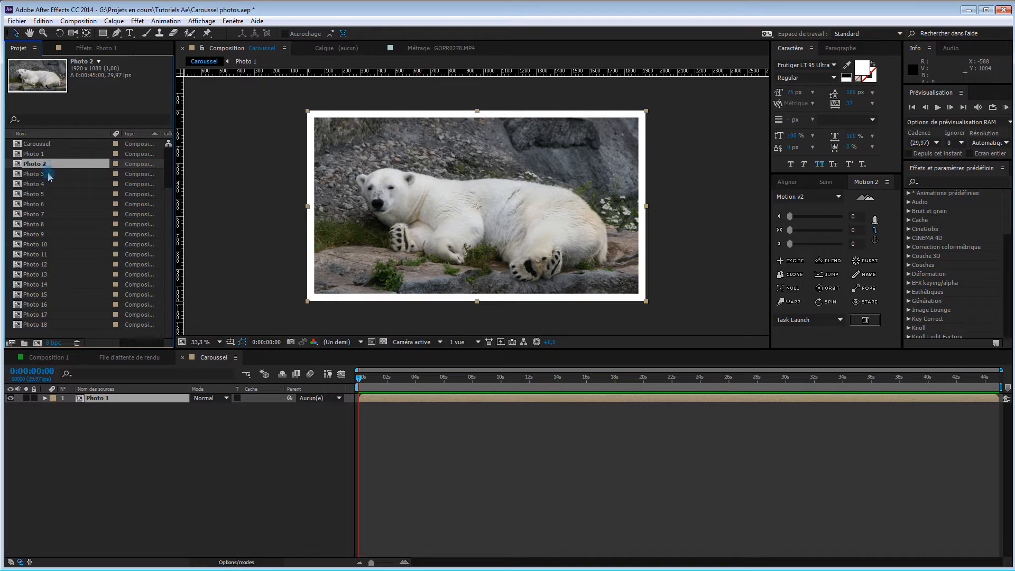
left_click(48, 325, "shift")
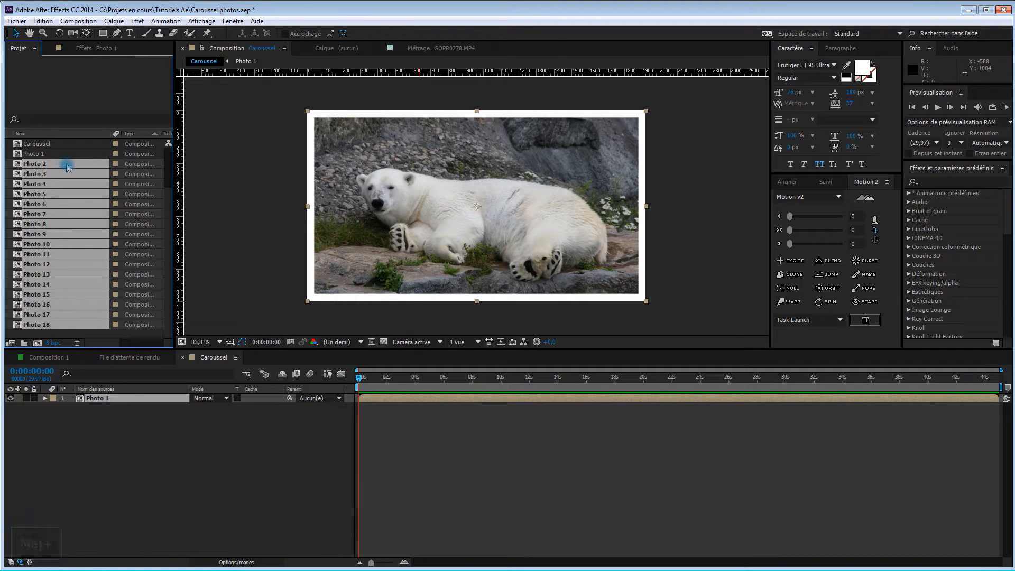
left_click_drag(68, 168, 116, 426)
left_click(125, 397)
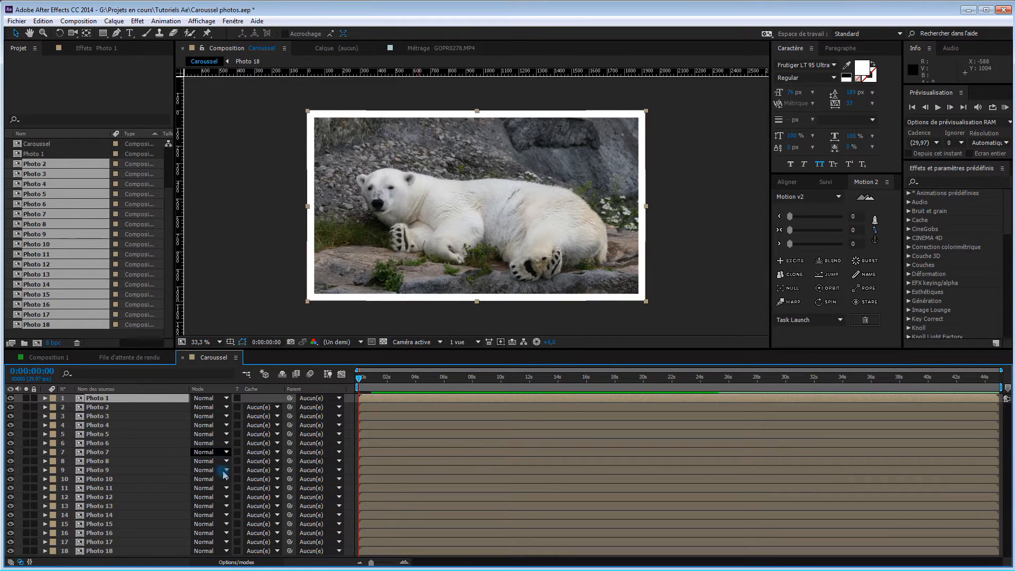
left_click_drag(268, 350, 270, 321)
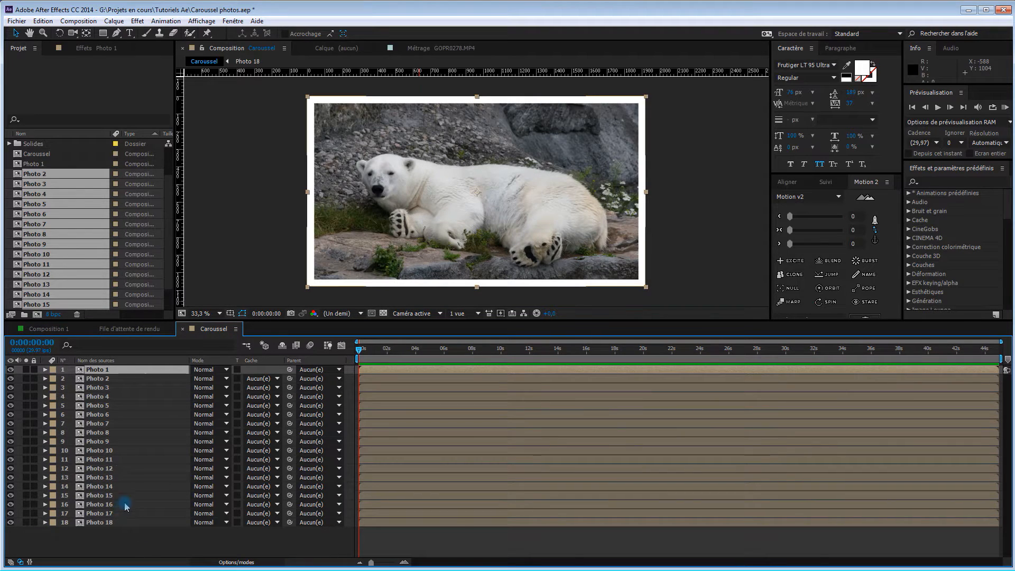
Open the Photo 2 composition from the Caroussel timeline and expand the project's Images folder
left_click(118, 380)
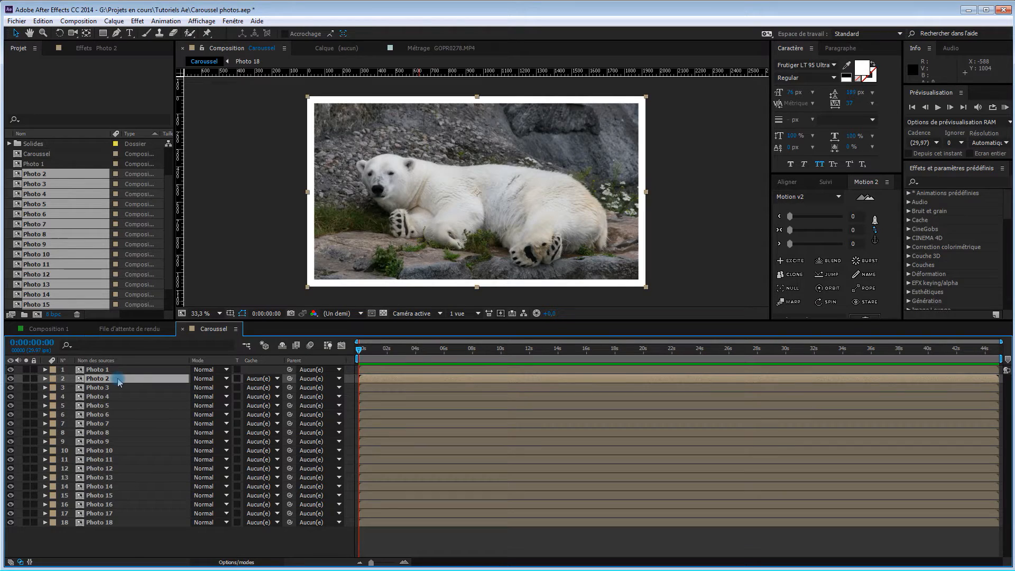
double_click(100, 378)
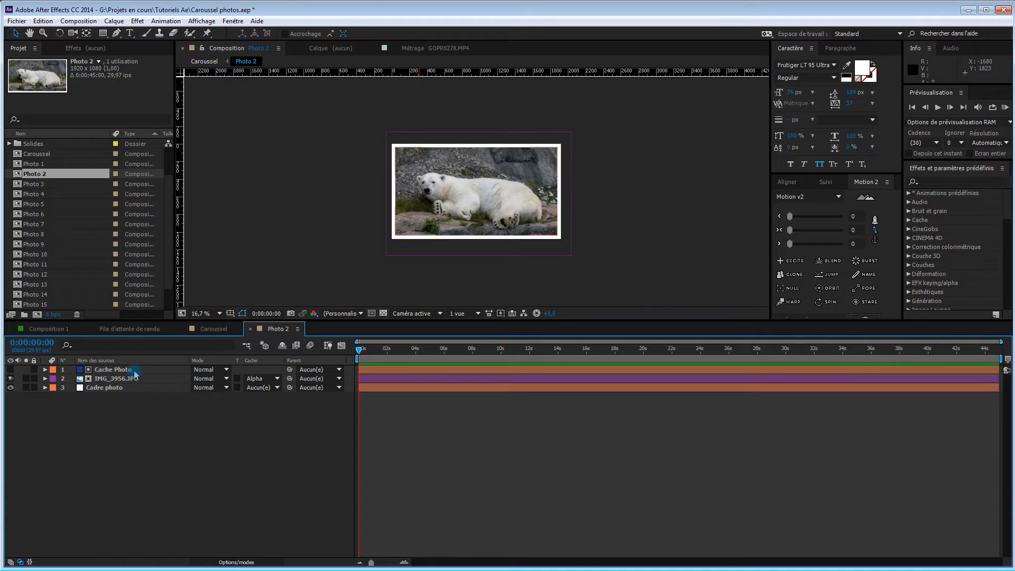
left_click(9, 144)
left_click(10, 144)
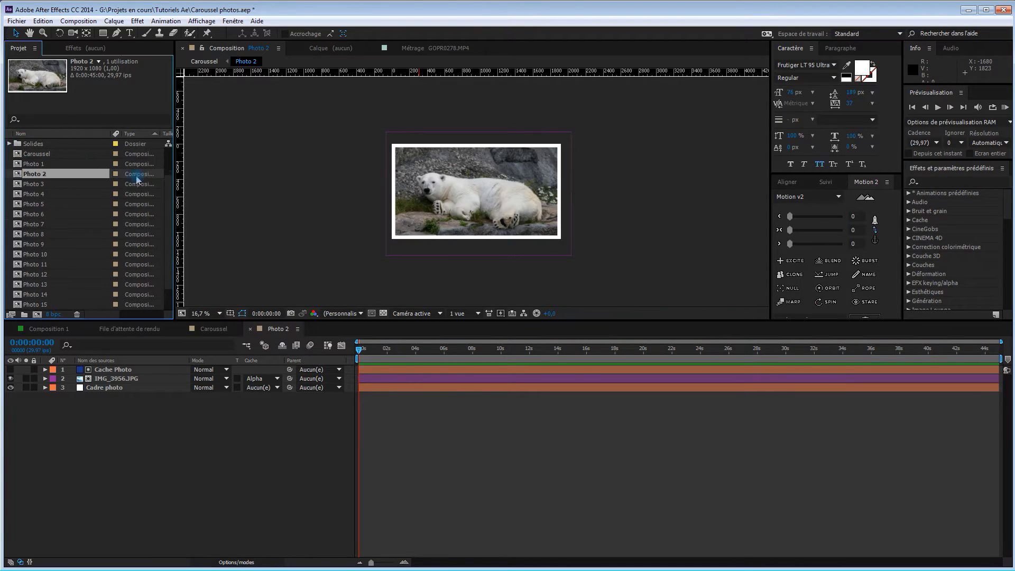
left_click_drag(169, 215, 166, 136)
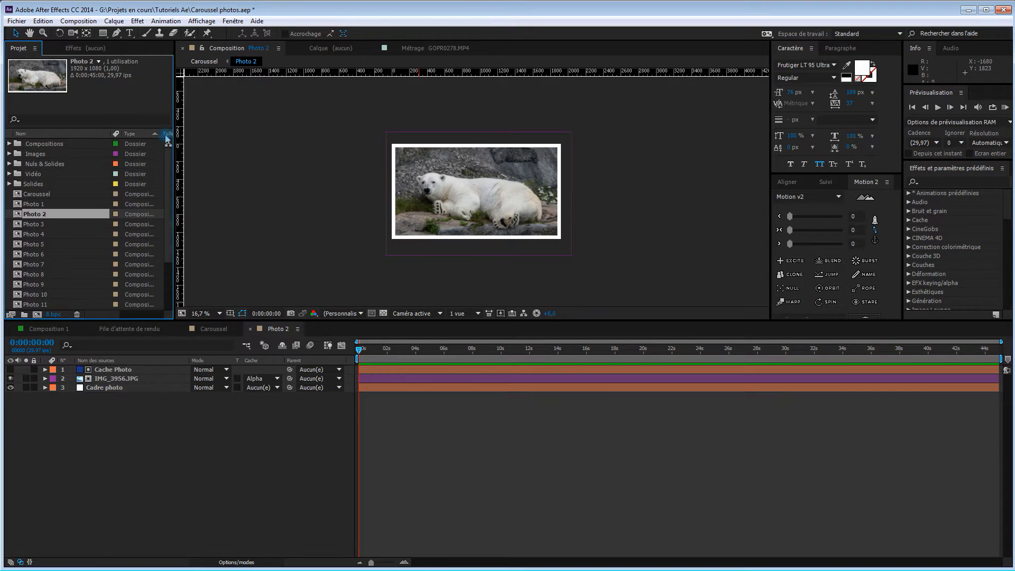
left_click(9, 154)
Replace the source of the IMG_3956.JPG layer in Photo 2 with IMG_3973.JPG, keeping its matte and transform settings
left_click(57, 153)
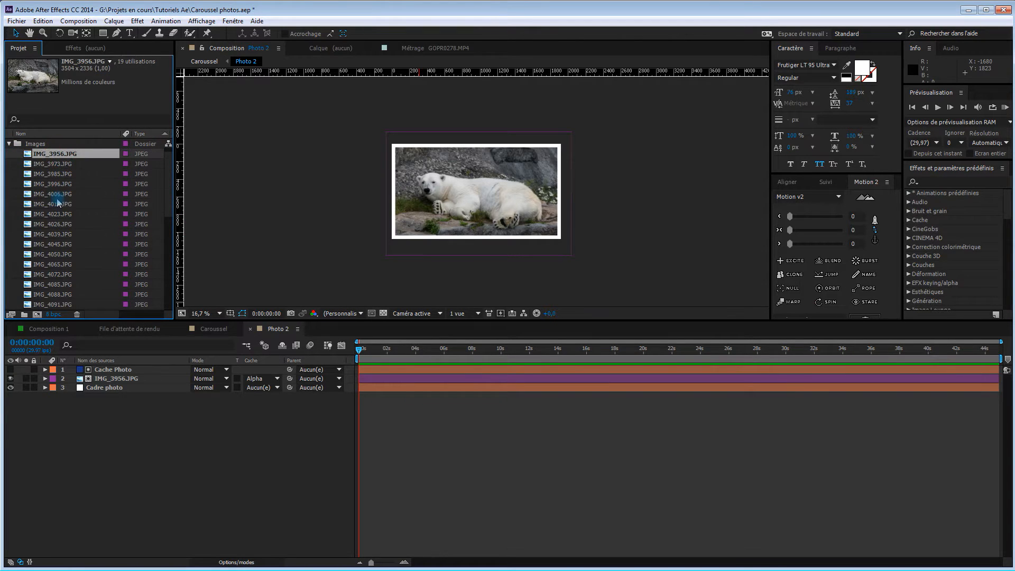
left_click(56, 164)
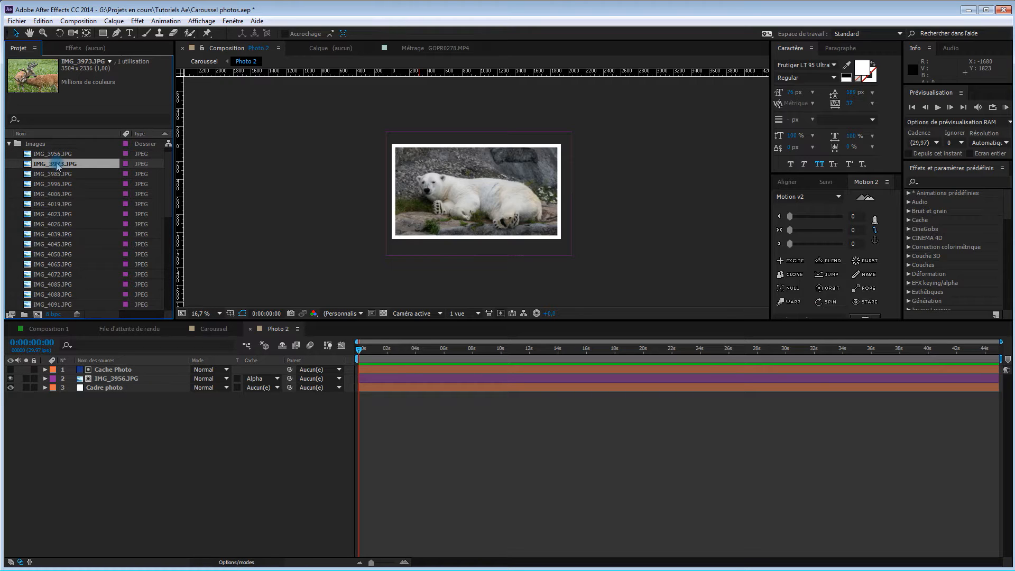
left_click_drag(59, 165, 121, 378)
left_click(121, 380)
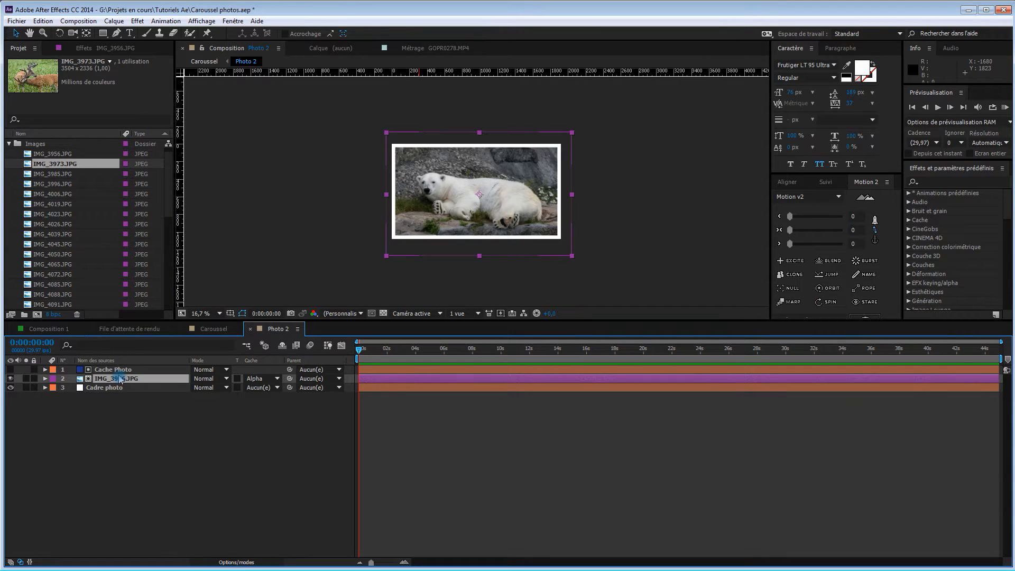
left_click_drag(54, 167, 135, 380)
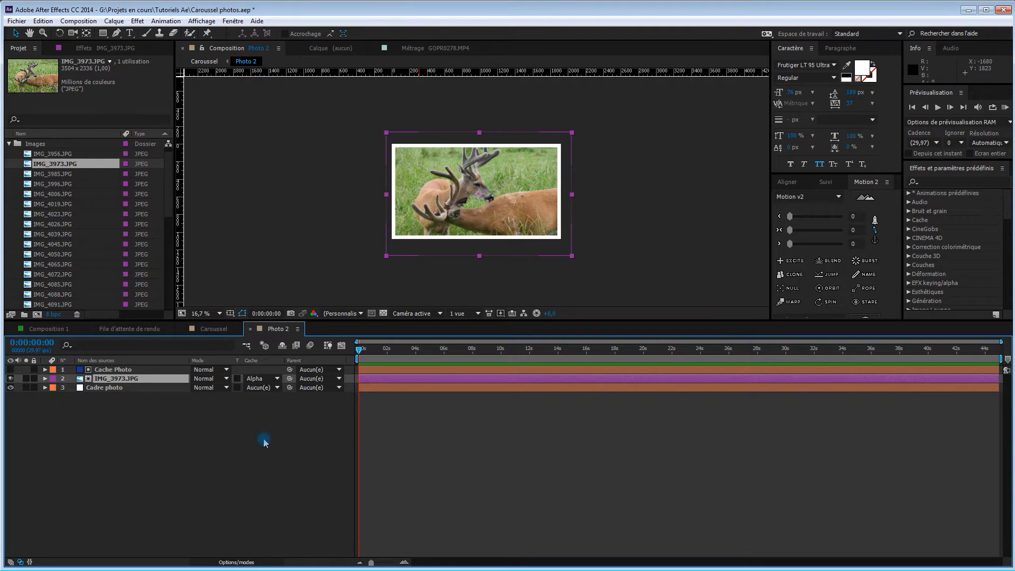
Scale down and reposition the deer photo IMG_3973.JPG in Photo 2 to fit the white frame, and close the composition
left_click(45, 379)
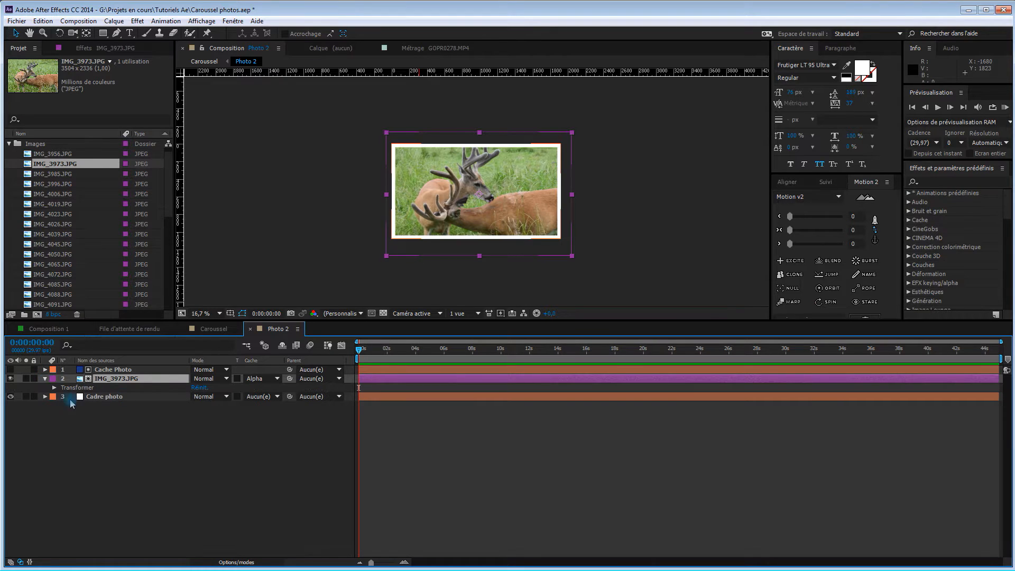
left_click(45, 378)
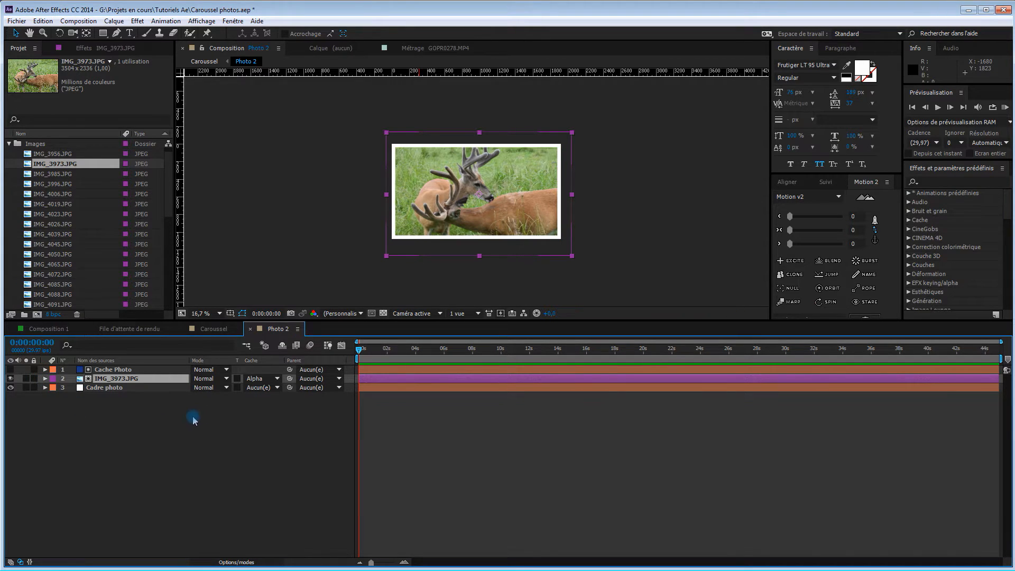
left_click_drag(519, 227, 516, 223)
left_click(515, 222)
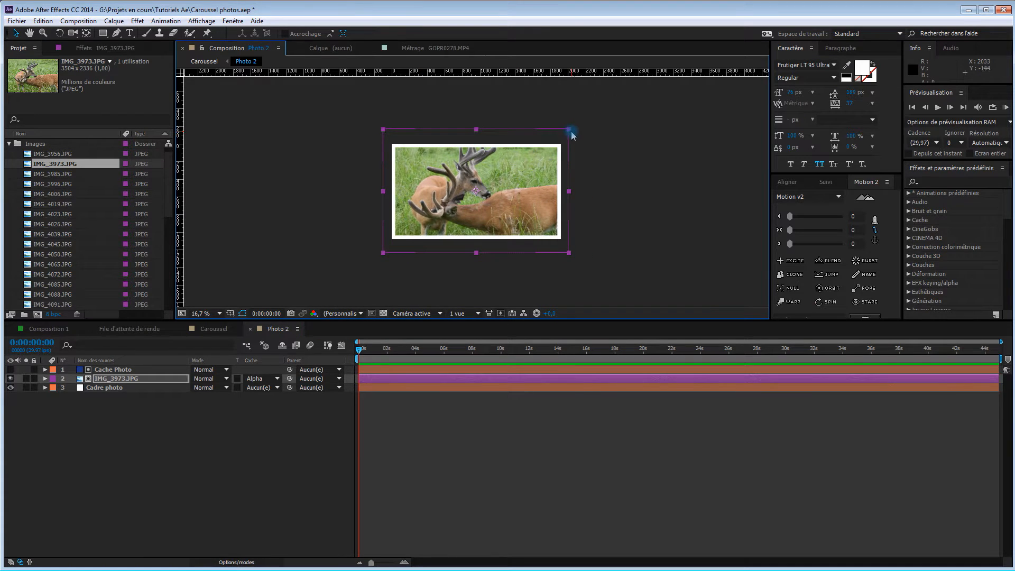
left_click(569, 132, "shift")
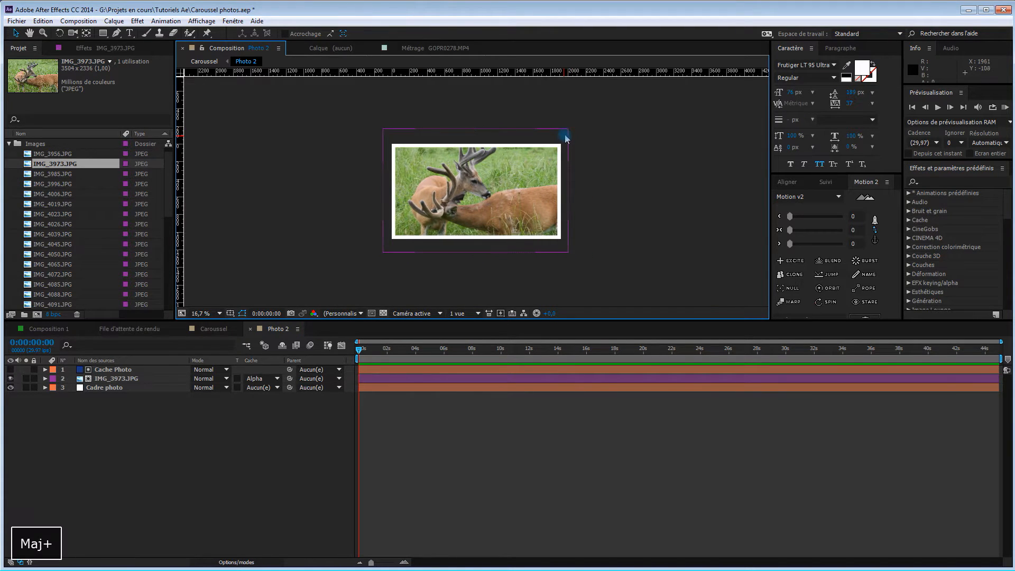
left_click(567, 131)
left_click_drag(569, 129, 564, 137)
left_click_drag(513, 194, 514, 200)
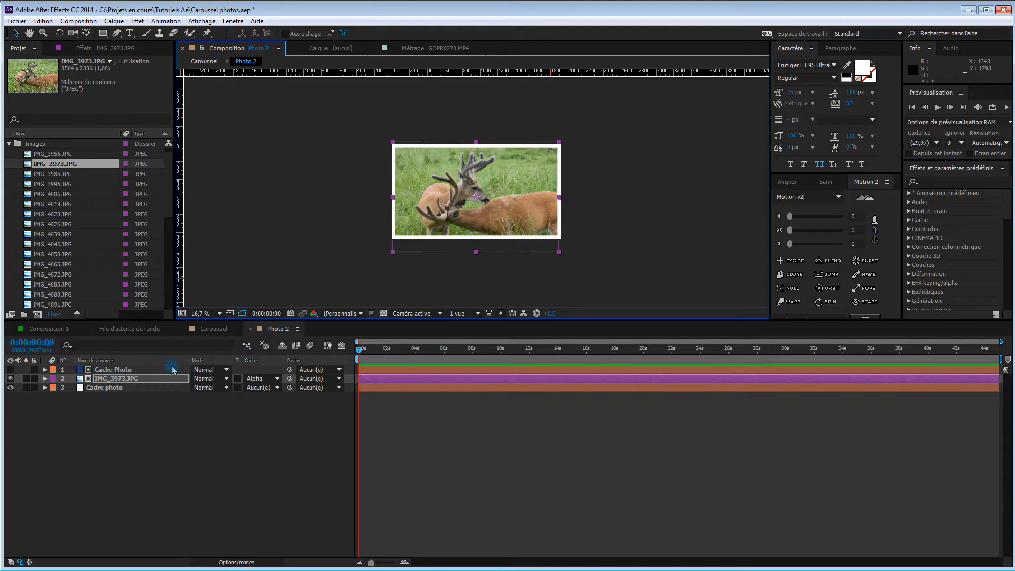
left_click(148, 413)
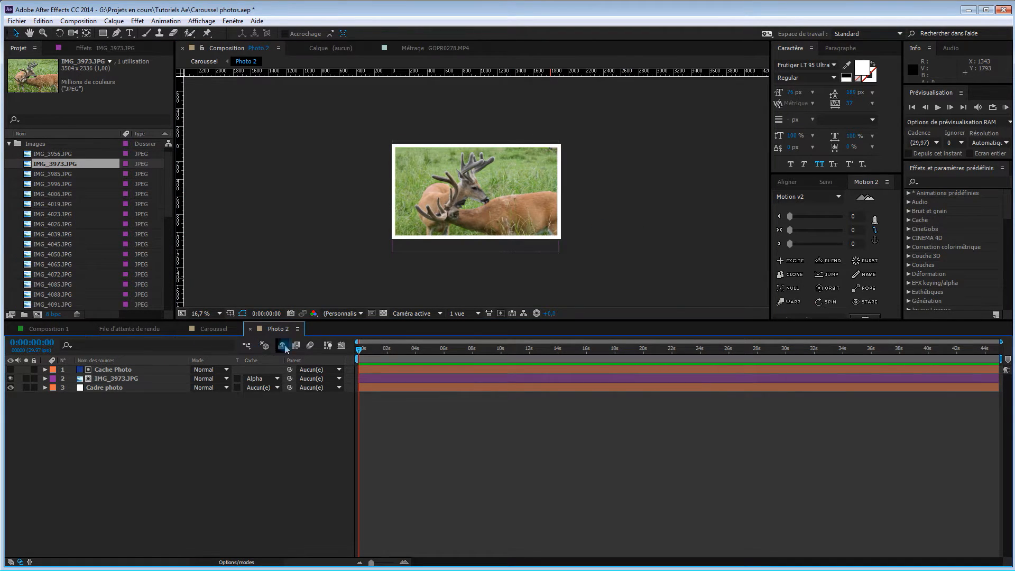
left_click(250, 328)
Replace the image in Photo 3 with IMG_3985.JPG, then scale and reposition it within the white frame
double_click(98, 388)
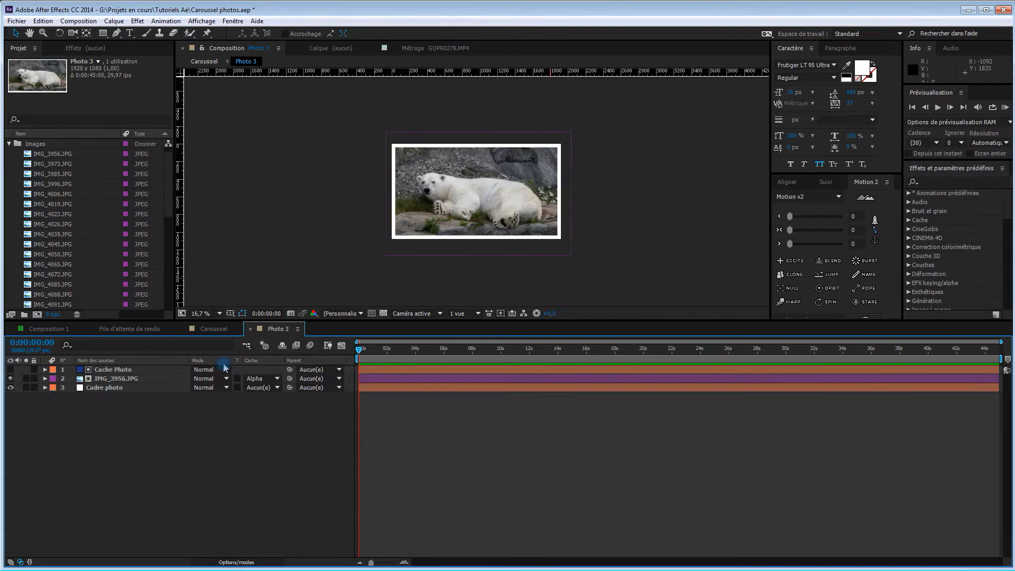
left_click(129, 379)
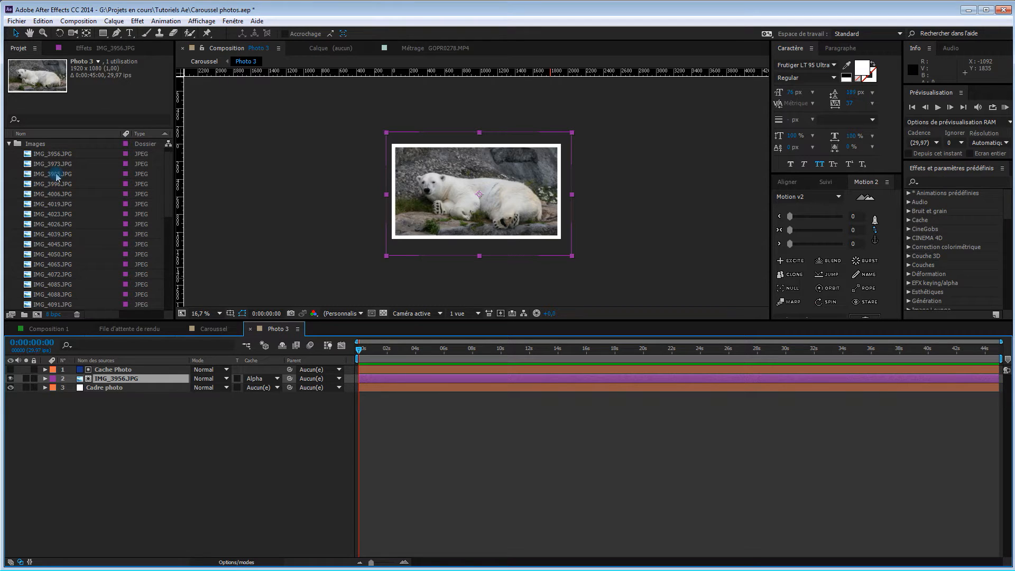
left_click_drag(56, 176, 132, 379)
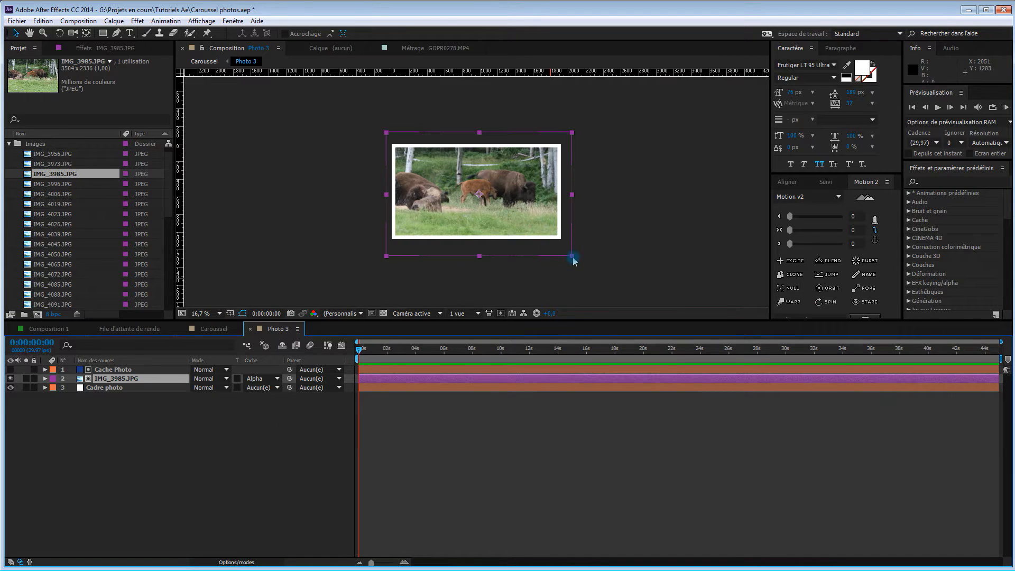
left_click_drag(572, 258, 565, 256)
left_click_drag(532, 218, 533, 225)
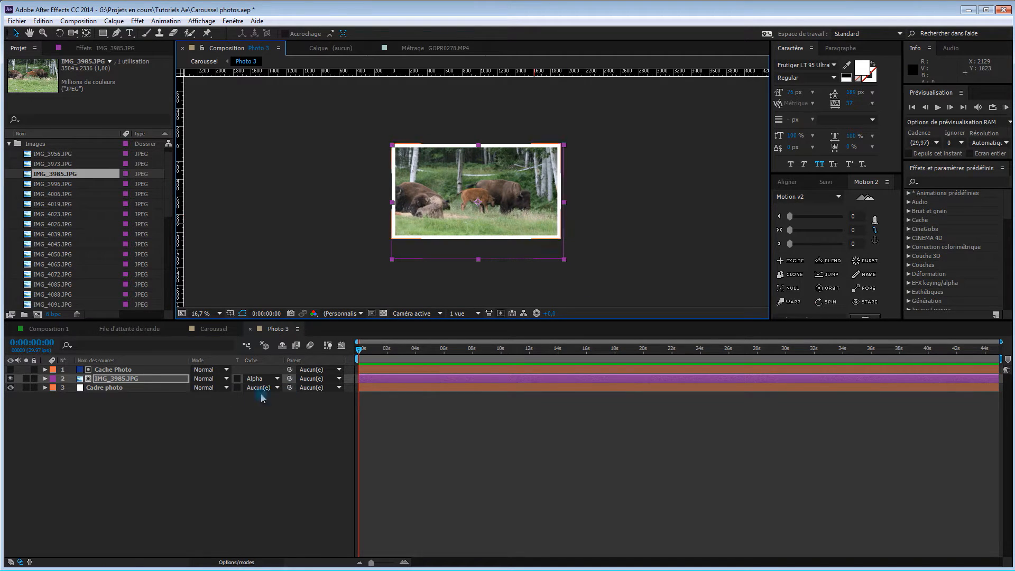
left_click(250, 329)
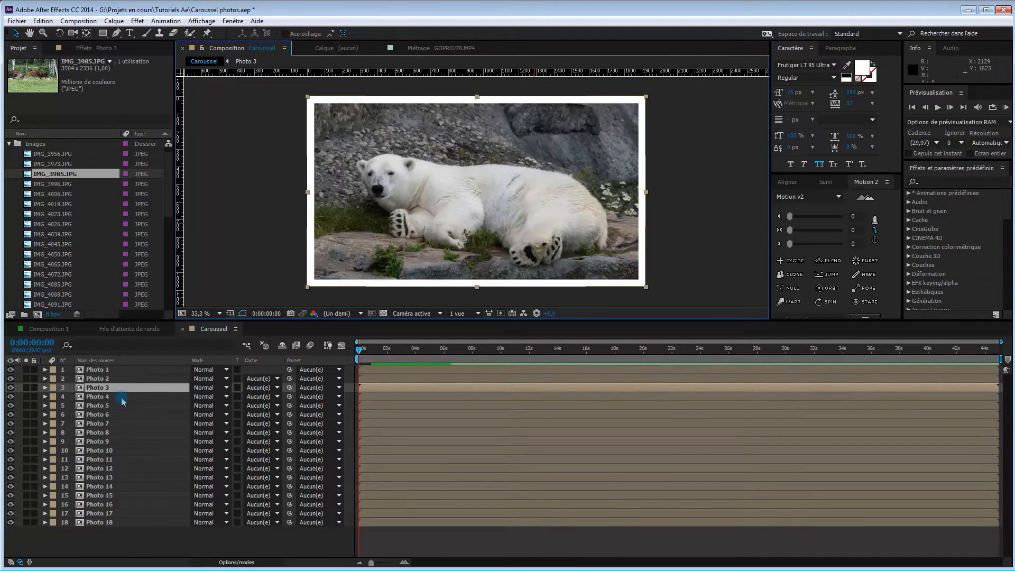
Replace the image in Photo 4 with IMG_3996.JPG and the image in Photo 5 with IMG_4006.JPG
left_click(123, 397)
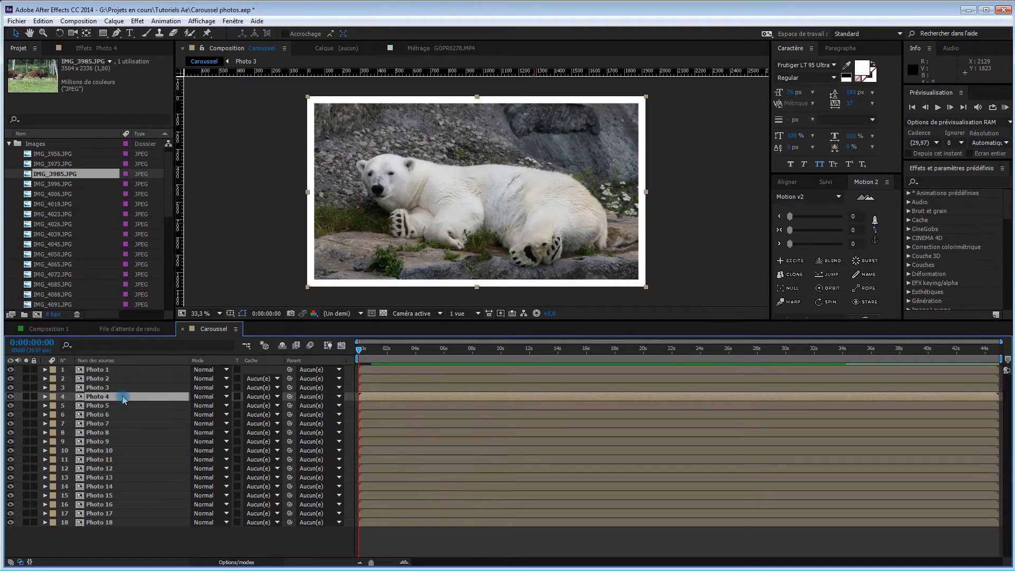
double_click(122, 398)
left_click_drag(58, 184, 116, 378)
left_click(250, 328)
double_click(111, 405)
left_click(250, 328)
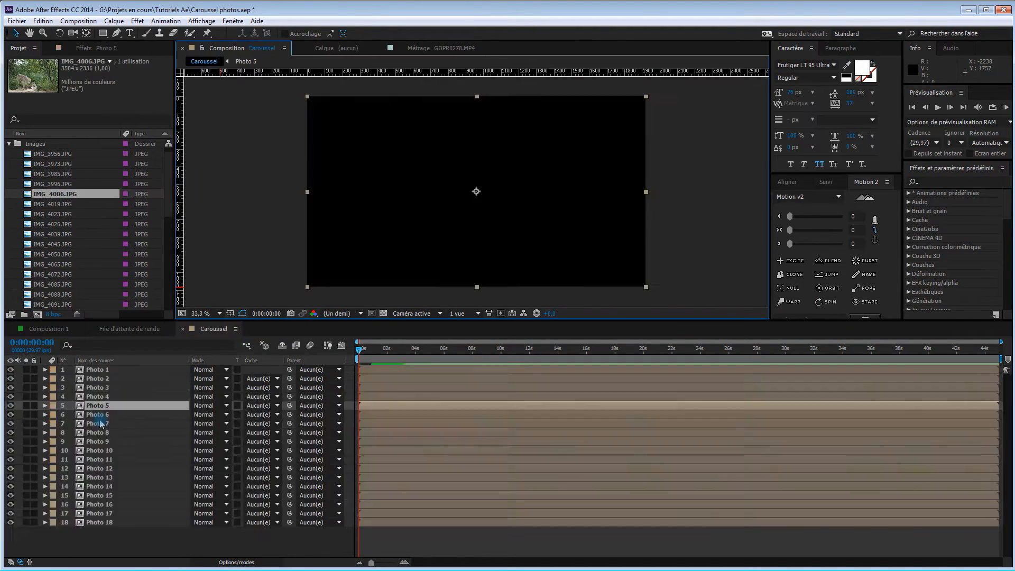
Replace the image in Photo 6 with IMG_4019.JPG and the image in Photo 7 with IMG_4023.JPG
double_click(99, 415)
left_click_drag(61, 205, 116, 378)
left_click(250, 329)
double_click(99, 424)
left_click(251, 329)
left_click_drag(66, 214, 116, 378)
Replace the image in Photo 8 with IMG_4026.JPG and the image in Photo 9 with IMG_4039.JPG
double_click(97, 432)
left_click(250, 329)
double_click(100, 441)
left_click_drag(59, 234, 127, 378)
left_click(250, 328)
Replace the image in the Photo 10 composition with IMG_4045.JPG
double_click(108, 450)
left_click(250, 329)
left_click_drag(58, 245, 116, 379)
Replace the image in Photo 11 with IMG_4050.JPG, then reposition it and scale it down slightly within the frame
double_click(112, 459)
left_click_drag(476, 195, 469, 200)
left_click_drag(567, 260, 562, 257)
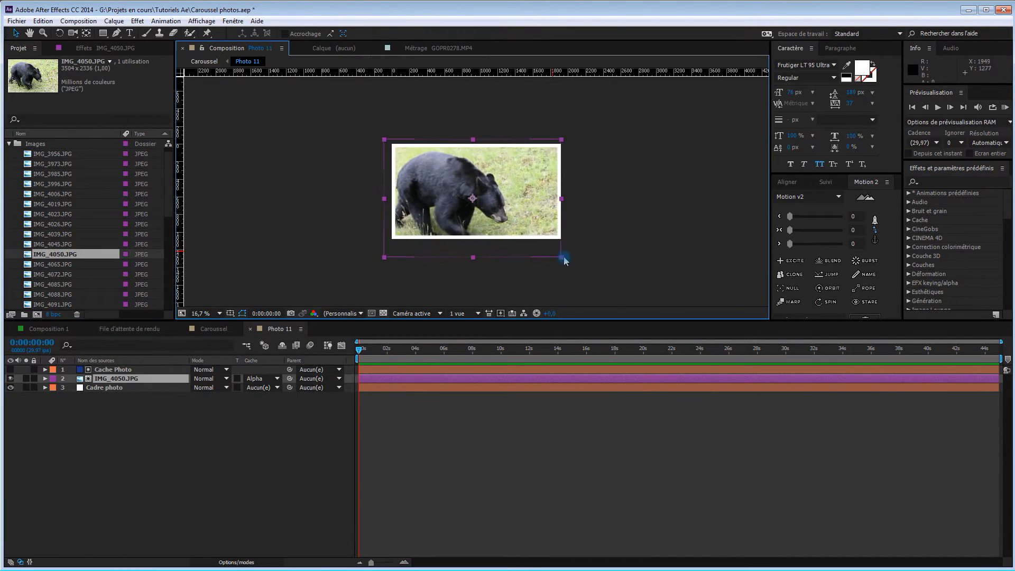
left_click(251, 329)
Put IMG_4065.JPG in Photo 12 and IMG_4072.JPG in Photo 13, fitting the cougar photo within its white frame
double_click(112, 468)
left_click_drag(63, 264, 116, 379)
left_click(250, 328)
double_click(111, 477)
left_click_drag(511, 228, 511, 222)
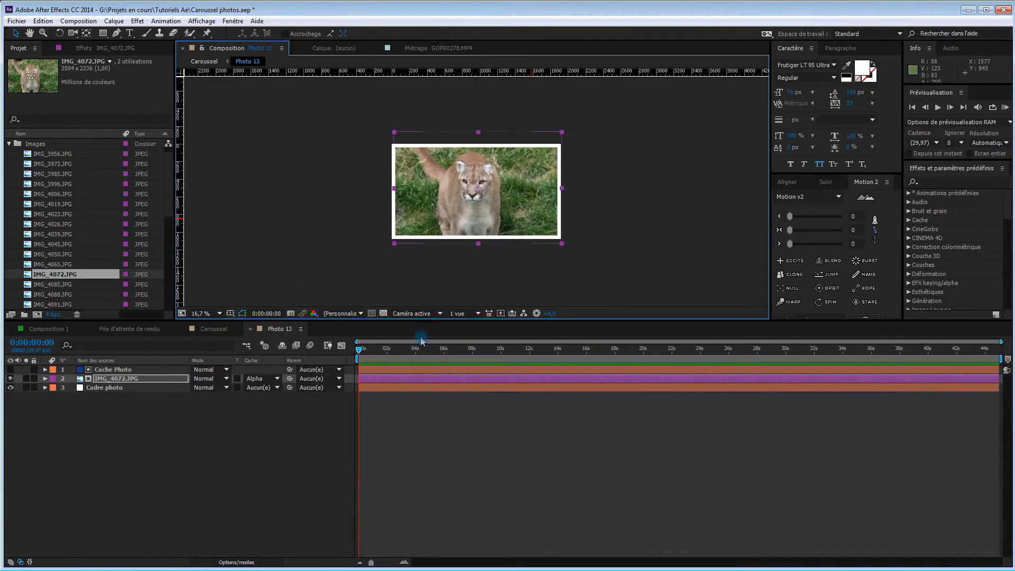
left_click(250, 329)
Replace the image in Photo 14 with IMG_4085.JPG and the image in Photo 15 with IMG_4088.JPG
double_click(111, 486)
left_click(86, 285)
left_click(251, 329)
double_click(110, 495)
left_click_drag(85, 284, 116, 378)
left_click(250, 329)
Replace the image in Photo 16 with IMG_4091.JPG and scale it down slightly to fit the frame
double_click(111, 504)
left_click_drag(70, 305, 117, 379)
left_click_drag(572, 256, 564, 250)
left_click(251, 328)
Replace the image in the Photo 17 composition with IMG_4195.JPG
double_click(112, 513)
scroll(69, 265, "down", 3)
left_click_drag(59, 244, 116, 378)
left_click(250, 328)
Replace the image in Photo 18 with IMG_4204.JPG, shift it to center the animal in the frame, and close the composition
double_click(112, 522)
left_click_drag(59, 254, 116, 379)
left_click(251, 328)
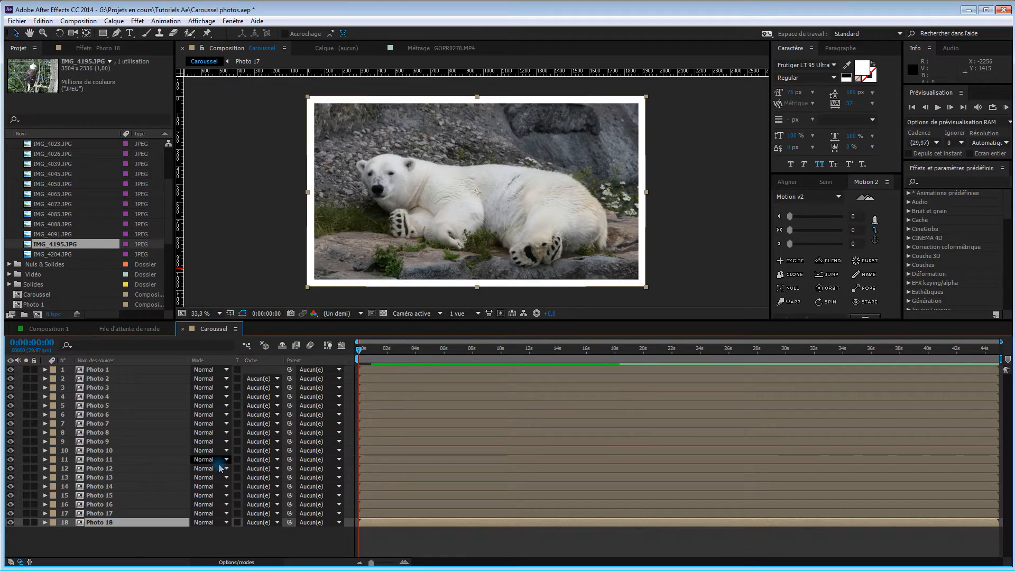
double_click(127, 522)
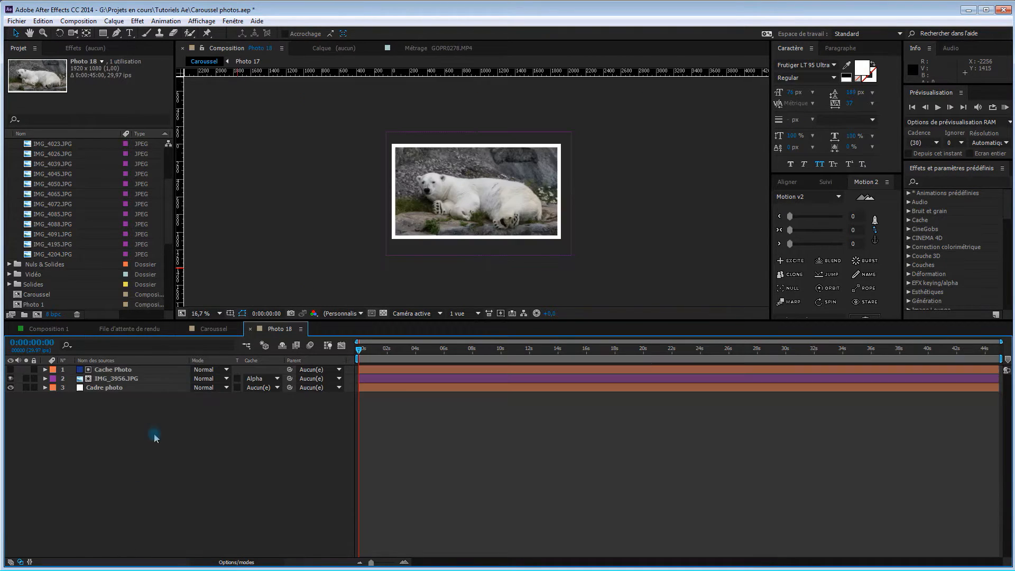
left_click(116, 378)
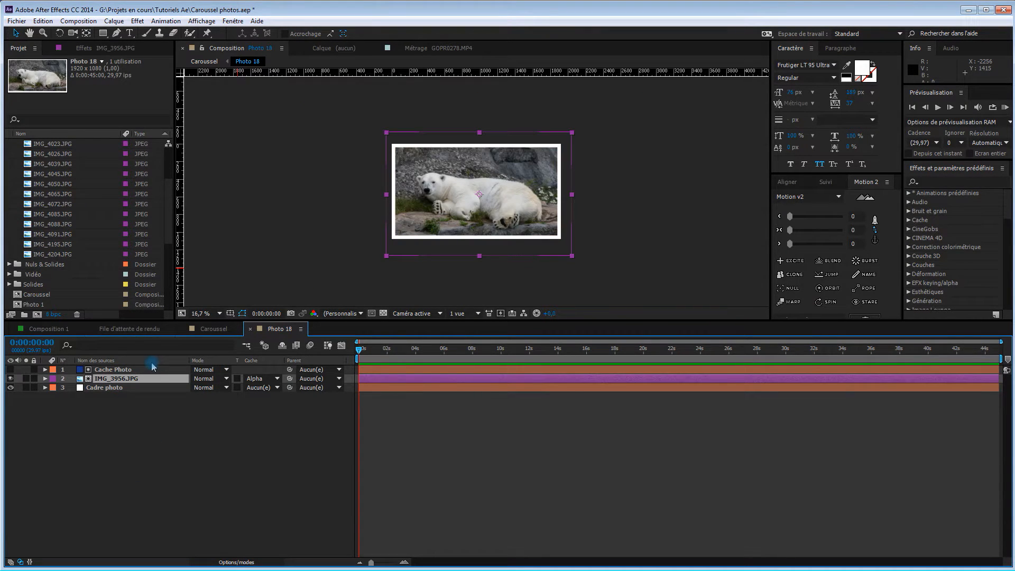
left_click(60, 255)
left_click_drag(61, 254, 127, 380)
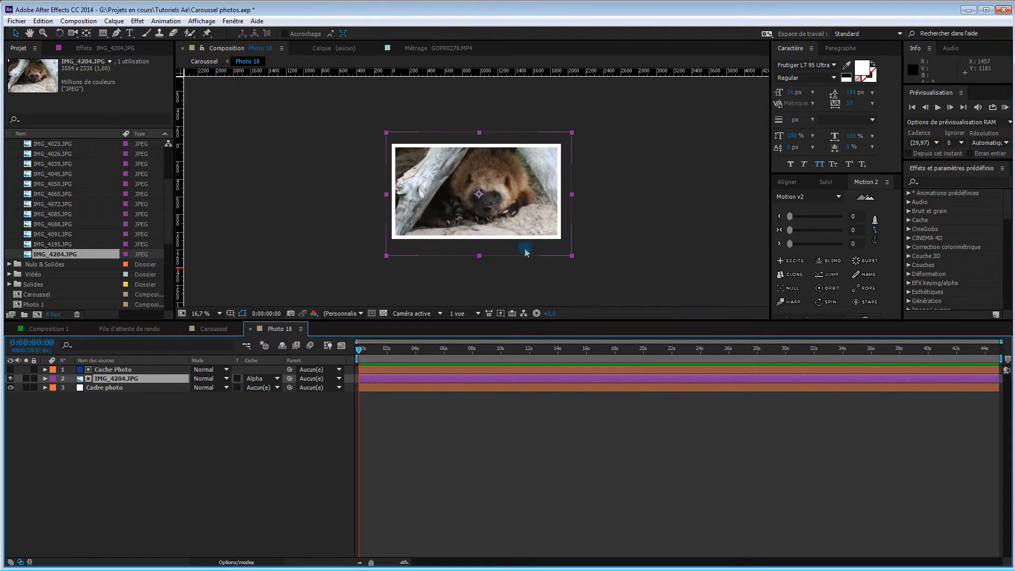
left_click_drag(531, 220, 523, 221)
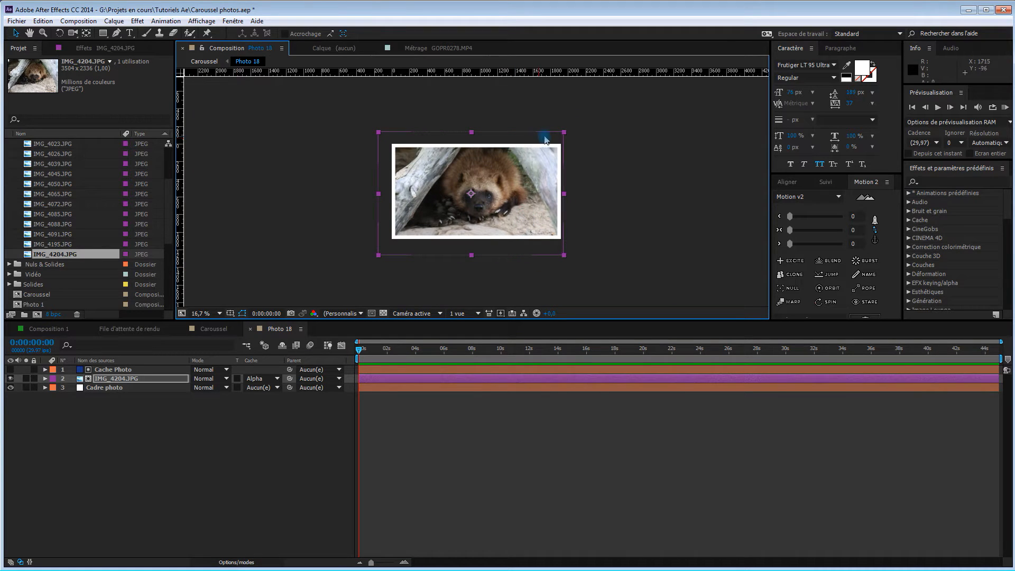
left_click_drag(514, 192, 513, 192)
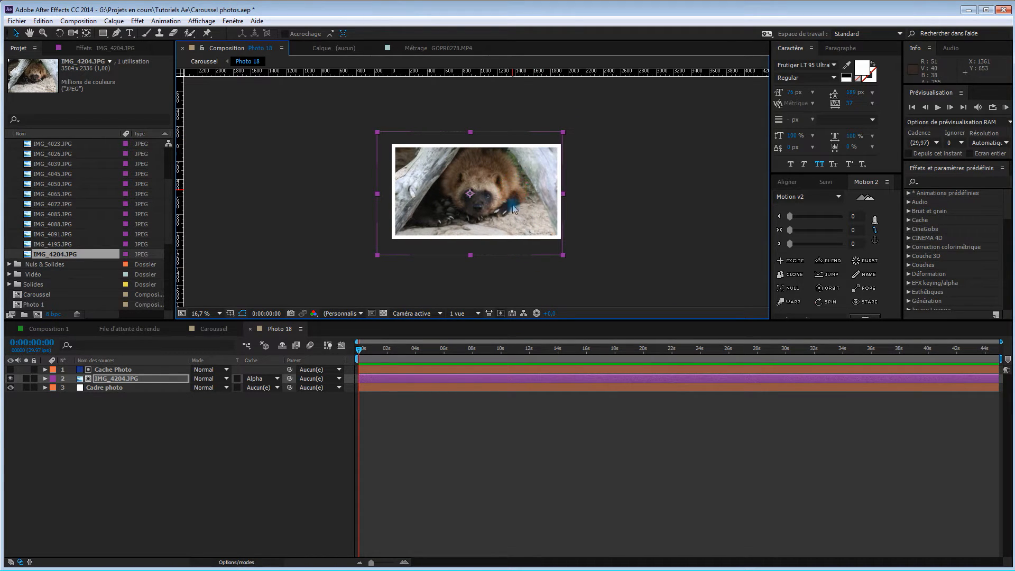
left_click(249, 329)
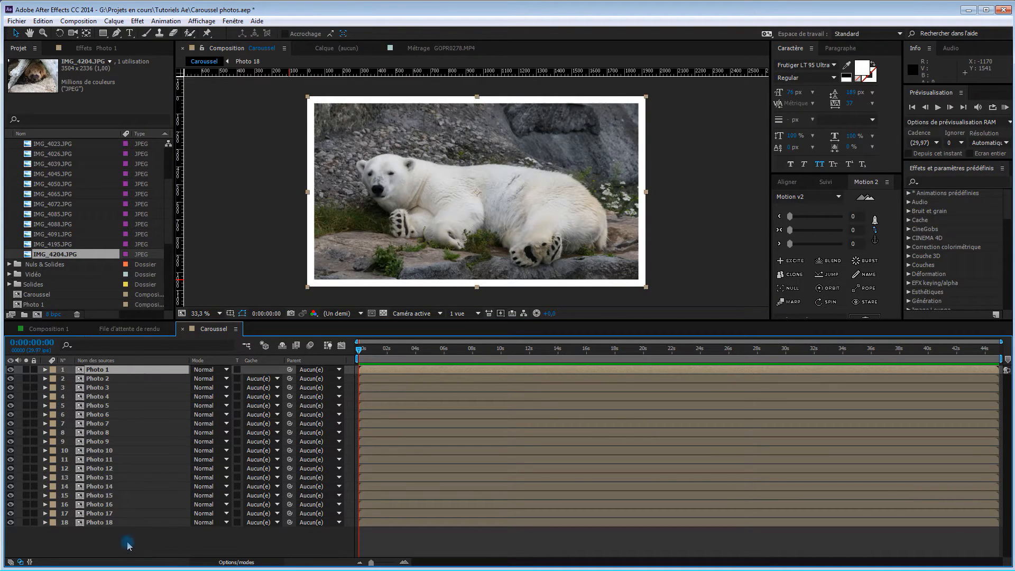
Turn all 18 Photo layers of the Caroussel composition into 3D layers
left_click(137, 524, "shift")
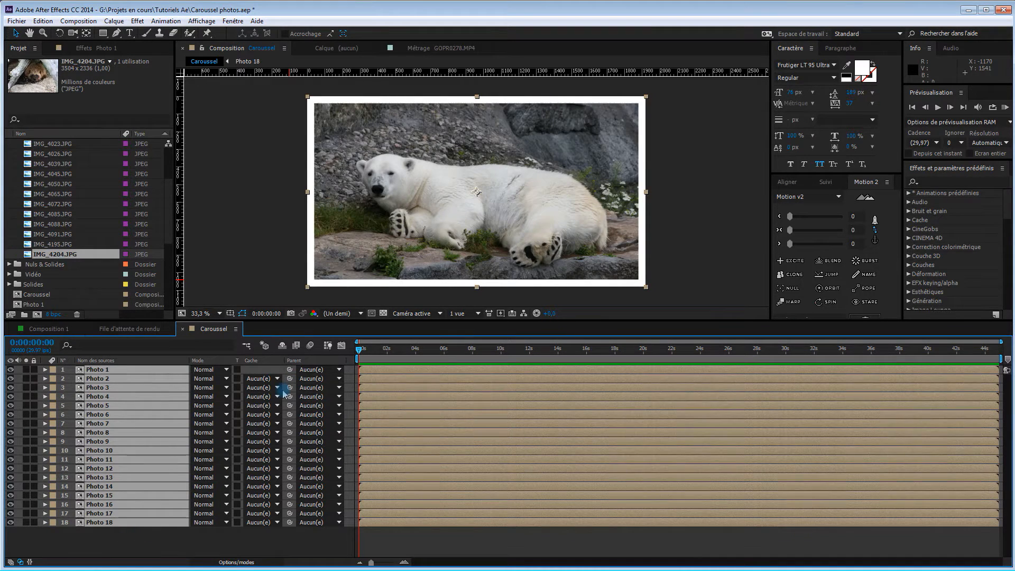
left_click(243, 562)
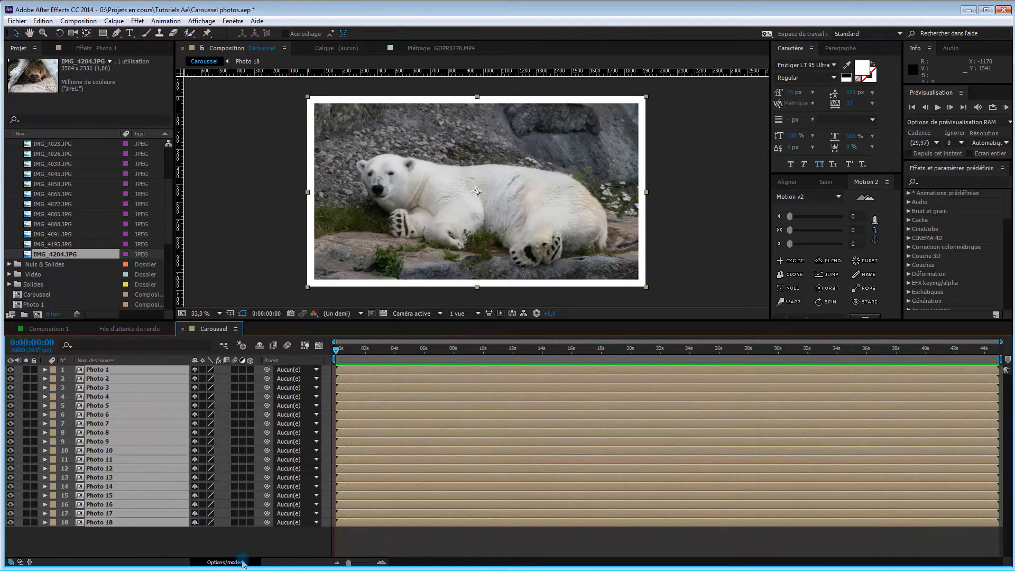
left_click(251, 370)
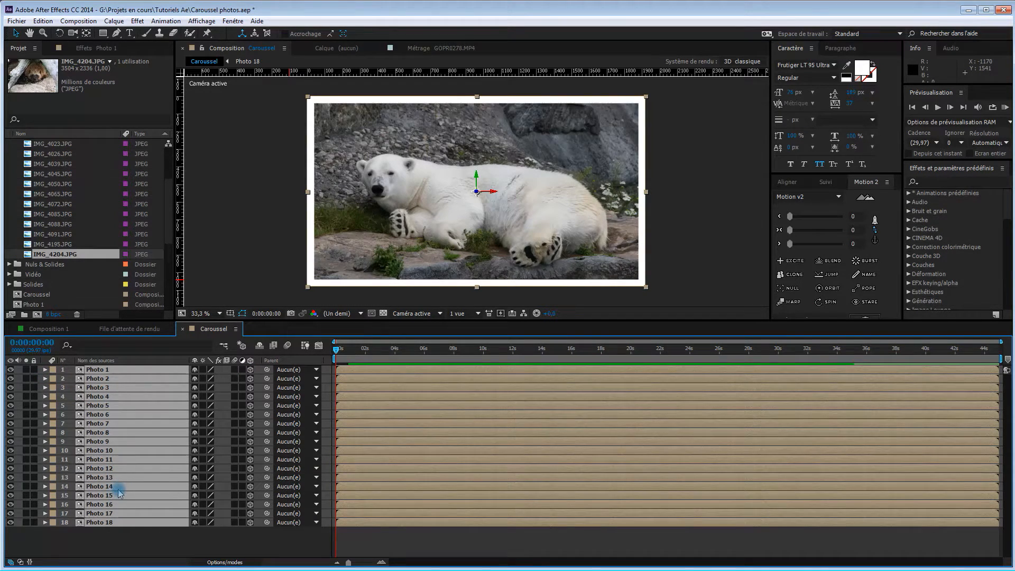
Set the scale of all 18 Photo layers to 30% and collapse their properties
key("s")
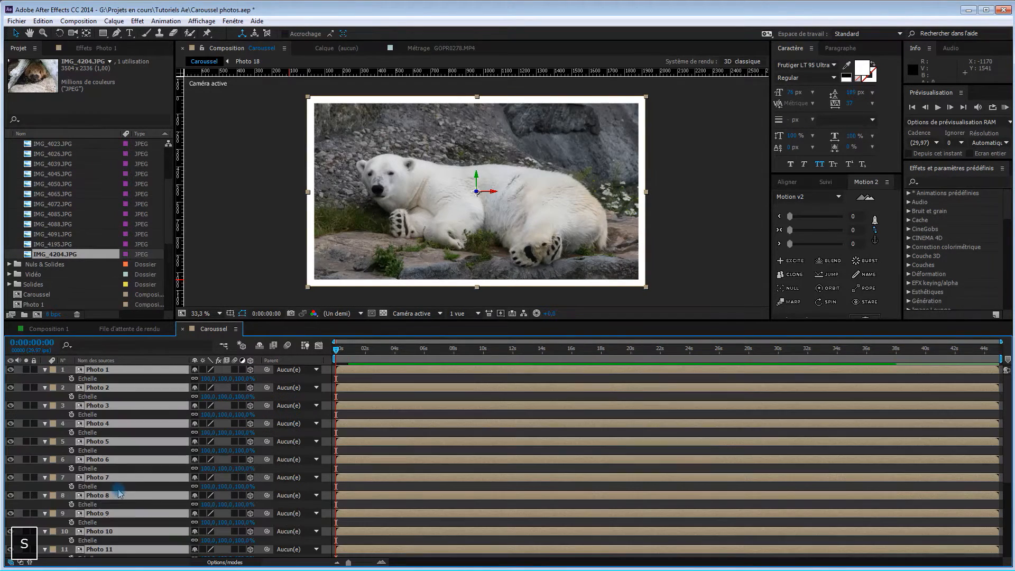
left_click(243, 379)
type("30")
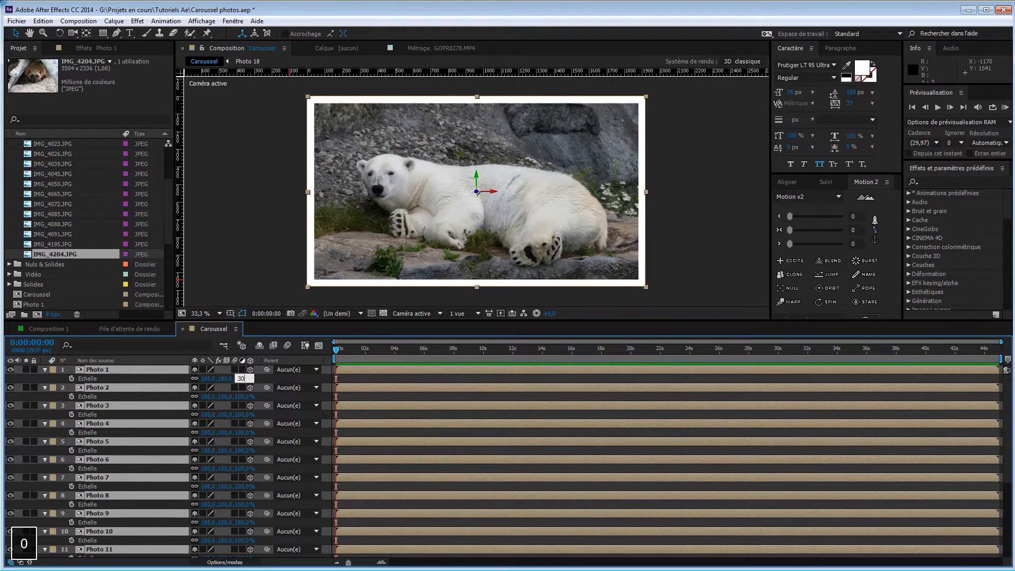
key("Return")
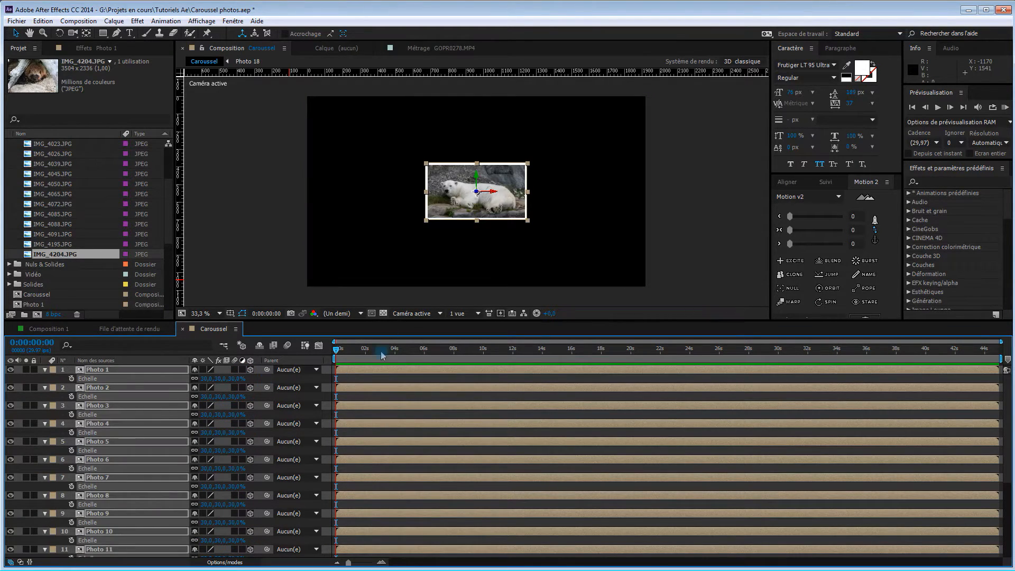
left_click(45, 369)
left_click(211, 546)
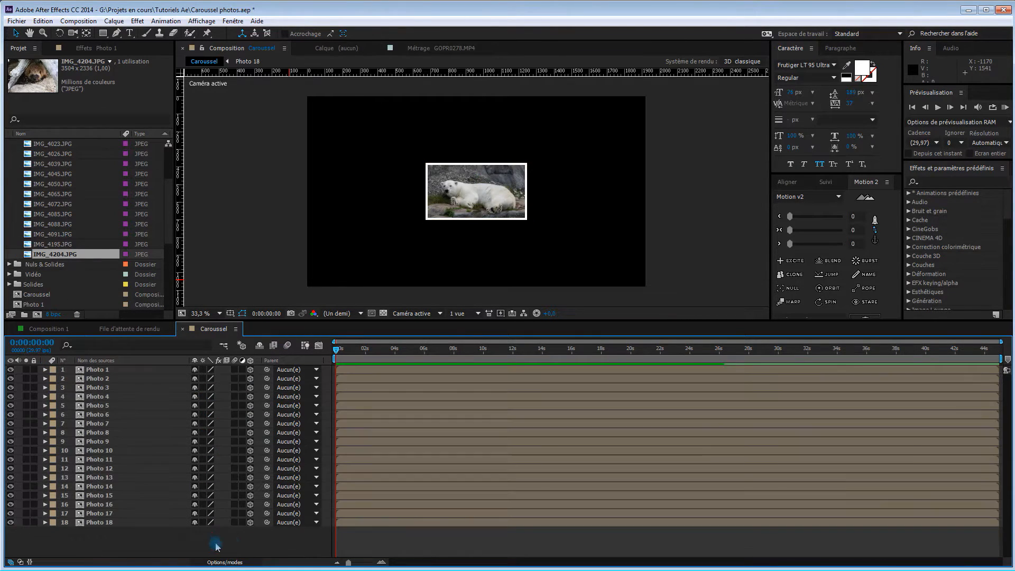
Create a null object in the Caroussel composition, rename it Controleur, and make it a 3D layer
right_click(244, 544)
mouse_move(288, 435)
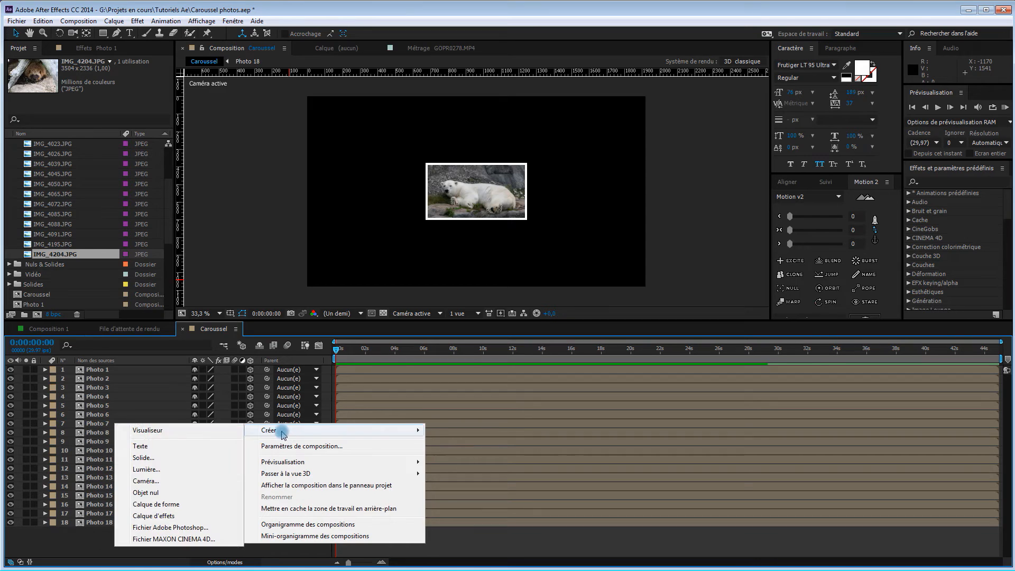
left_click(145, 492)
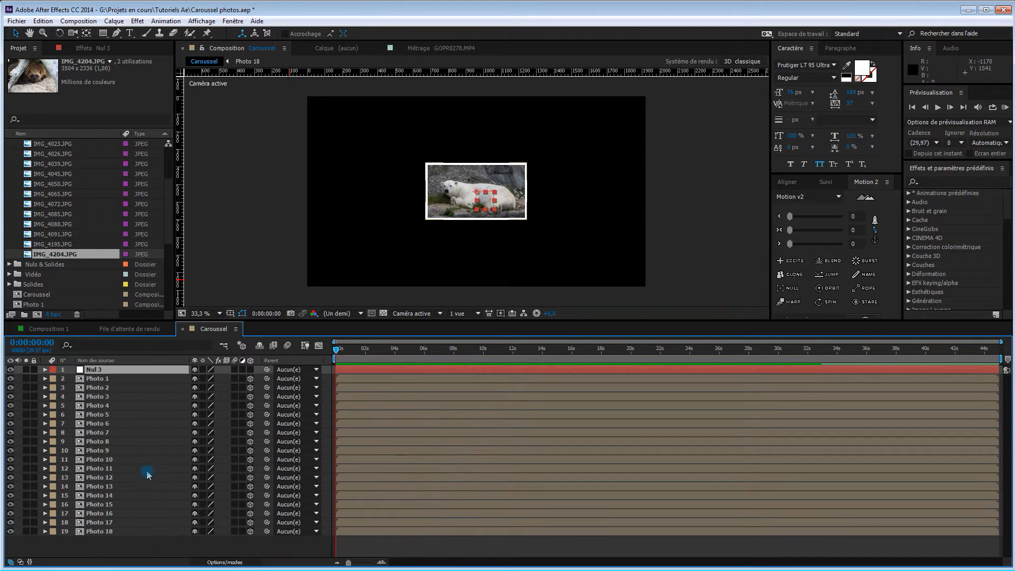
key("Return")
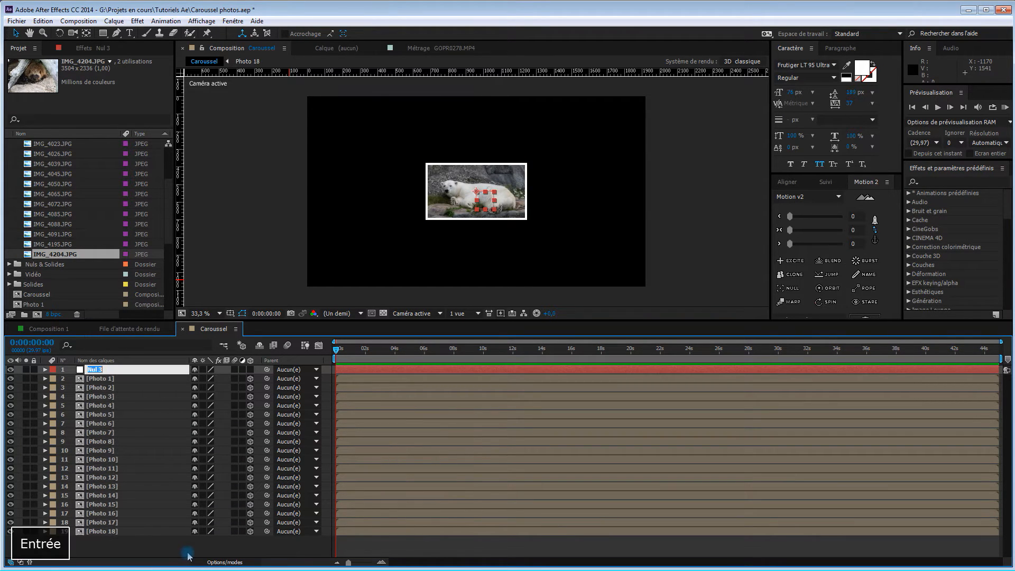
type("Controleur")
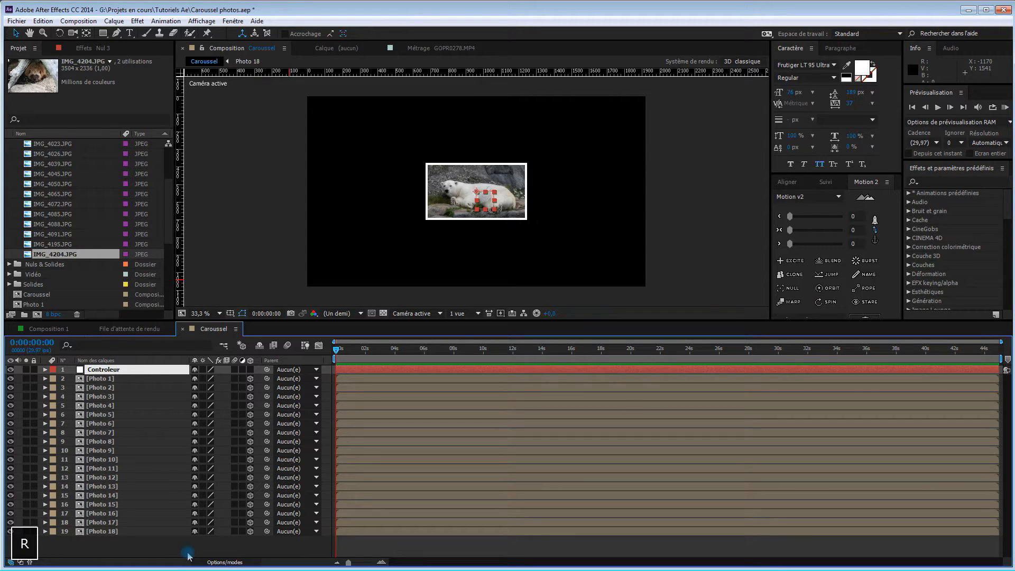
left_click(250, 369)
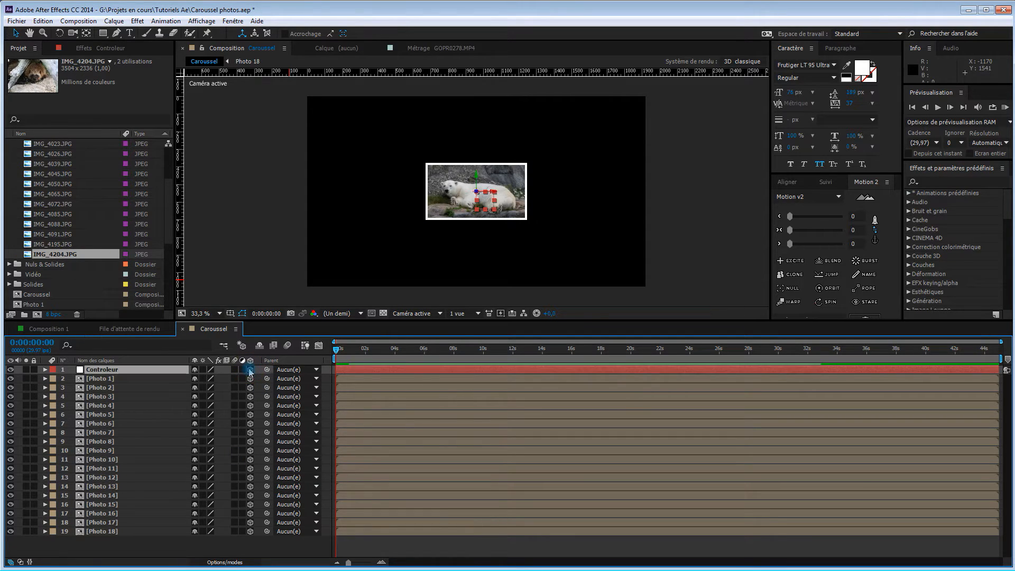
left_click(136, 372)
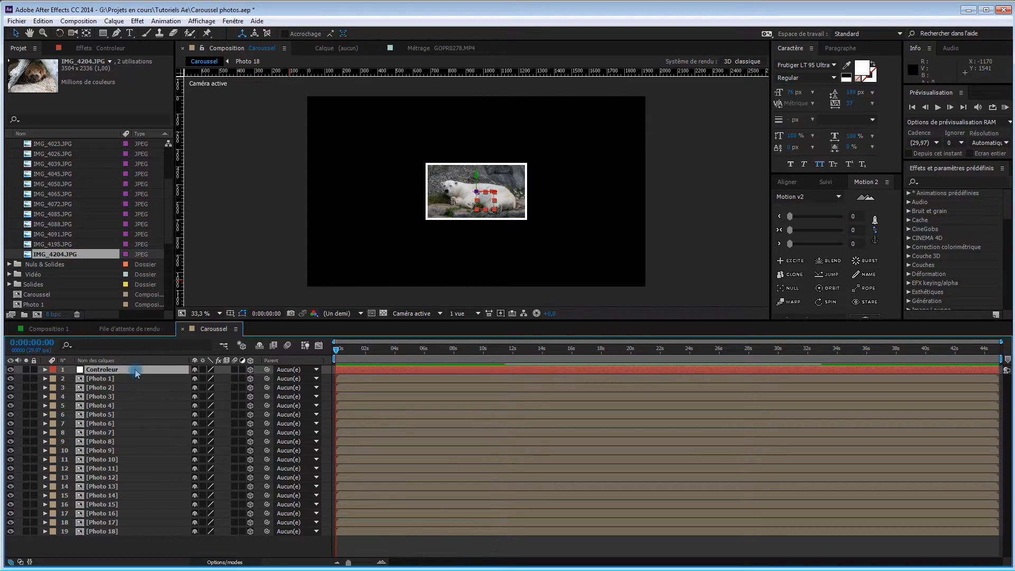
Parent all 18 Photo layers to the Controleur null in the Caroussel composition
left_click(161, 379)
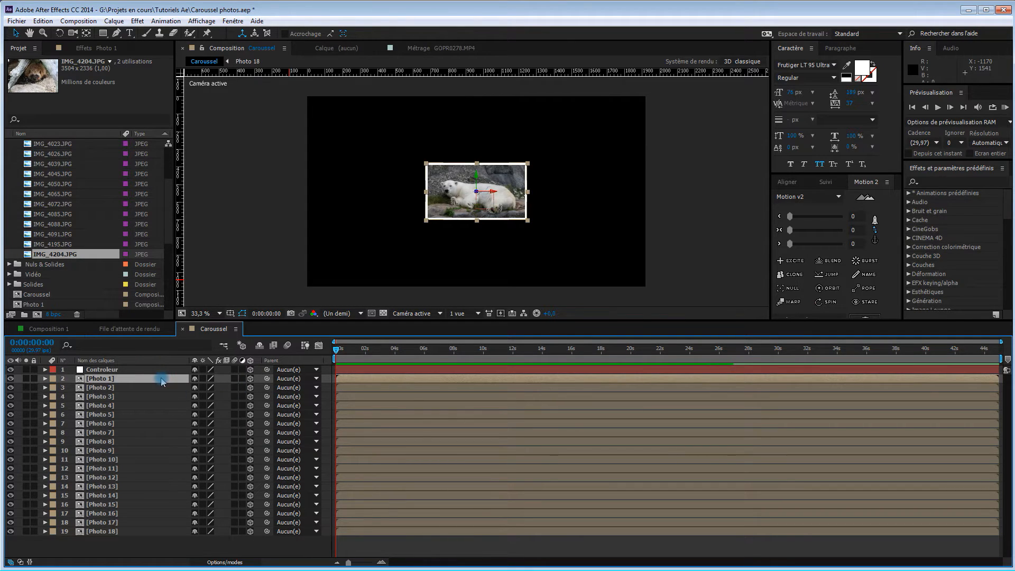
left_click(165, 532, "shift")
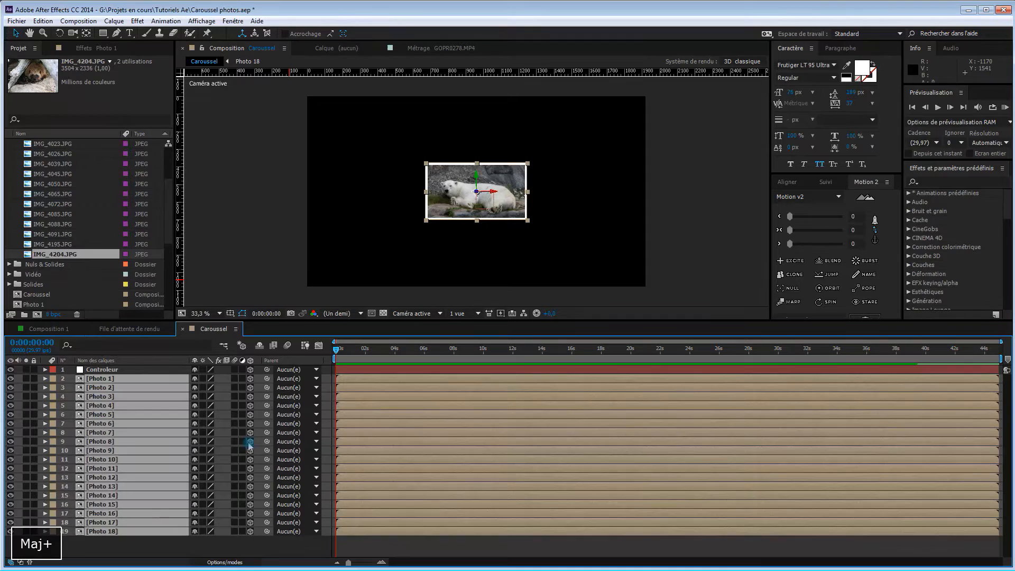
left_click_drag(218, 389, 134, 370)
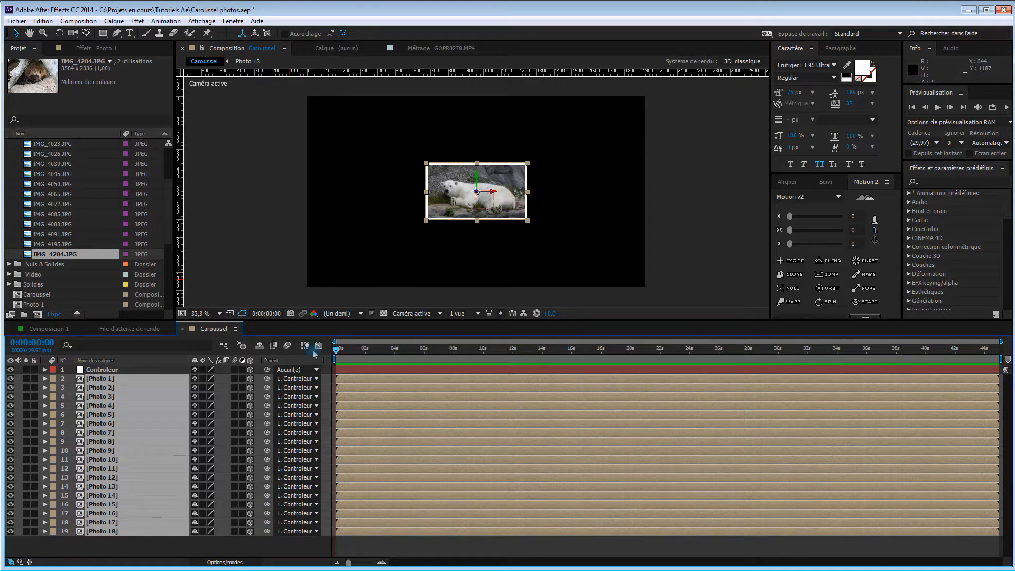
Move the Controleur null with its parented photos horizontally out of the frame, to an X position of about 4170
left_click(46, 370)
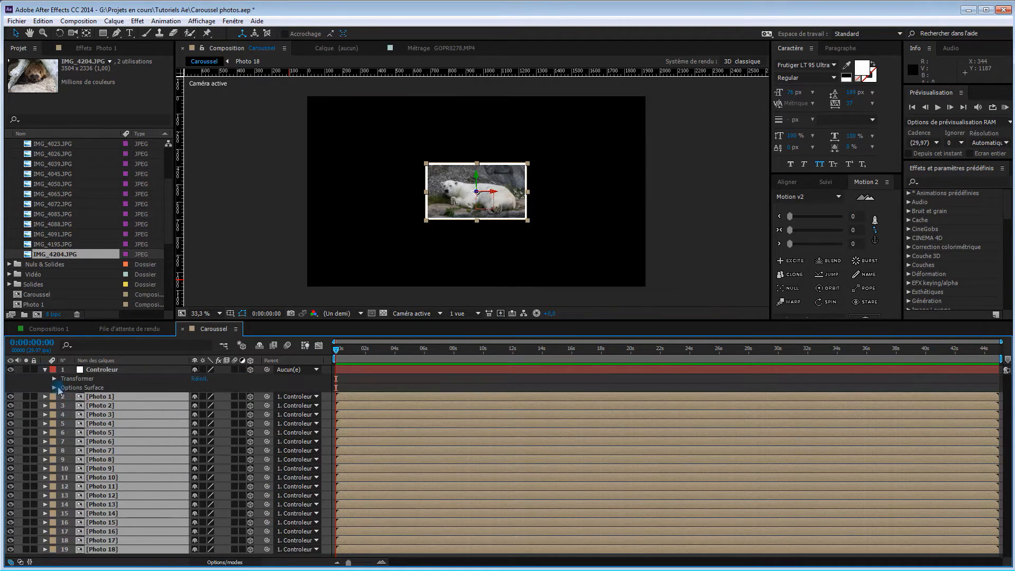
scroll(533, 267, "down", 1)
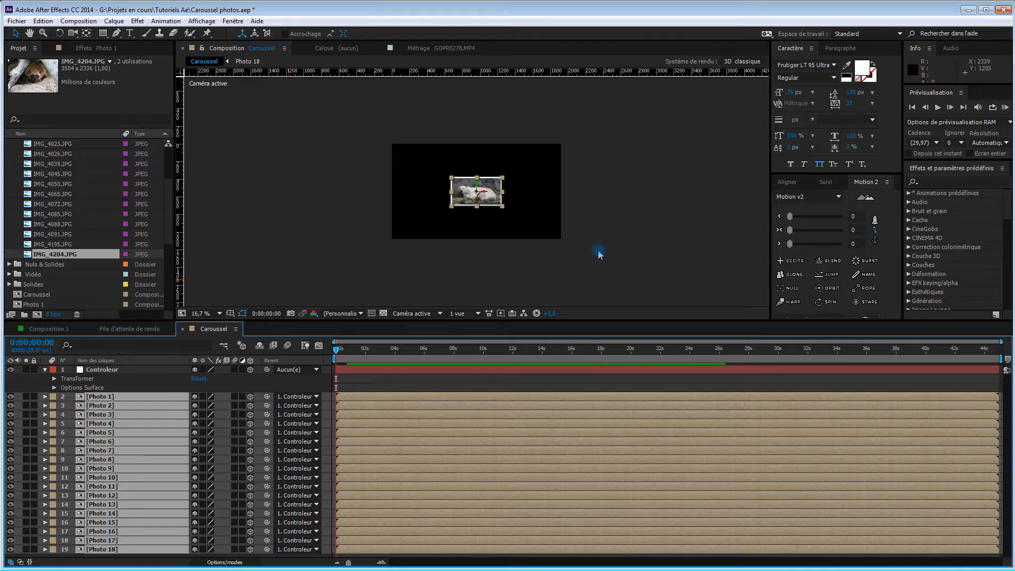
key("space")
left_click_drag(632, 252, 467, 250)
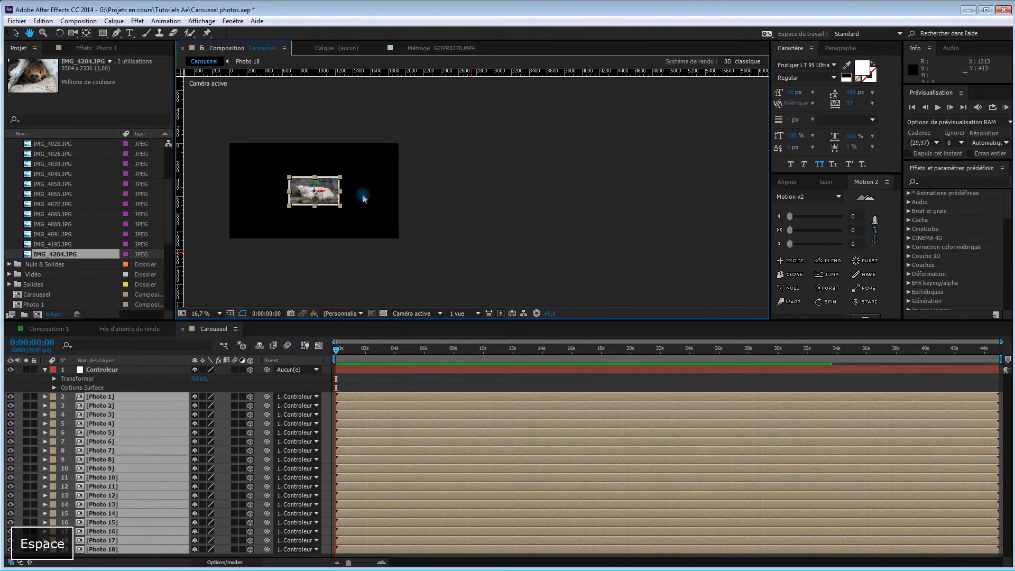
left_click(98, 370)
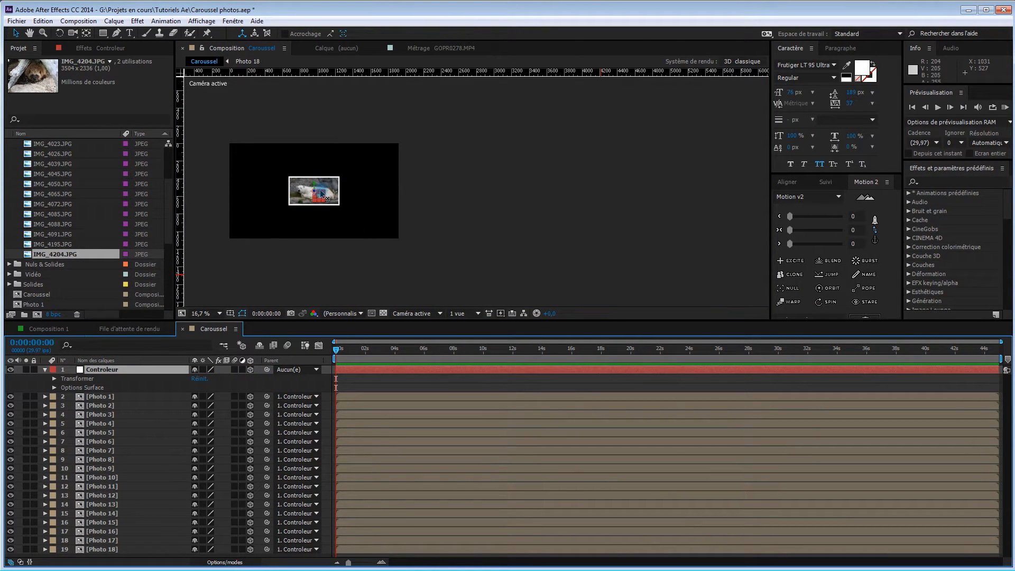
left_click_drag(320, 194, 604, 190)
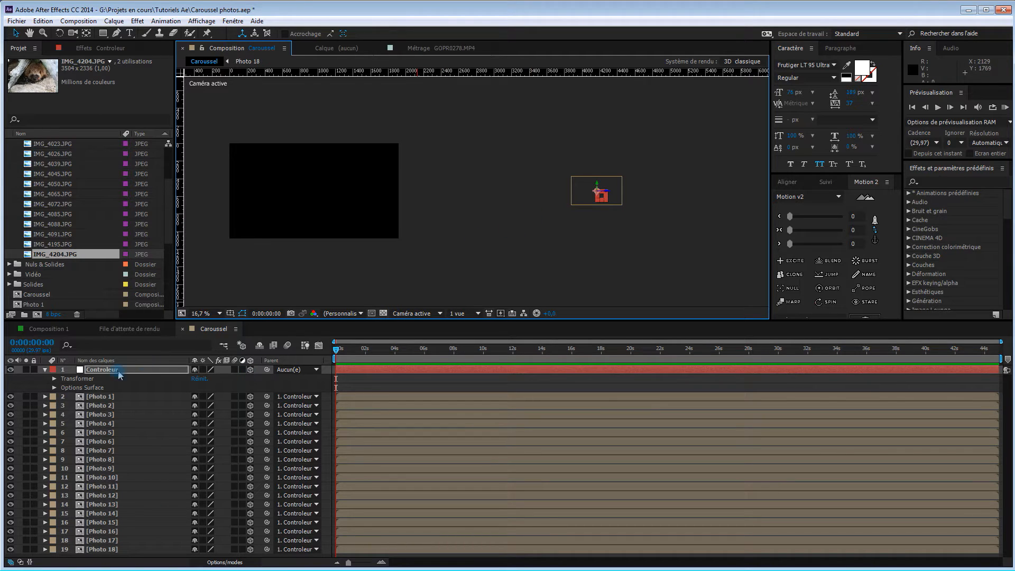
Move all 18 Photo layers together horizontally back into the left part of the frame and collapse the Controleur's properties
left_click(121, 397)
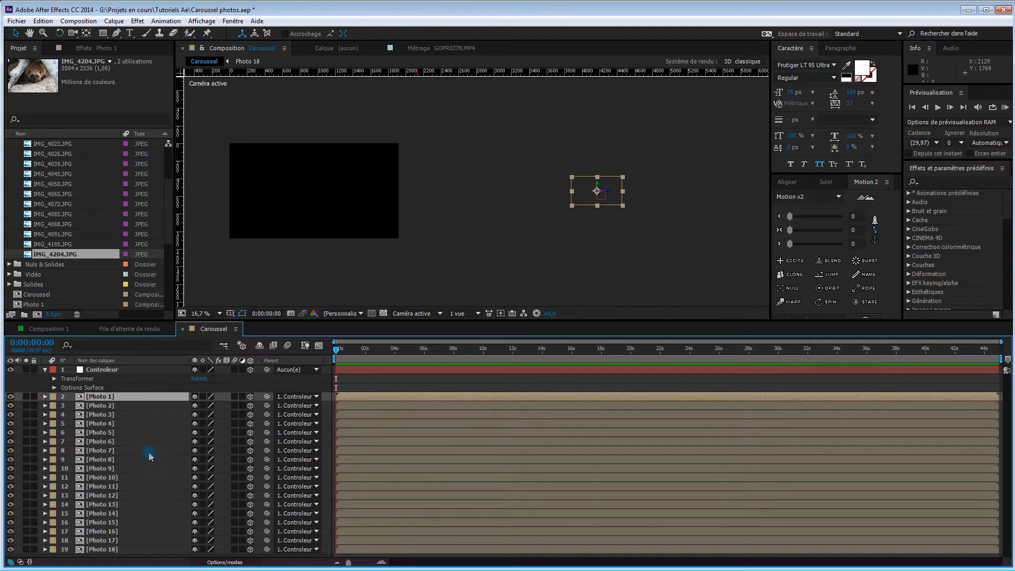
left_click(152, 550, "shift")
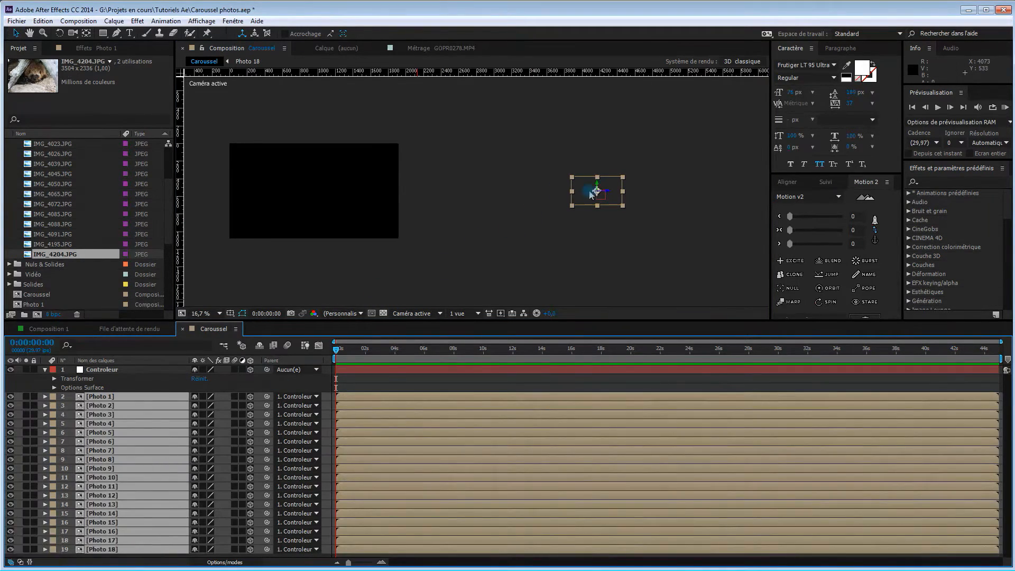
left_click_drag(607, 193, 275, 202)
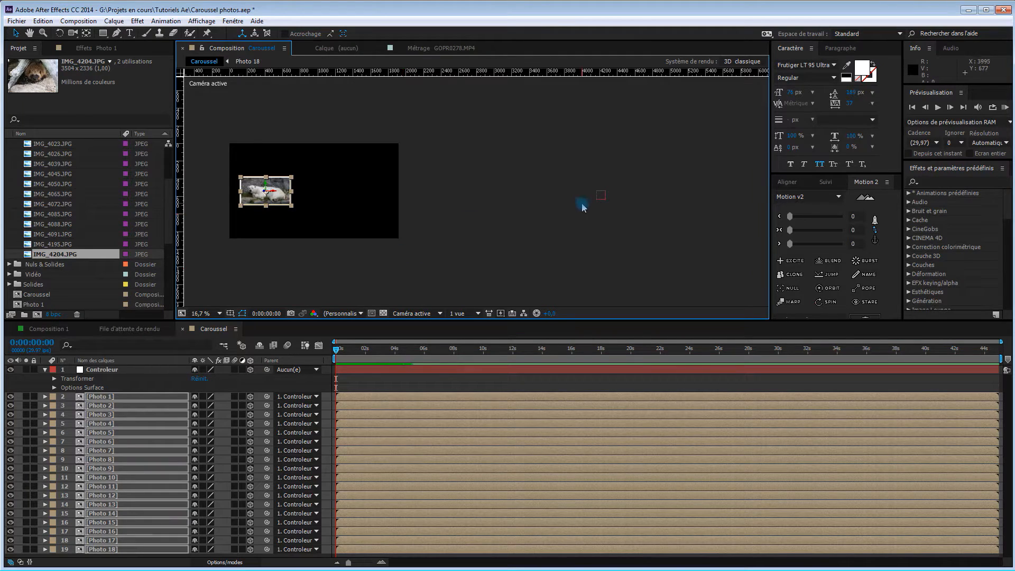
left_click(45, 373)
Create a two-node camera with the 35 mm preset in the Caroussel composition
left_click(270, 545)
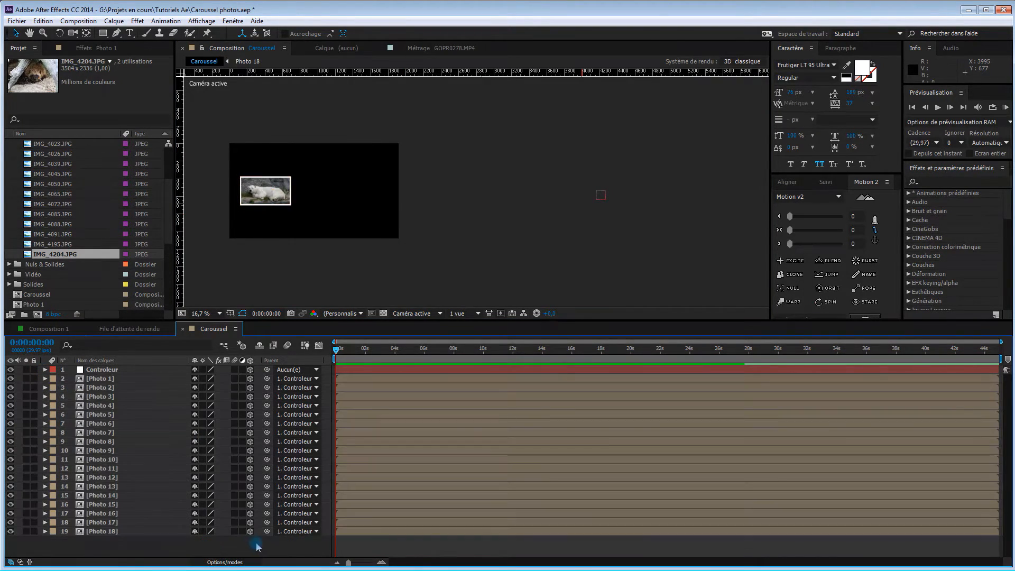
right_click(284, 545)
mouse_move(328, 427)
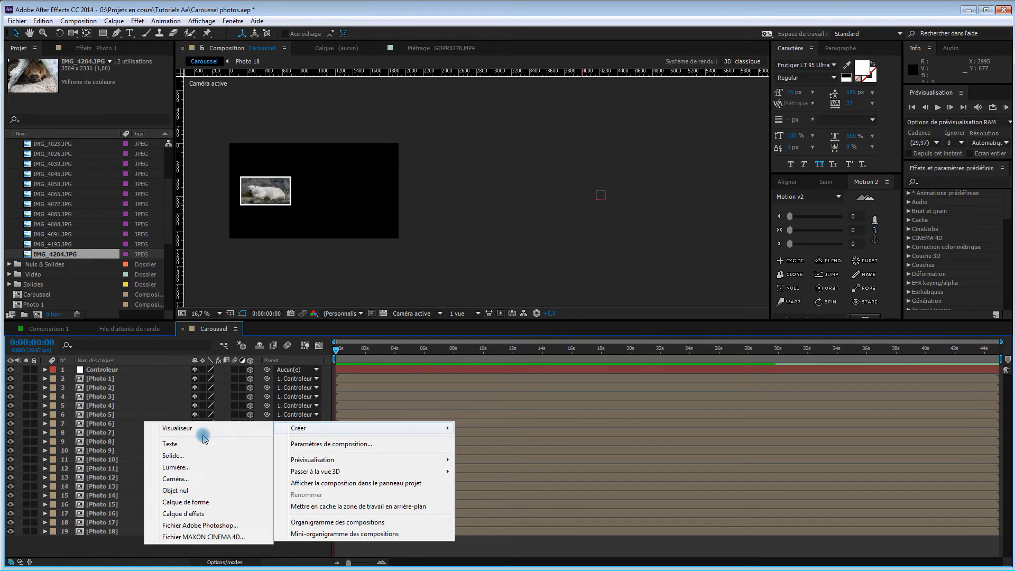
left_click(197, 479)
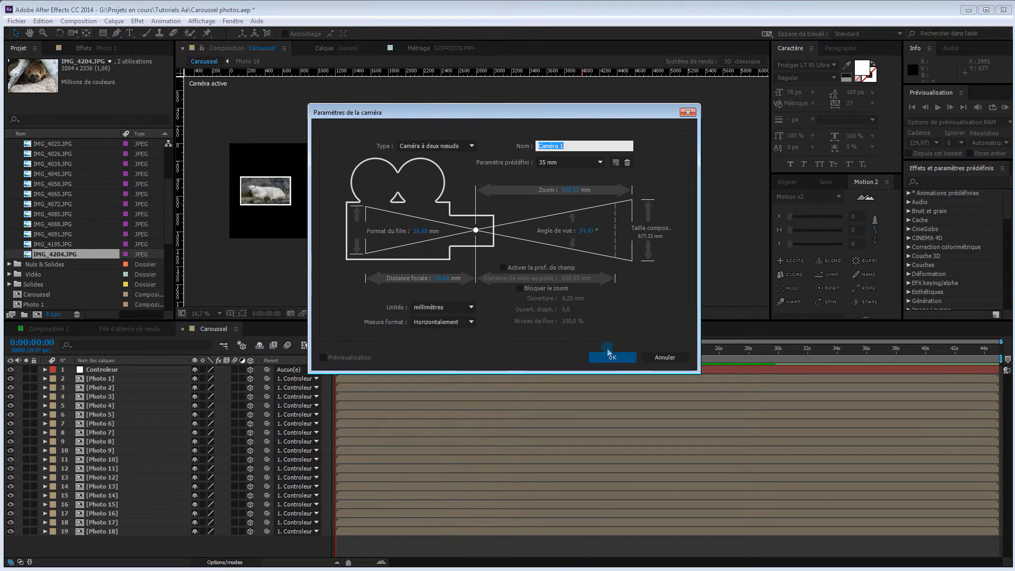
left_click(612, 358)
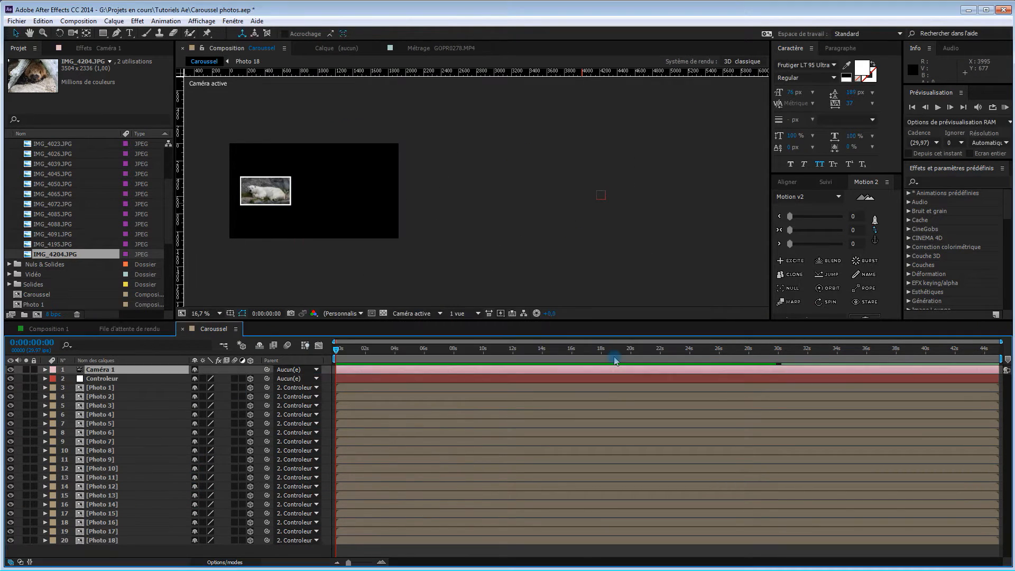
Switch the composition viewer to the Haut view and set all 18 Photo layers to auto-orient toward the camera (Orienter sur la caméra)
left_click(124, 389)
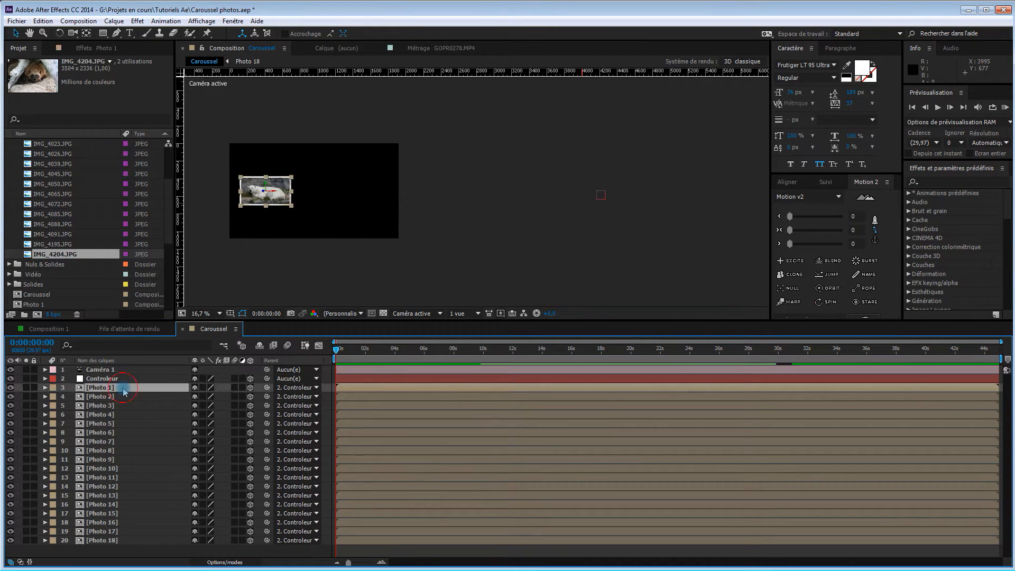
left_click(135, 543, "shift")
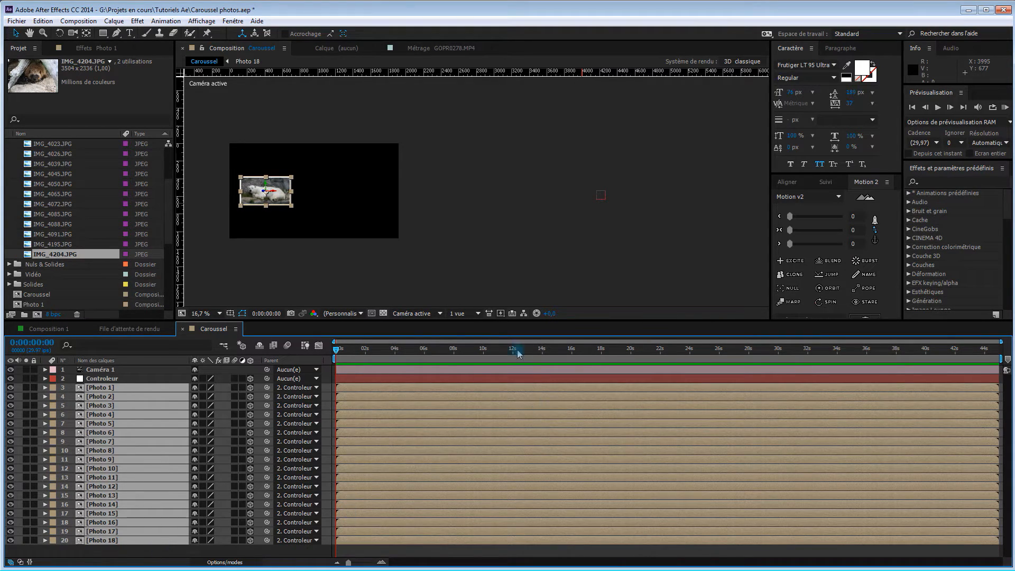
left_click(438, 314)
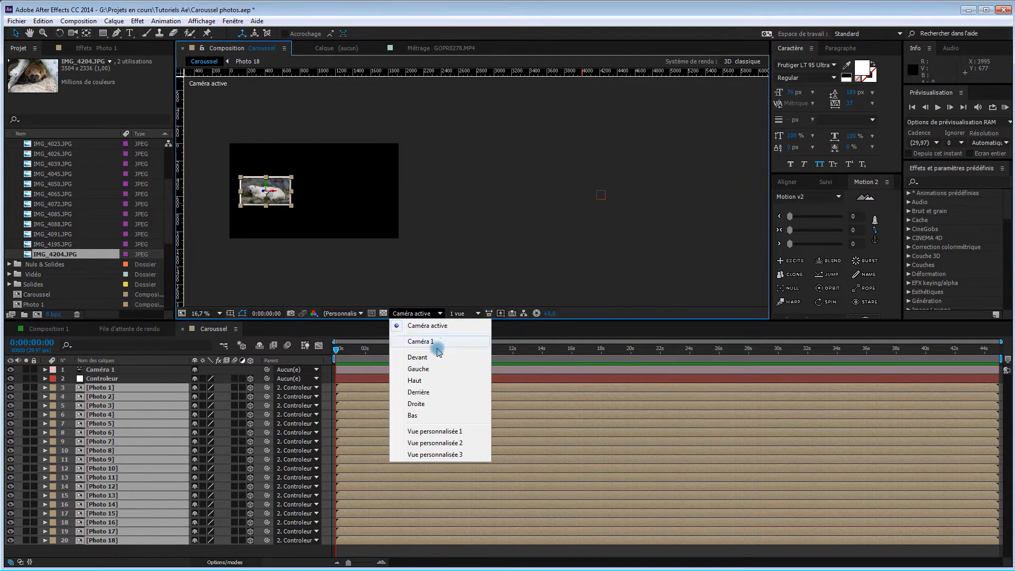
left_click(425, 381)
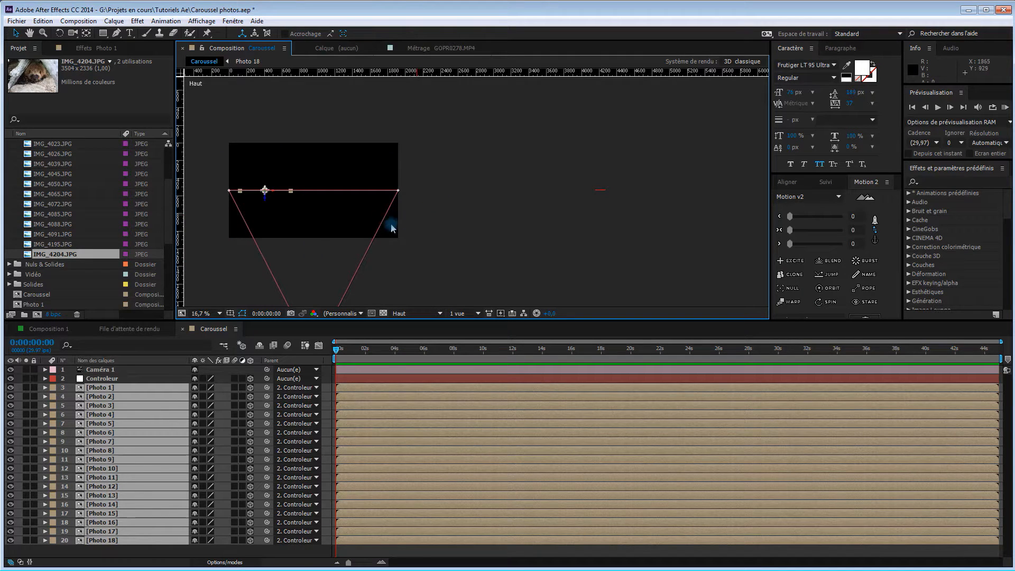
key("comma")
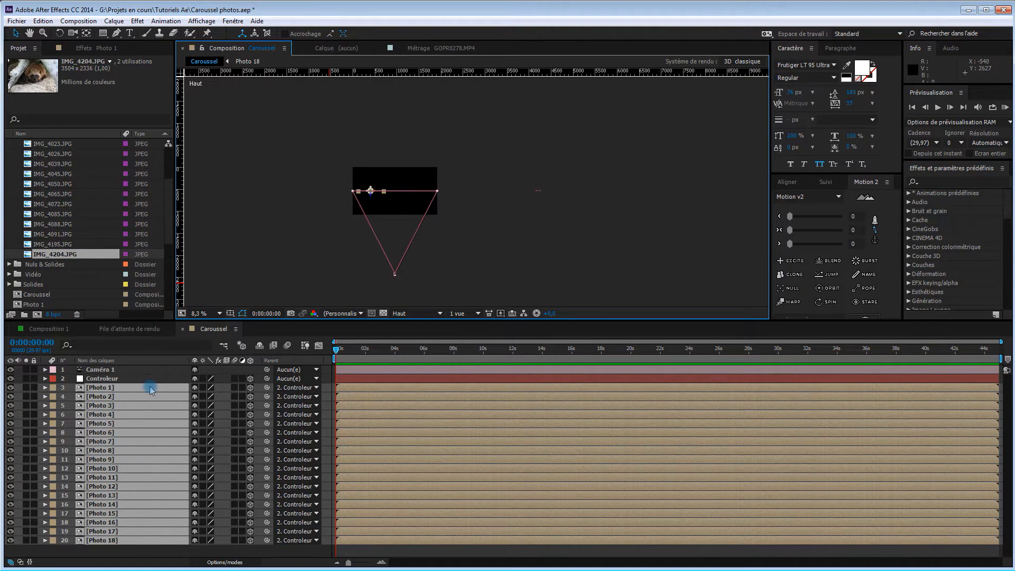
right_click(150, 386)
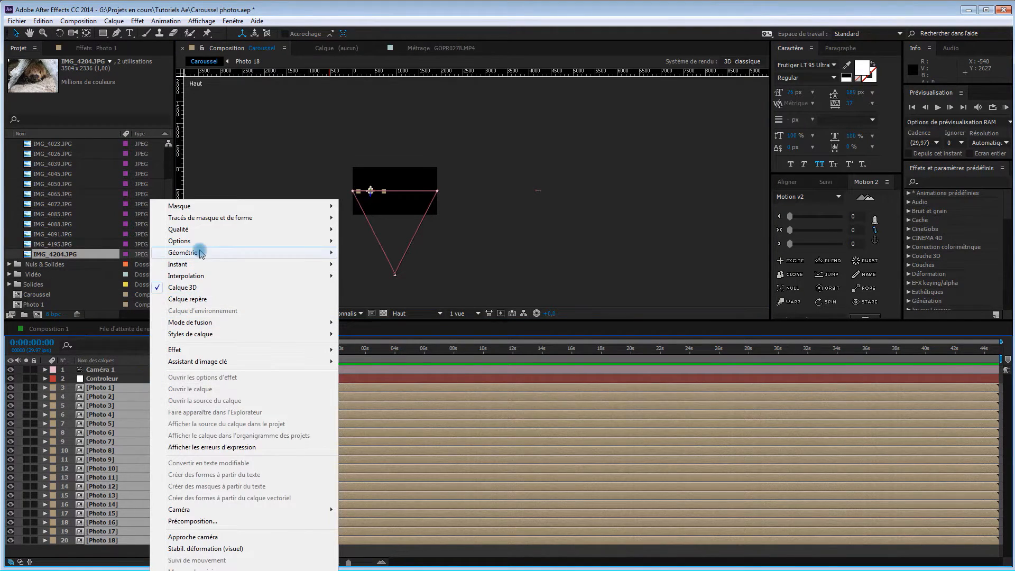
mouse_move(202, 254)
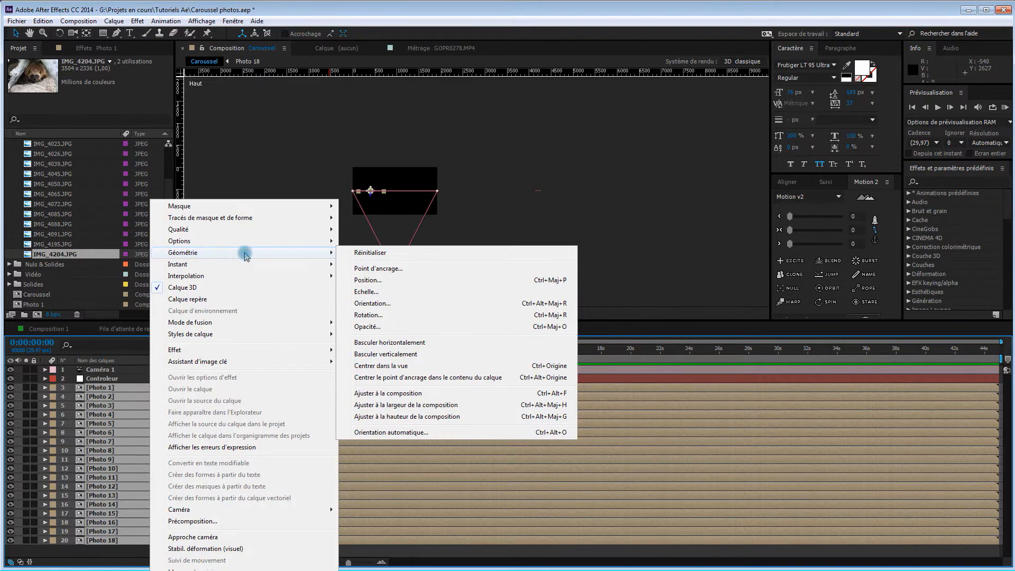
left_click(391, 433)
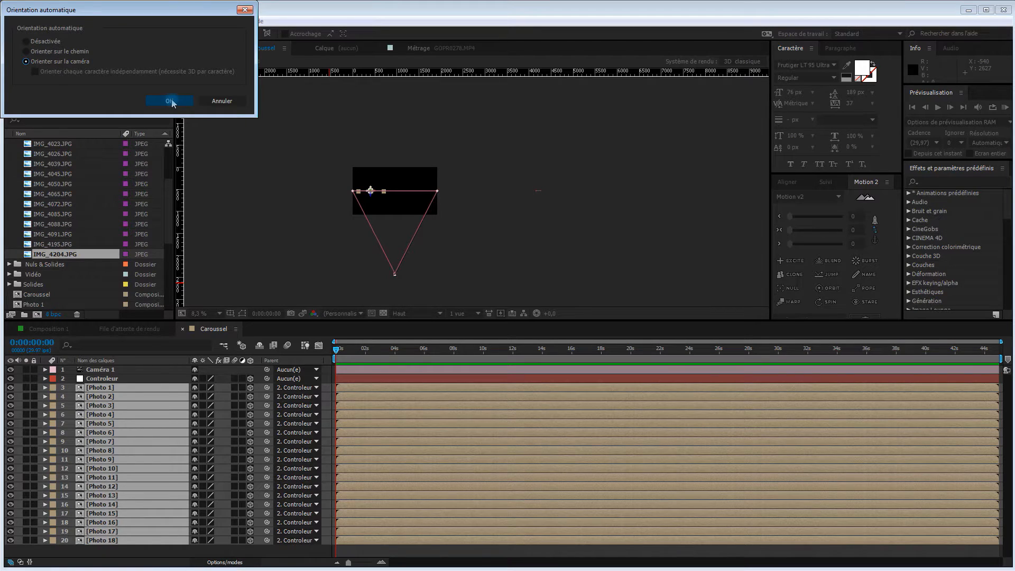
left_click(171, 101)
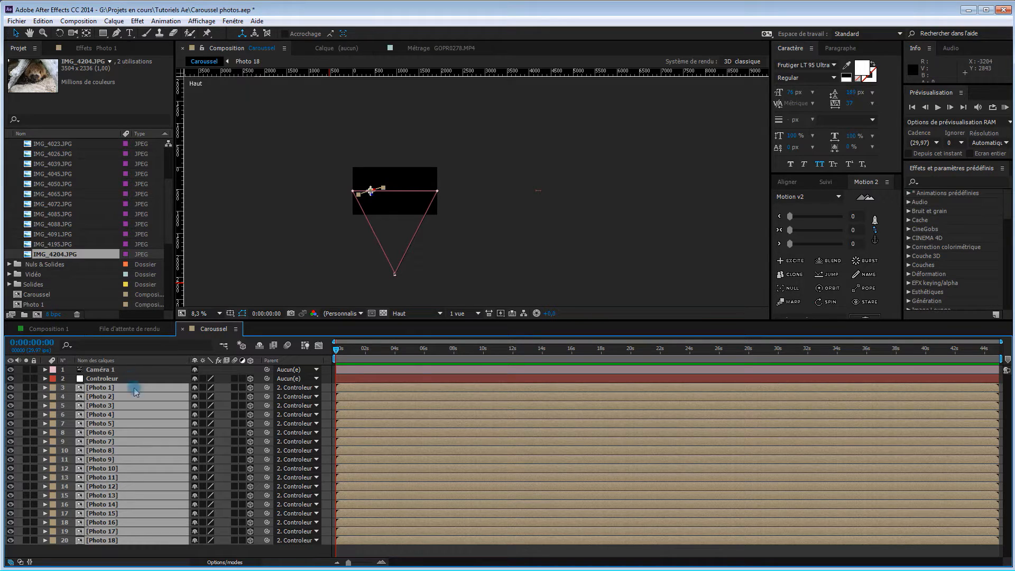
left_click(161, 553)
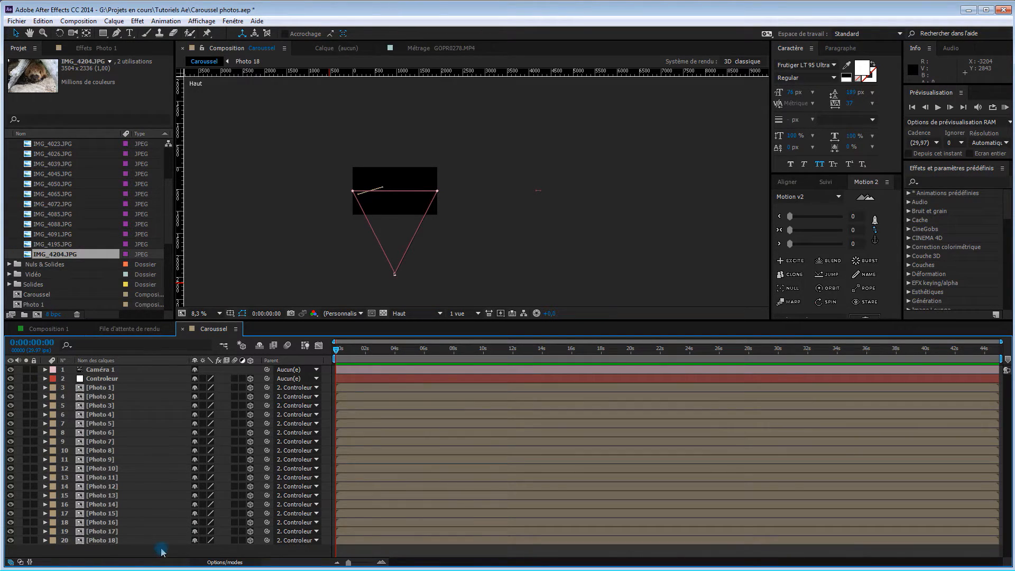
Remove the parent from the Photo 2 to Photo 18 layers, keeping only Photo 1 linked to Controleur
left_click(138, 399)
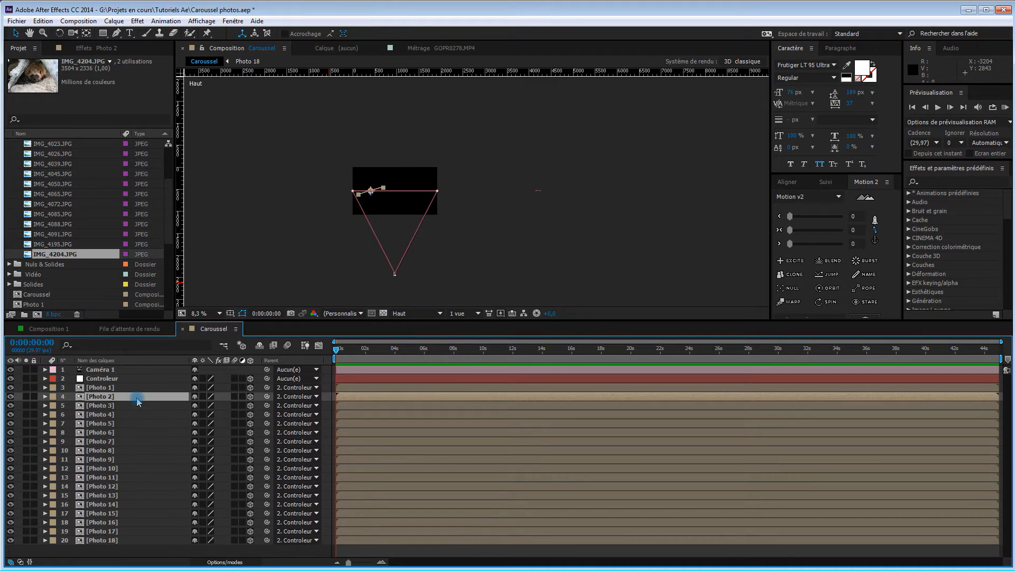
left_click(140, 539, "shift")
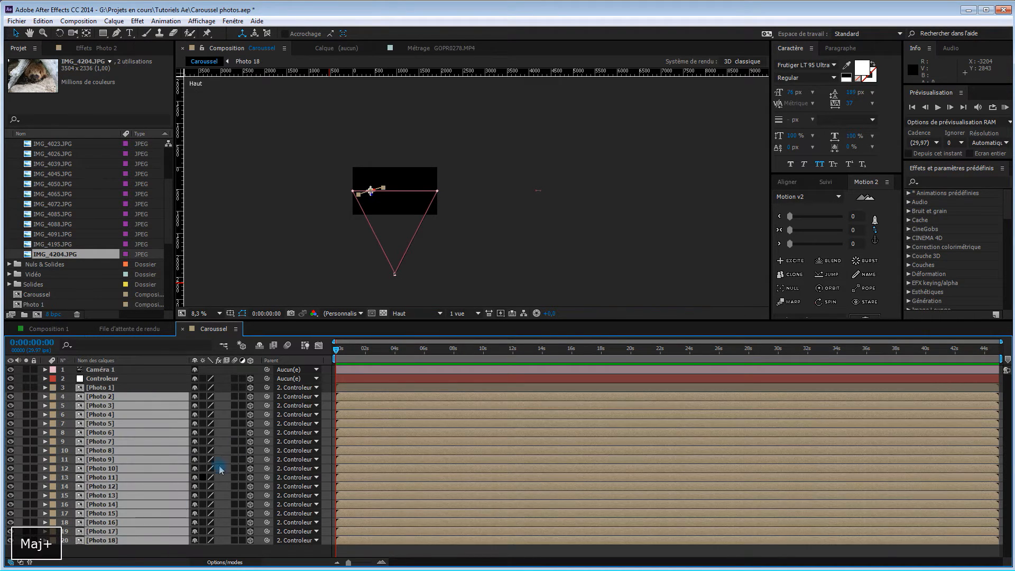
left_click(301, 397)
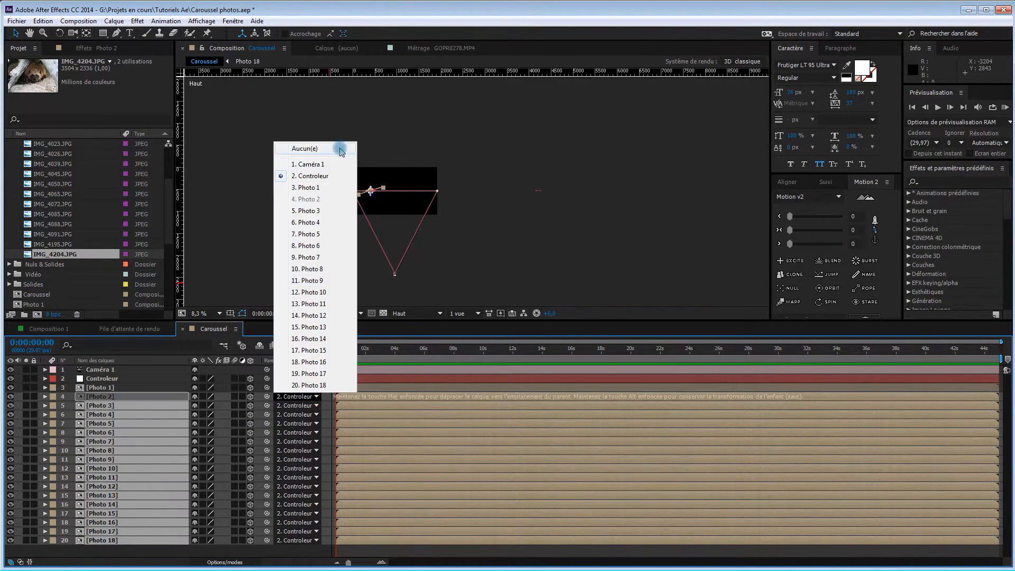
left_click(324, 148)
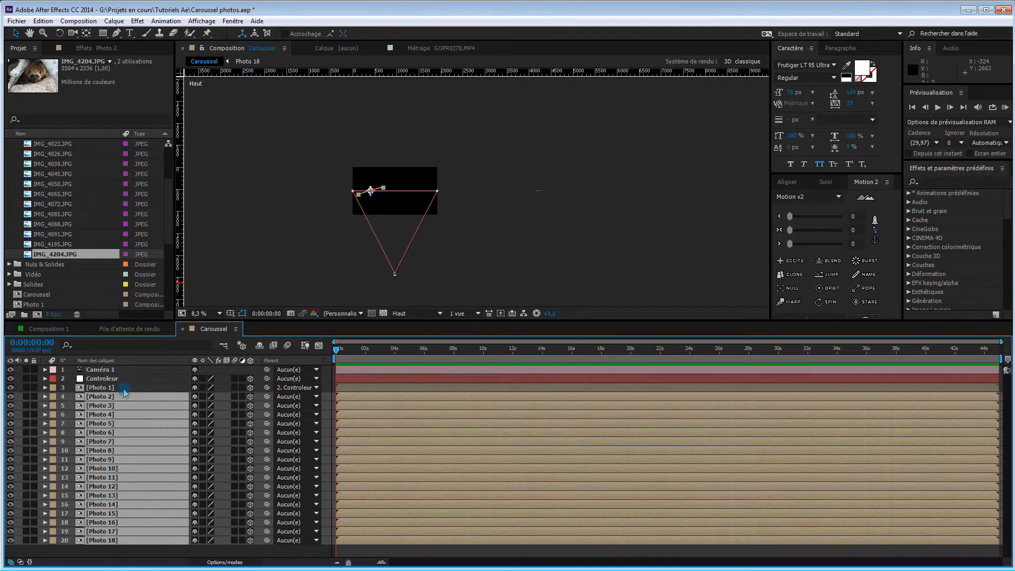
left_click(127, 389)
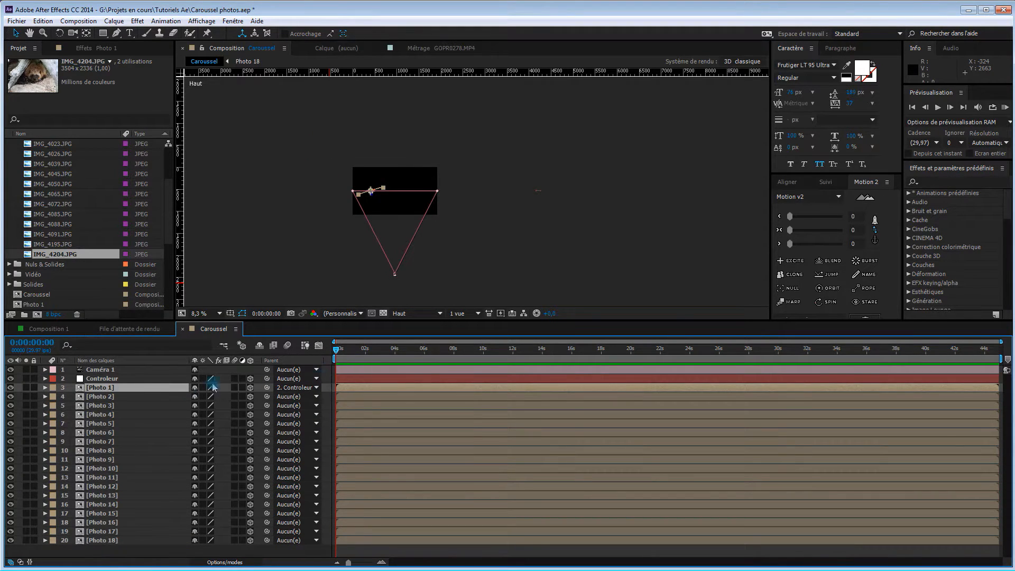
Show the Controleur's position and rotation properties and set a Rotation Y keyframe at 0:00:00:01
left_click(148, 379)
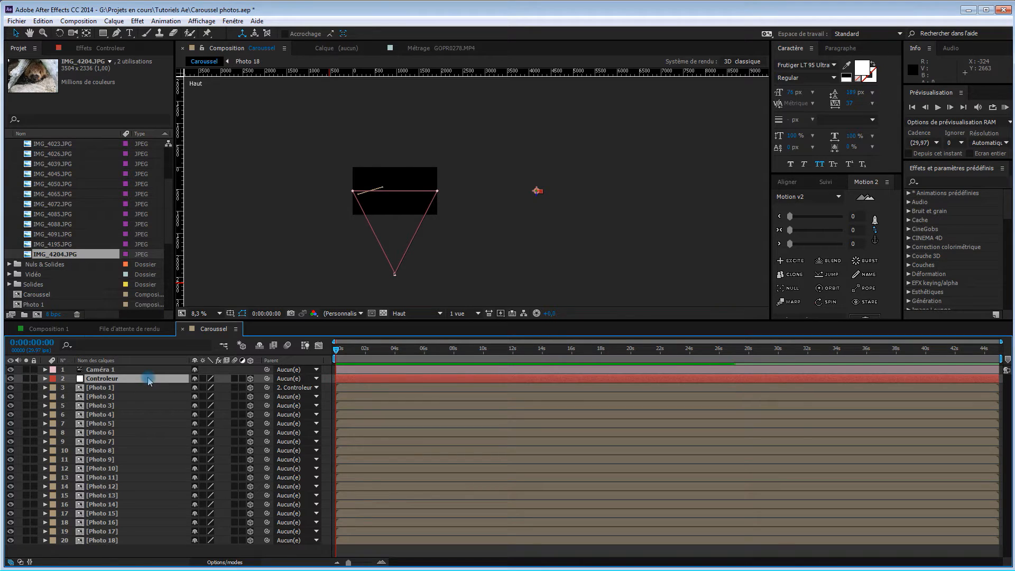
key("r")
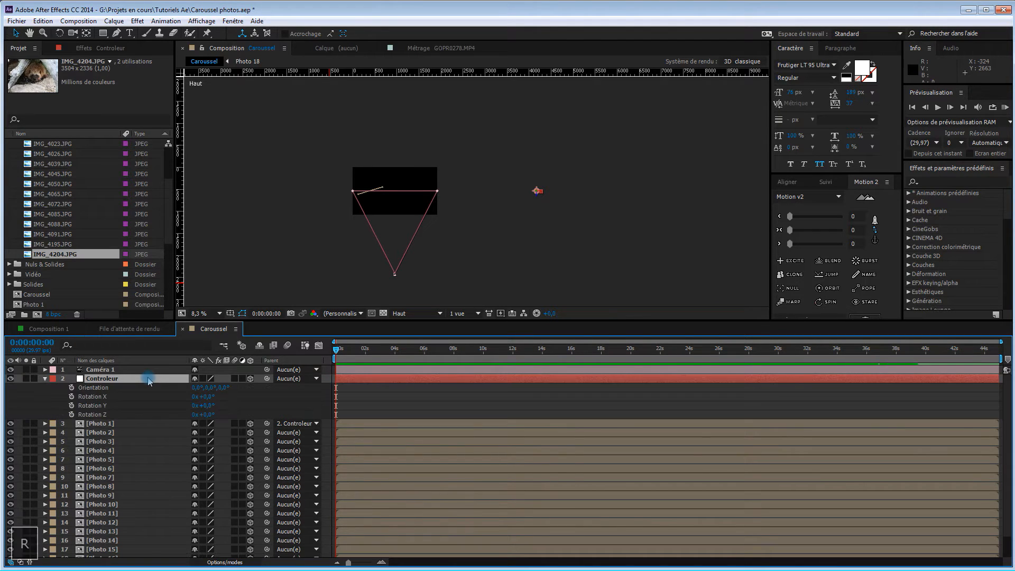
key("shift+p")
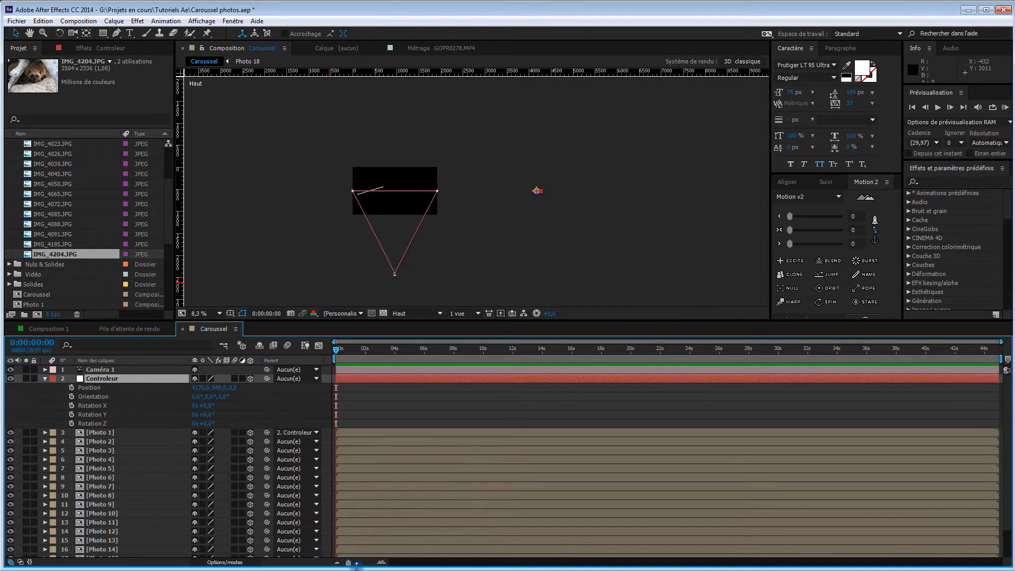
left_click_drag(348, 564, 370, 562)
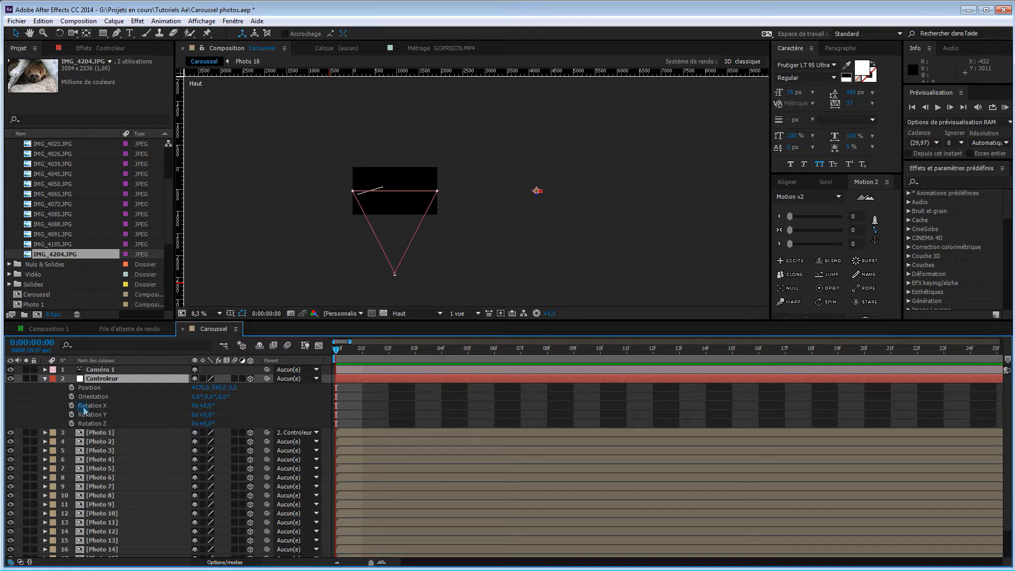
left_click(353, 350)
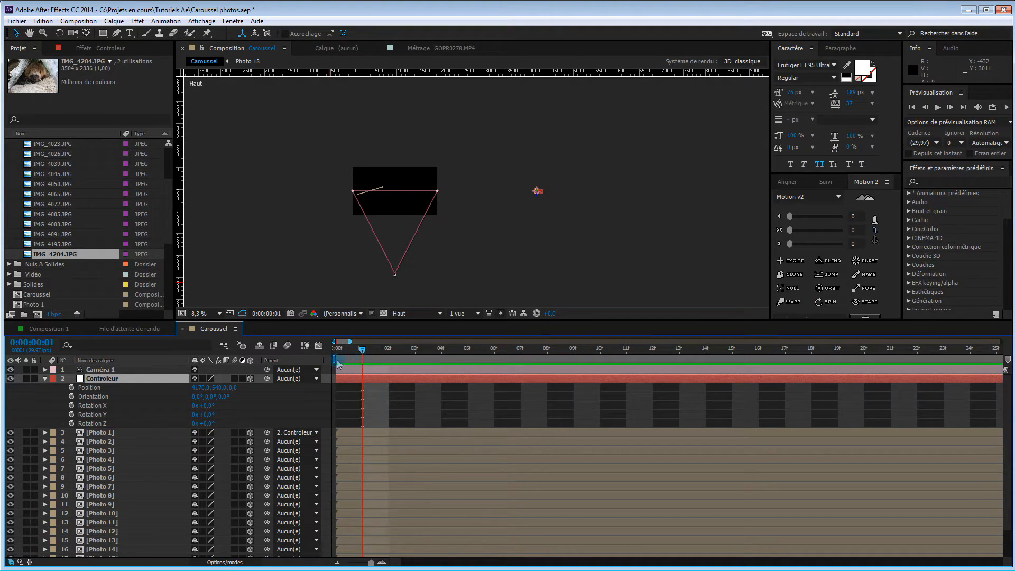
left_click(72, 415)
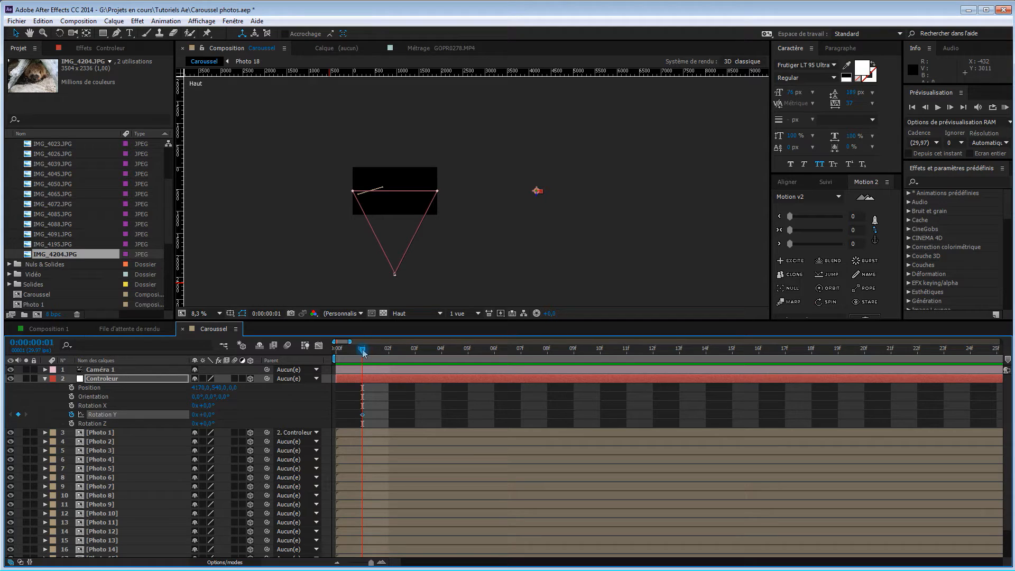
Set the Controleur's Rotation Y to -1 revolution at 0:00:00:19
left_click_drag(362, 353, 841, 377)
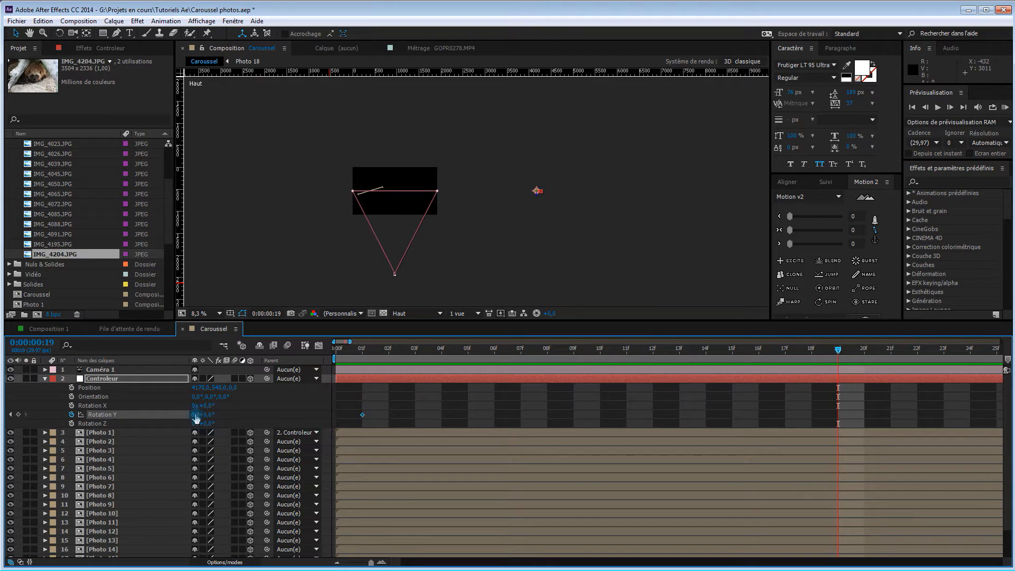
left_click(194, 414)
type("-1")
key("Return")
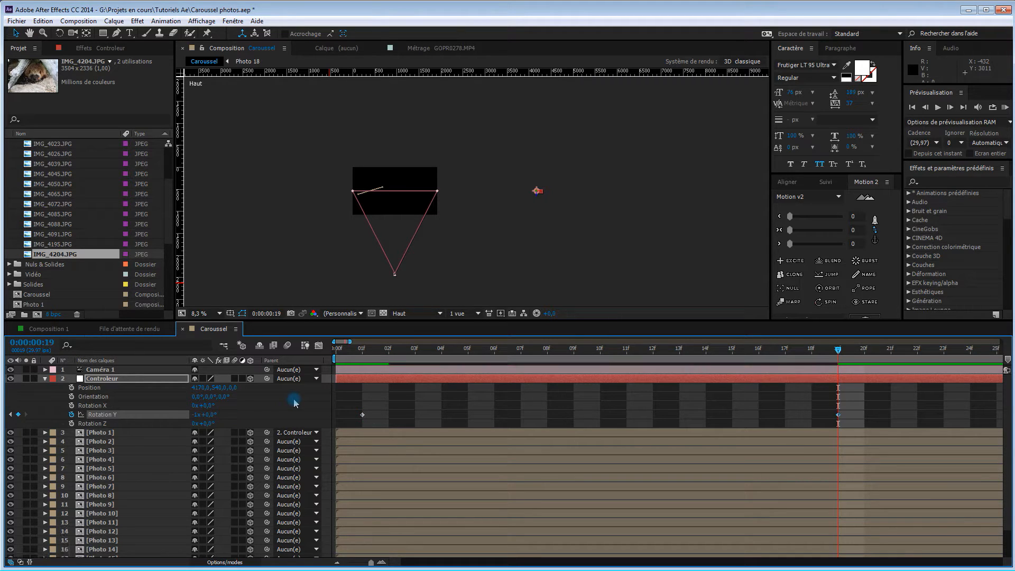
Parent the Photo 2 layer to Controleur at frame 2
left_click(344, 353)
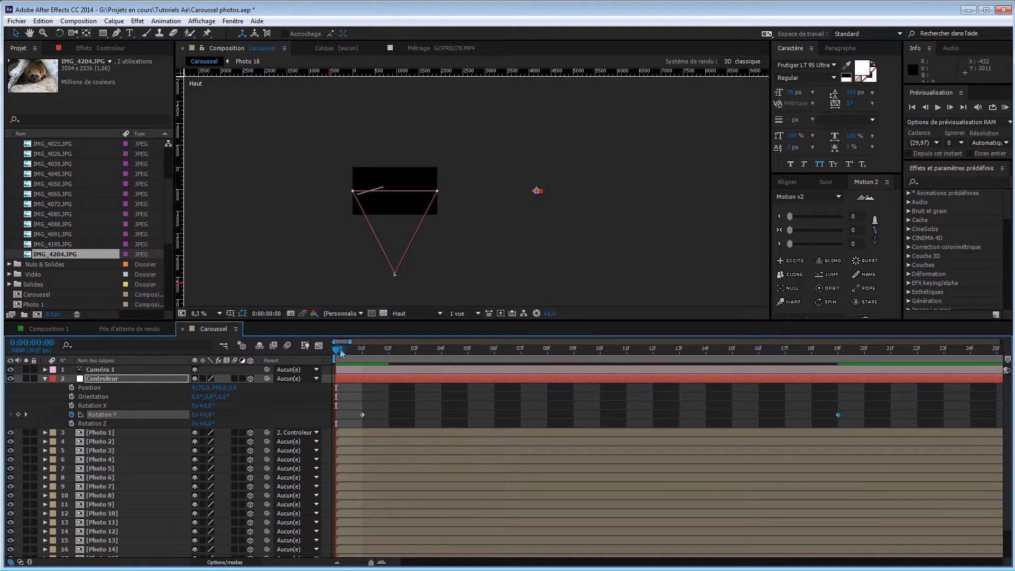
left_click_drag(350, 352, 388, 354)
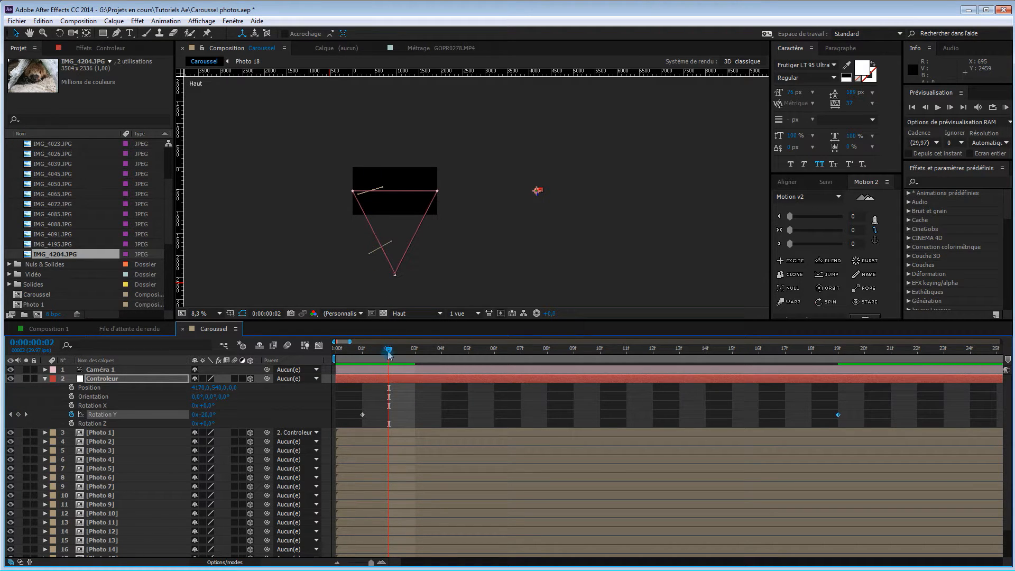
left_click_drag(378, 355, 373, 359)
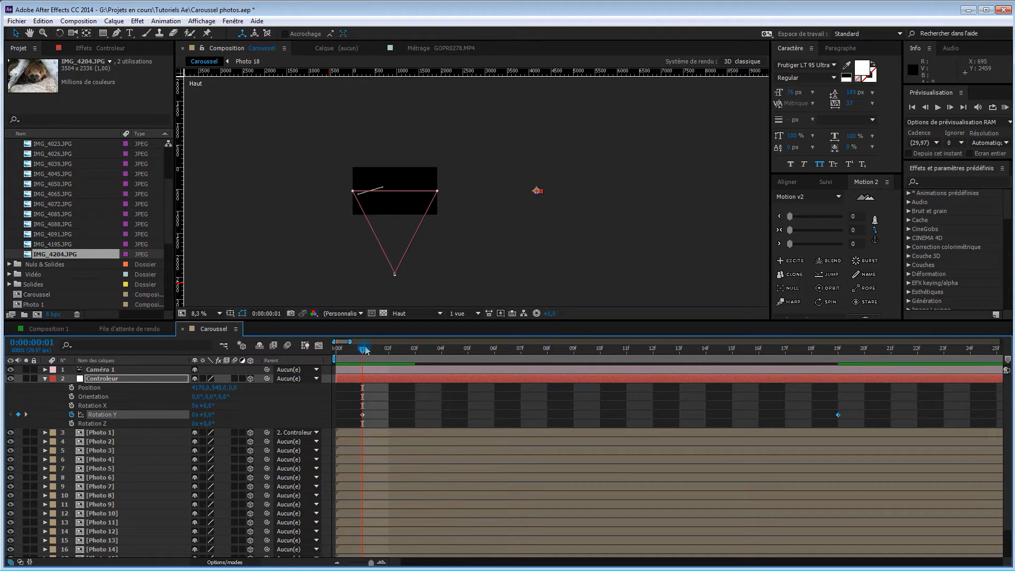
left_click(377, 353)
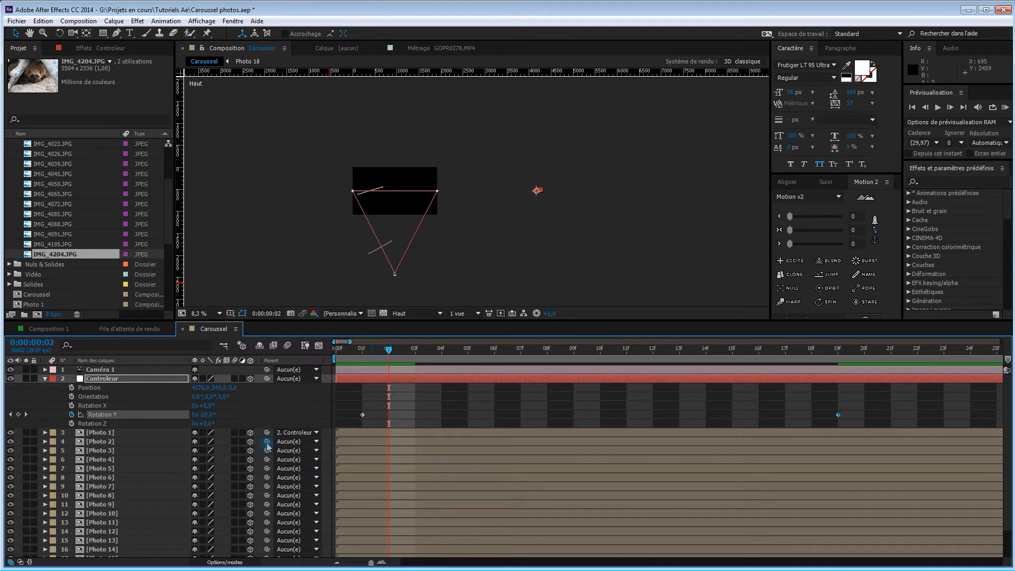
left_click_drag(267, 443, 127, 382)
Parent Photo 3 to Controleur at frame 3 and Photo 4 to Controleur at frame 4
left_click_drag(390, 352, 415, 352)
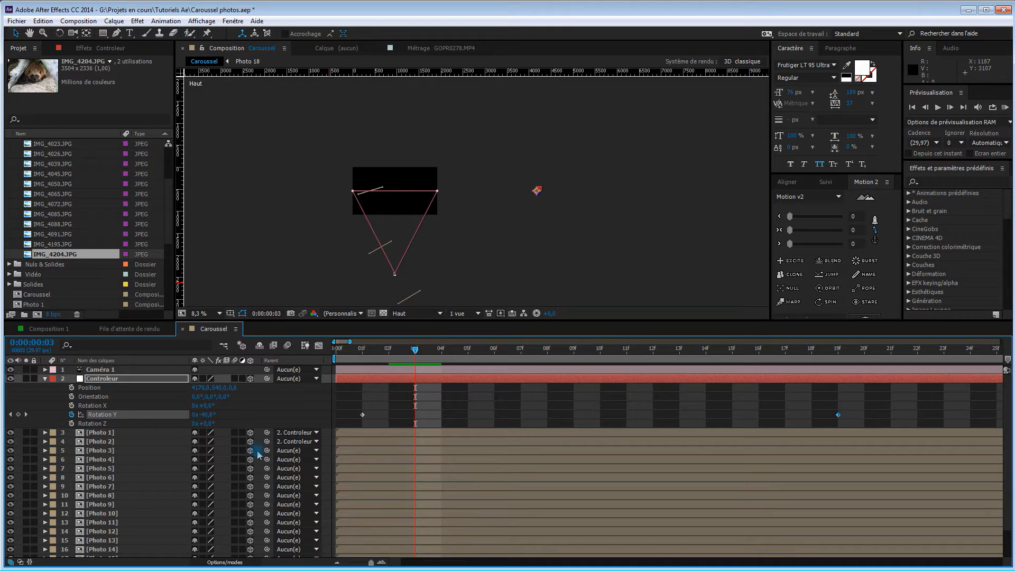
left_click_drag(267, 450, 143, 382)
left_click_drag(416, 350, 439, 351)
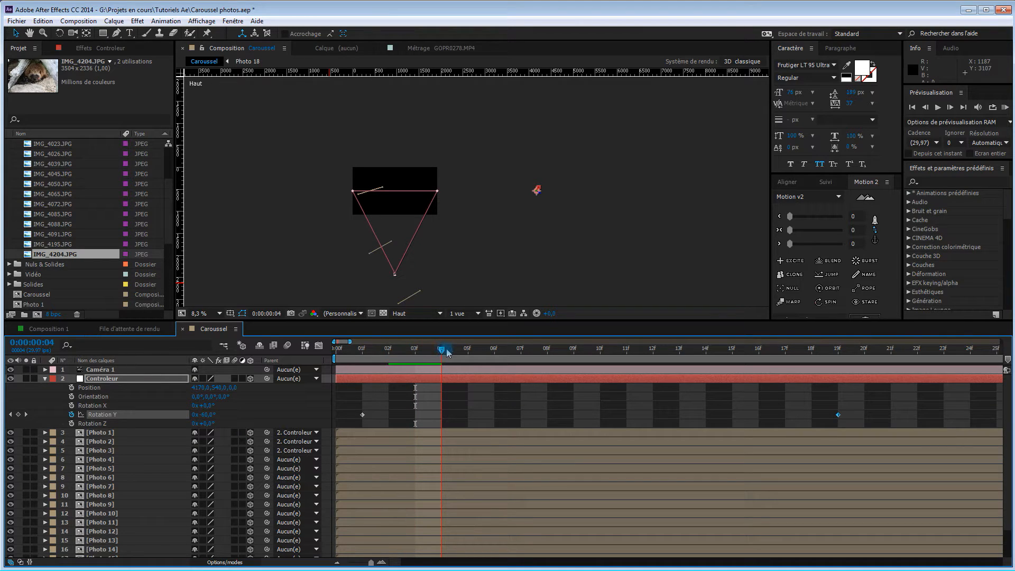
left_click_drag(458, 350, 442, 360)
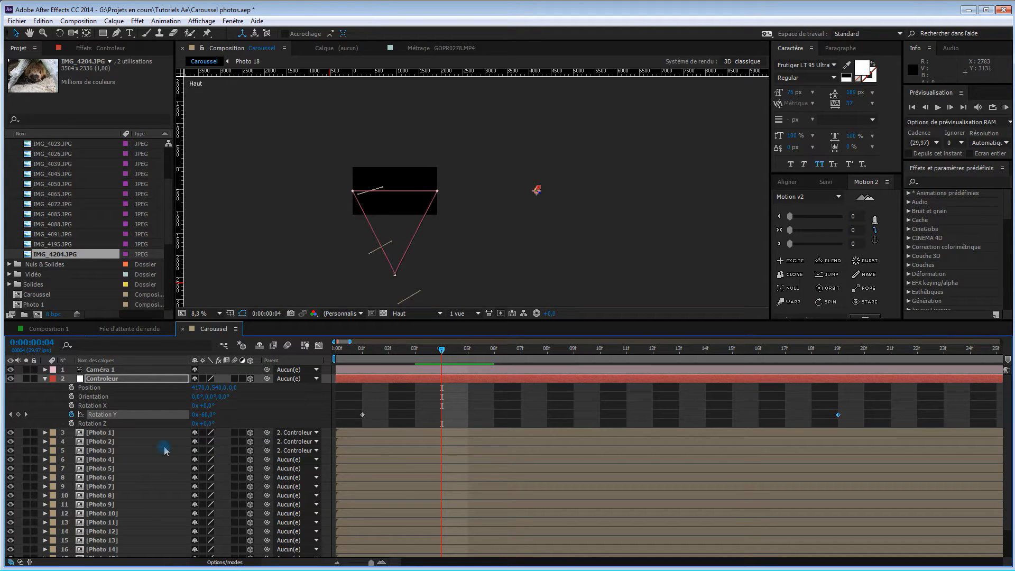
left_click_drag(267, 458, 141, 379)
Parent the Photo 5 to Photo 8 layers to Controleur, one per frame from frame 5 to frame 8
left_click_drag(446, 351, 468, 350)
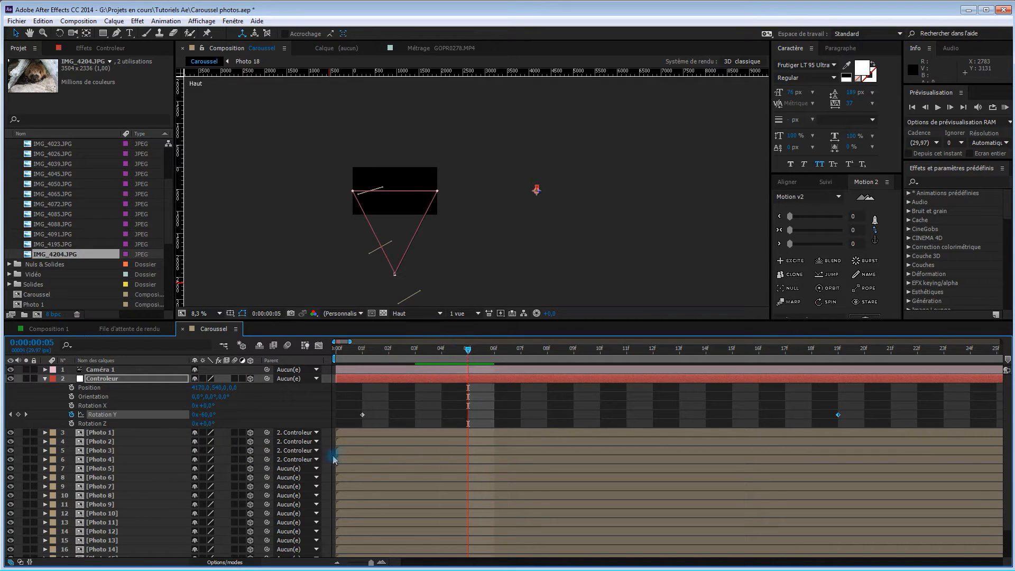
left_click_drag(267, 469, 141, 380)
left_click_drag(469, 351, 494, 350)
left_click_drag(265, 477, 139, 380)
left_click_drag(494, 350, 521, 350)
left_click_drag(266, 486, 137, 380)
left_click_drag(521, 351, 546, 350)
left_click_drag(267, 495, 137, 381)
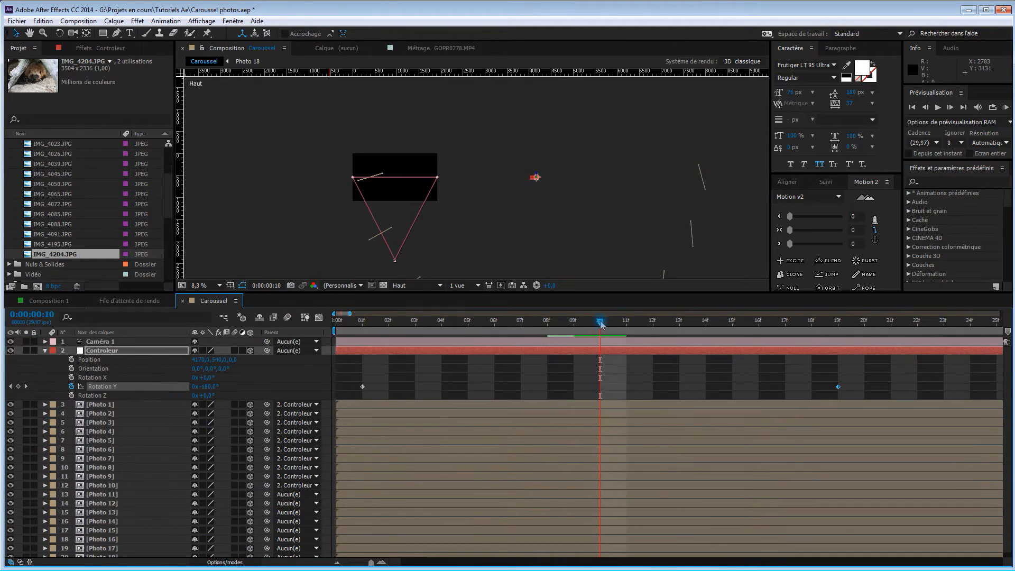
Parent the remaining Photo 9 to Photo 18 layers to Controleur, advancing one frame per photo up to 0:00:00:19
left_click(626, 322)
left_click_drag(267, 494, 127, 350)
left_click(653, 322)
left_click(679, 321)
left_click(706, 321)
left_click_drag(267, 513, 125, 350)
key("Page_Down")
key("Page_Down")
left_click_drag(266, 539, 135, 350)
key("Page_Down")
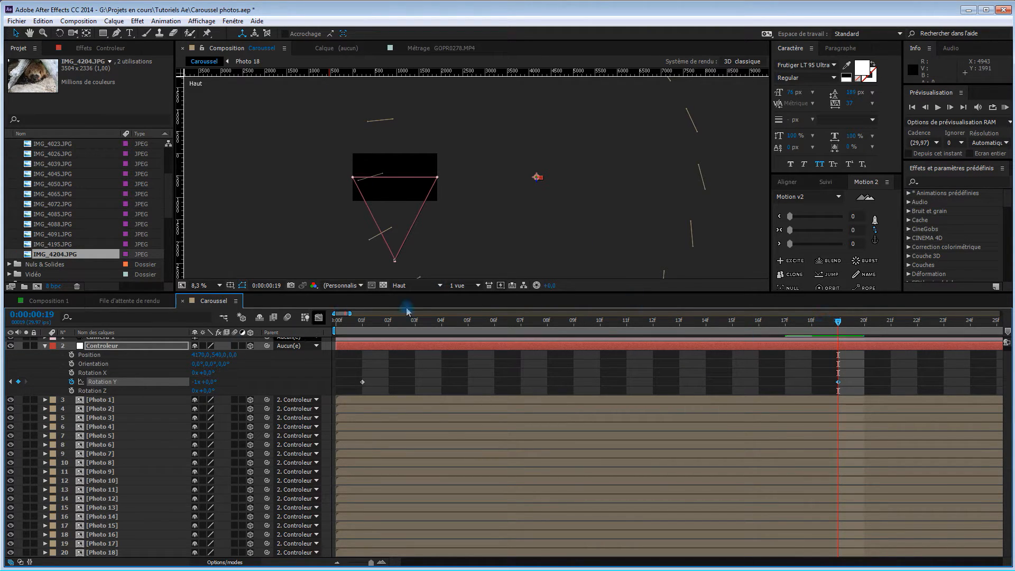
Move the Controleur's first Rotation Y keyframe to 0:00:00:00 and its last one to the composition's end at 0:00:44:29
left_click_drag(420, 298, 419, 365)
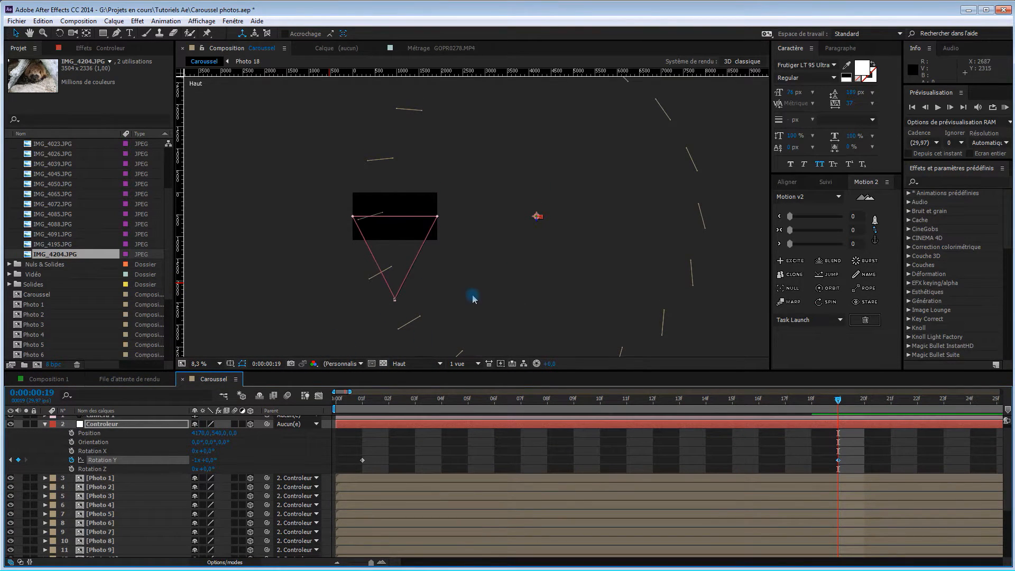
key("comma")
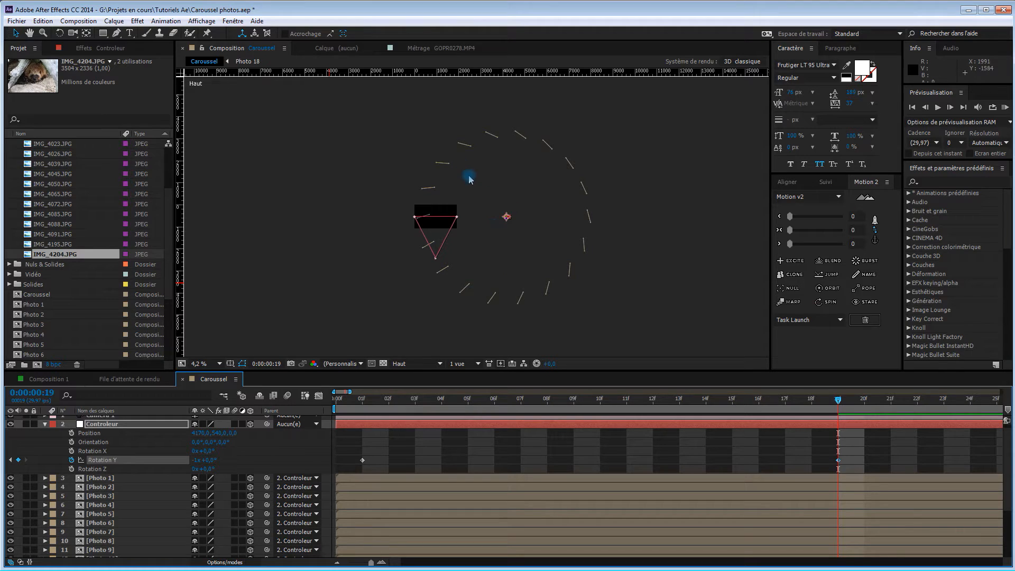
left_click(338, 402)
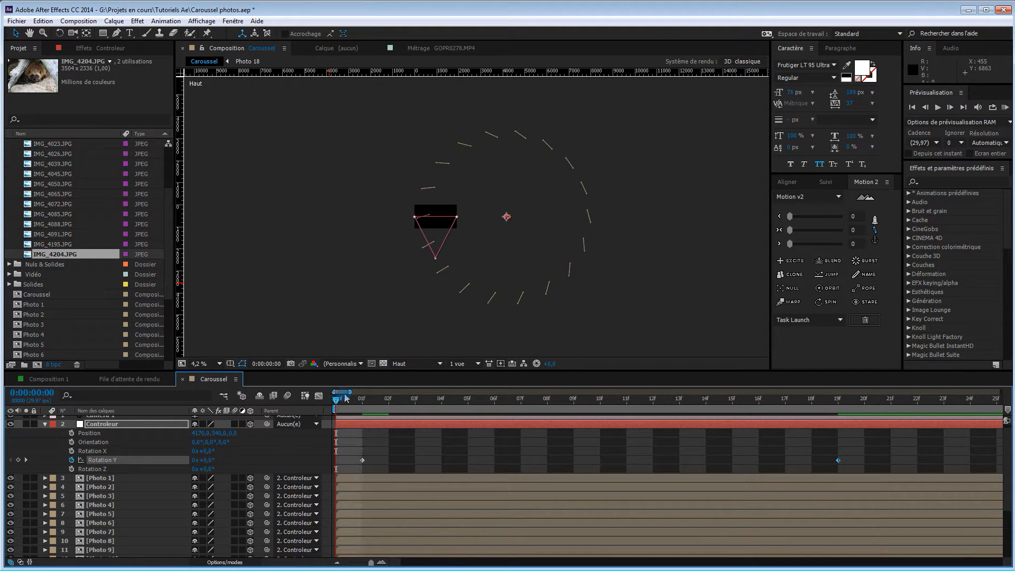
left_click(362, 460)
left_click_drag(365, 465, 347, 467)
left_click_drag(350, 392, 1000, 392)
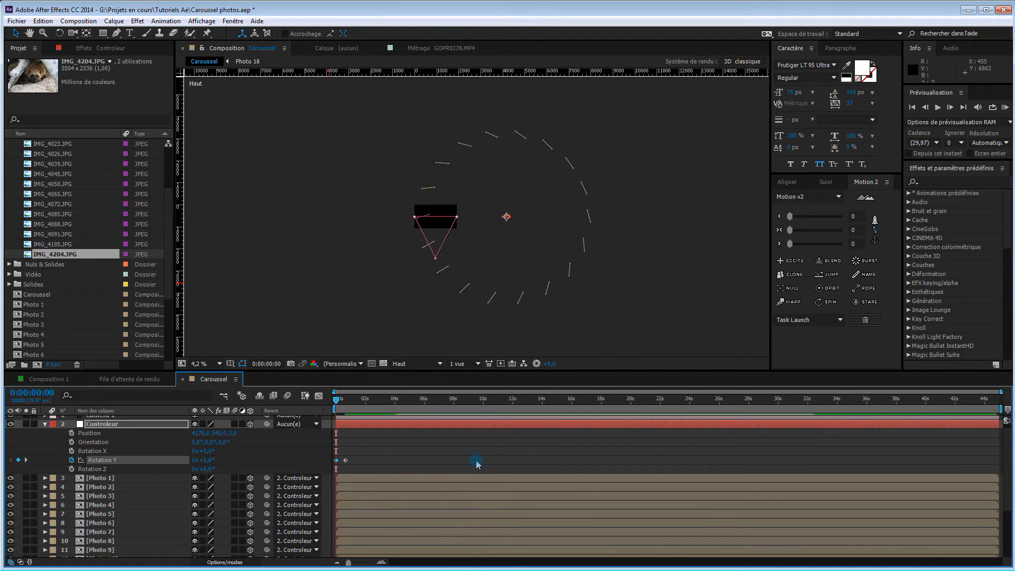
left_click_drag(346, 461, 995, 463)
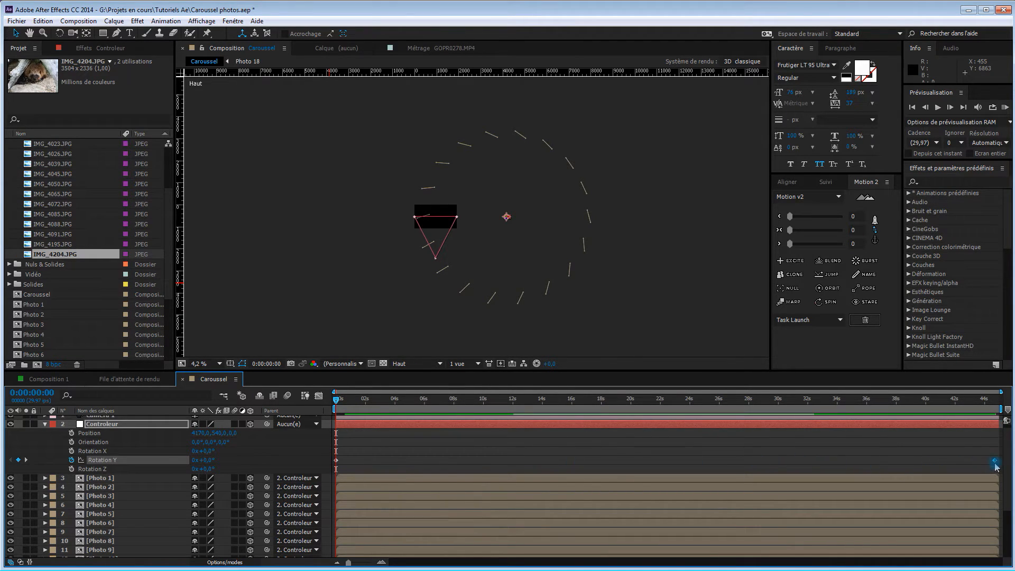
left_click(996, 397)
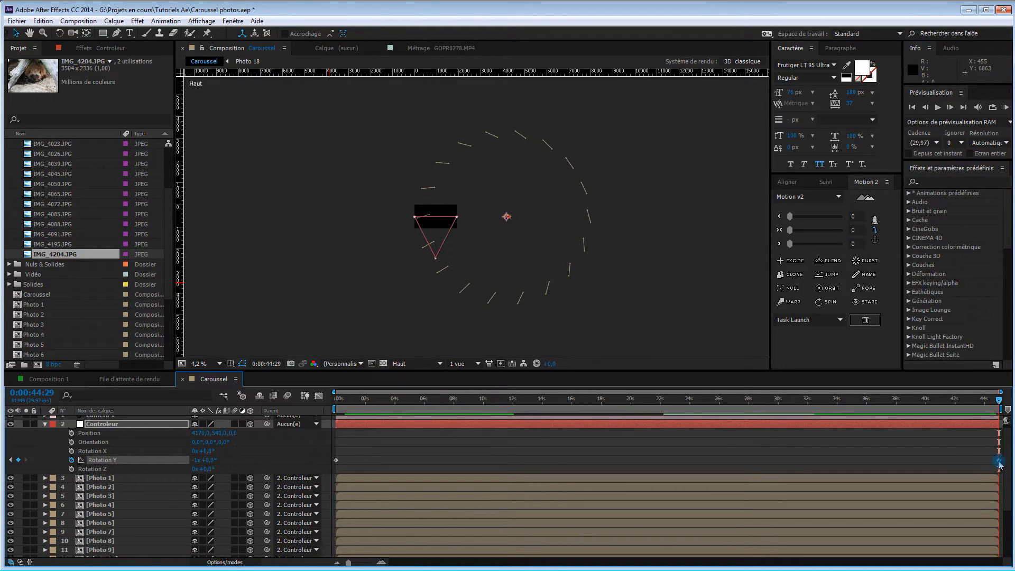
Return to the start of the composition and switch the viewer to the Caméra active view
left_click_drag(353, 398, 337, 439)
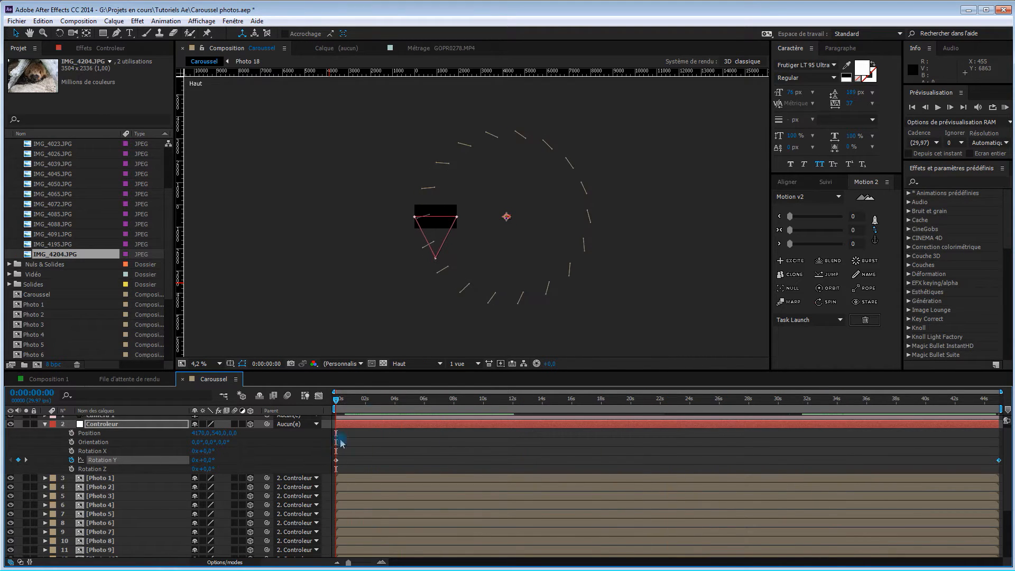
left_click(418, 364)
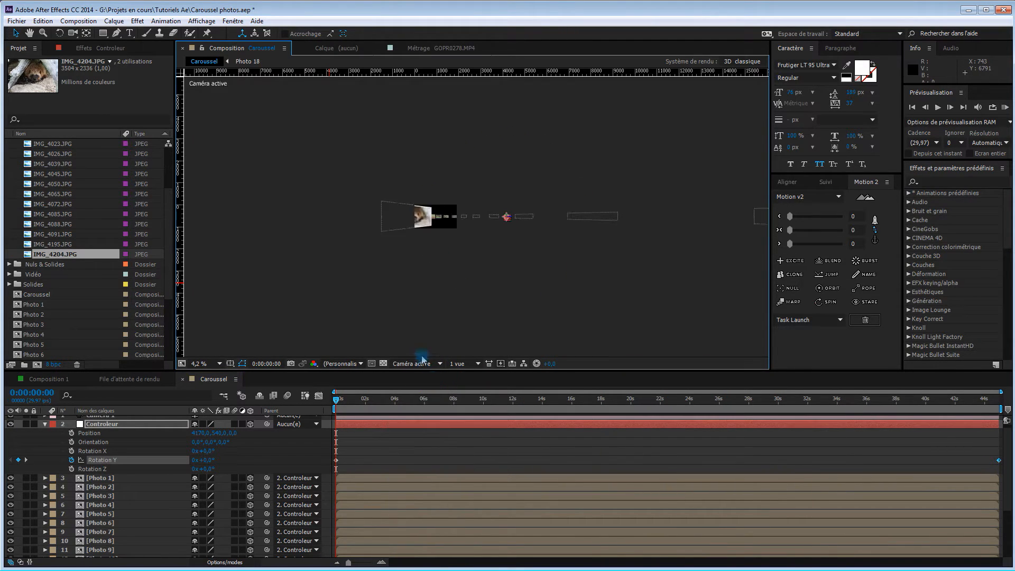
key("period")
key("period")
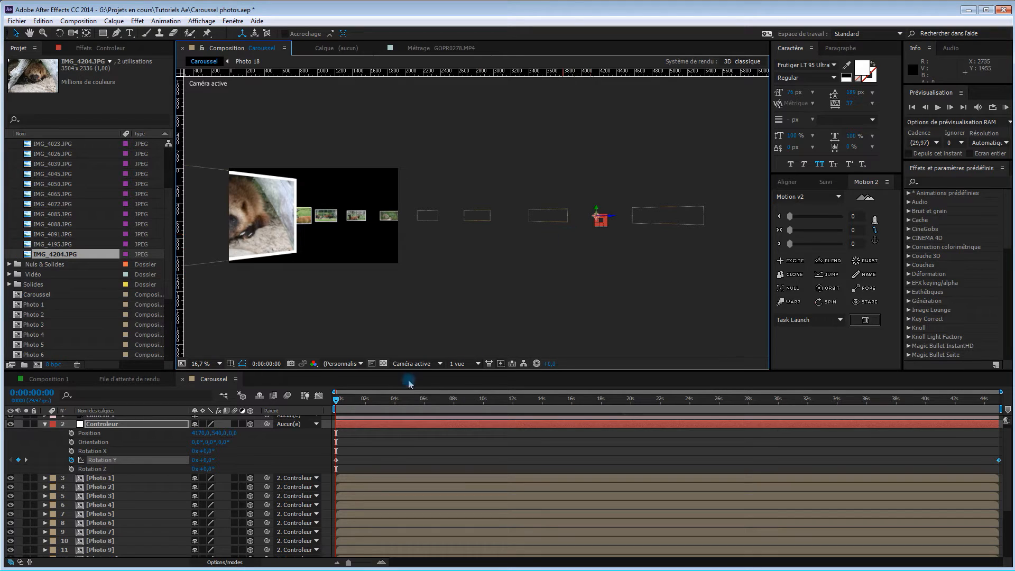
mouse_move(339, 401)
left_mouse_down()
mouse_move(459, 417)
mouse_move(332, 410)
left_mouse_up()
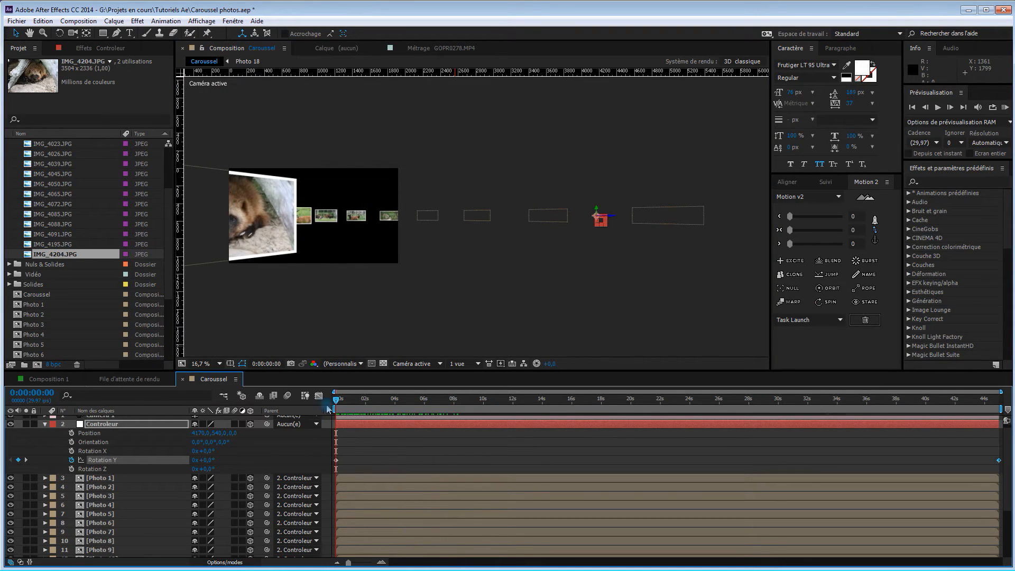
Set the Controleur's Z position to about 860 and preview the carousel's rotation up to 0:00:10:24
left_click_drag(232, 436, 703, 453)
left_click_drag(336, 402, 455, 410)
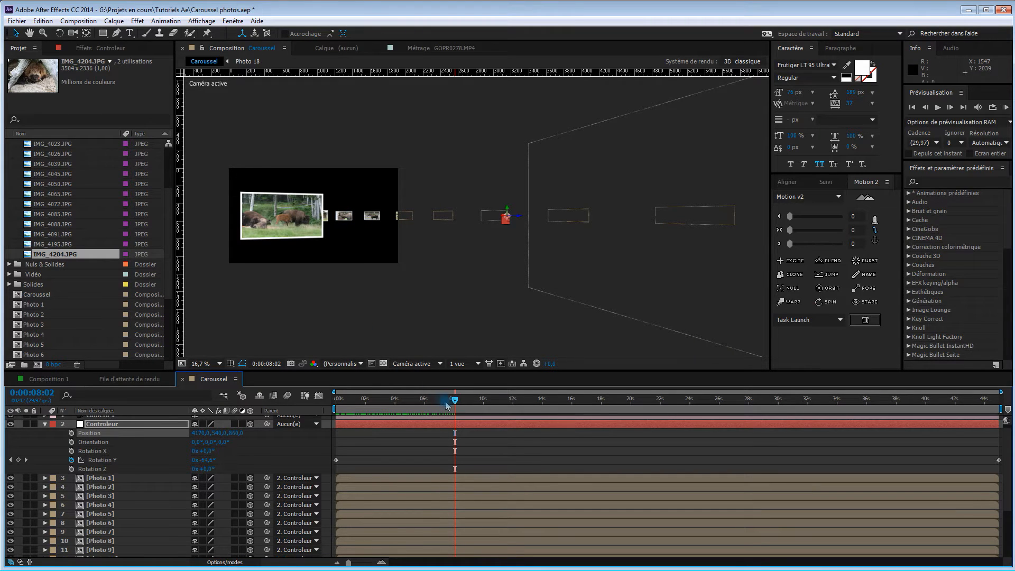
left_click_drag(455, 400, 496, 408)
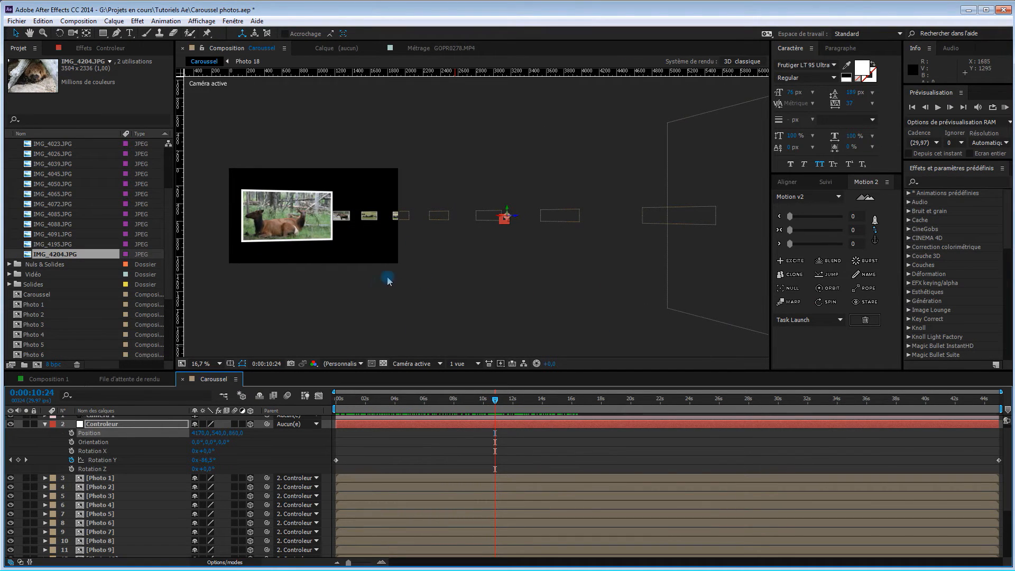
key("period")
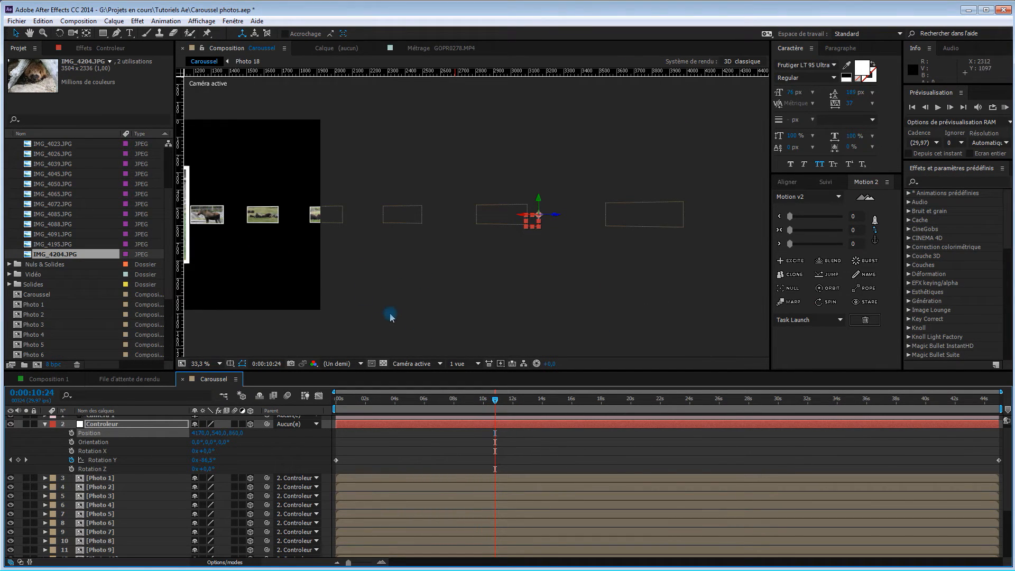
key("space")
left_click_drag(381, 303, 680, 308)
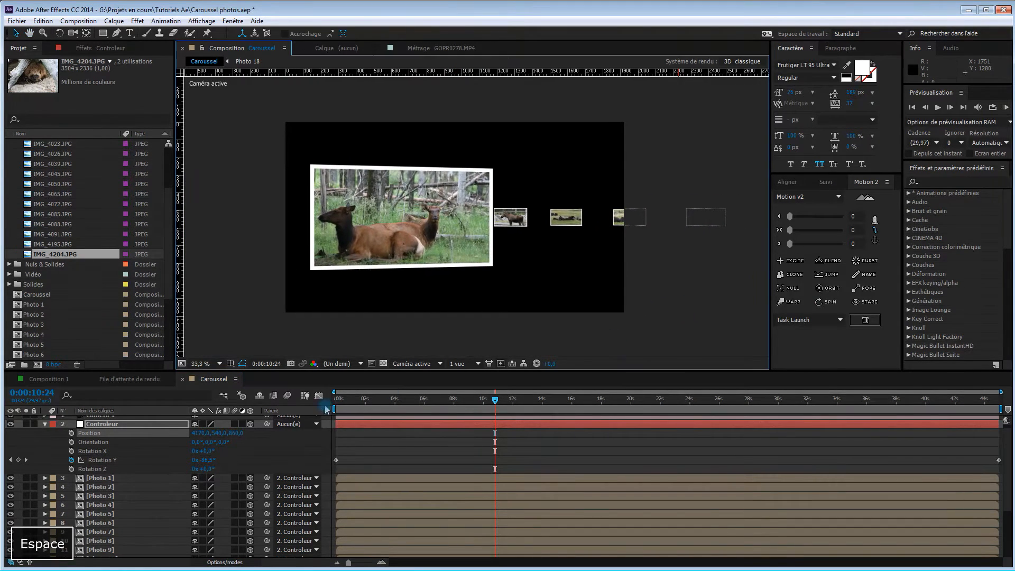
Tilt the Controleur to an X orientation of about 19.4° and set its position to about 4086, 242, 804
left_click_drag(508, 400, 333, 411)
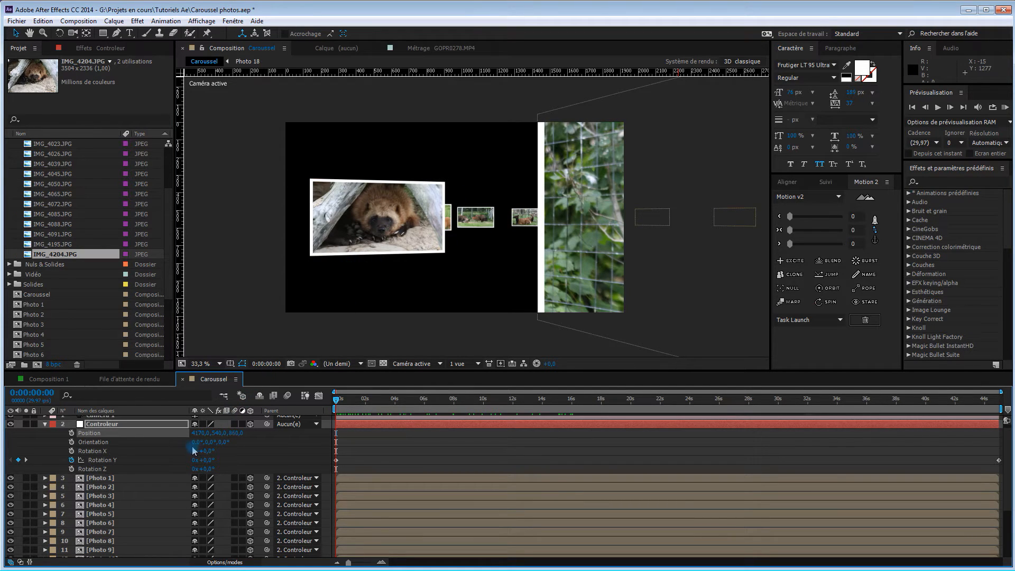
left_click_drag(195, 441, 203, 446)
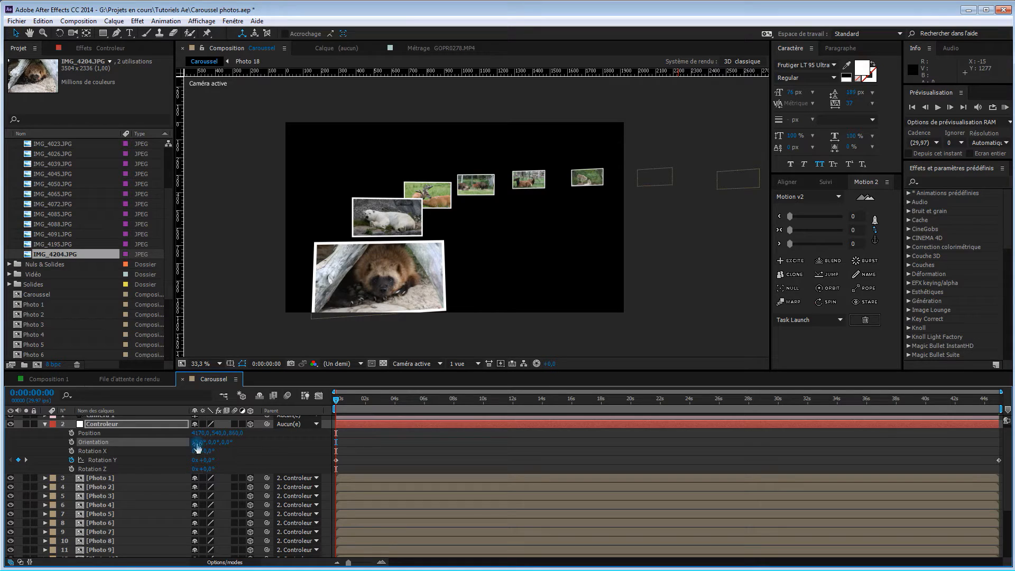
mouse_move(198, 447)
left_mouse_down()
mouse_move(180, 447)
mouse_move(205, 450)
left_mouse_up()
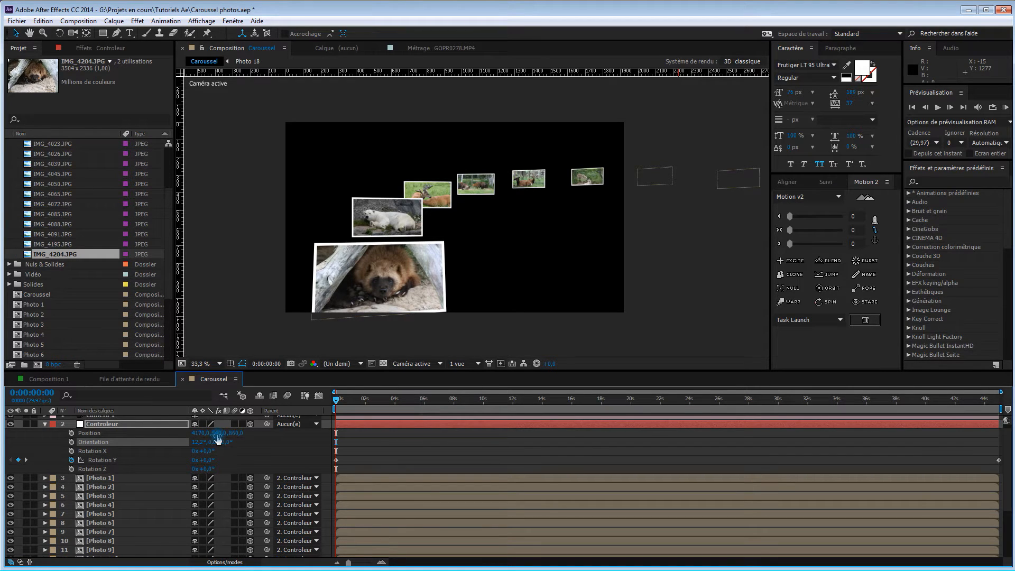
left_click_drag(217, 433, 302, 443)
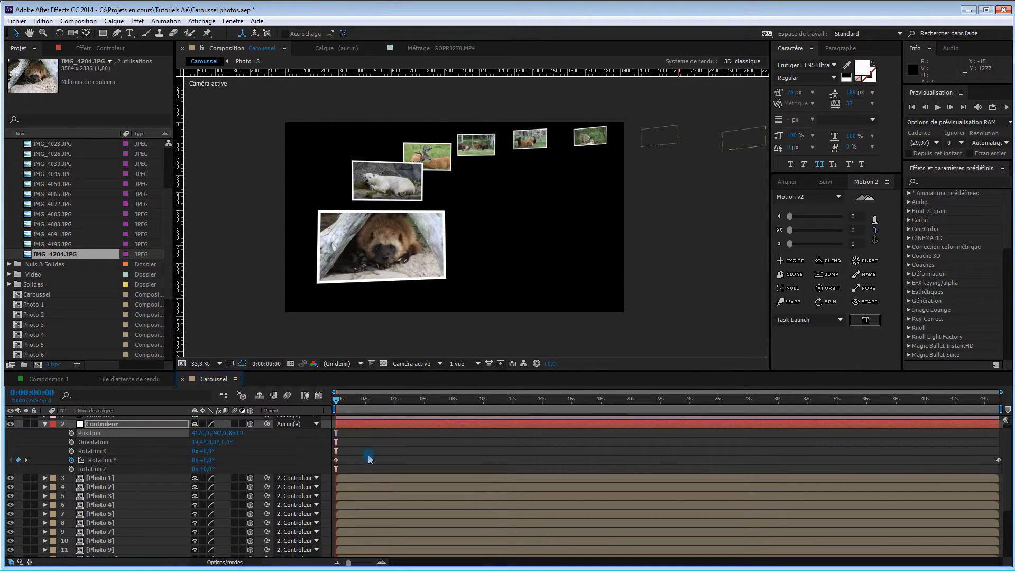
left_click_drag(336, 401, 407, 414)
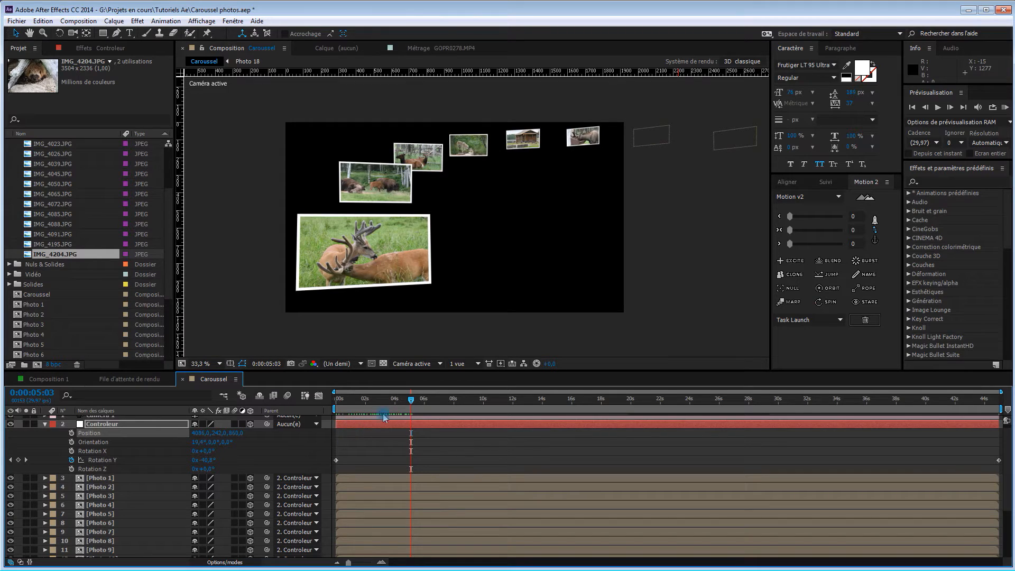
left_click_drag(412, 405, 484, 417)
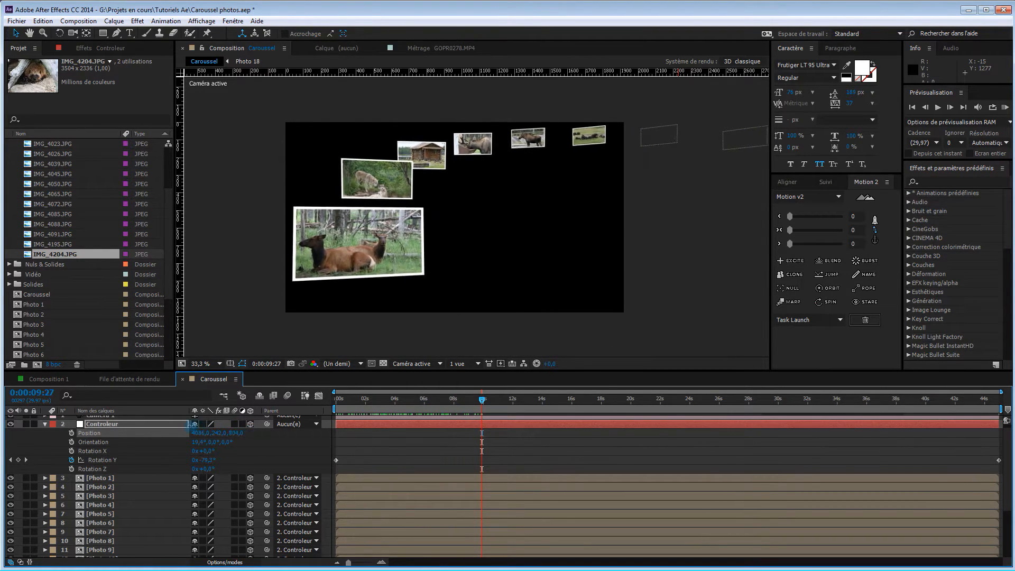
Set the Controleur's position to about 4277, 242, 555 and its X orientation to about 15.6°, checking the framing at several times
left_click_drag(344, 402, 375, 405)
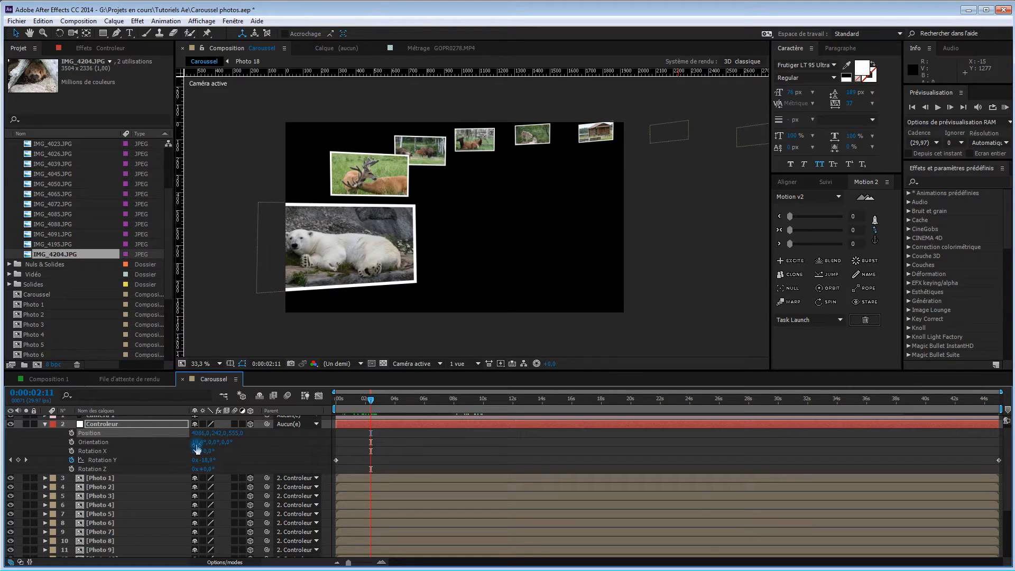
left_click_drag(197, 448, 180, 440)
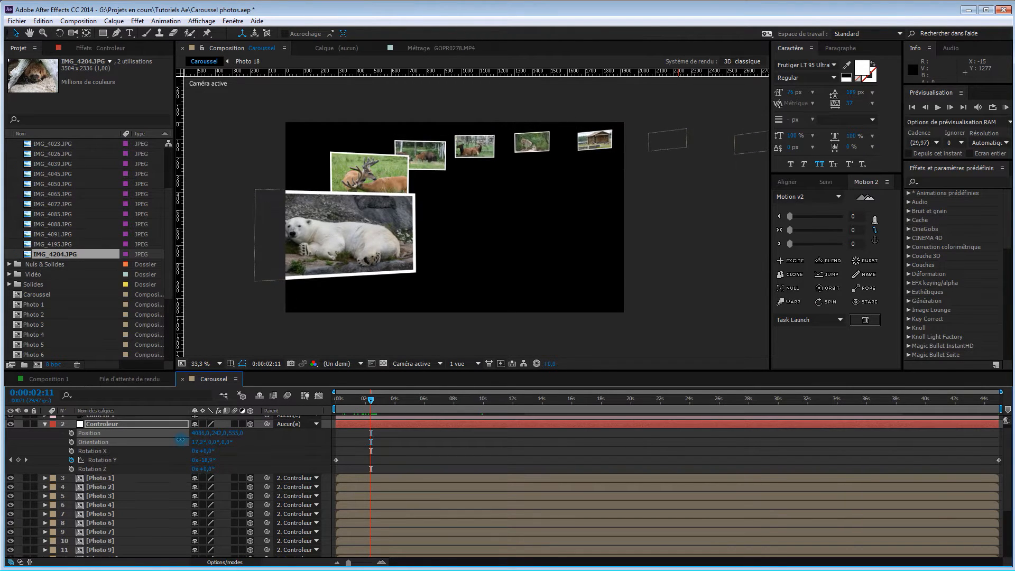
mouse_move(371, 400)
left_mouse_down()
mouse_move(417, 408)
mouse_move(361, 411)
left_mouse_up()
left_click_drag(197, 409, 192, 410)
left_click_drag(361, 401, 464, 422)
left_click_drag(198, 443, 208, 442)
left_click_drag(465, 401, 363, 412)
left_click_drag(229, 442, 240, 442)
mouse_move(366, 405)
left_mouse_down()
mouse_move(425, 421)
mouse_move(365, 398)
left_mouse_up()
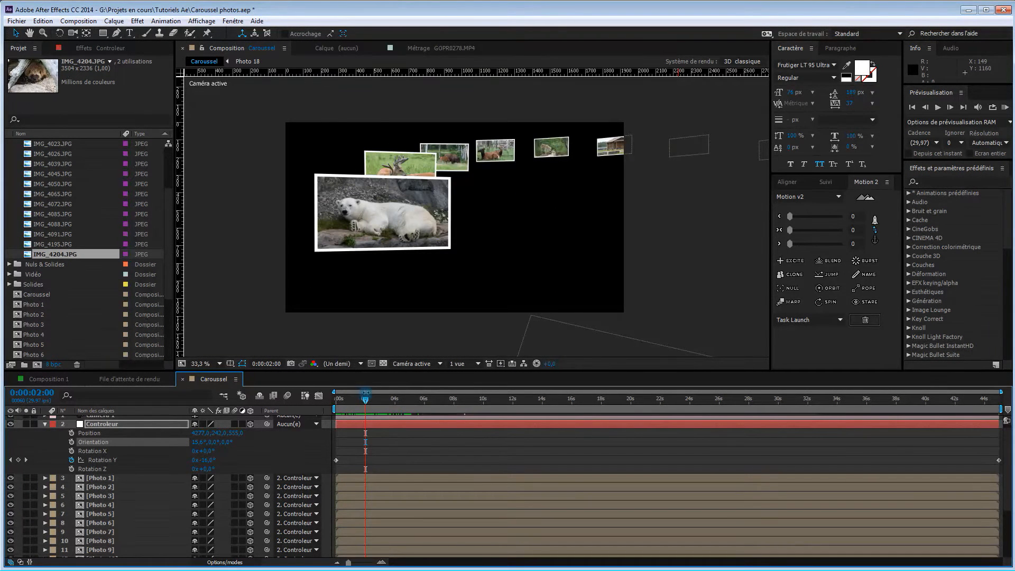
Preview the carousel's rotation from the start of the composition
left_click_drag(364, 402, 331, 406)
key("0")
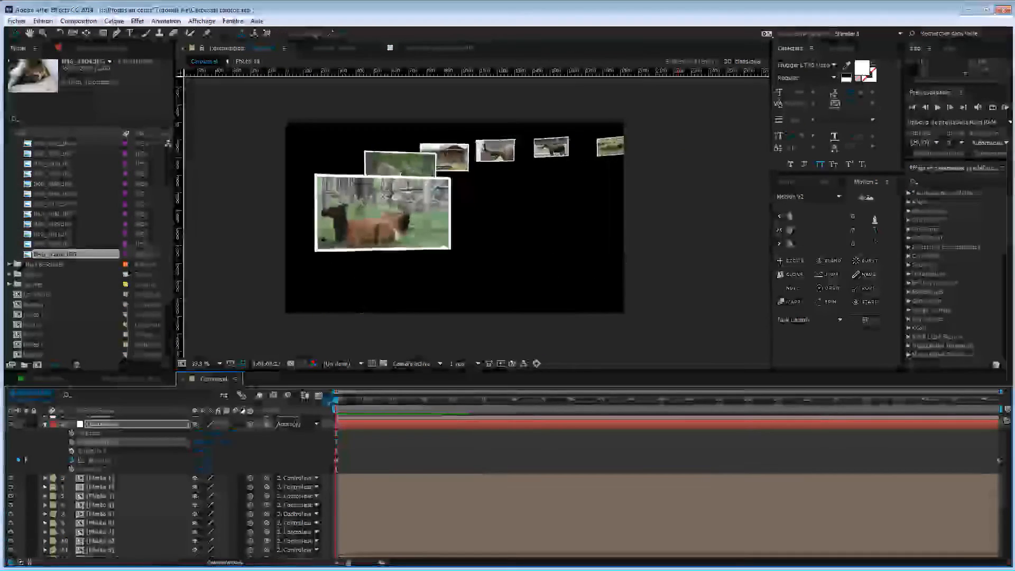
key("0")
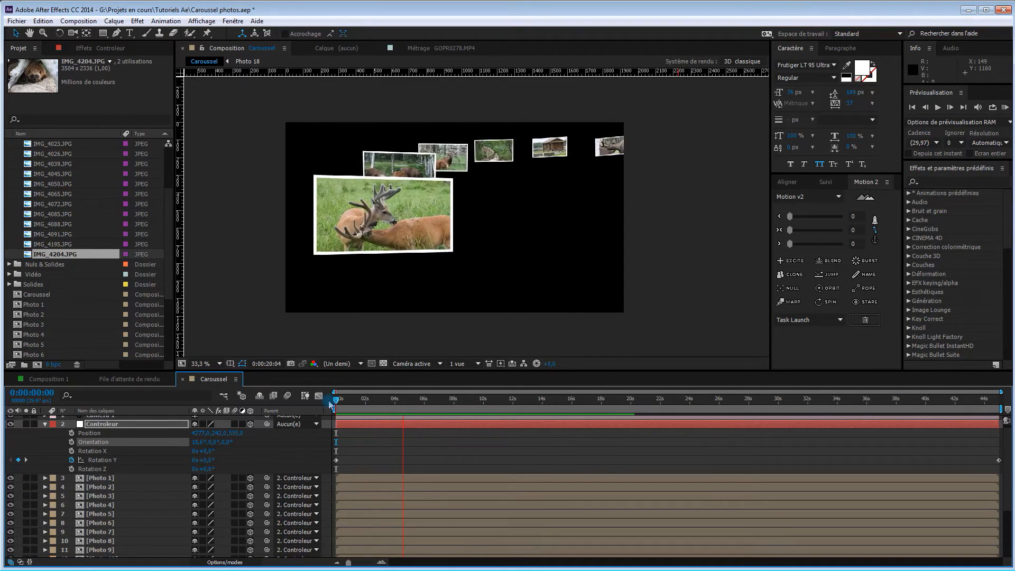
key("space")
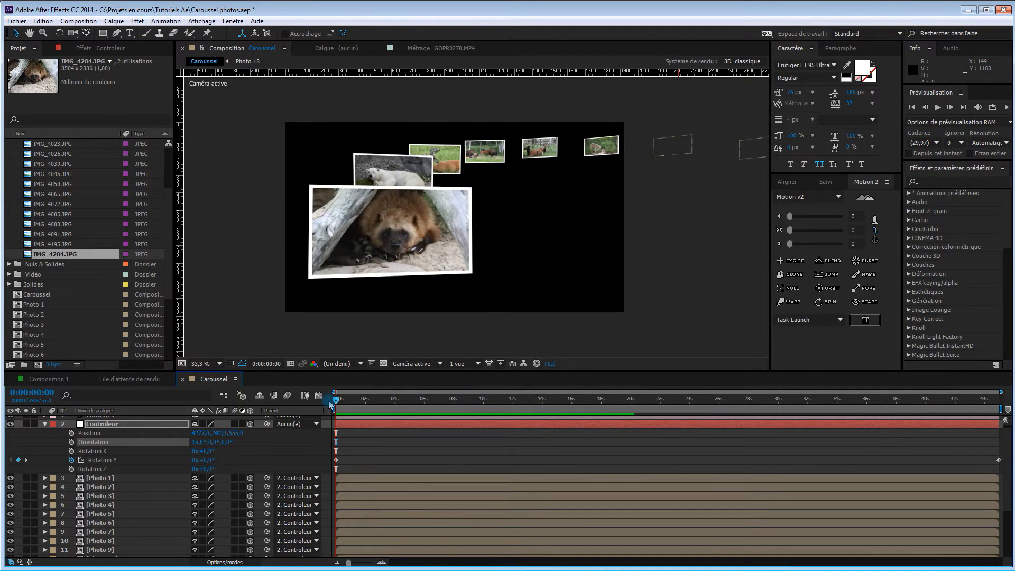
Collapse the Controleur's properties and save the project
mouse_move(337, 403)
left_mouse_down()
mouse_move(412, 402)
mouse_move(334, 404)
left_mouse_up()
left_click(45, 424)
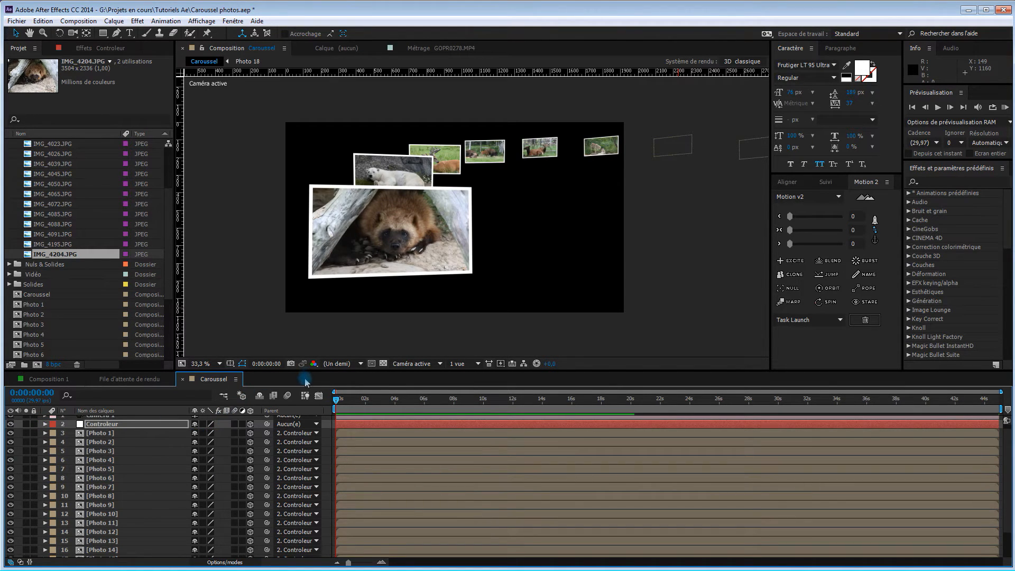
key("ctrl+s")
Start a new solid in the Caroussel composition and set its colour to light orange CFB275
left_click_drag(257, 372, 268, 278)
right_click(237, 526)
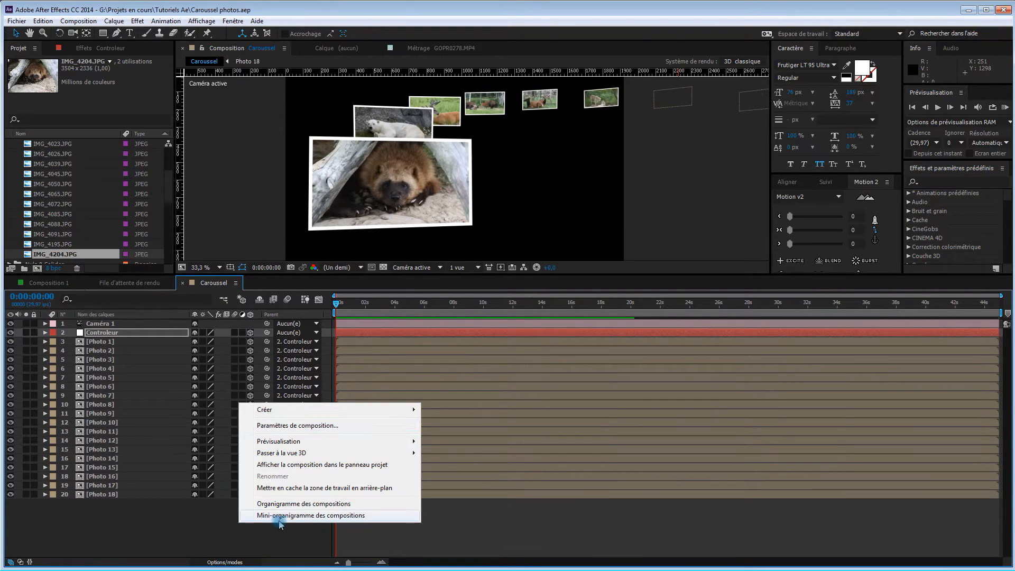
mouse_move(282, 411)
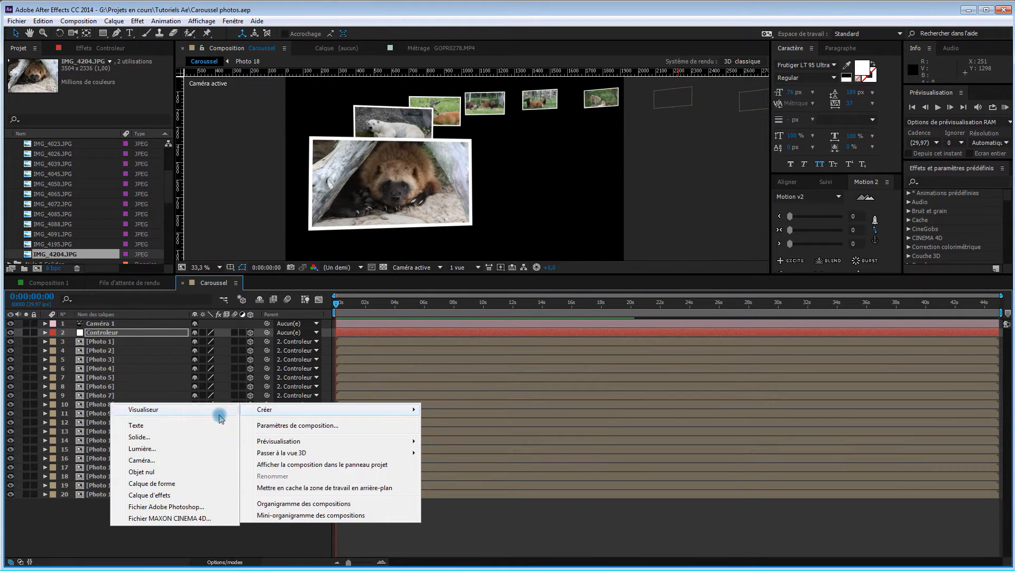
left_click(159, 438)
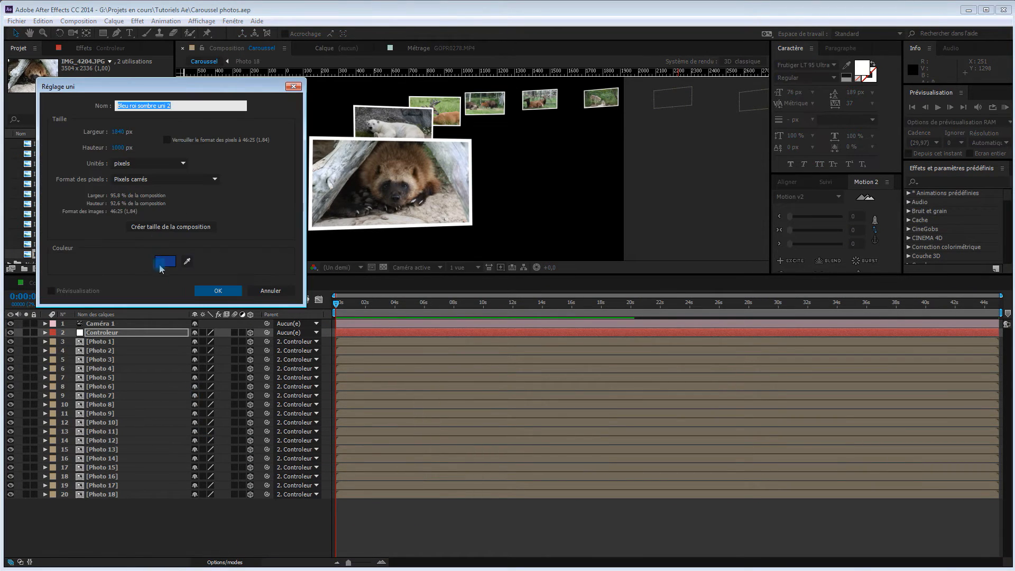
left_click(164, 262)
left_click(633, 377)
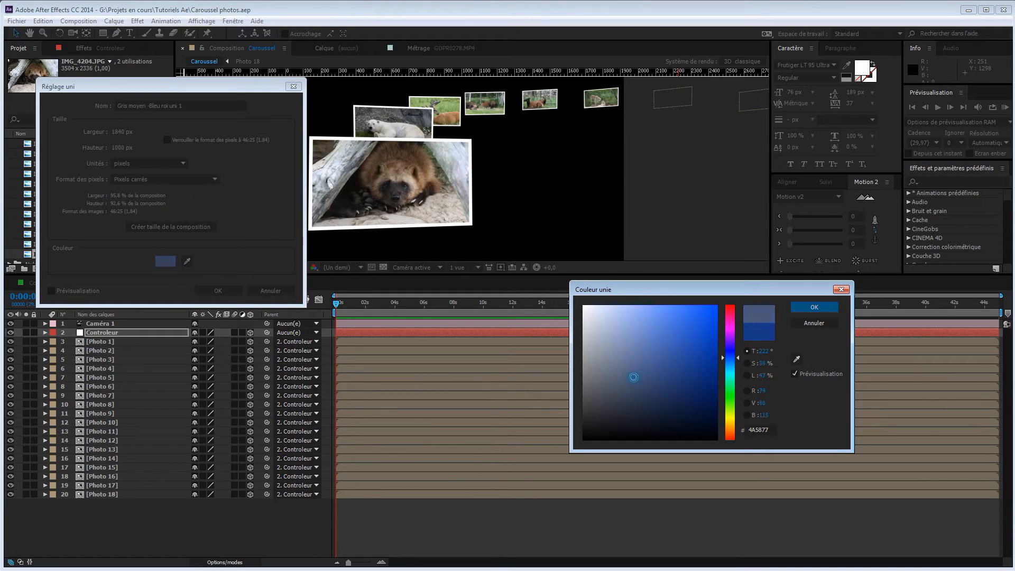
left_click_drag(654, 362, 670, 348)
left_click_drag(730, 391, 738, 419)
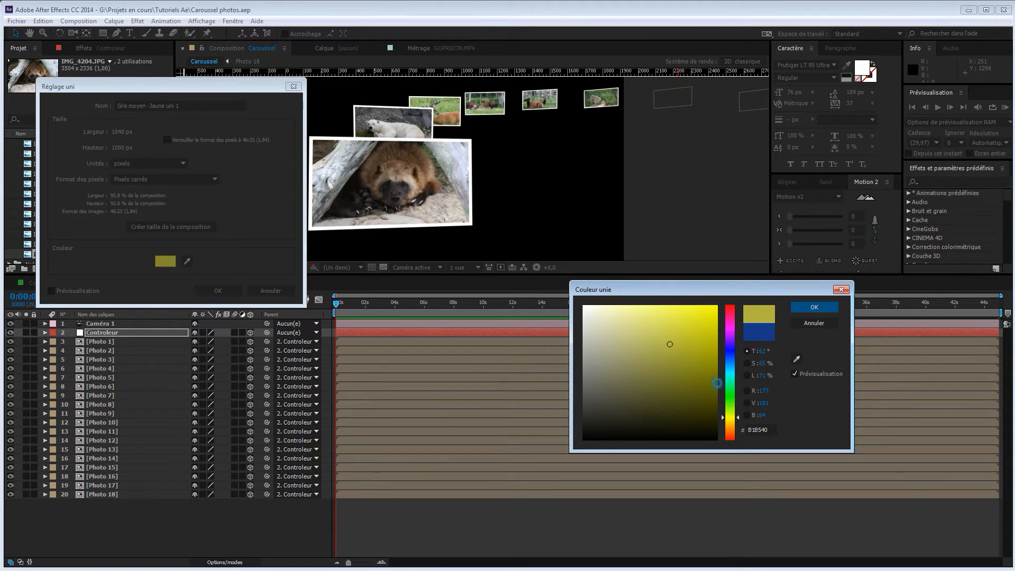
left_click_drag(735, 422, 740, 429)
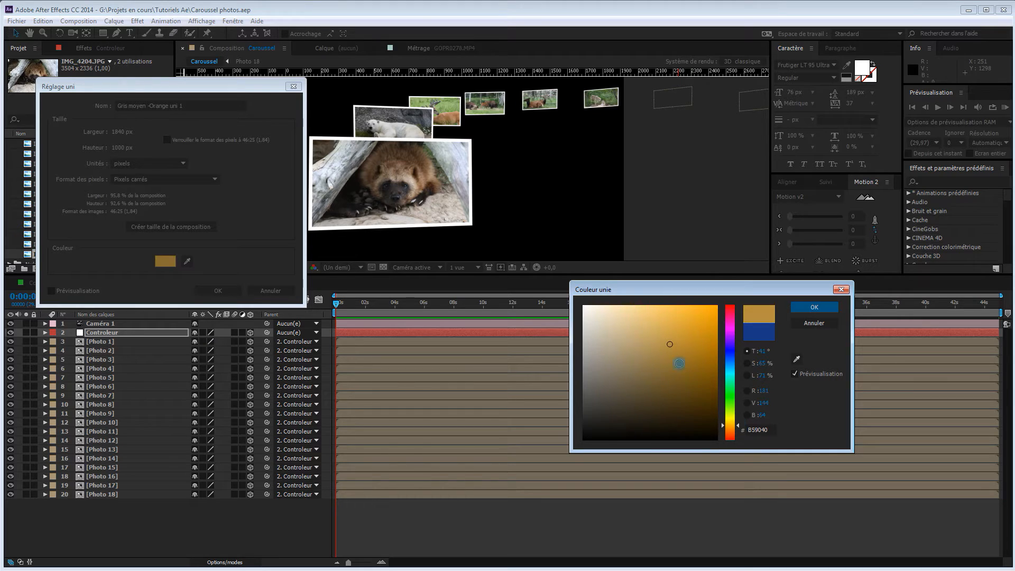
mouse_move(665, 343)
left_mouse_down()
mouse_move(641, 339)
mouse_move(637, 329)
mouse_move(631, 340)
mouse_move(644, 349)
mouse_move(640, 335)
left_mouse_up()
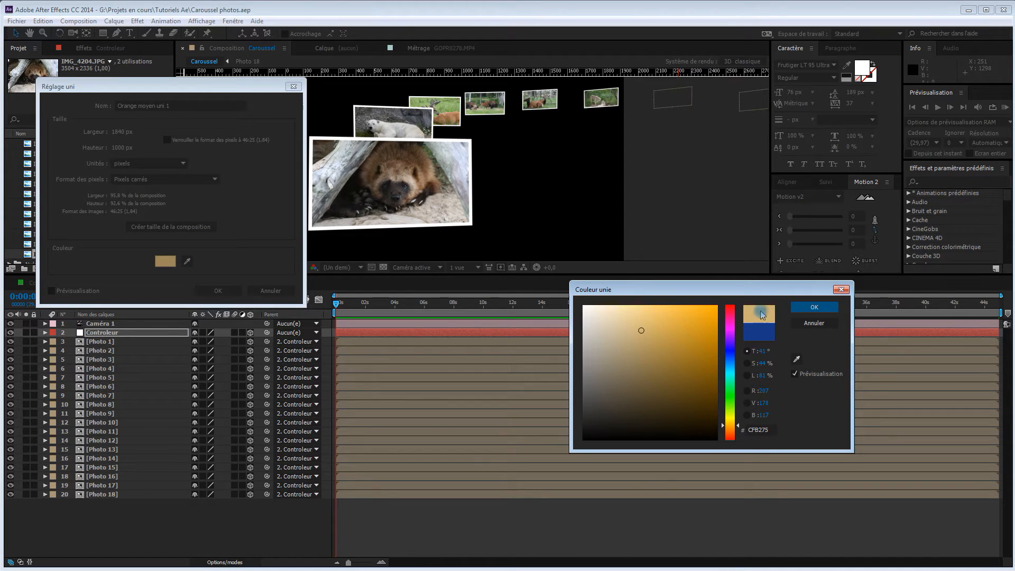
left_click(804, 309)
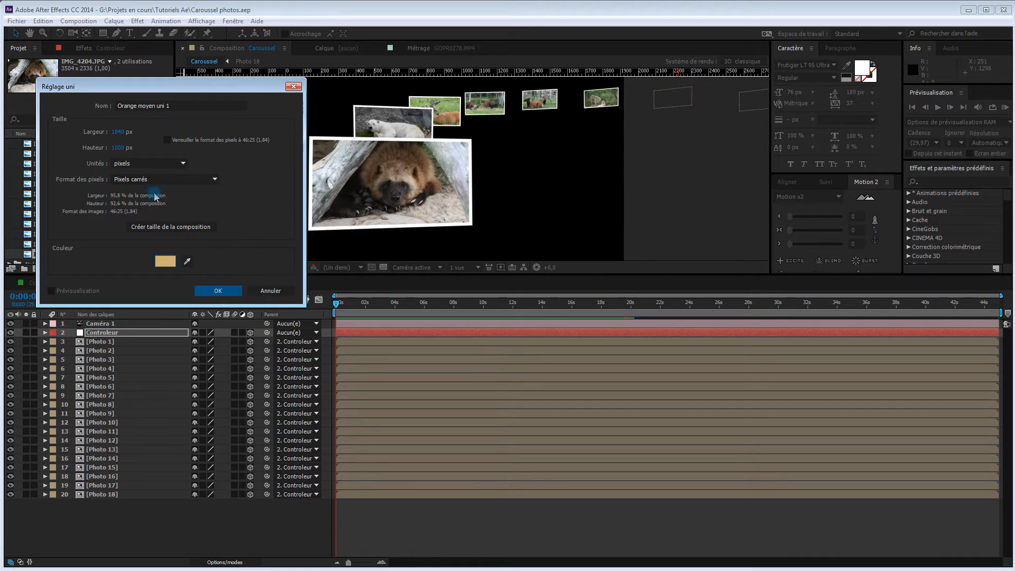
Create the solid at composition size with the name AP and place it below the Photo 18 layer
left_click(164, 228)
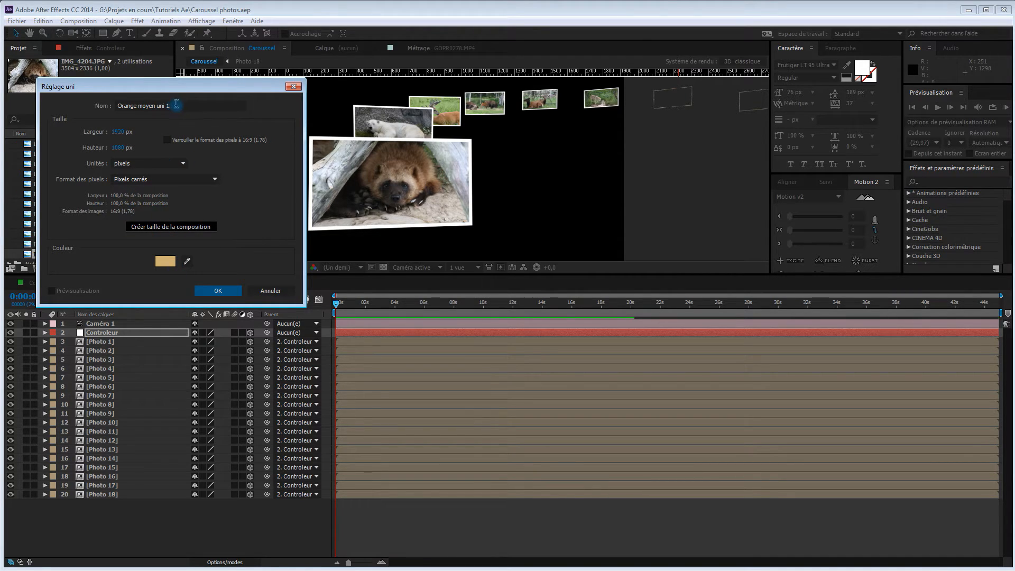
left_click_drag(175, 105, 92, 100)
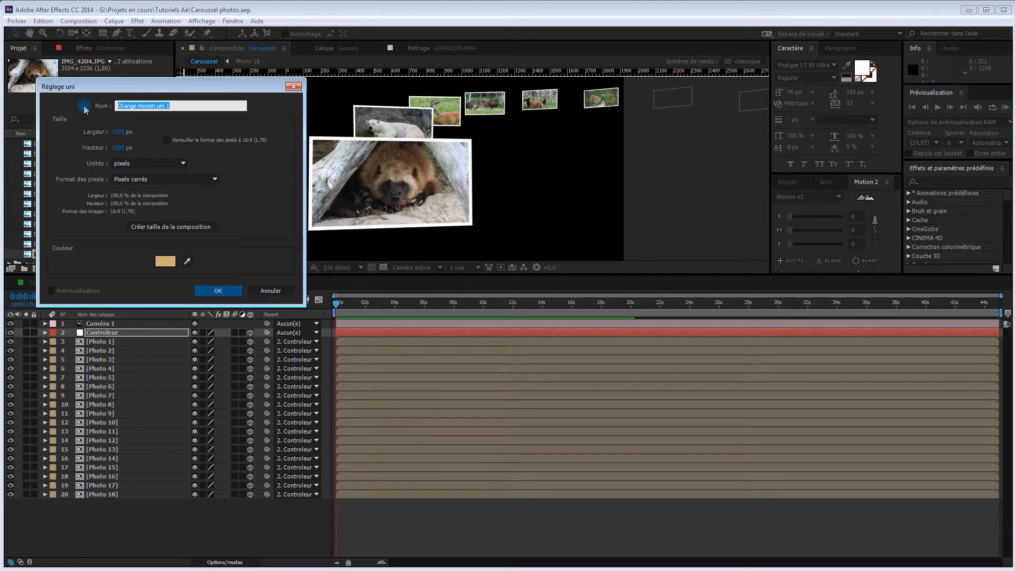
type("AP")
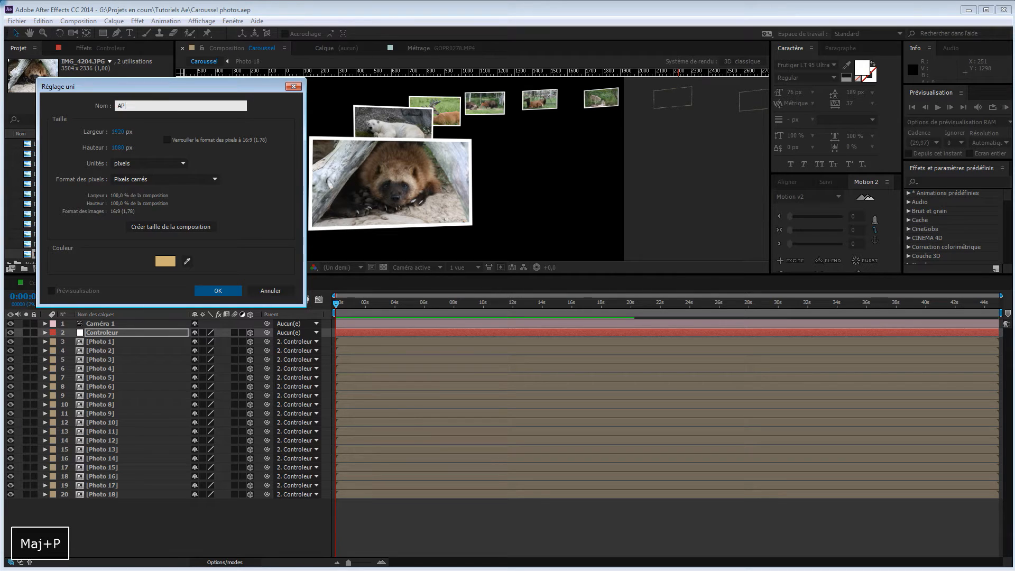
left_click(217, 291)
left_click_drag(135, 336, 158, 523)
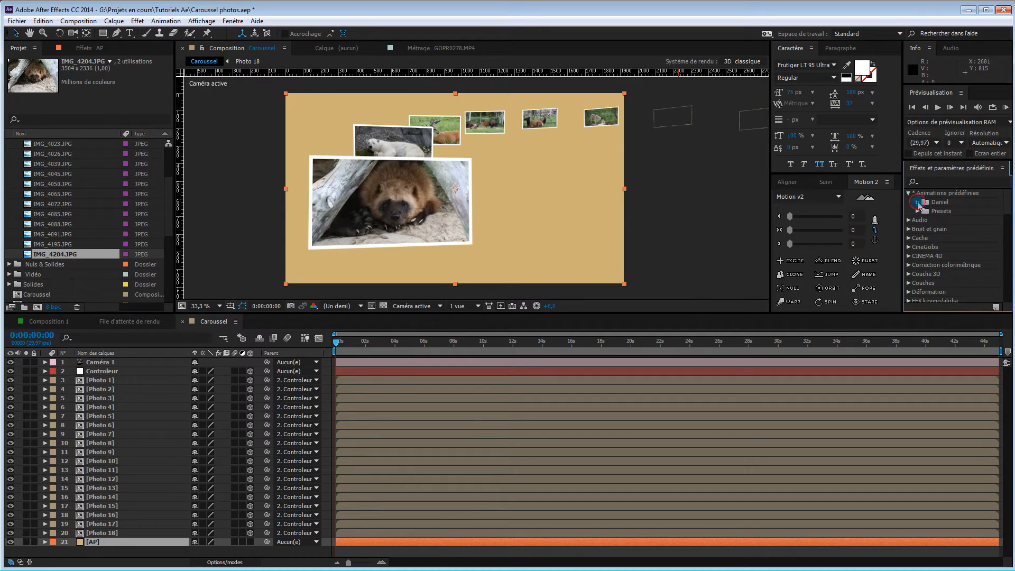
Apply the exposure vignette preset ("Vignett...5 expo") from the Vignettes presets to the AP background solid
left_click(917, 202)
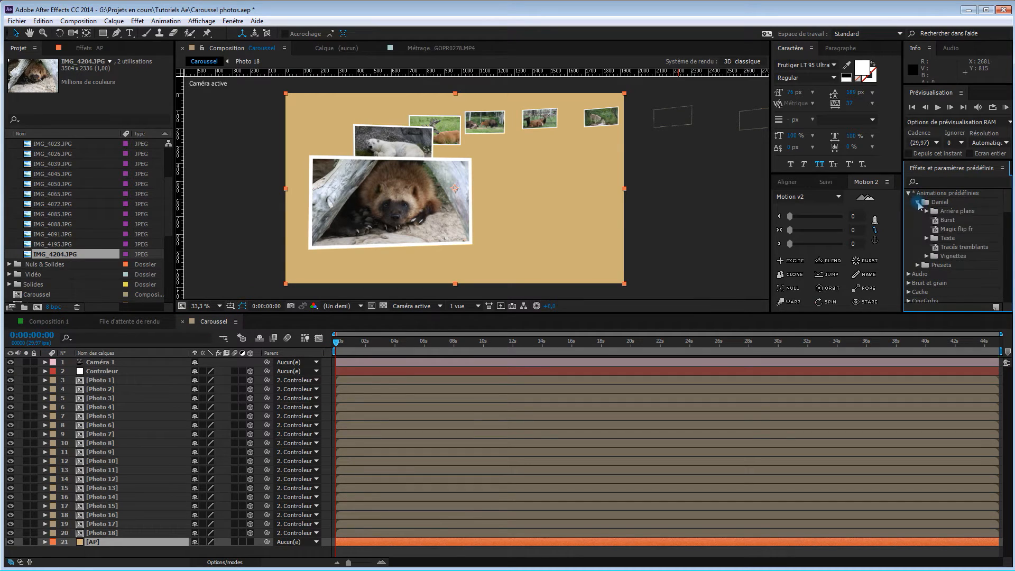
left_click(926, 256)
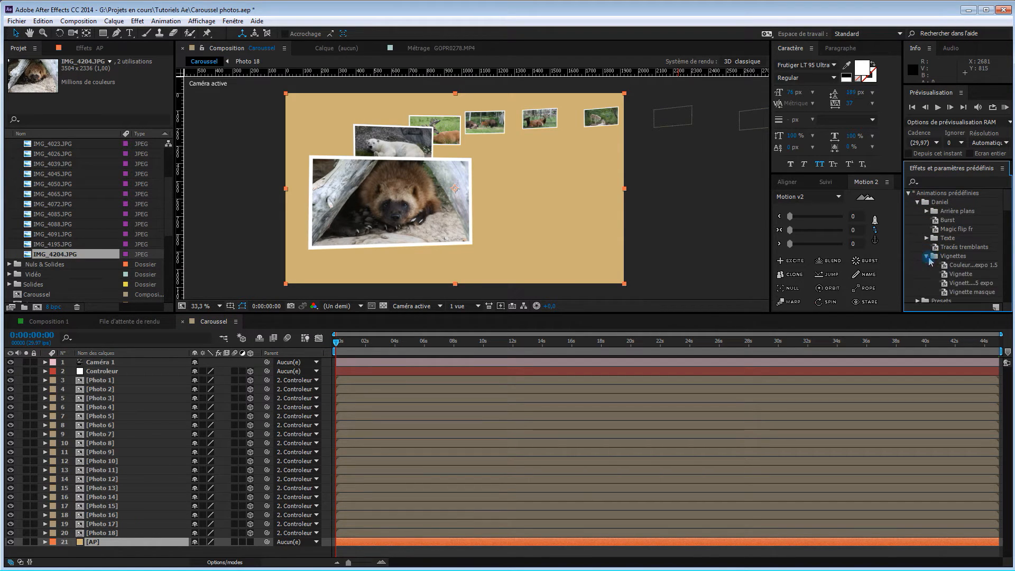
left_click(971, 285)
left_click_drag(971, 284, 588, 249)
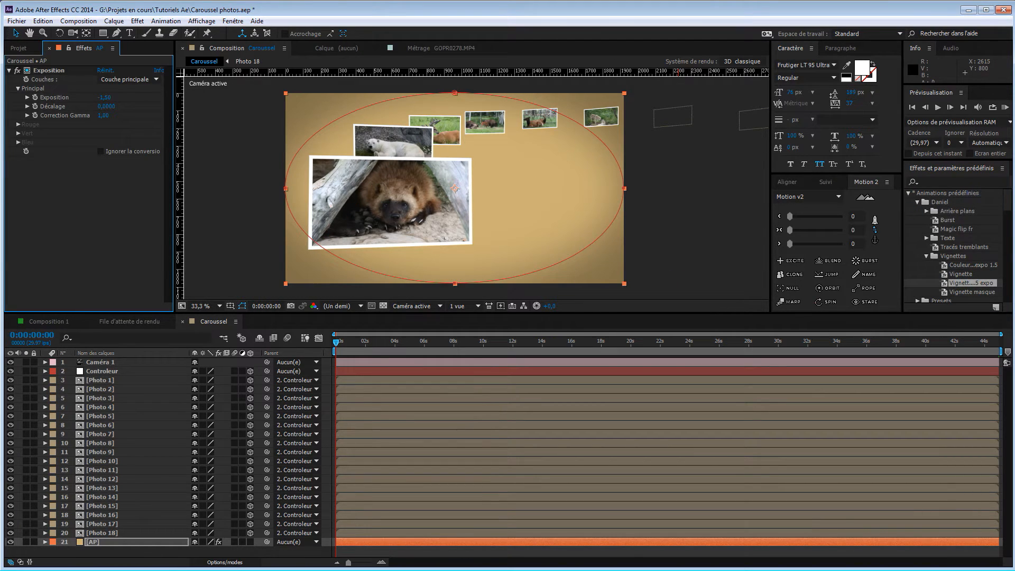
left_click(717, 250)
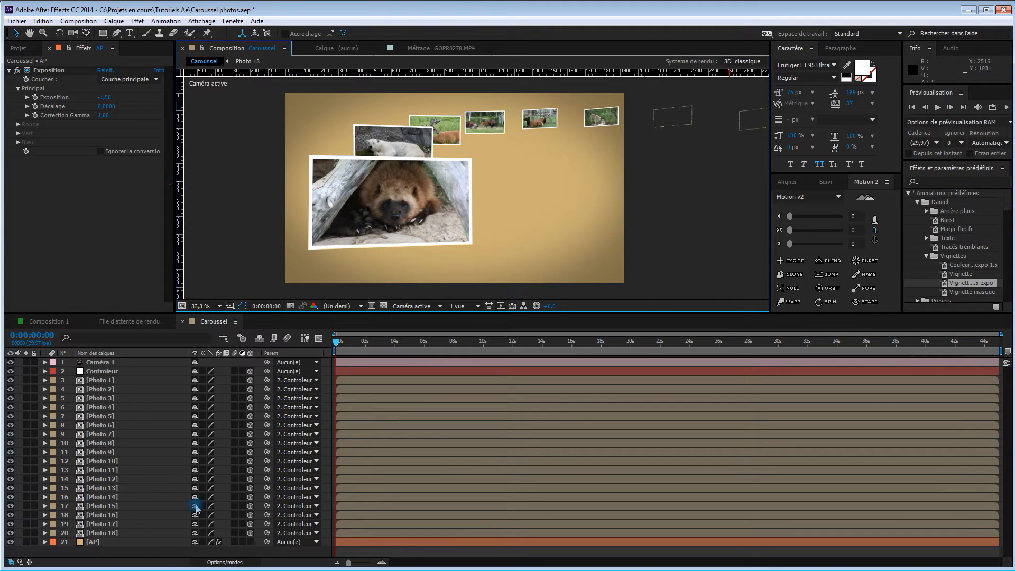
Set the AP layer's Masque 1 feather to about 615 pixels and its expansion to about 97 pixels
left_click(44, 542)
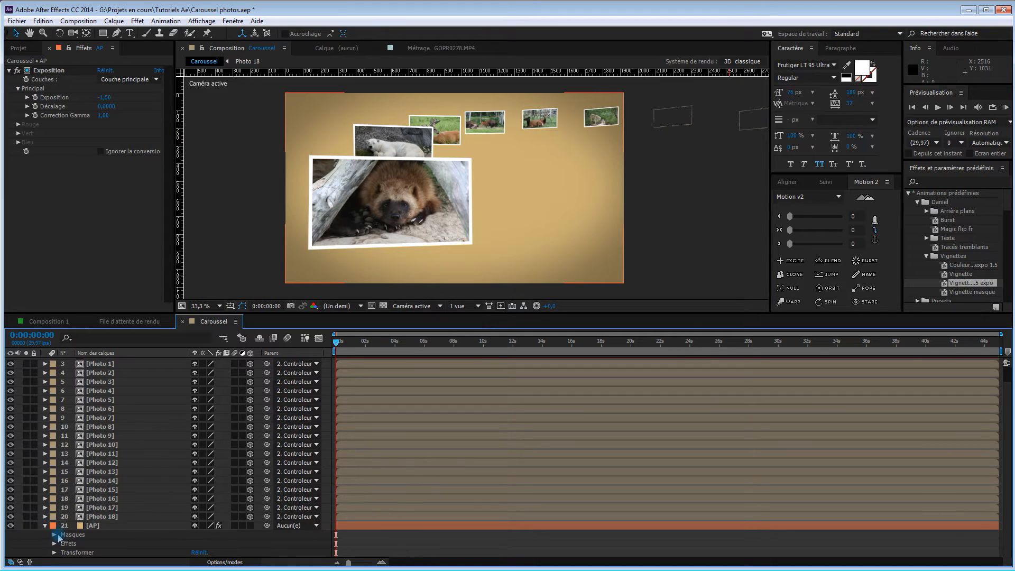
left_click(126, 526)
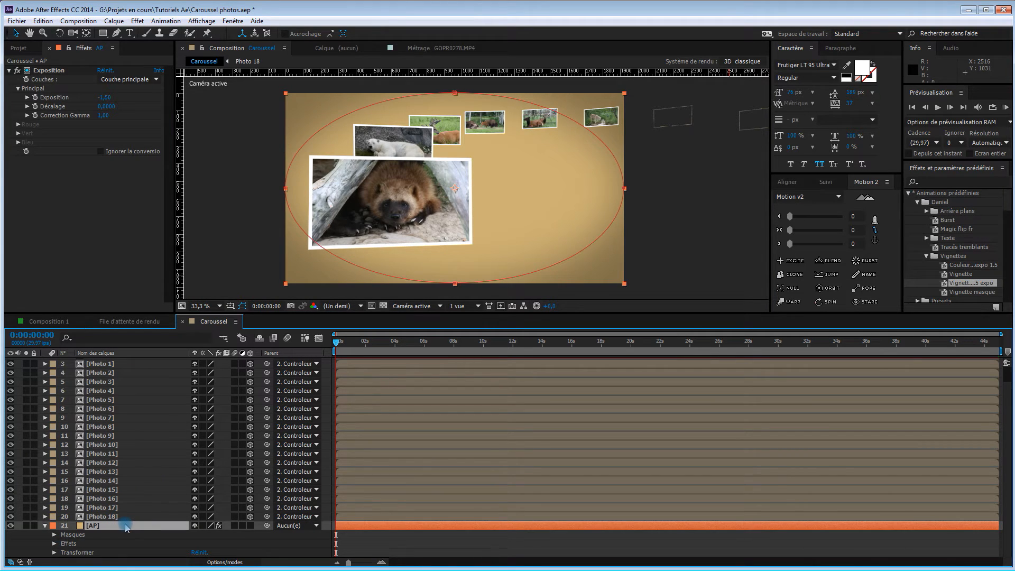
key("m")
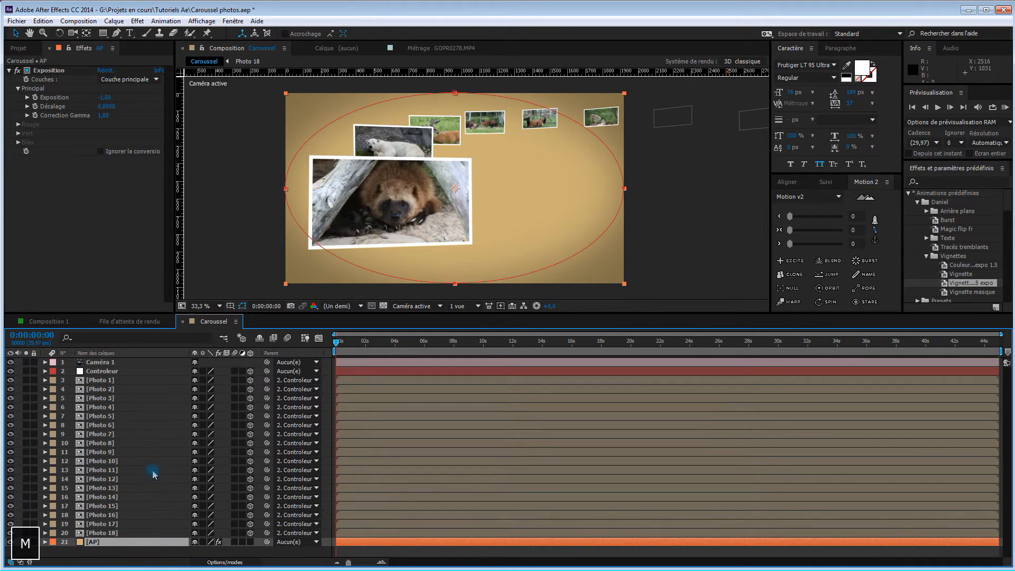
key("m")
key("m")
scroll(225, 544, "down", 3)
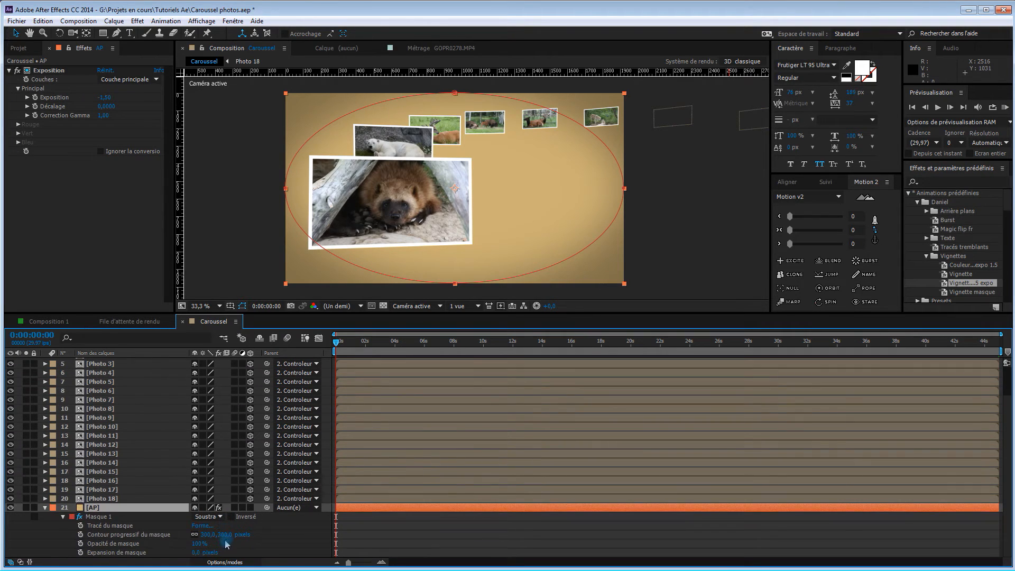
left_click_drag(226, 534, 290, 540)
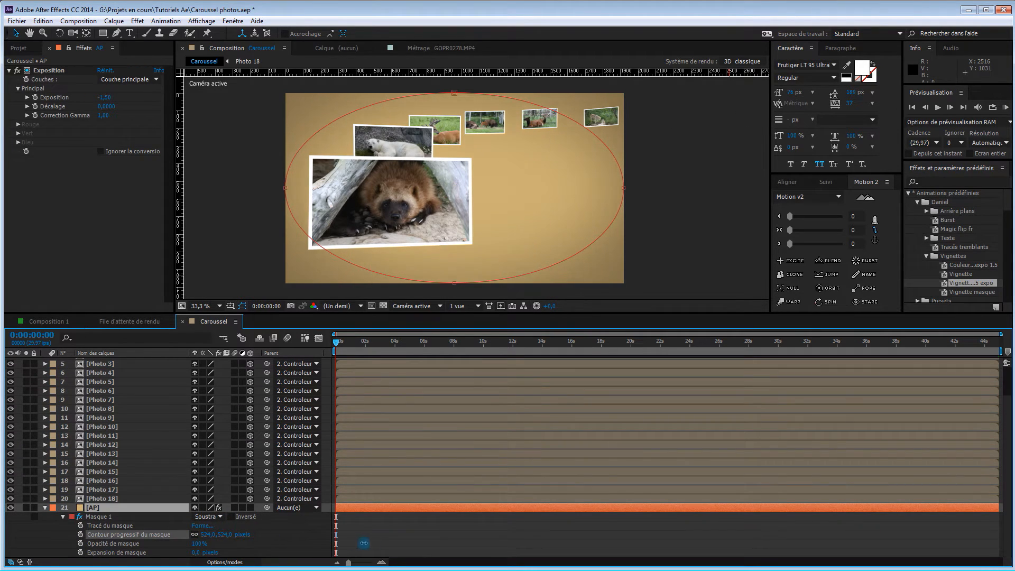
left_click_drag(404, 546, 404, 545)
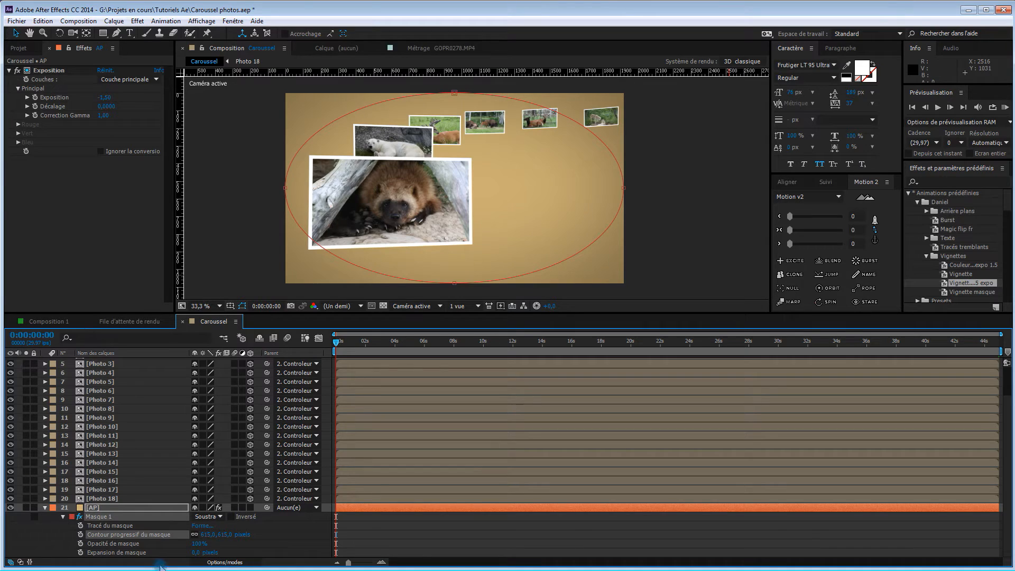
left_click_drag(195, 552, 244, 551)
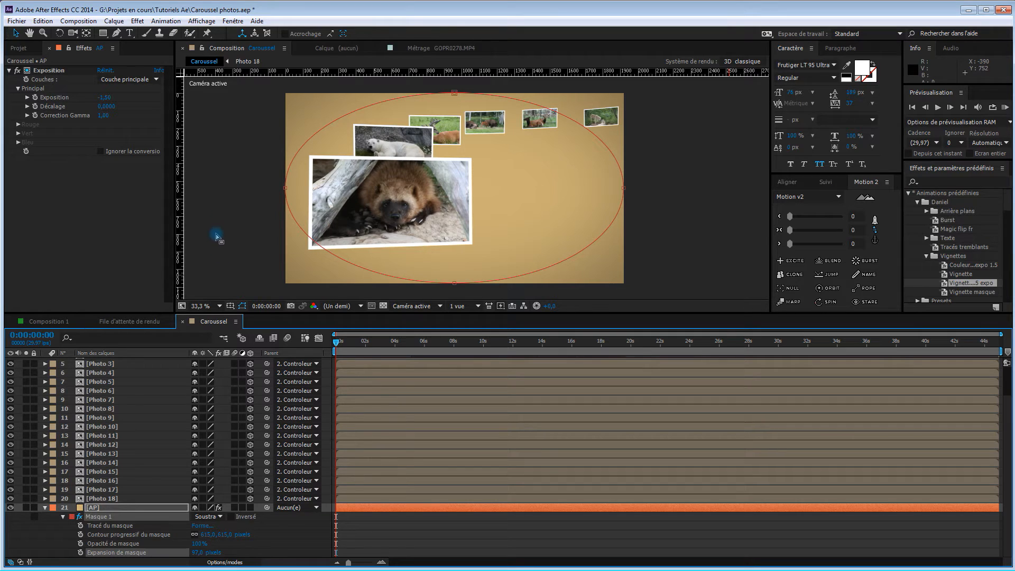
Move to 0:00:14:06 and check the carousel against the vignetted background
left_click_drag(339, 347, 545, 350)
left_click(704, 270)
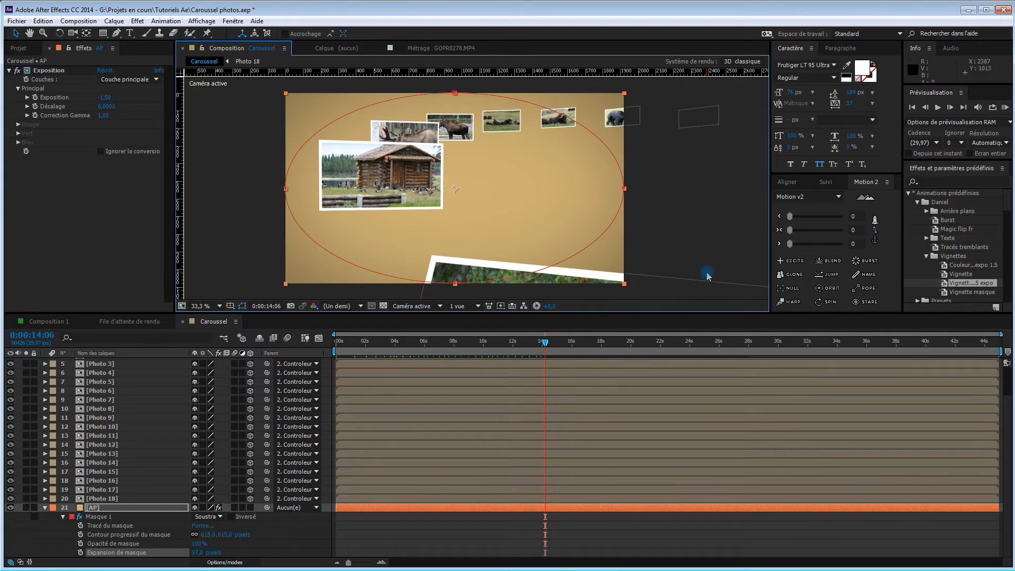
left_click(339, 227)
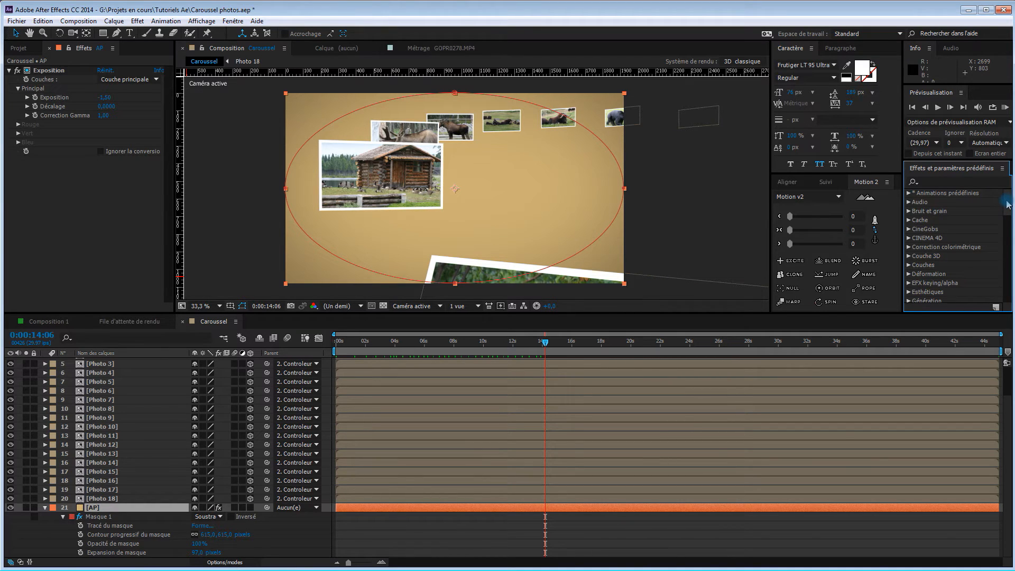
Apply the VC Reflect effect from the Video Copilot category to the Photo 1 layer
left_click_drag(1008, 204, 960, 312)
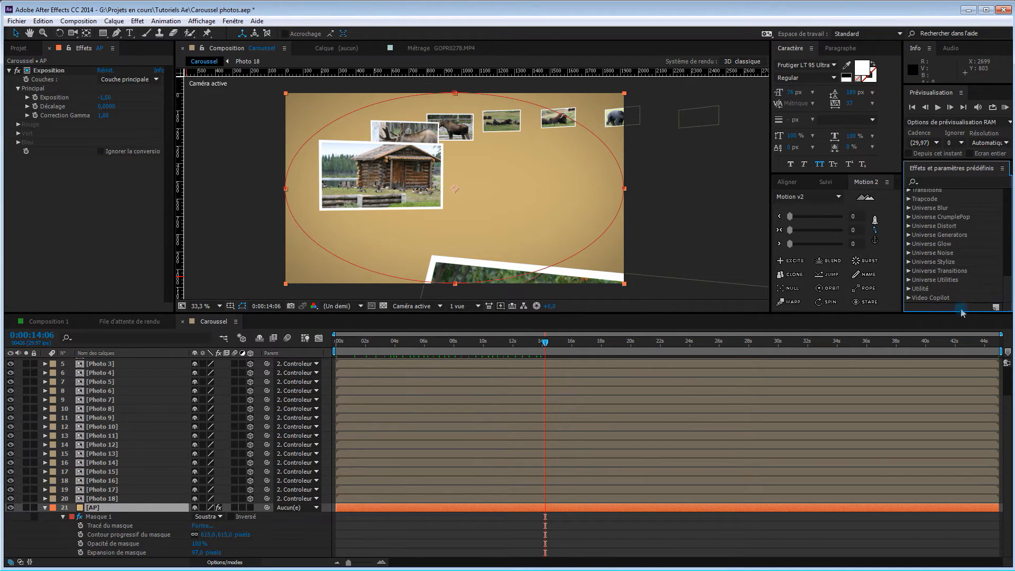
left_click(908, 298)
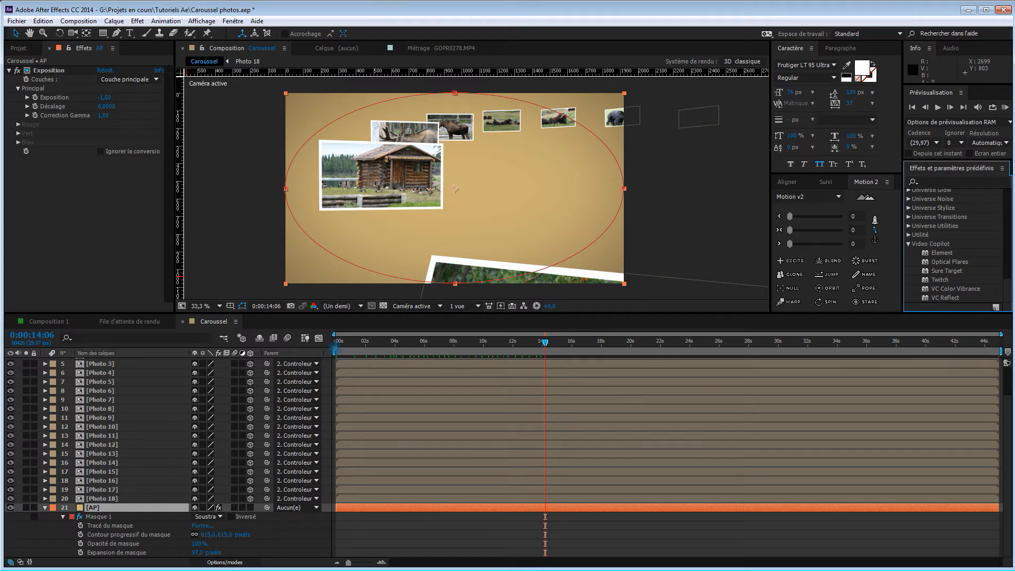
scroll(170, 394, "up", 3)
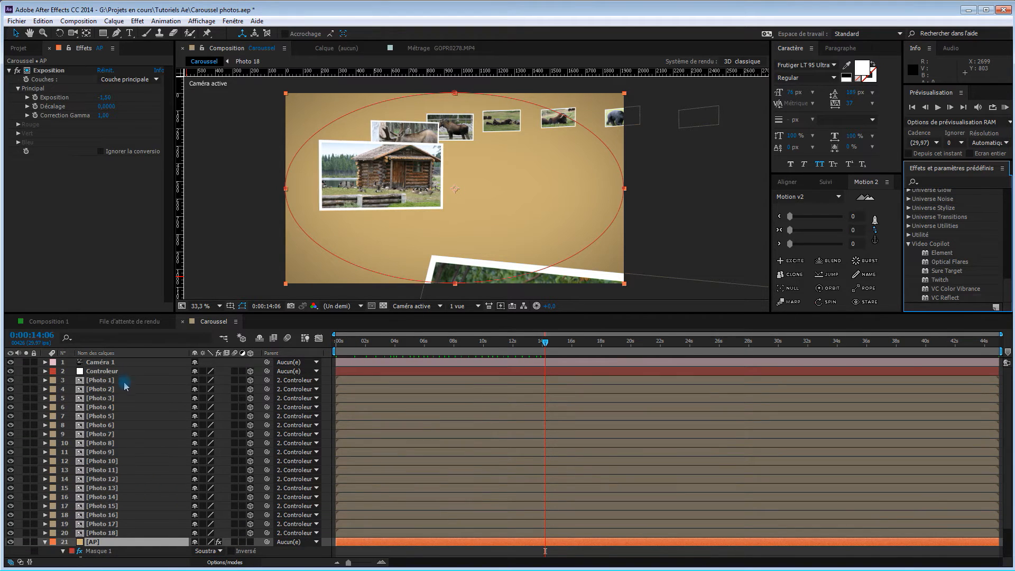
left_click(125, 380)
left_click(120, 381)
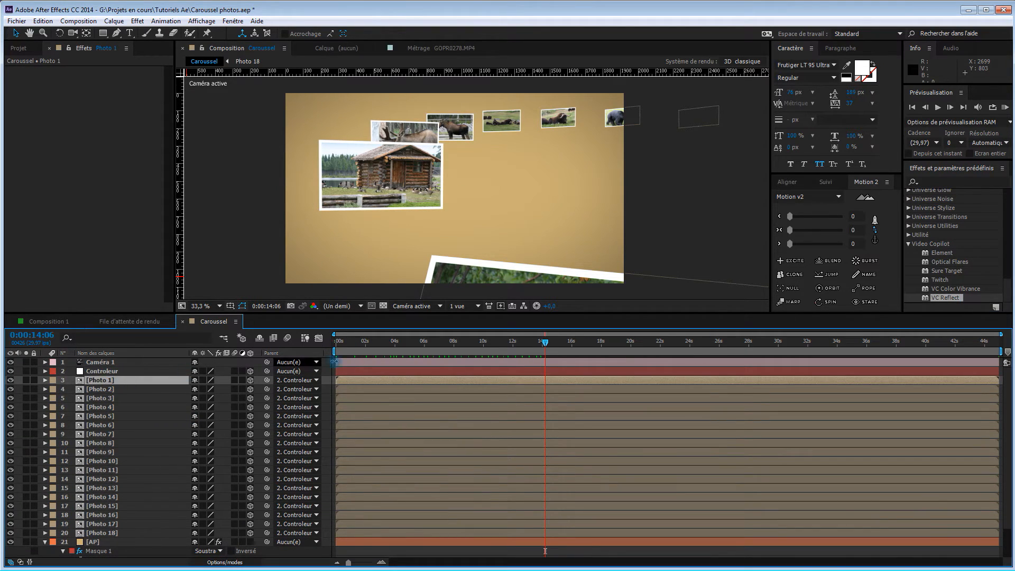
left_click_drag(958, 300, 153, 381)
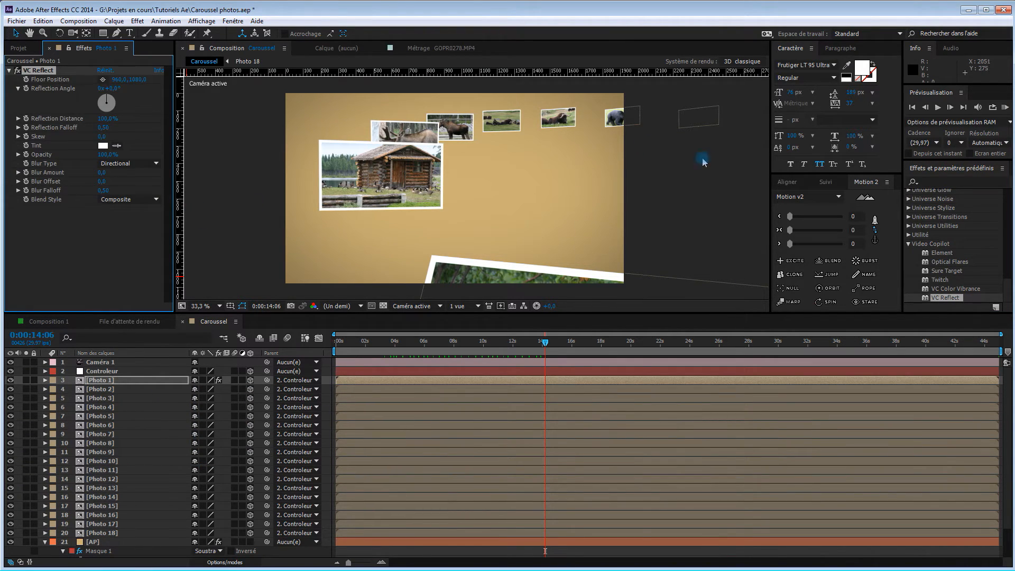
At 0:00:01:14, set Photo 1's VC Reflect falloff to 0.39 and its opacity to 40%, keeping the reflection angle at 0°
key("Home")
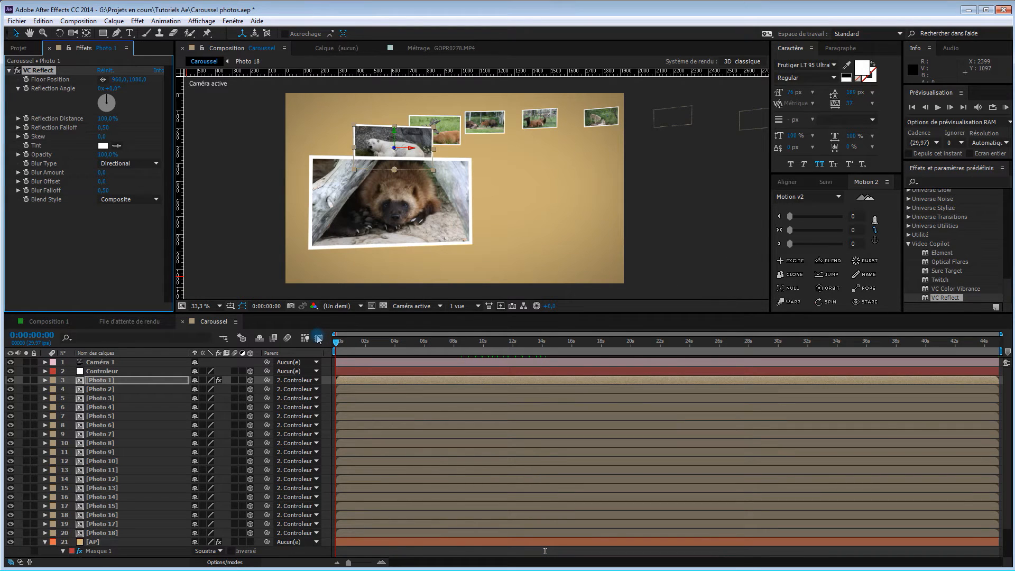
left_click_drag(325, 338, 358, 346)
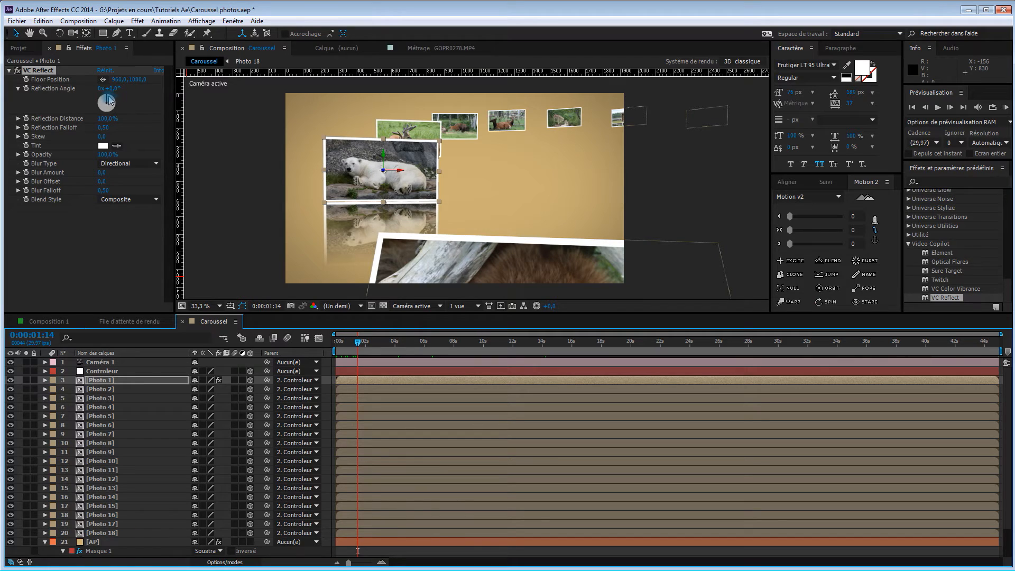
left_click_drag(108, 102, 71, 97)
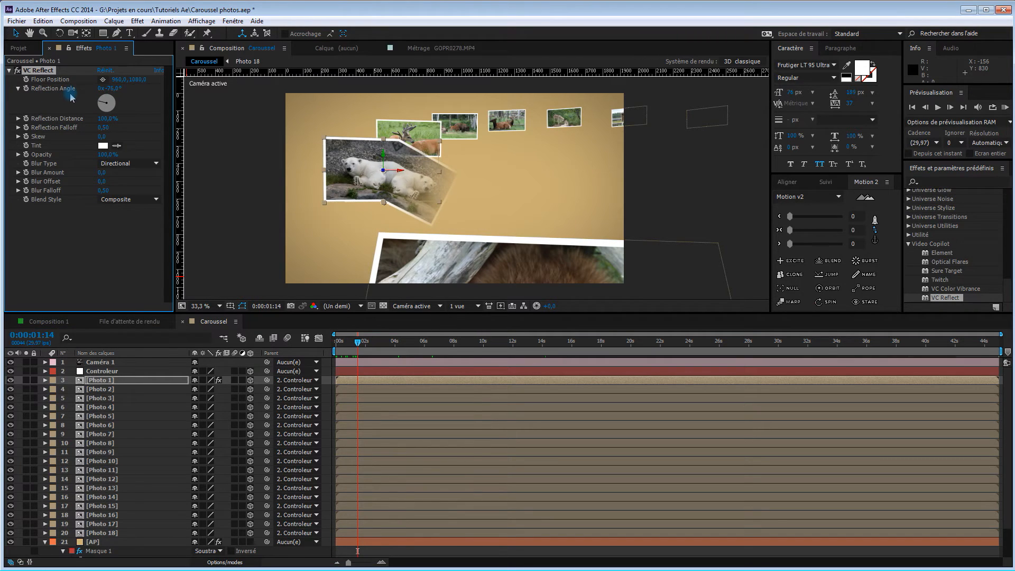
key("ctrl+z")
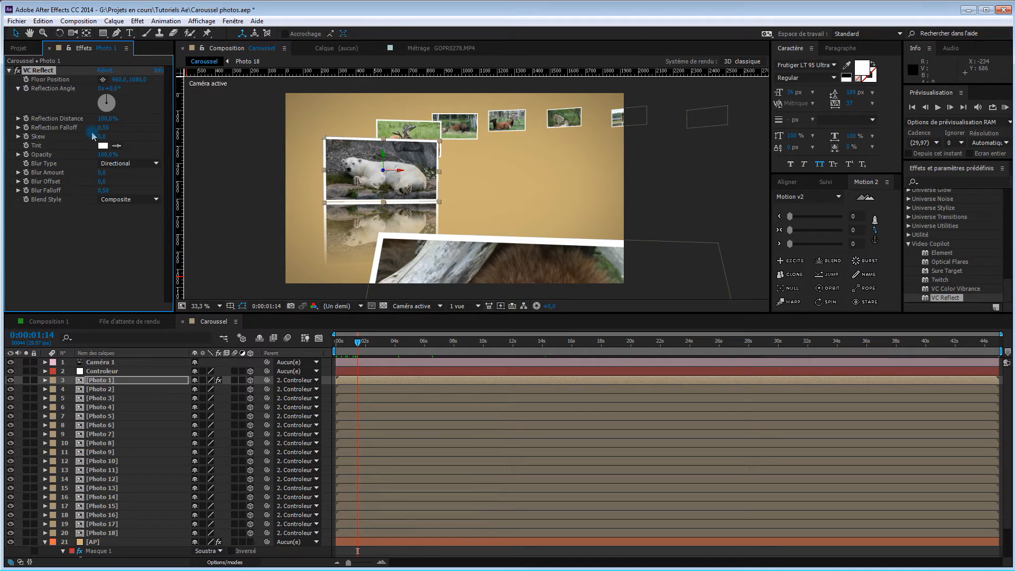
mouse_move(102, 127)
left_mouse_down()
mouse_move(138, 129)
mouse_move(111, 132)
left_mouse_up()
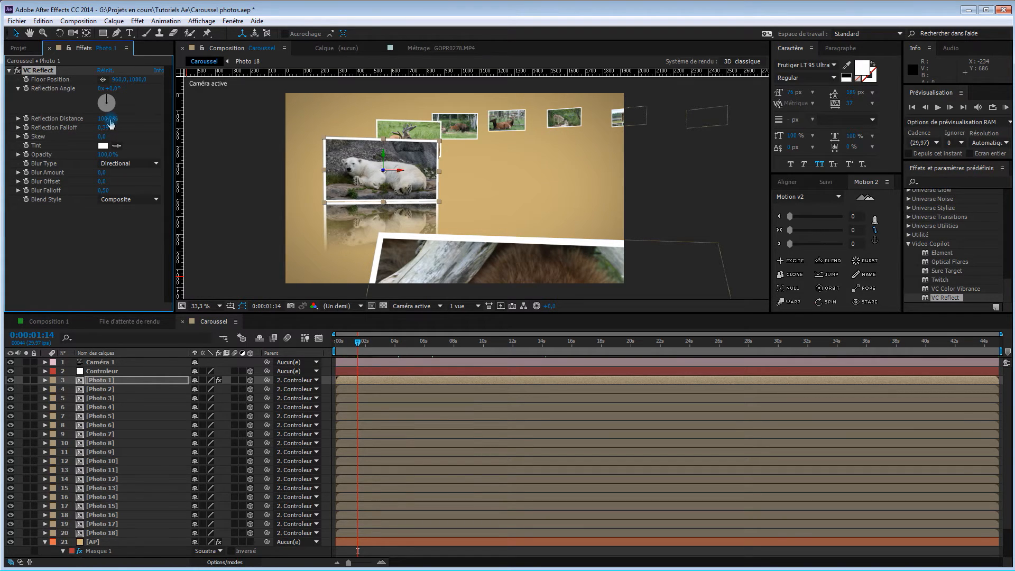
left_click_drag(104, 119, 113, 118)
left_click_drag(108, 154, 77, 153)
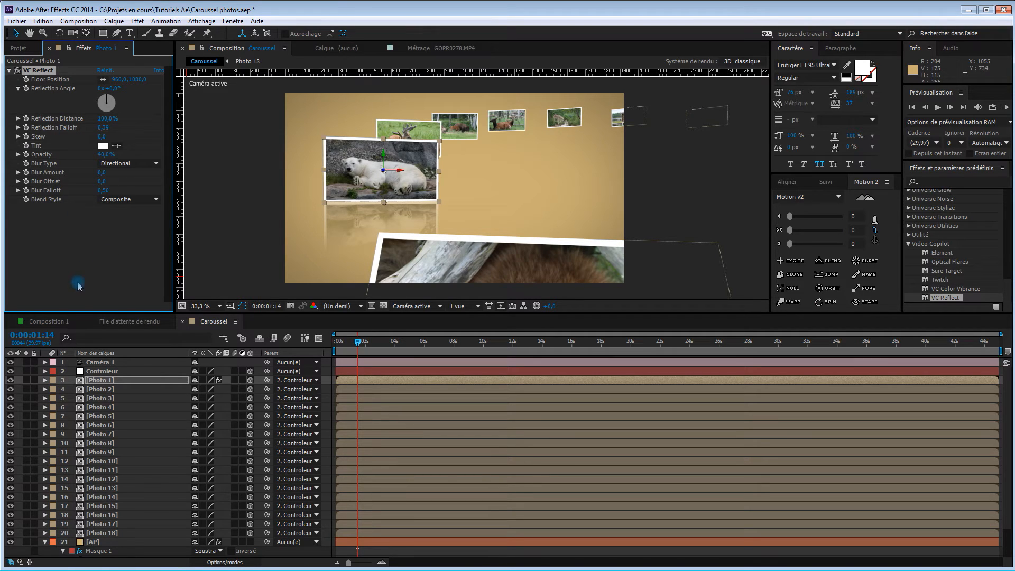
Copy Photo 1's VC Reflect effect to the layers Photo 2 through Photo 18
key("ctrl+c")
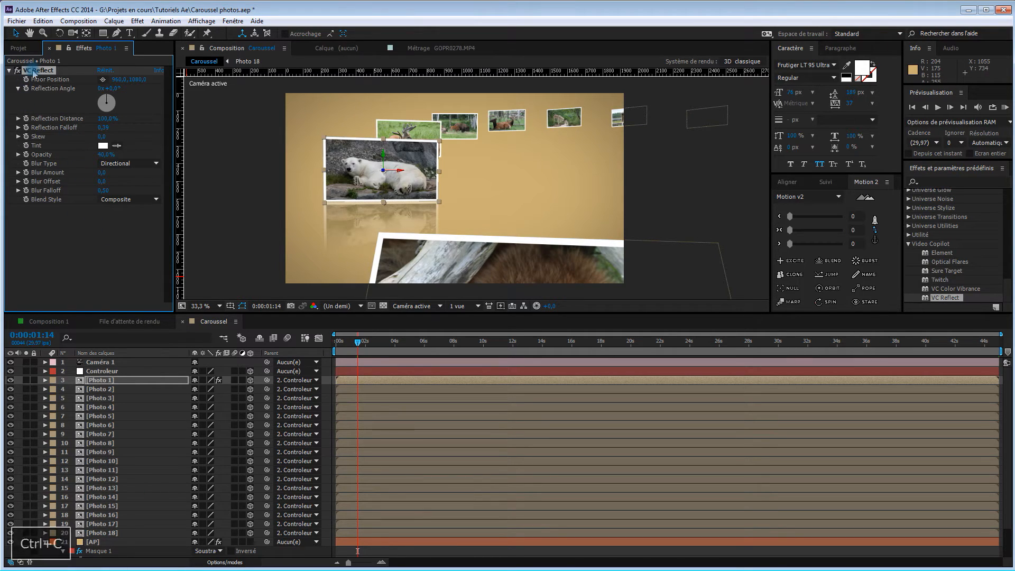
left_click(123, 394)
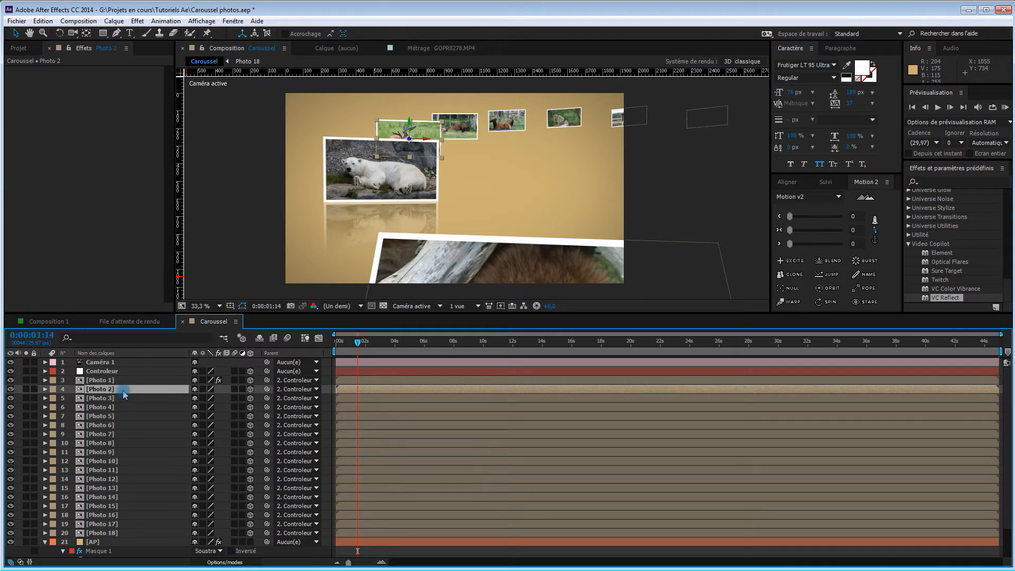
left_click(141, 534, "shift")
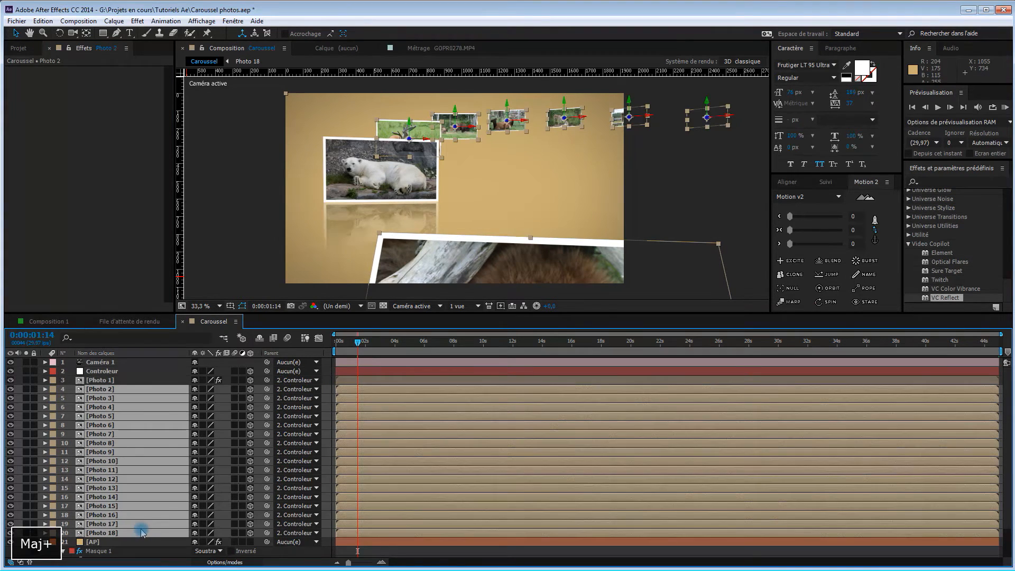
key("ctrl+v")
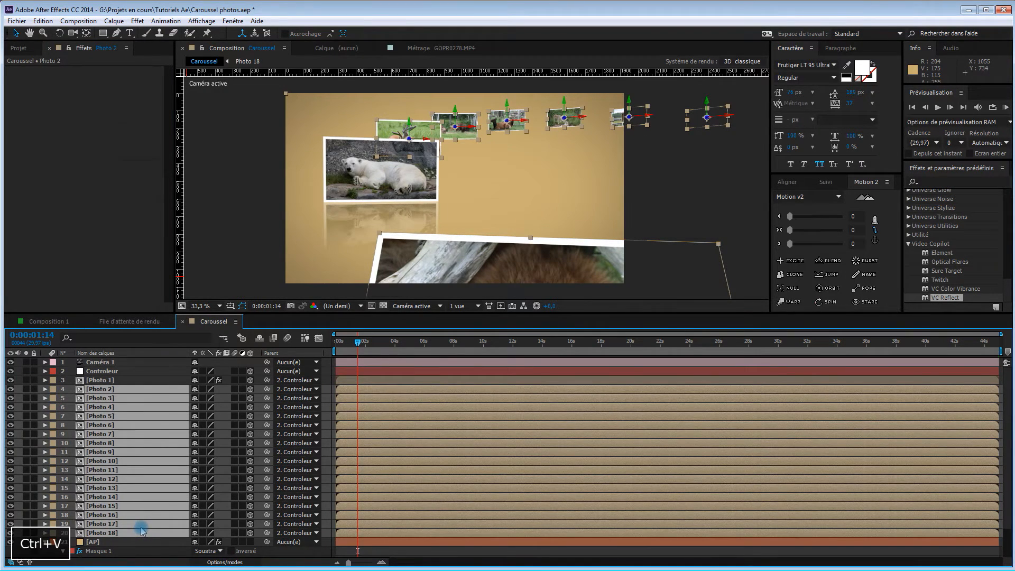
left_click(106, 238)
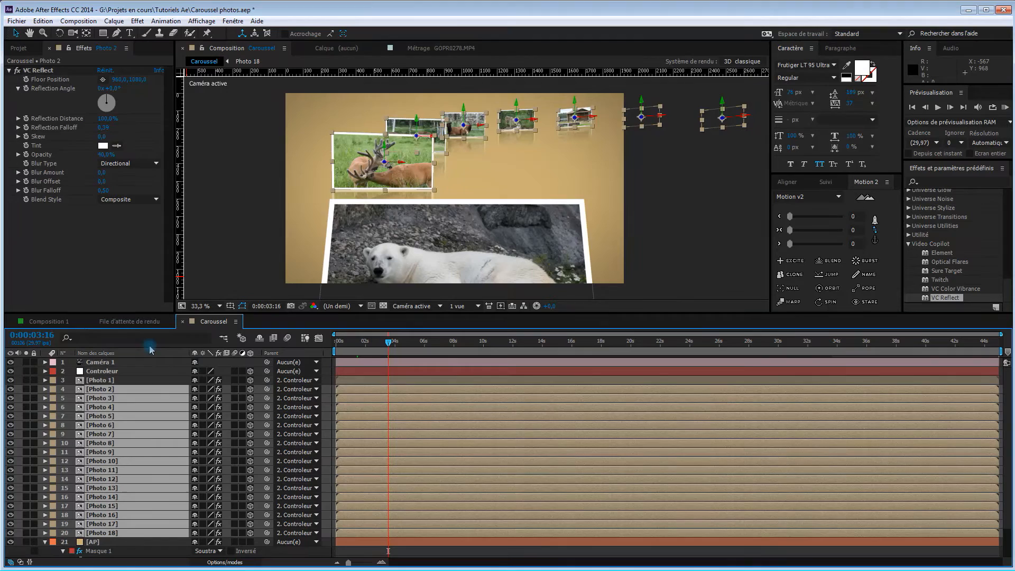
Return to 0:00:00:00, collapse the AP layer's properties and create a new text layer in the Caroussel composition
left_click(154, 366)
left_click_drag(389, 341, 330, 279)
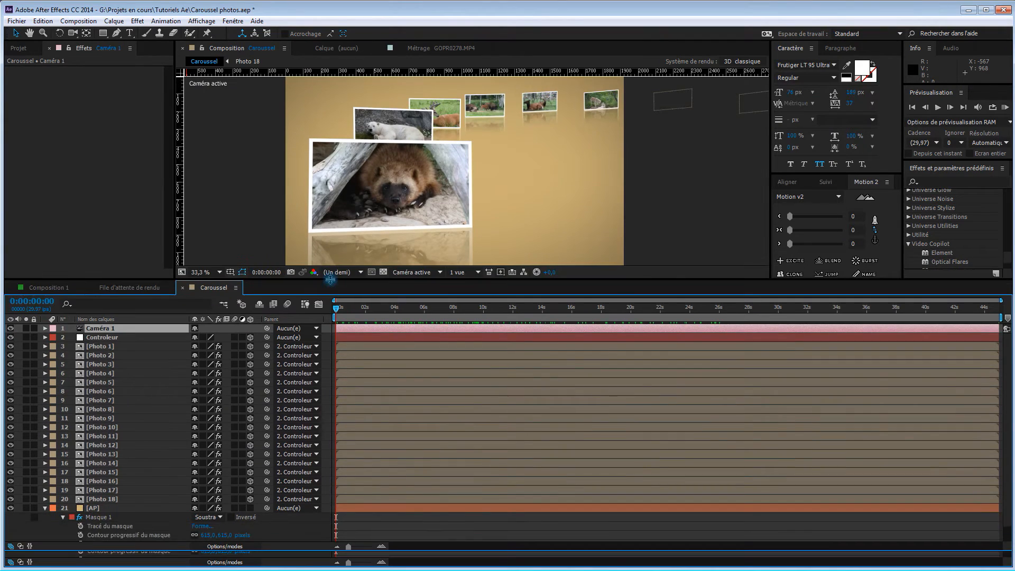
left_click(45, 508)
right_click(174, 523)
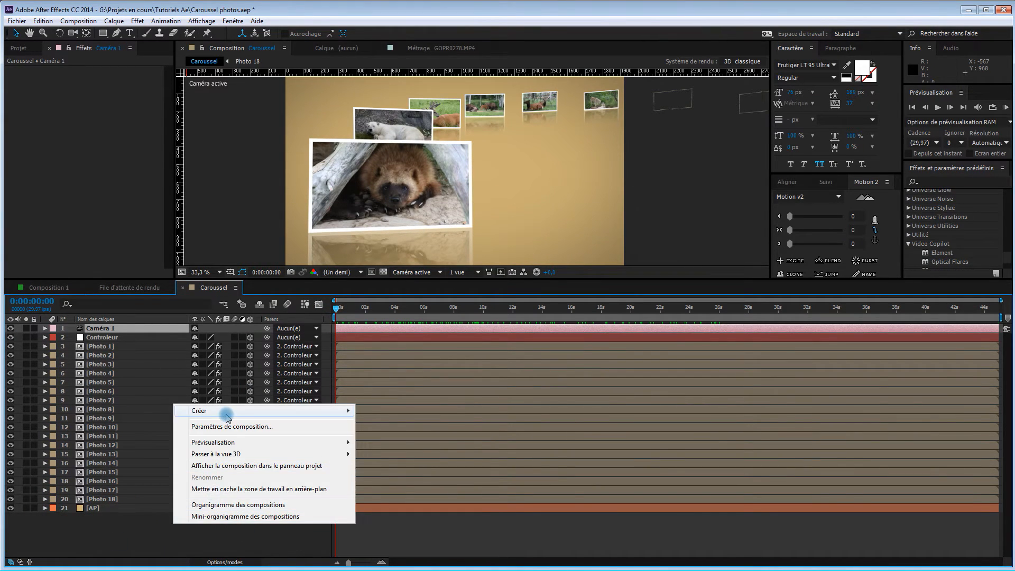
mouse_move(227, 417)
left_click(92, 427)
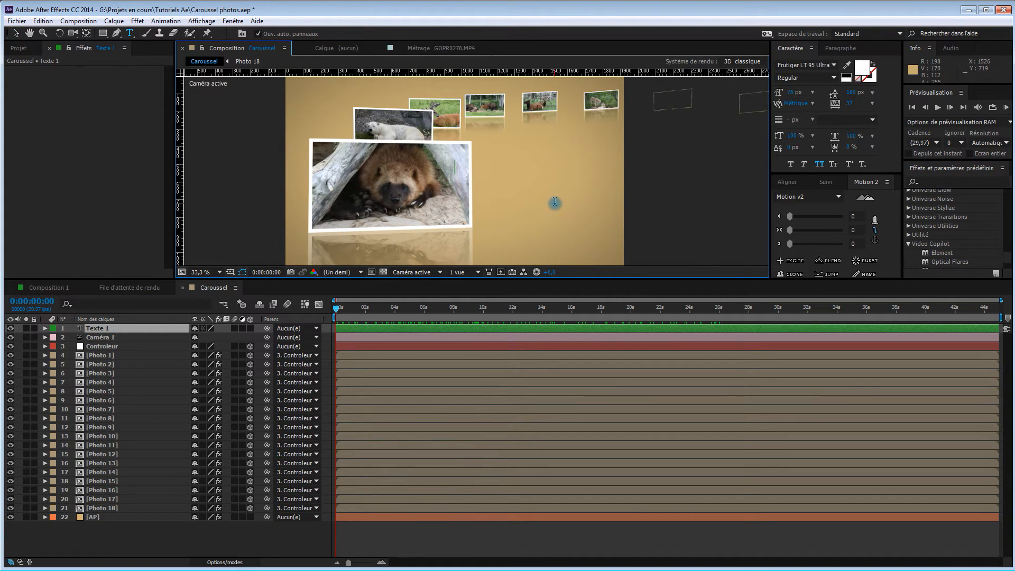
Enter "zoo St-félicien" as the content of the new text layer
type("zoo saint")
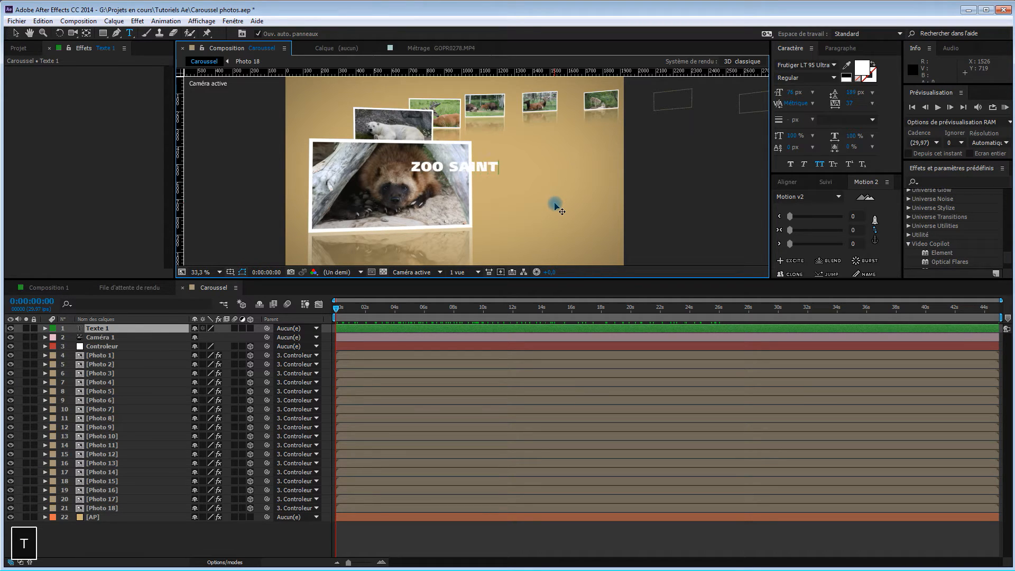
type("-")
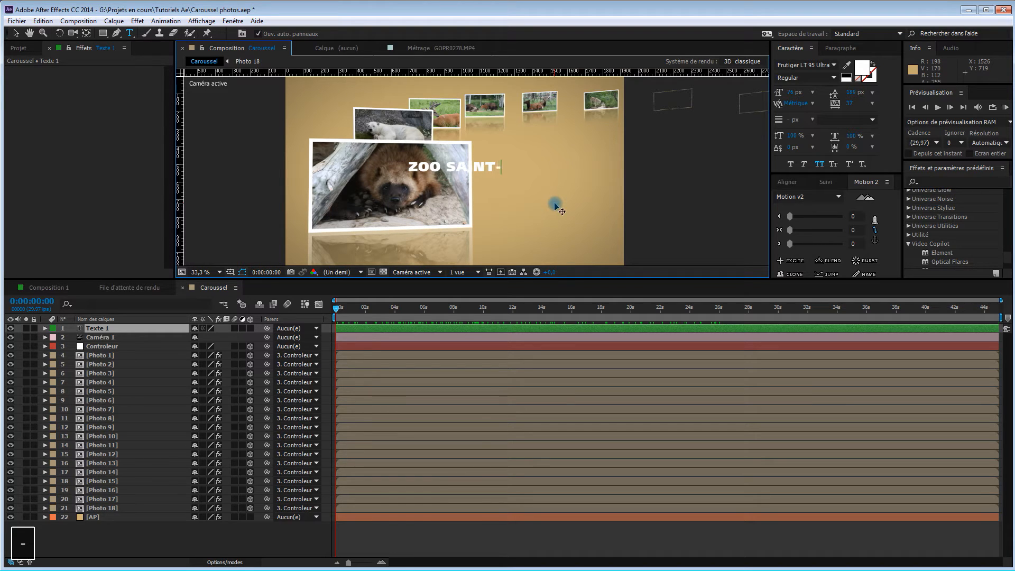
key("BackSpace")
key("BackSpace")
key("BackSpace")
key("BackSpace")
key("BackSpace")
type("t-")
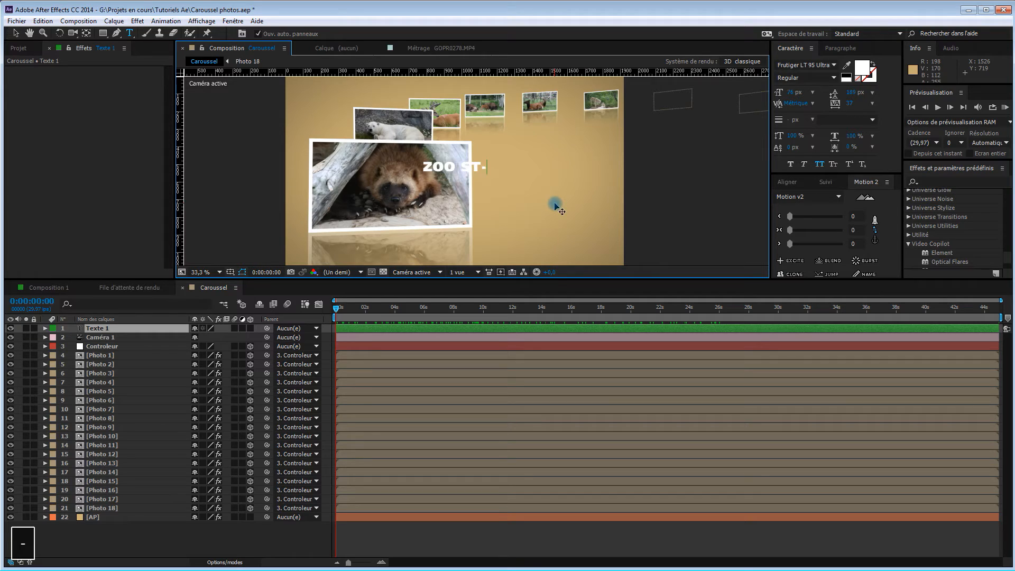
type("féli")
type("EN")
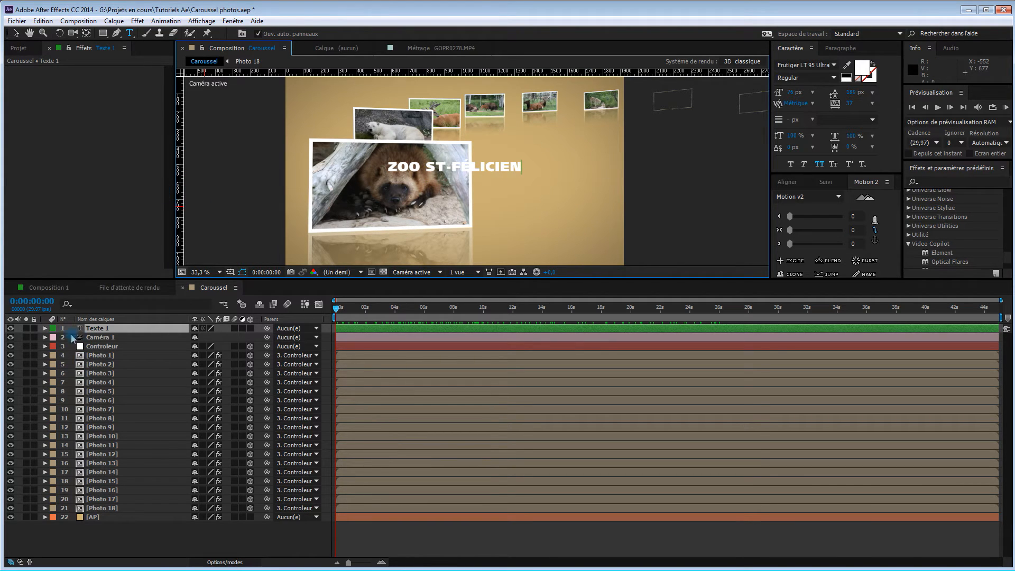
Make the title text a 3D layer and check its depth among the photos in Vue personnalisée 1
left_click(108, 330)
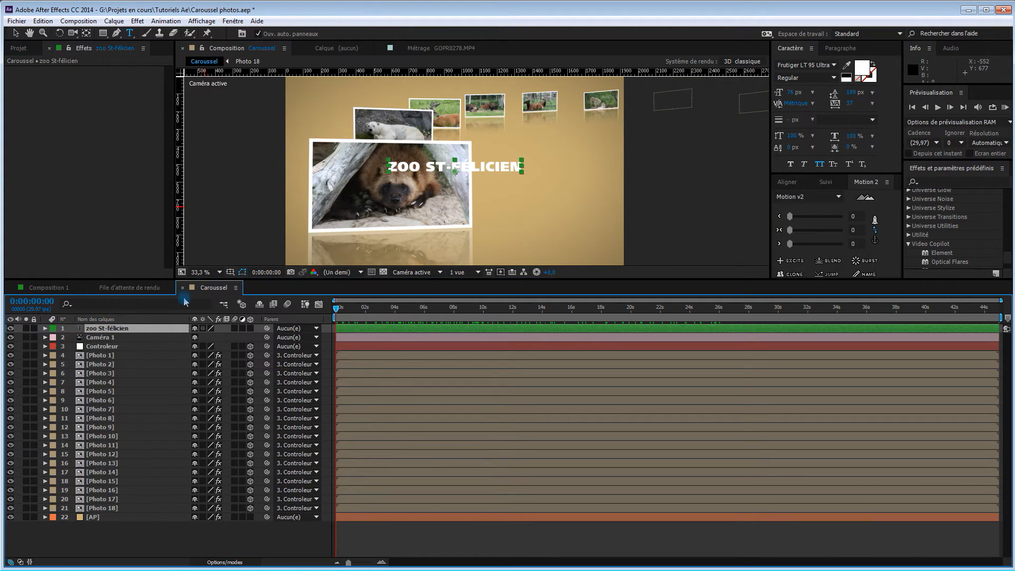
left_click(251, 328)
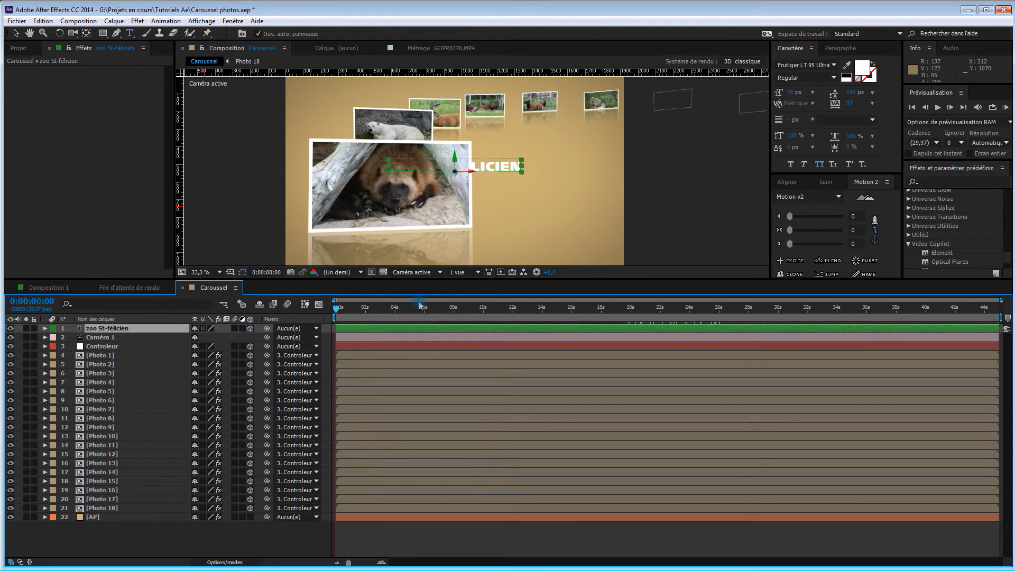
left_click(429, 273)
left_click(432, 393)
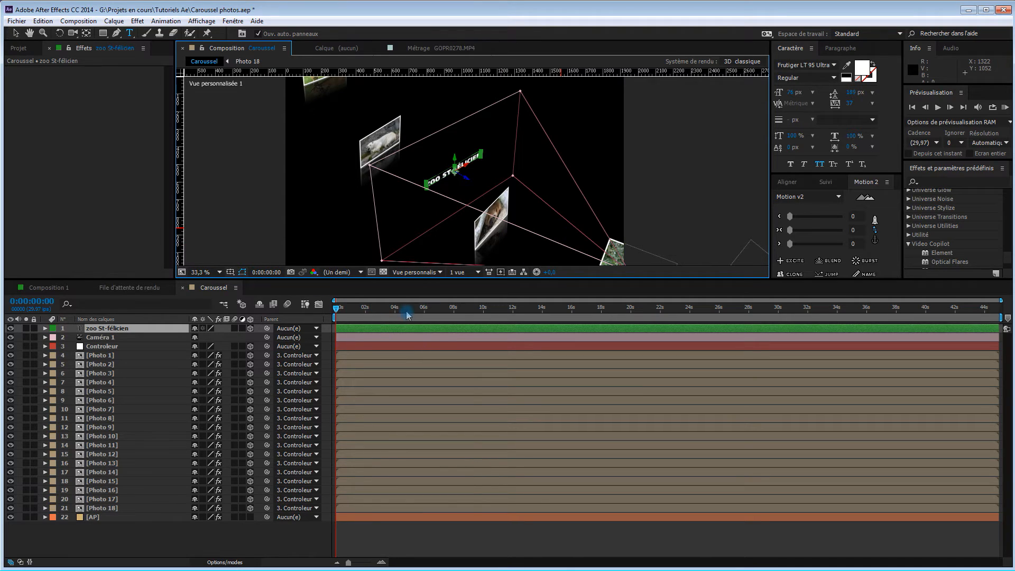
left_click(428, 272)
left_click(428, 285)
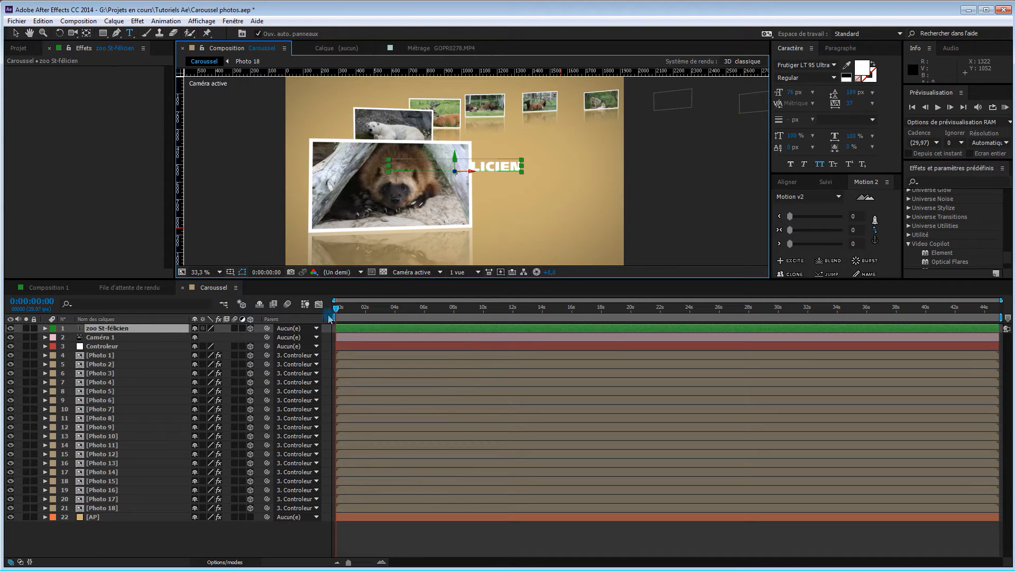
At 0:00:02:00, move the title text up beside the polar bear photo, over the empty background
left_click_drag(339, 310, 369, 312)
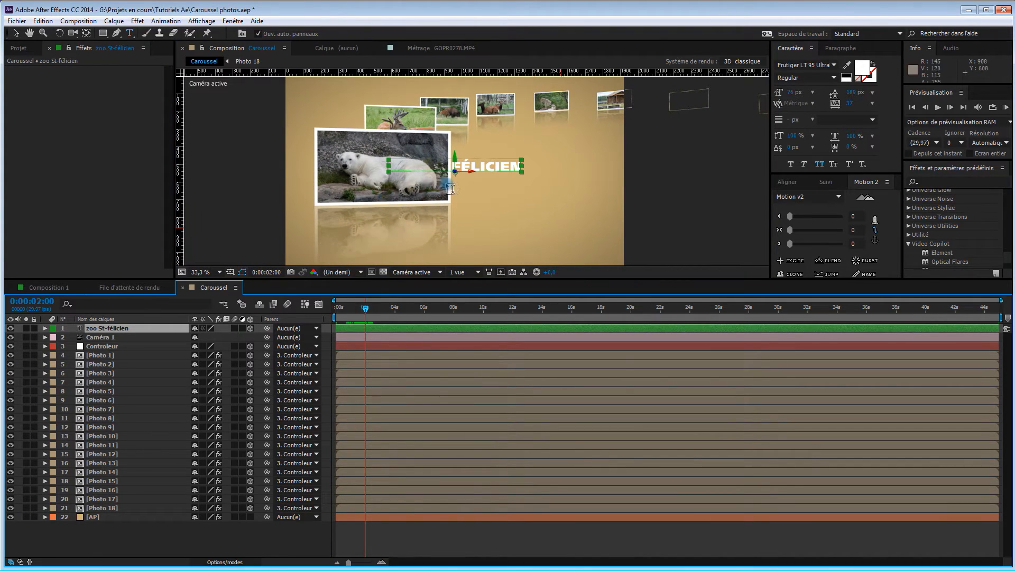
key("v")
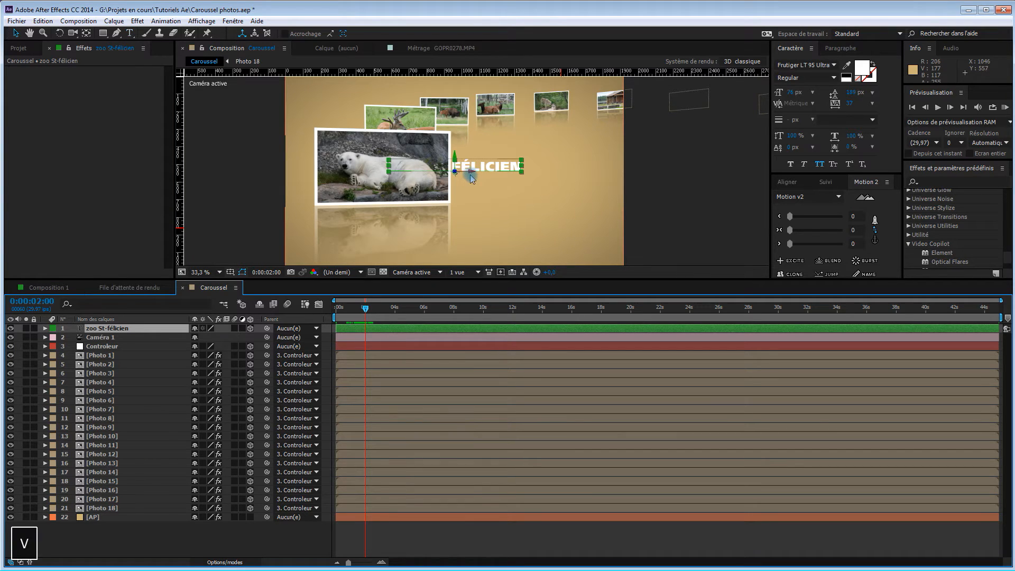
mouse_move(471, 176)
left_mouse_down()
mouse_move(551, 176)
mouse_move(529, 177)
mouse_move(539, 174)
mouse_move(525, 130)
mouse_move(529, 143)
left_mouse_up()
left_click(523, 154)
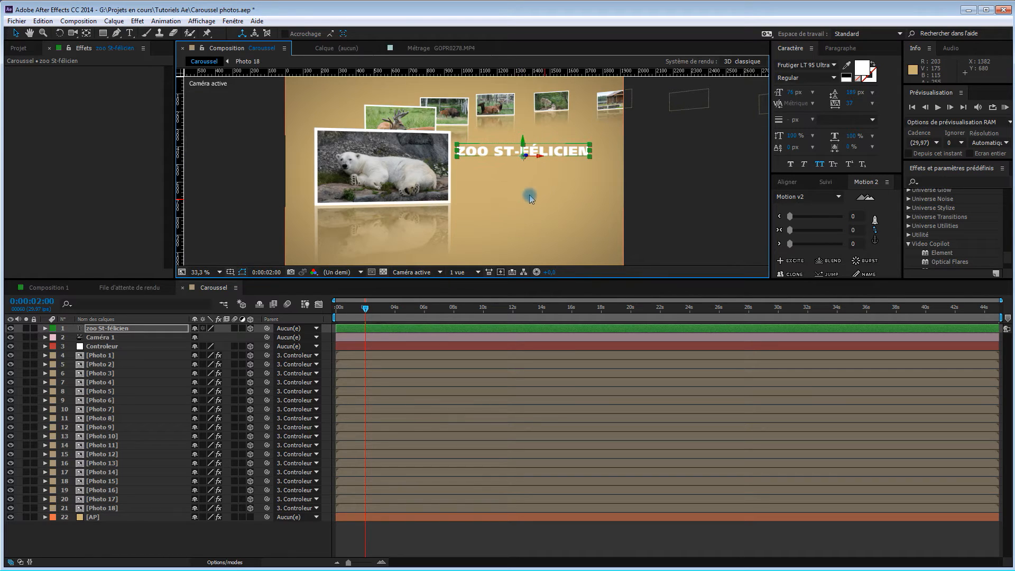
At 0:00:01:29, push the title text back in depth using Vue personnalisée 1, and return to the active camera view
mouse_move(366, 308)
left_mouse_down()
mouse_move(378, 310)
mouse_move(364, 312)
left_mouse_up()
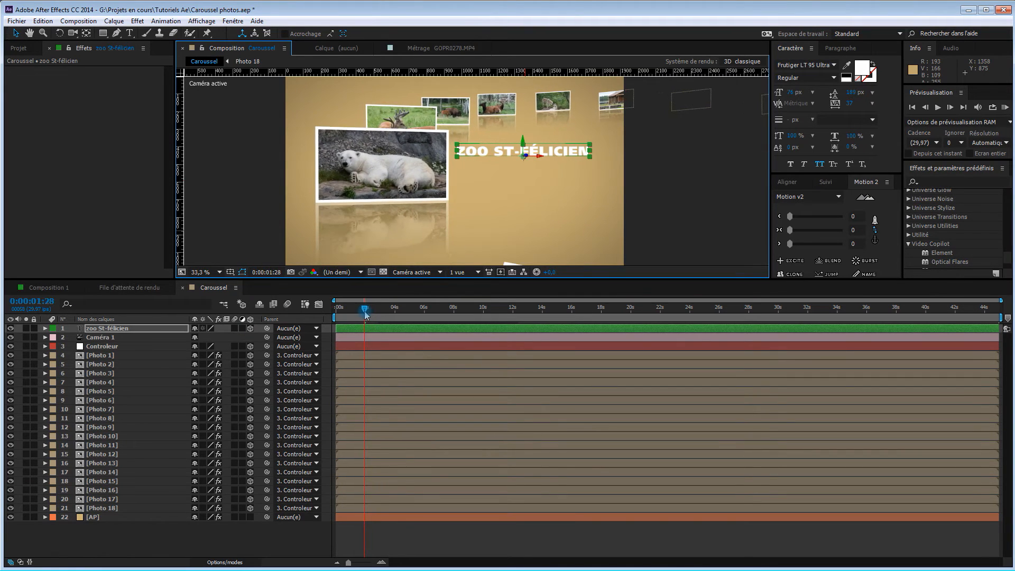
left_click(407, 271)
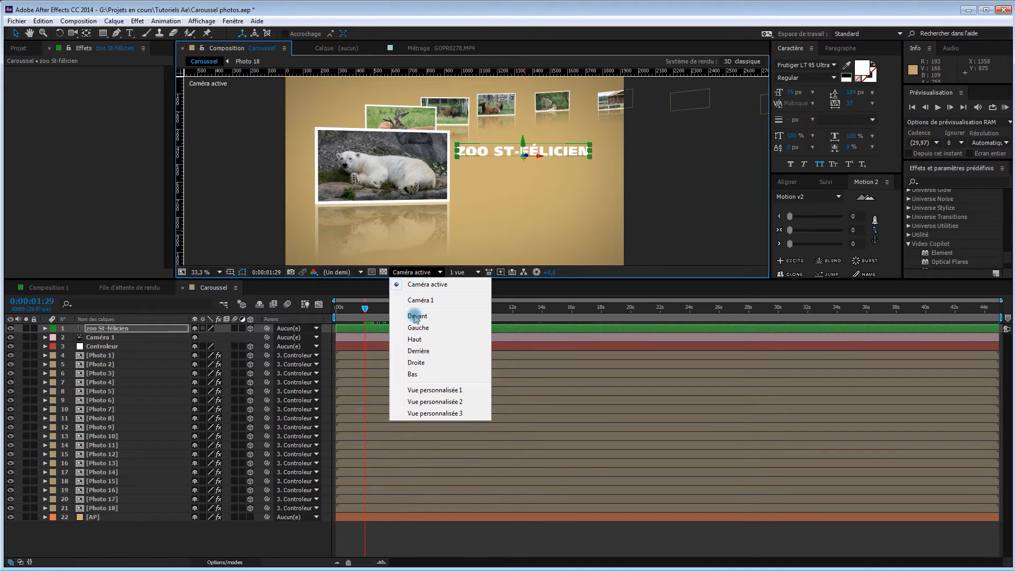
left_click(426, 389)
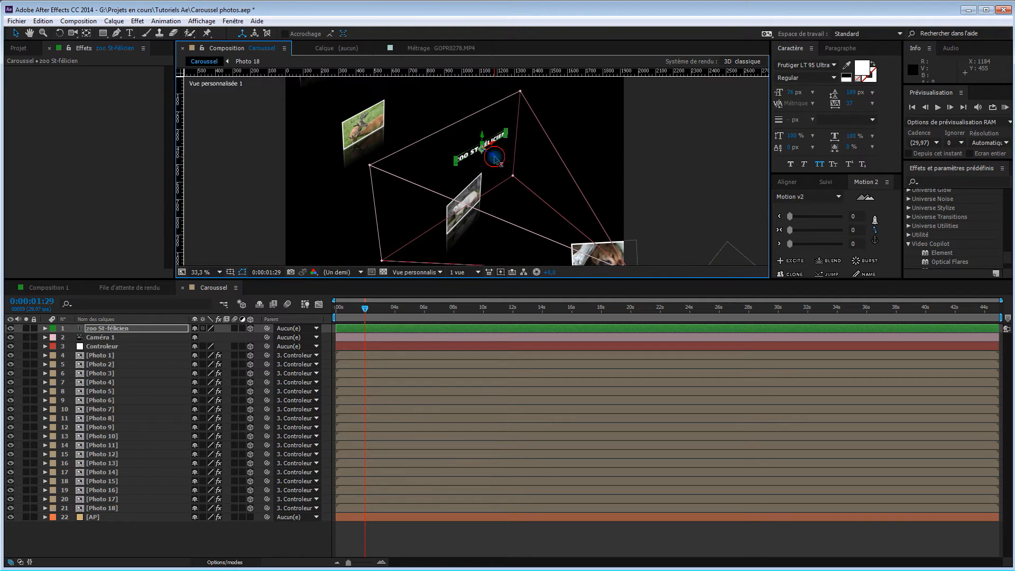
left_click_drag(495, 158, 465, 146)
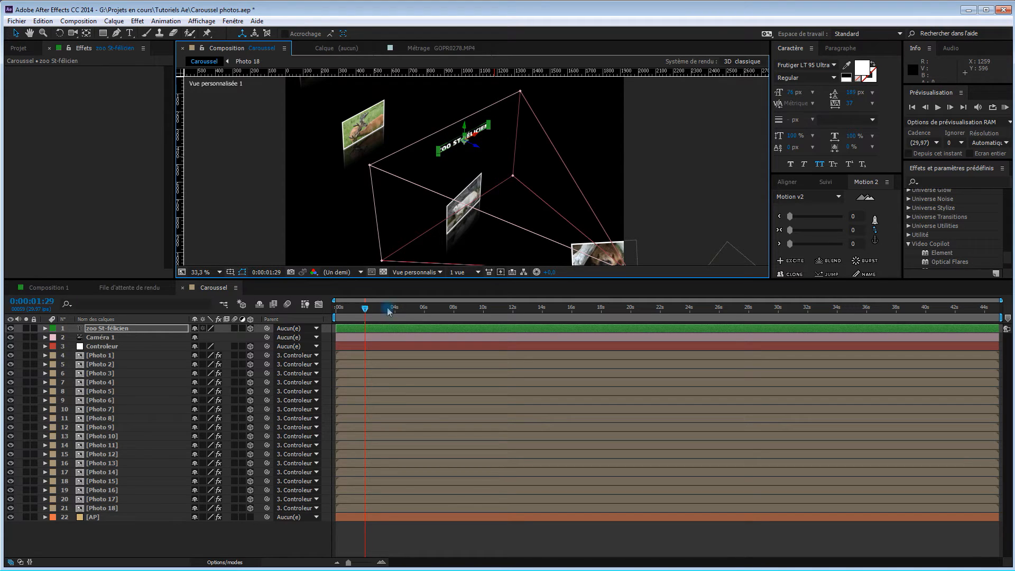
left_click(417, 272)
left_click(427, 286)
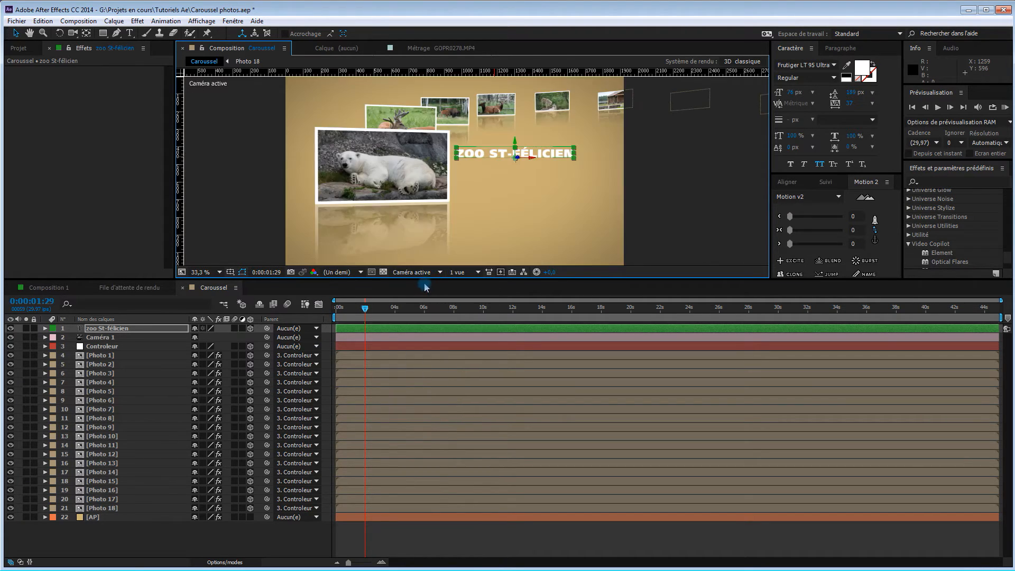
Nudge the title text slightly upward, go to 0:00:01:23, and place its layer just below Controleur in the layer stack
mouse_move(515, 143)
left_mouse_down()
mouse_move(541, 157)
mouse_move(529, 157)
left_mouse_up()
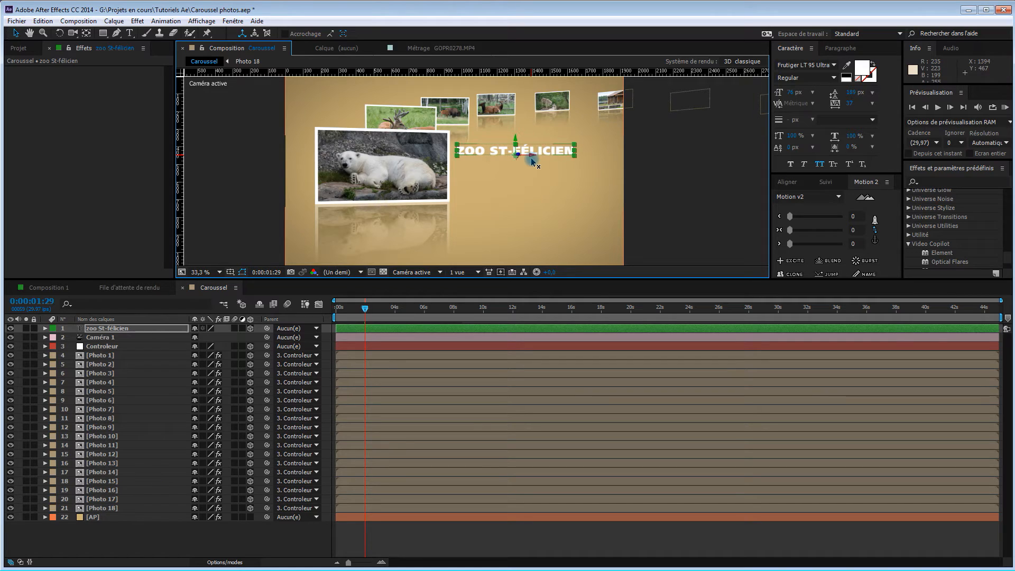
mouse_move(367, 311)
left_mouse_down()
mouse_move(380, 312)
mouse_move(370, 312)
left_mouse_up()
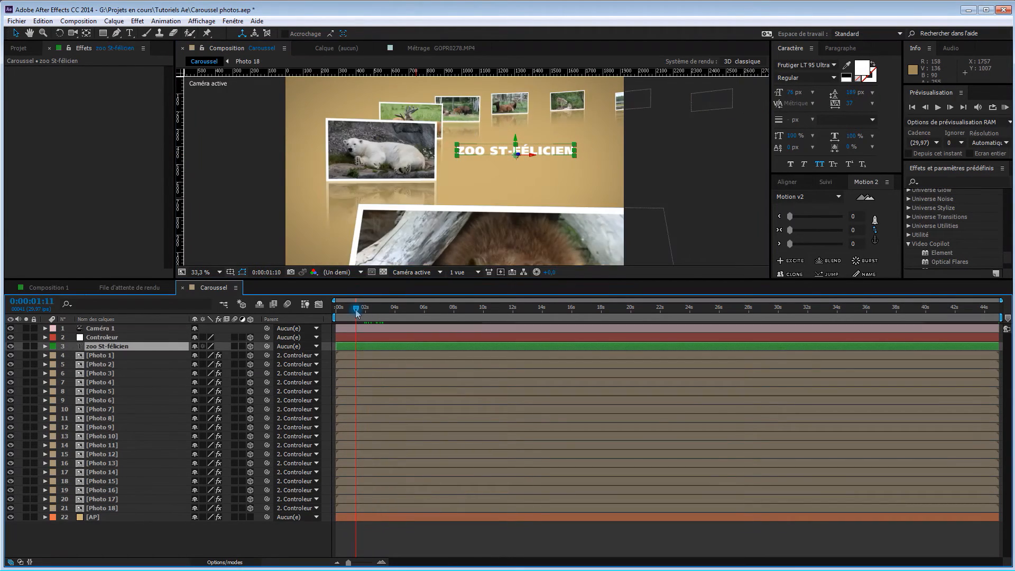
left_click_drag(356, 313, 362, 312)
left_click(153, 348)
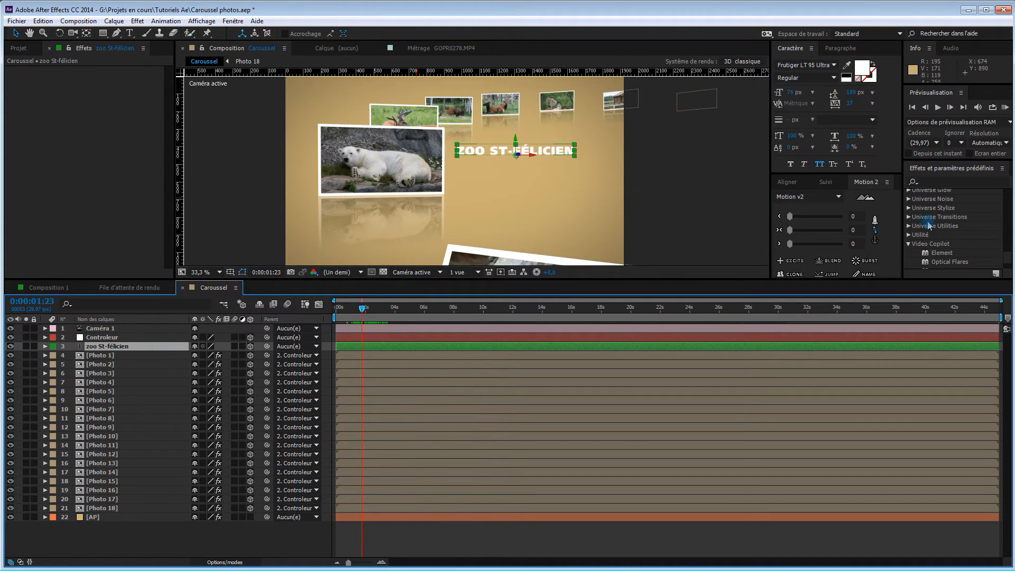
Find the Biseau alpha effect by searching for "biseau" and apply it to the zoo St-félicien title
left_click_drag(978, 279, 988, 325)
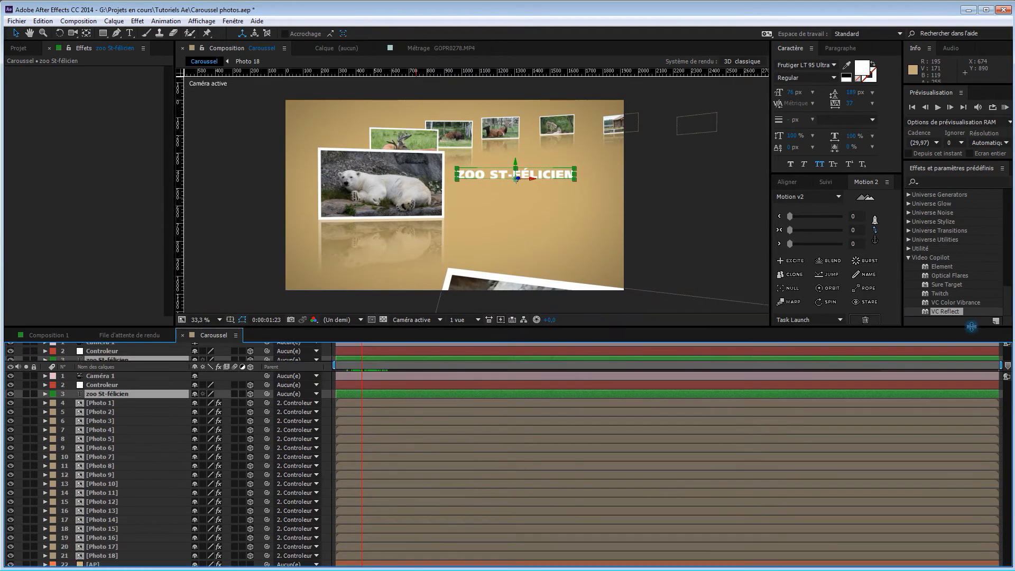
left_click(941, 182)
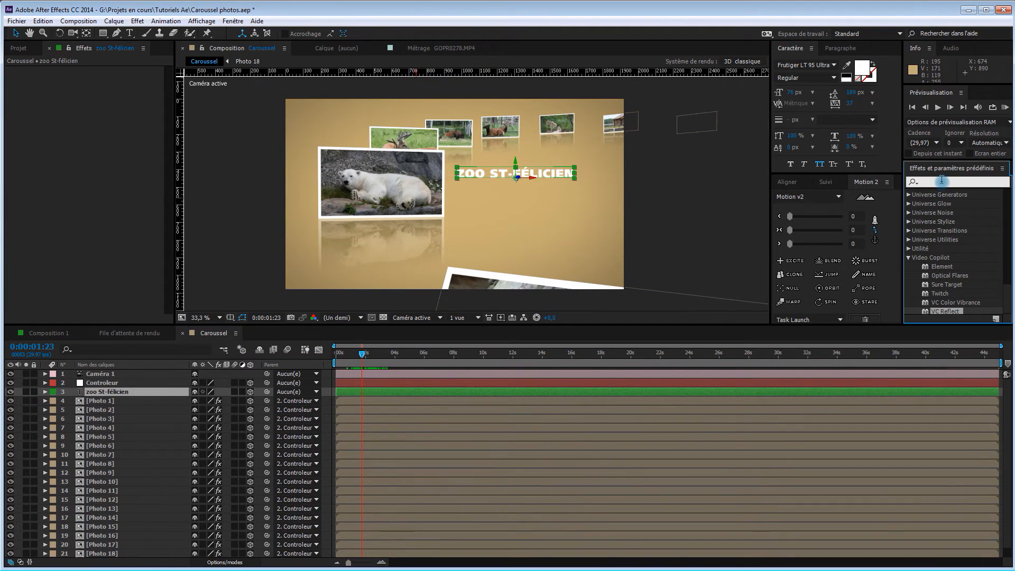
type("bi")
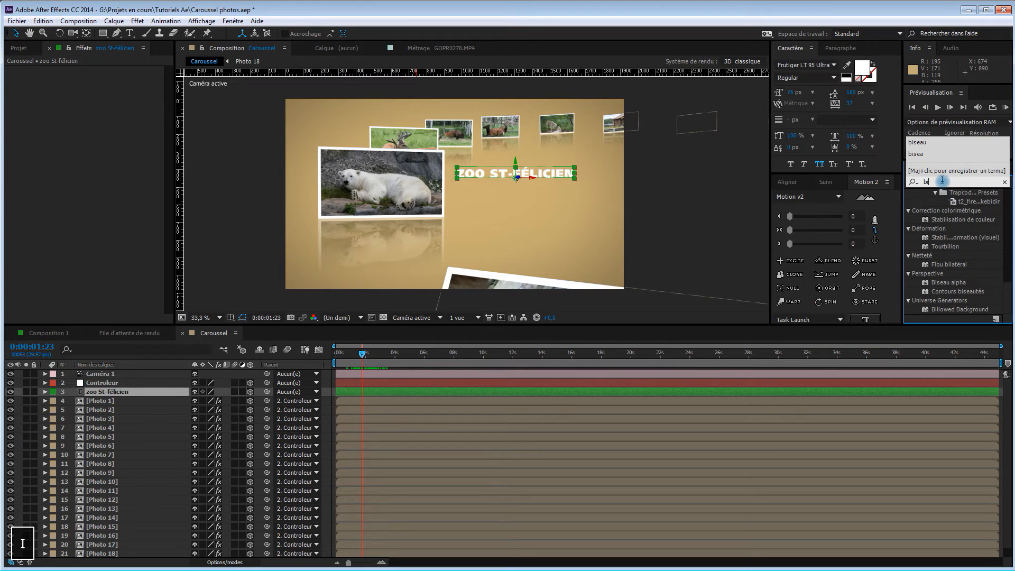
type("seau")
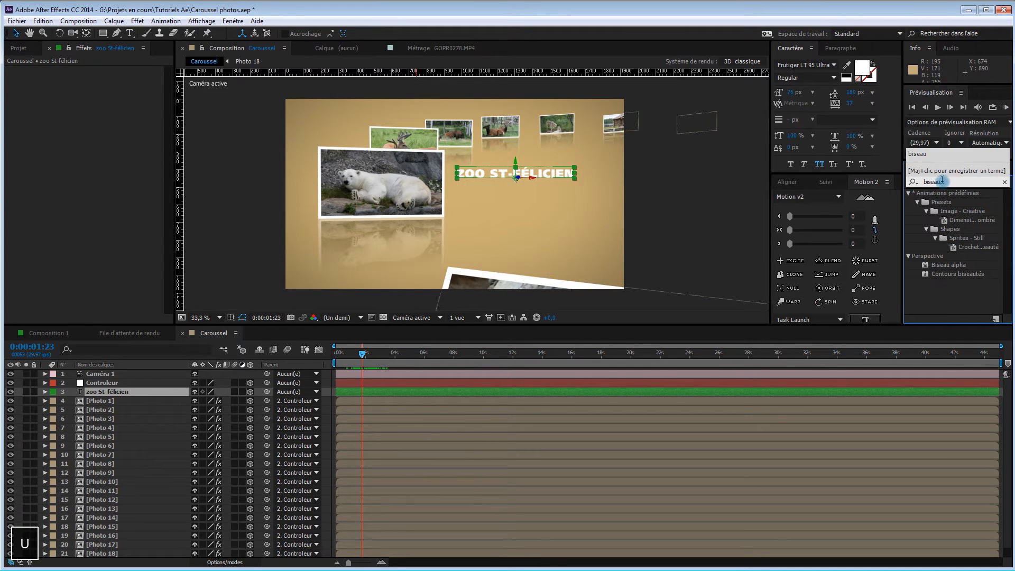
left_click_drag(946, 268, 557, 181)
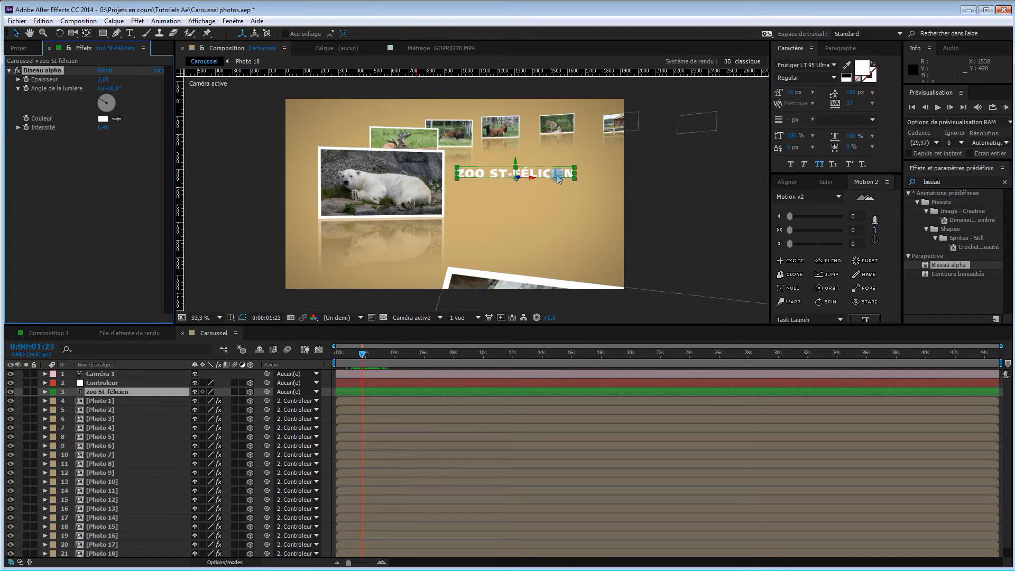
At full preview resolution, set the title's Biseau alpha thickness to 4,80 and its light angle to about -89°
key("slash")
key("ctrl+j")
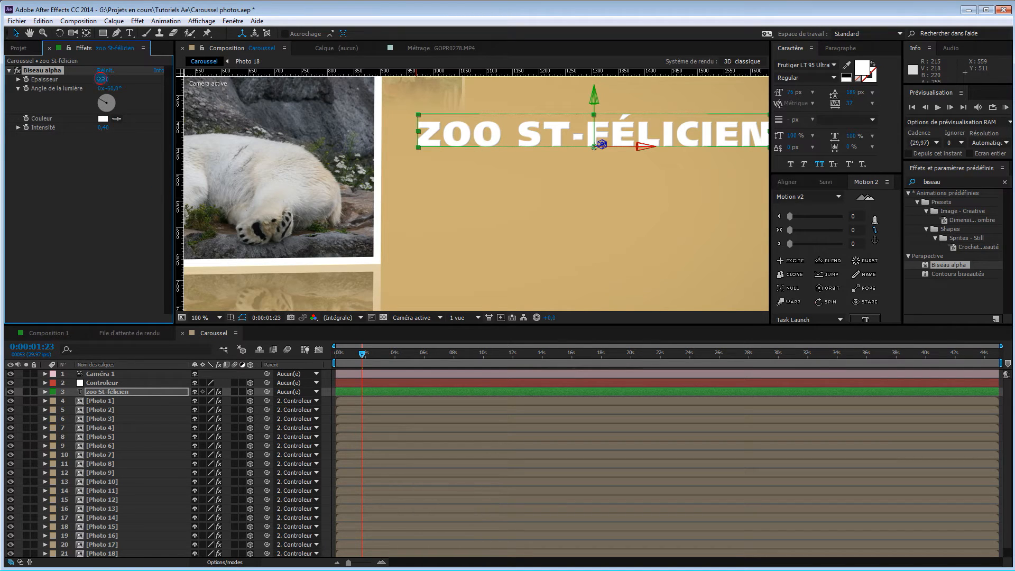
left_click_drag(107, 78, 119, 77)
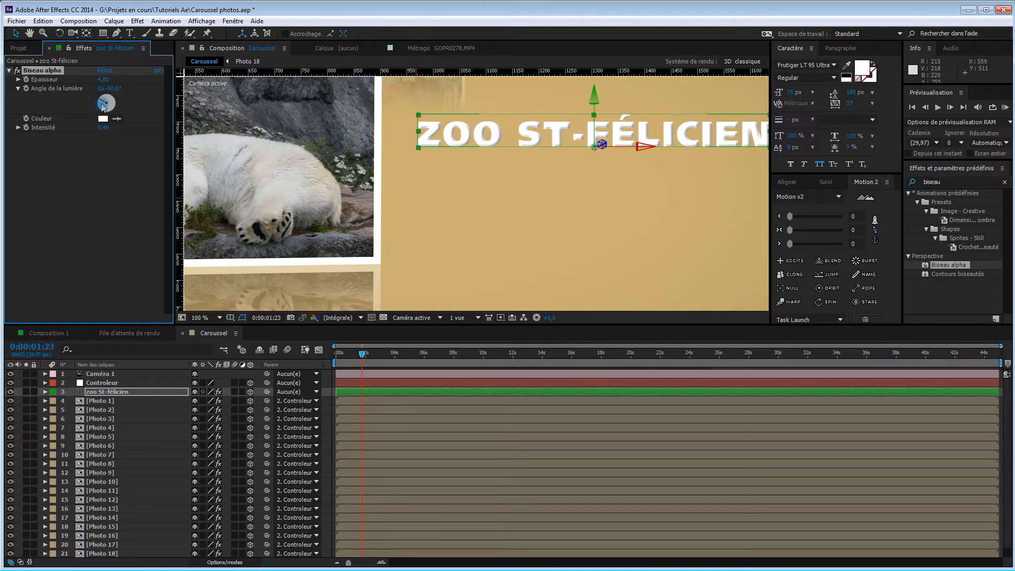
left_click_drag(102, 109, 100, 106)
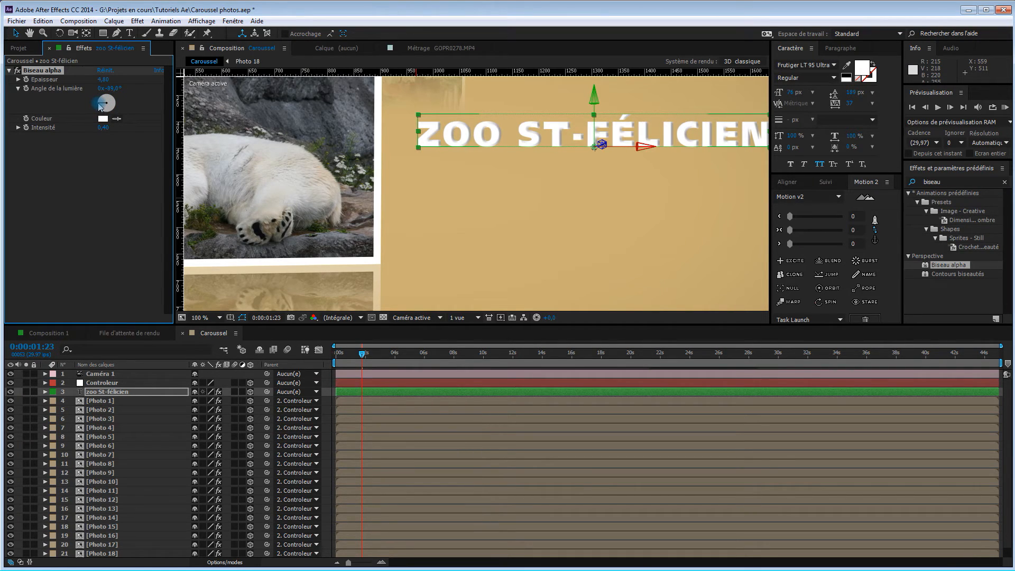
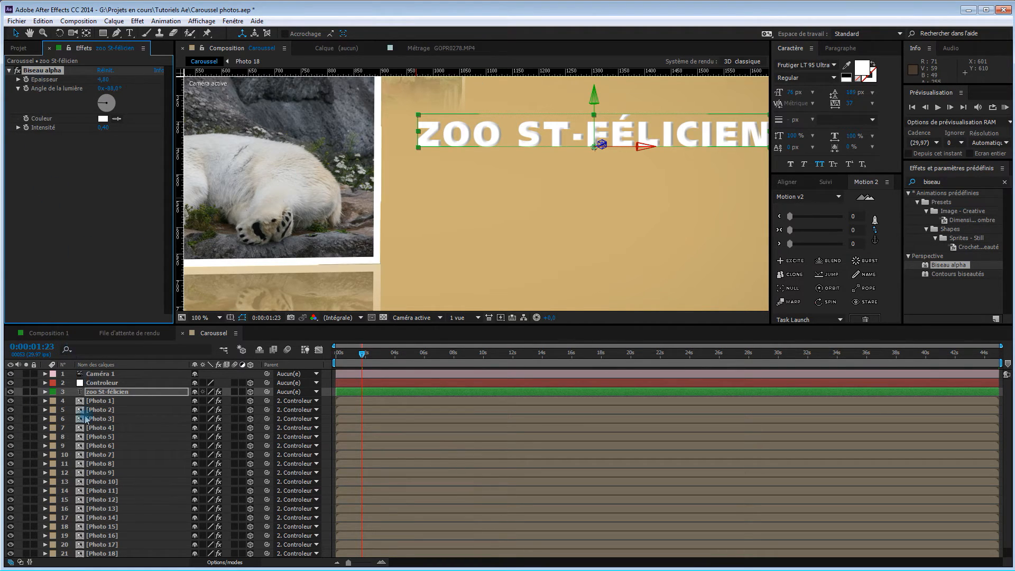
Copy the VC Reflect effect from Photo 1 to the zoo St-félicien title and collapse its Biseau alpha settings
left_click(95, 401)
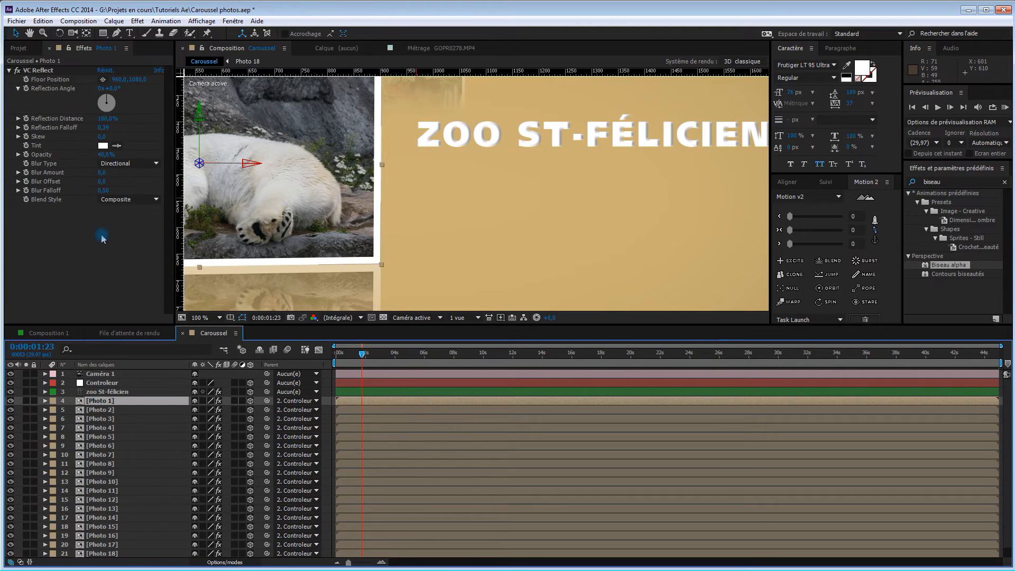
left_click(41, 71)
key("ctrl+c")
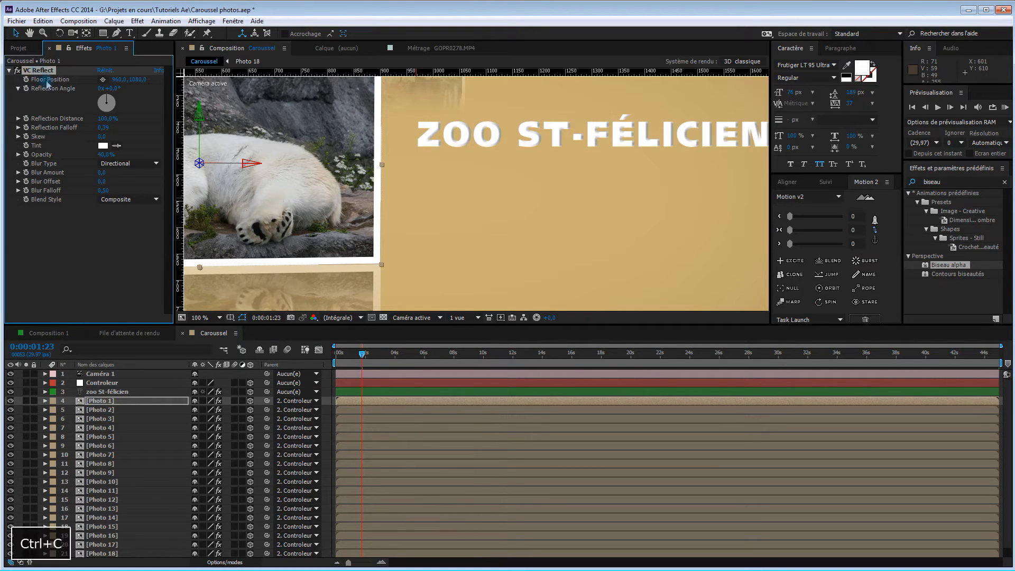
left_click(465, 132)
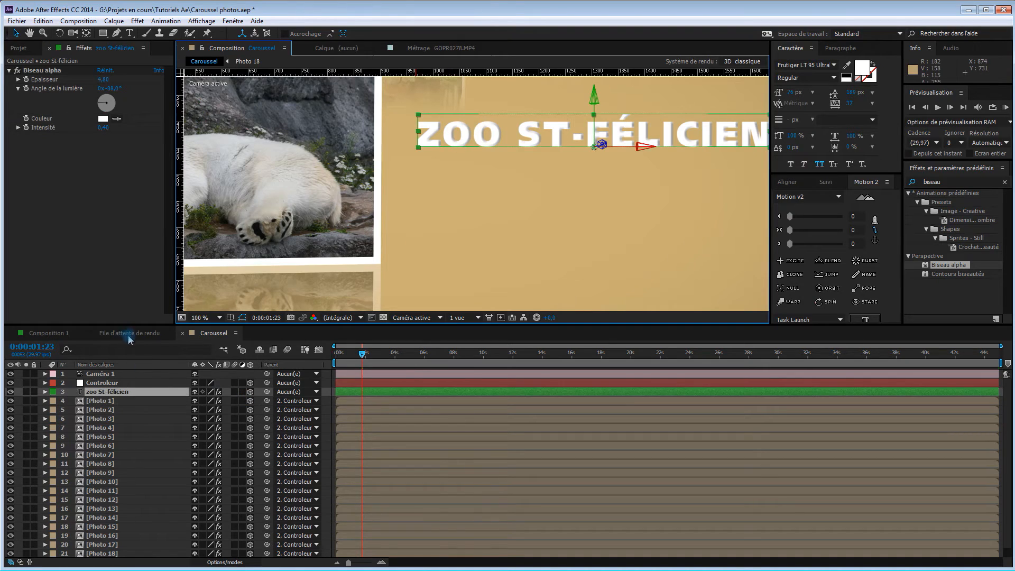
key("ctrl+v")
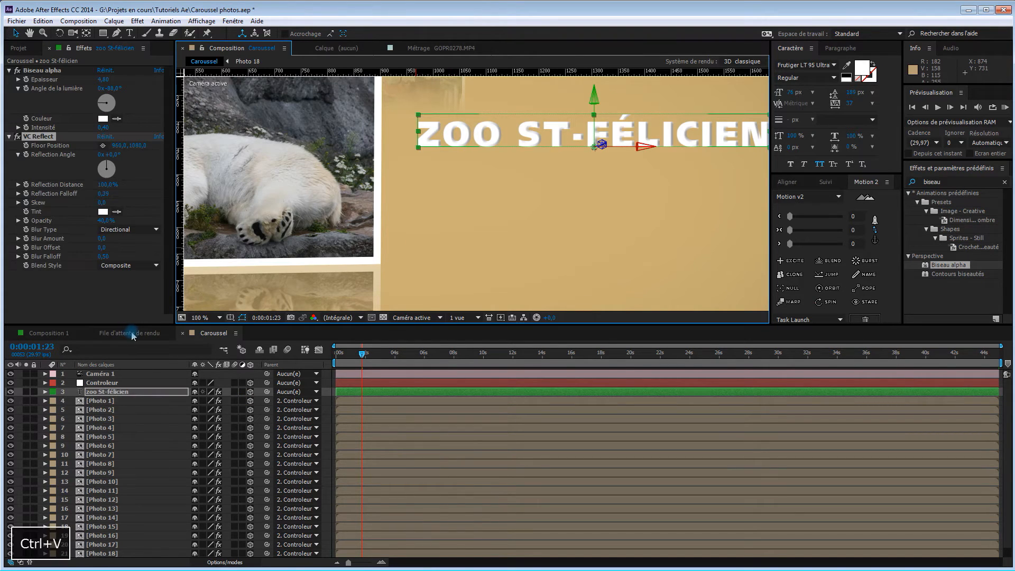
left_click(9, 70)
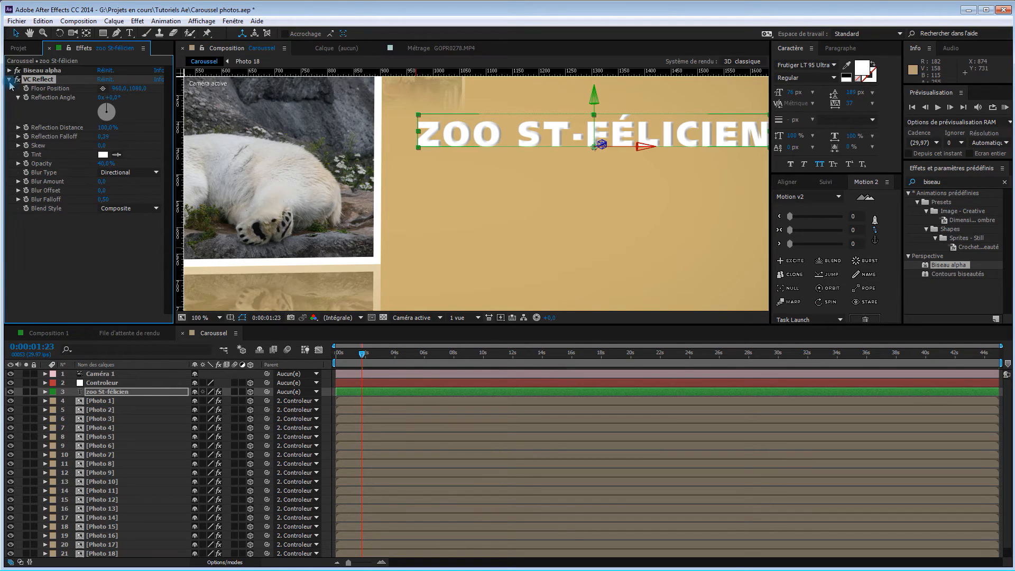
left_click(10, 79)
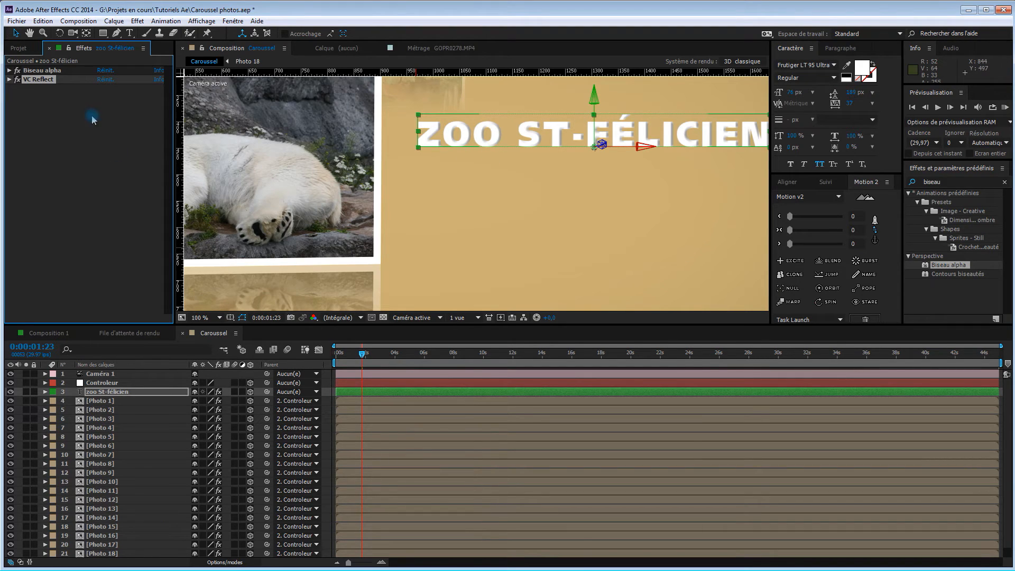
left_click(9, 80)
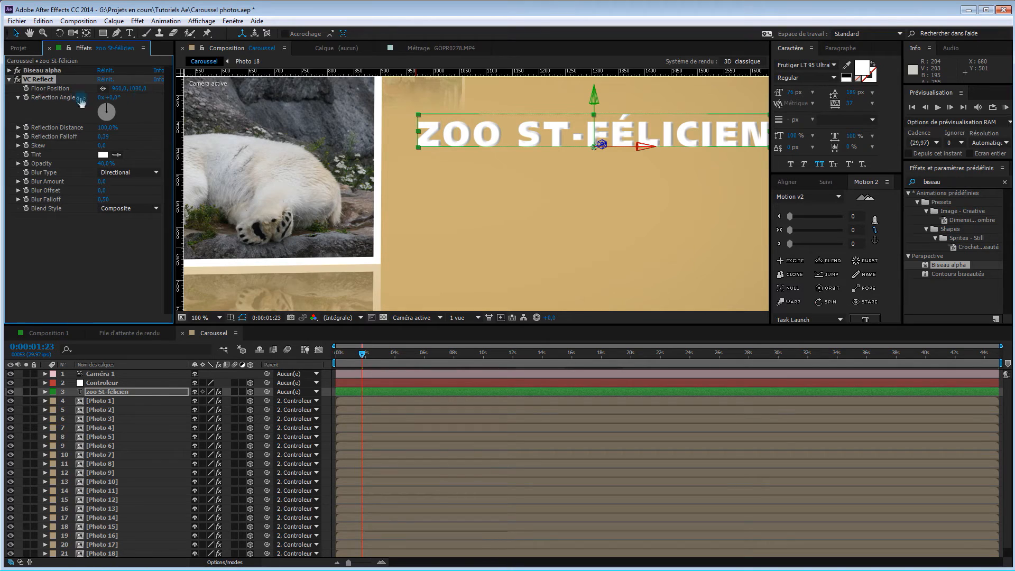
Set the title's VC Reflect Floor Position Y to 449,0 so the reflection starts at the base of the letters
left_click(138, 87)
type("839")
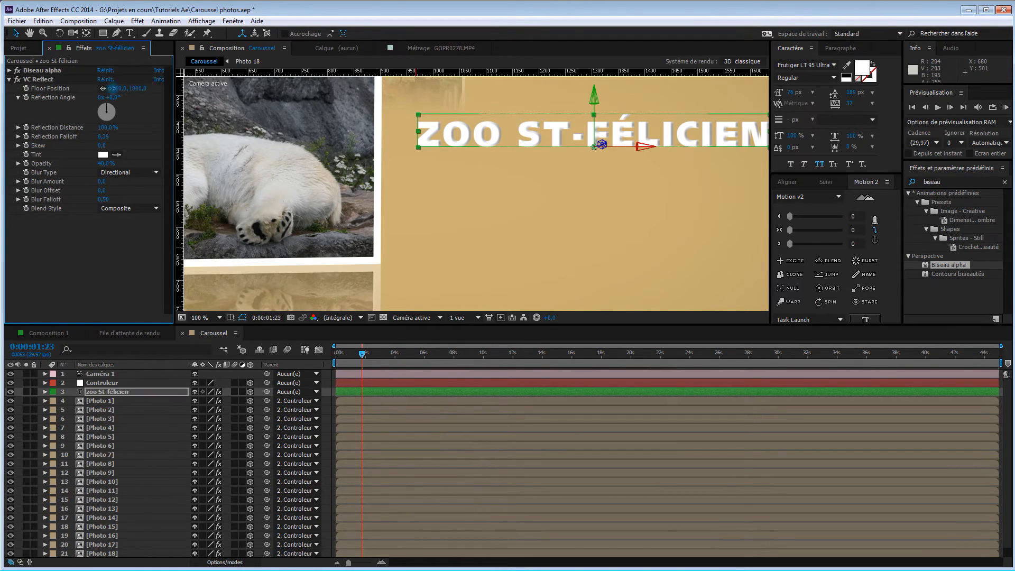
key("Return")
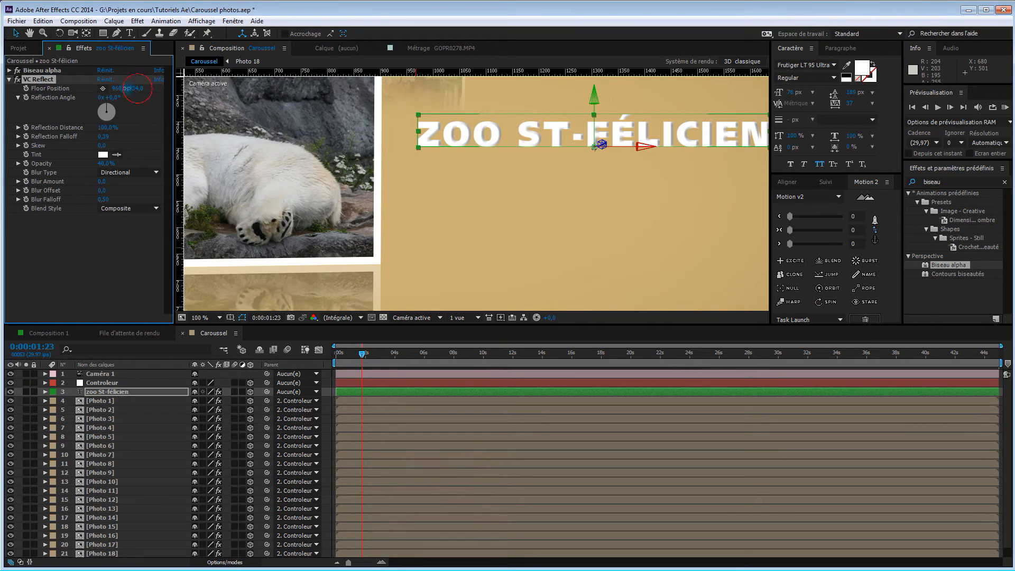
left_click_drag(66, 223, 59, 320)
left_click_drag(132, 88, 3, 110)
left_click_drag(91, 82, 2, 85)
mouse_move(135, 88)
left_mouse_down()
mouse_move(98, 94)
mouse_move(116, 96)
left_mouse_up()
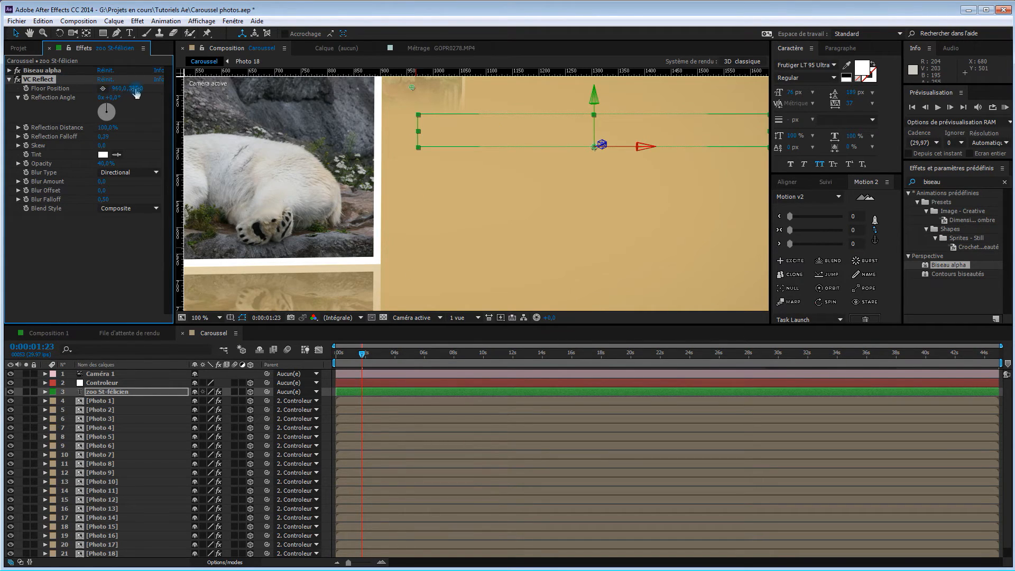
left_click_drag(181, 99, 161, 122)
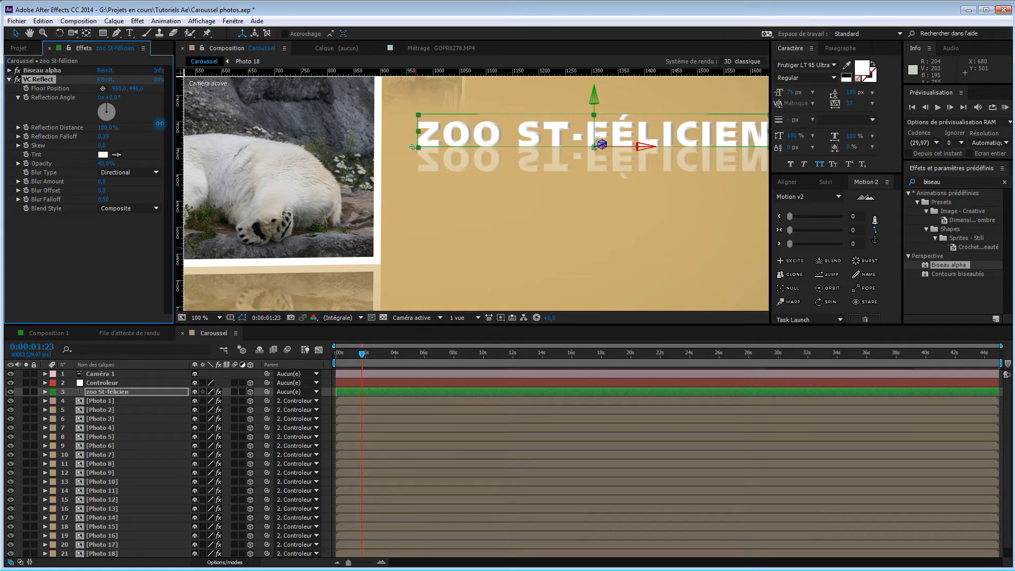
left_click_drag(161, 122, 162, 122)
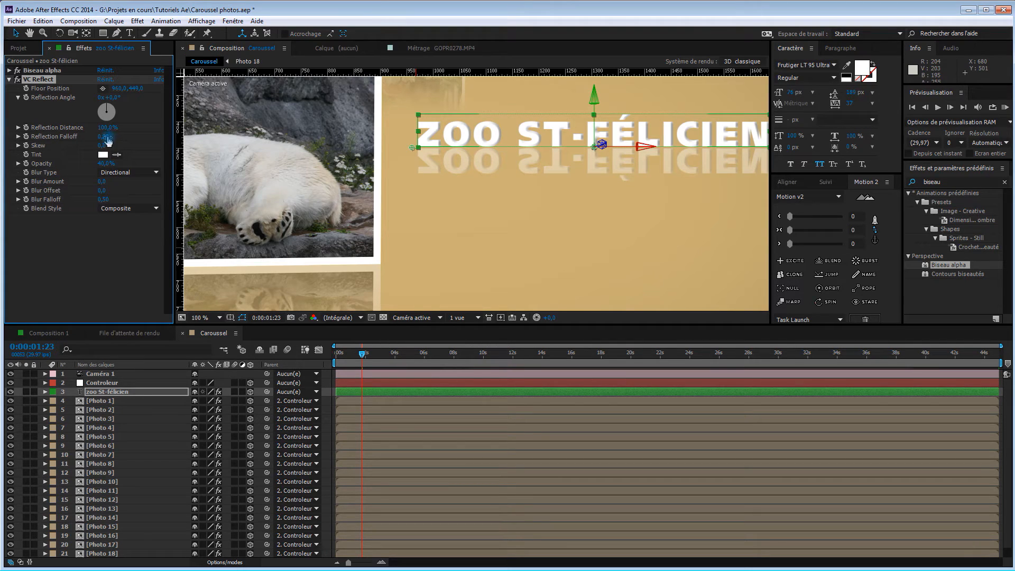
Set the title's VC Reflect Reflection Falloff to 0,05 and collapse the effect
left_click_drag(103, 136, 79, 134)
left_click_drag(71, 138, 73, 138)
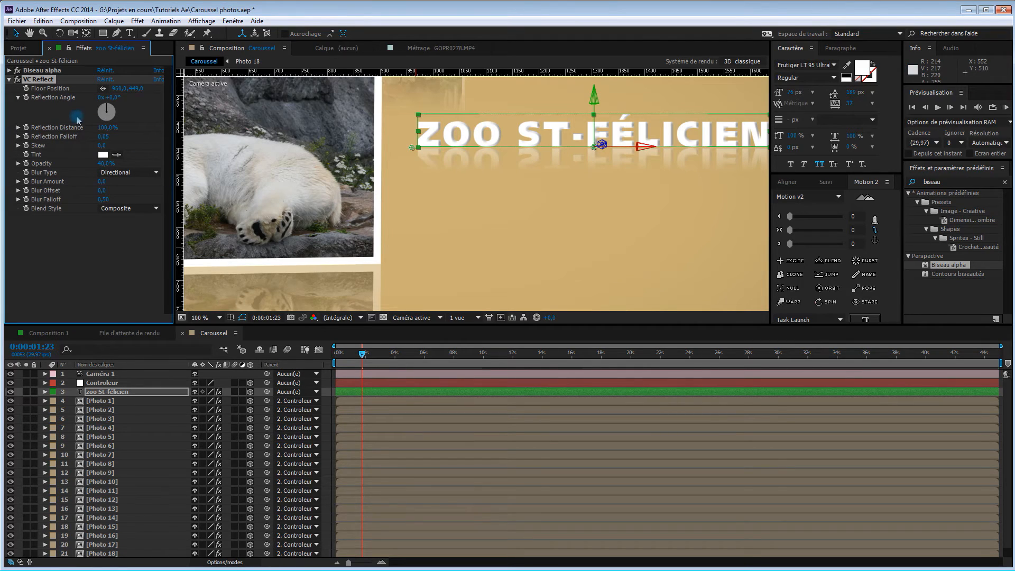
left_click(10, 79)
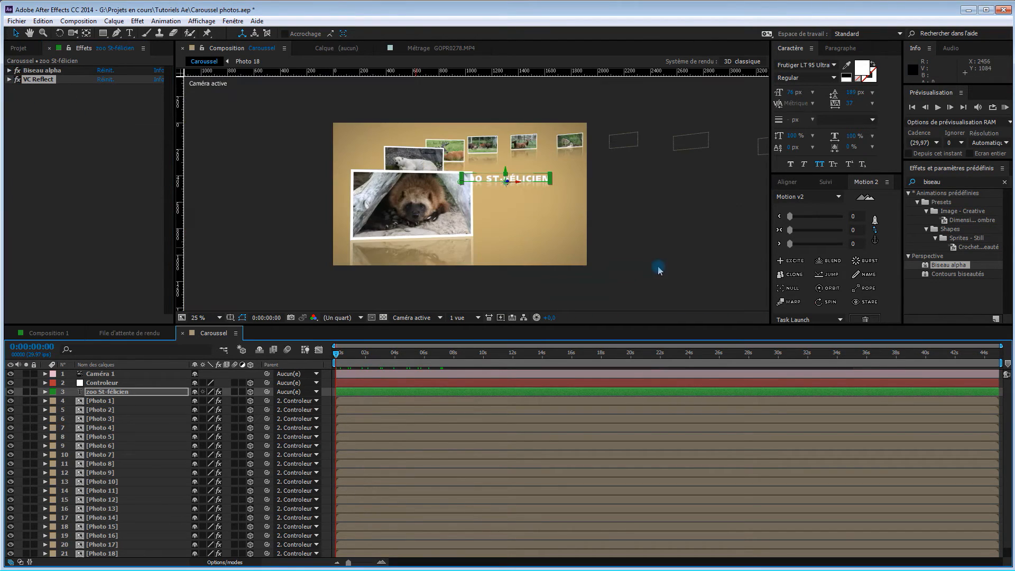
Check the title against the passing photos, nudge it slightly to the right, and go to 0:00:02:09
left_click_drag(338, 355, 373, 360)
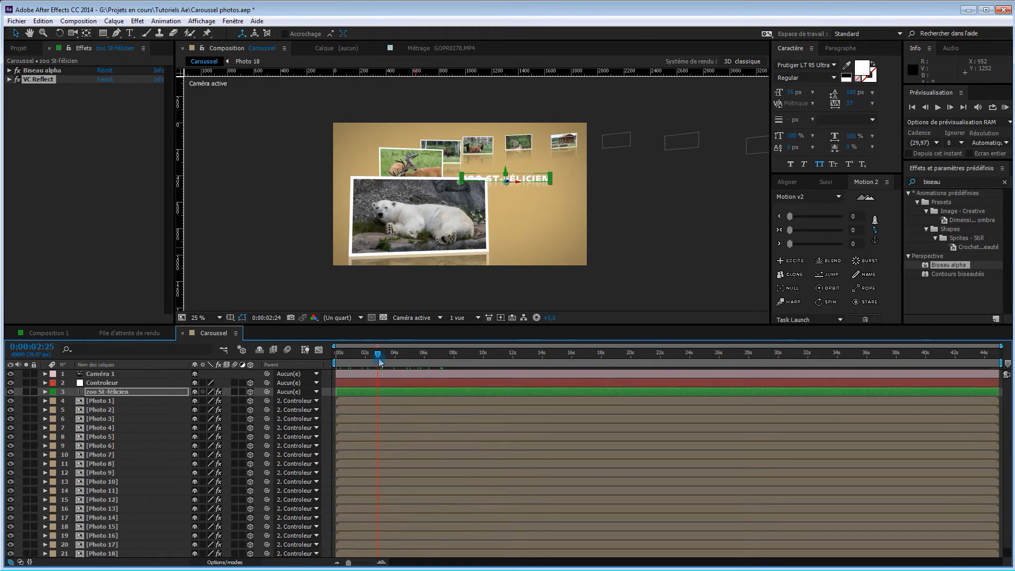
left_click_drag(380, 360, 333, 360)
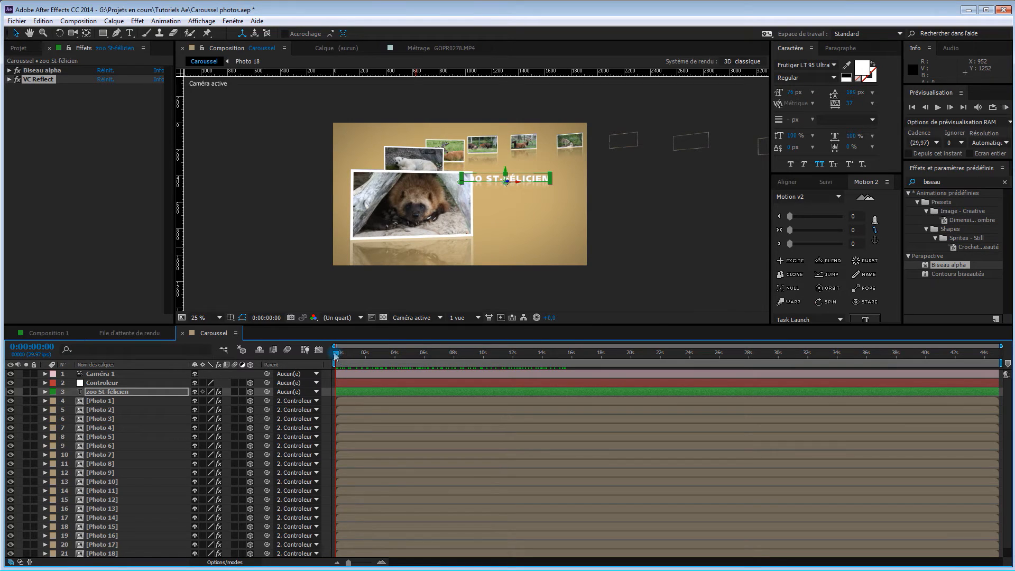
left_click_drag(336, 356, 366, 364)
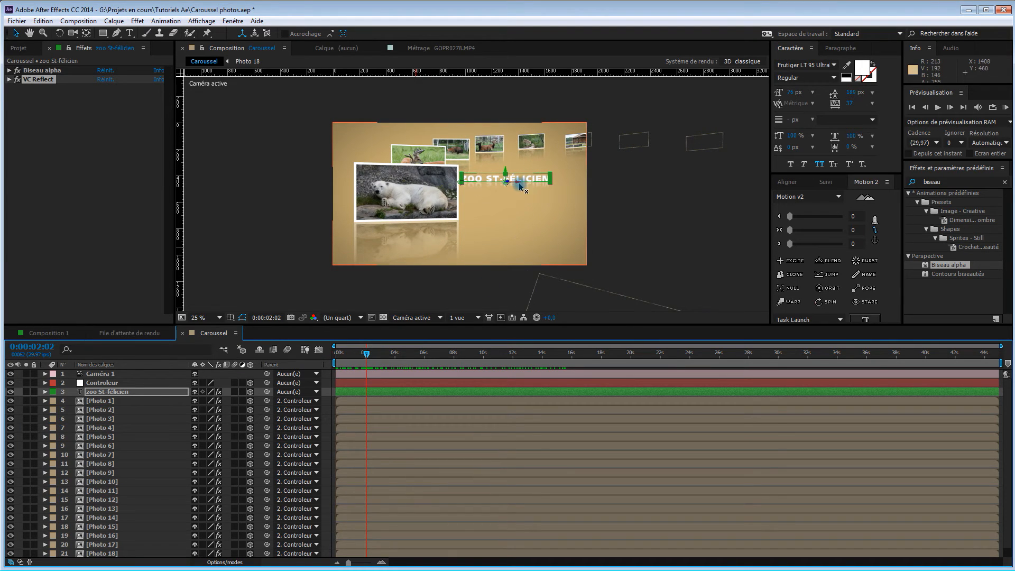
left_click_drag(517, 184, 524, 183)
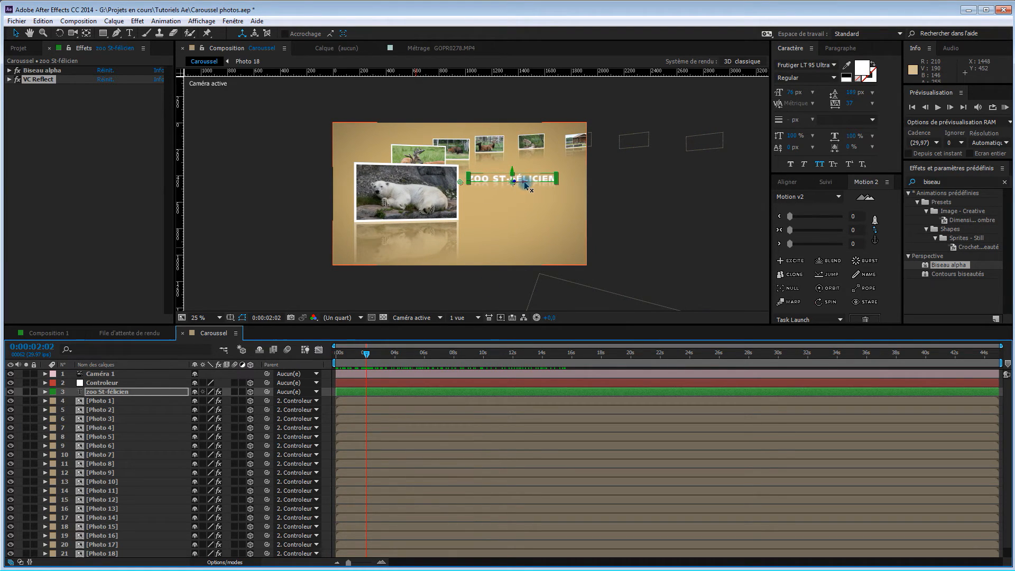
left_click_drag(367, 357, 371, 357)
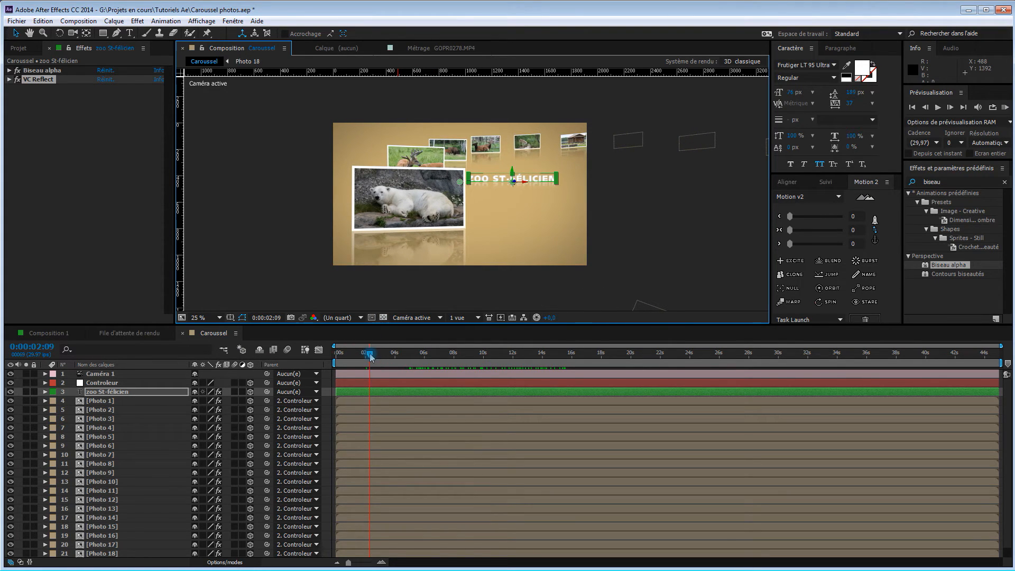
left_click(369, 356)
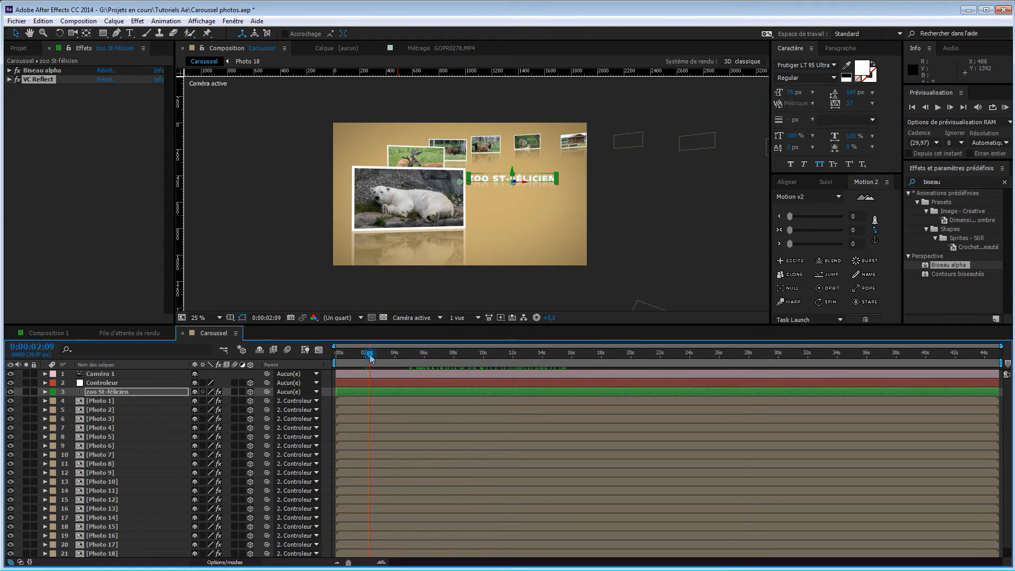
Switch to Vue personnalisée 1, reveal Caméra 1's camera options, and set Profondeur de champ to Oui
left_click(416, 317)
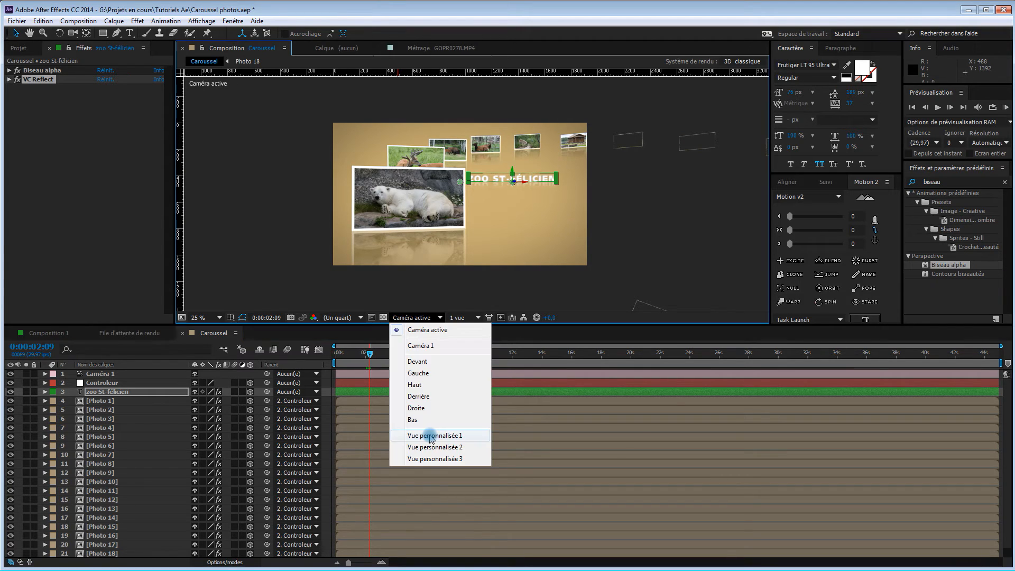
left_click(428, 436)
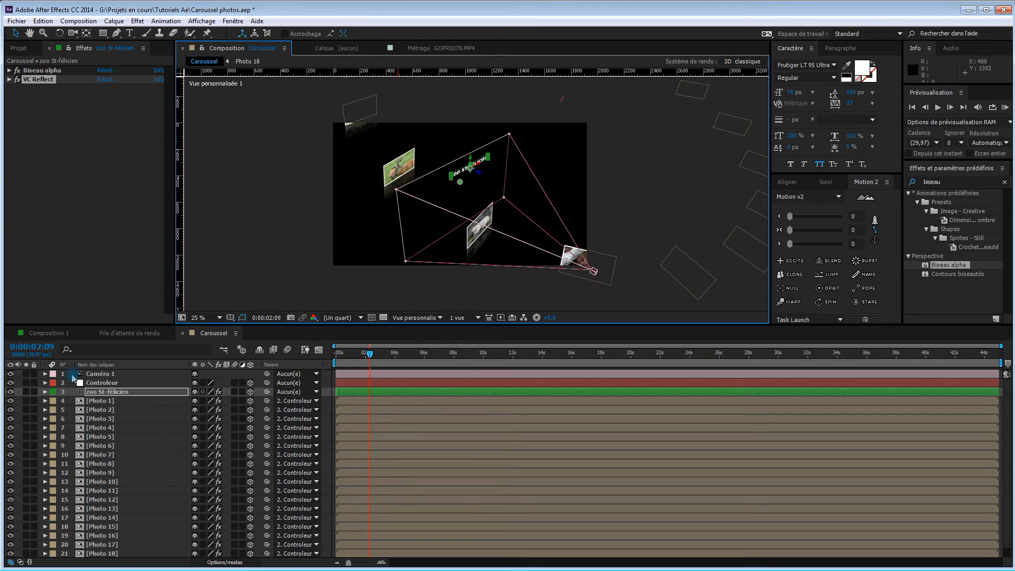
left_click(45, 373)
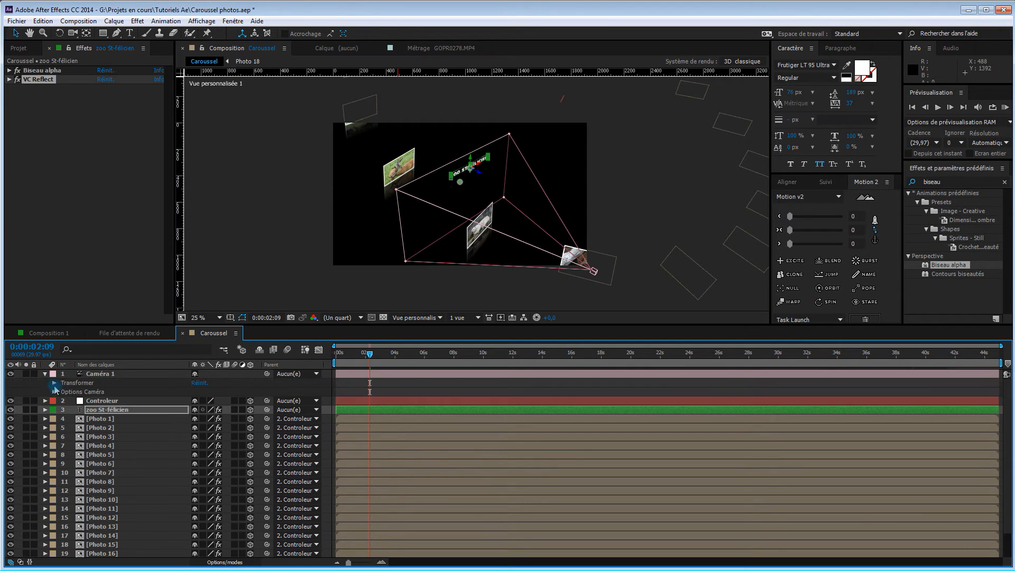
left_click(45, 374)
left_click(97, 374)
key("a")
key("a")
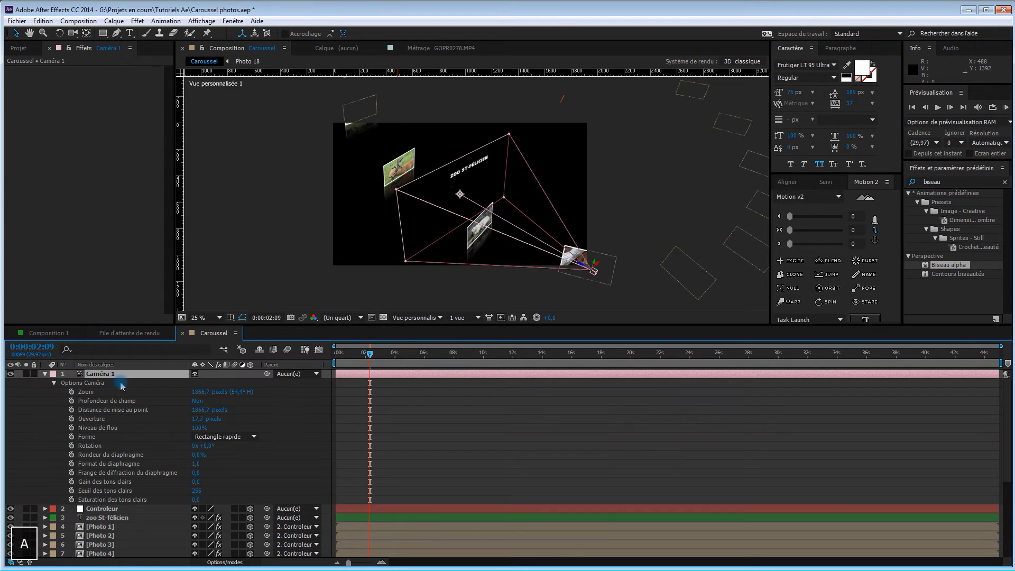
left_click(198, 401)
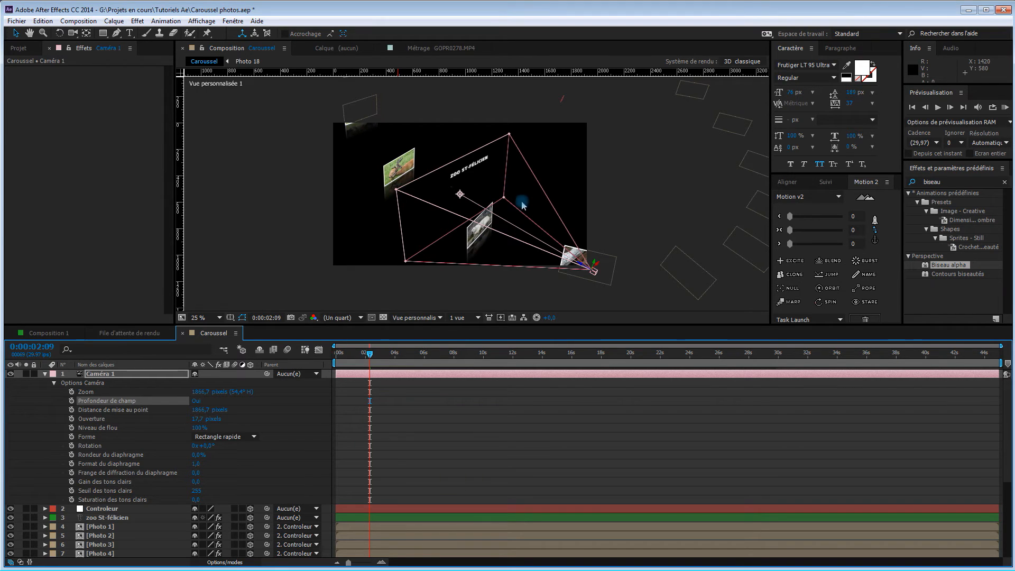
left_click(197, 403)
Set Caméra 1's Distance de mise au point to 1256,7 pixels so the focal plane meets the foreground polar bear photo
left_click_drag(202, 412, 61, 364)
left_click(434, 251)
key("c")
left_click_drag(448, 228, 468, 222)
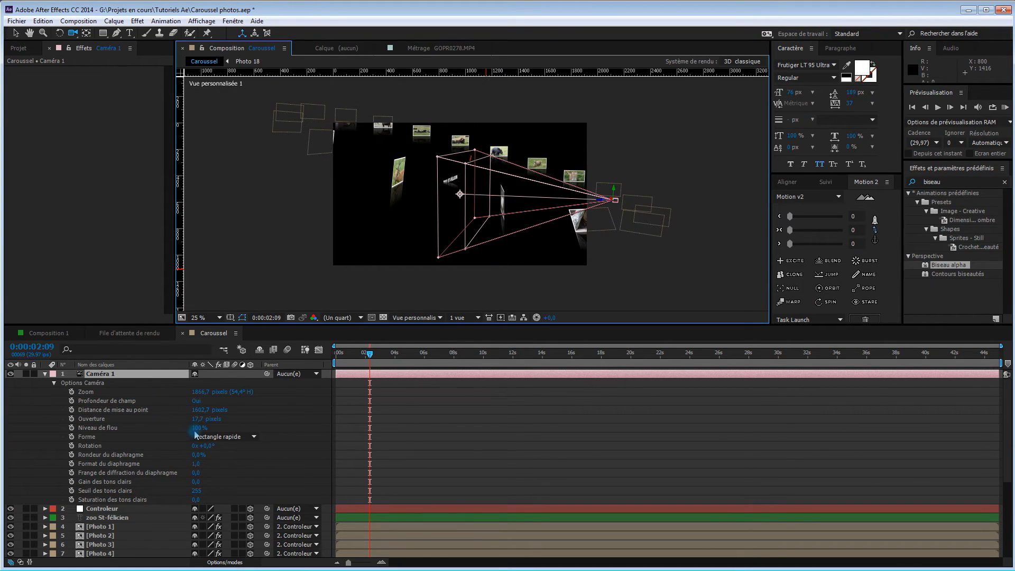
left_click_drag(199, 409, 317, 272)
left_click_drag(419, 211, 419, 210)
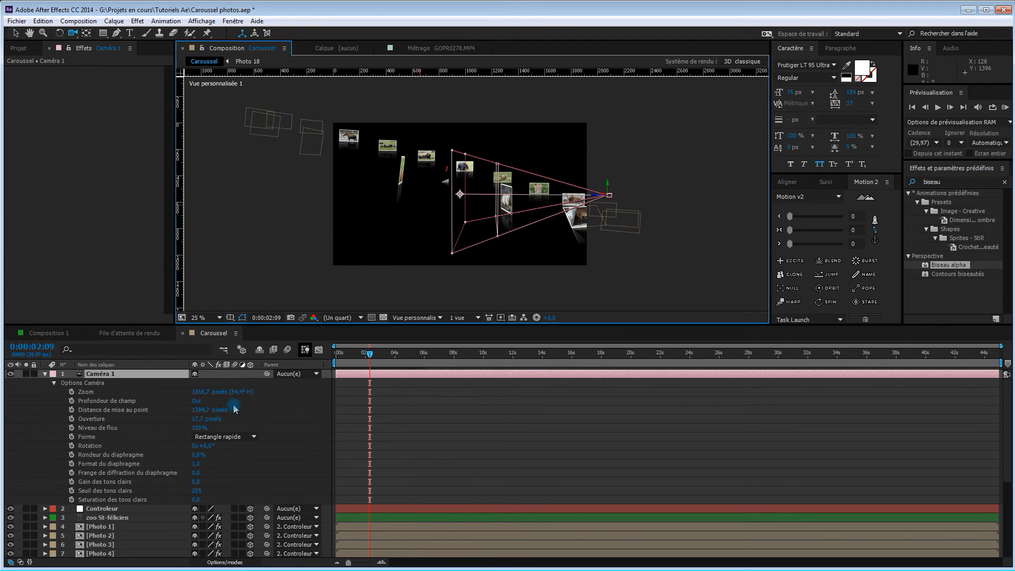
left_click_drag(198, 408, 107, 386)
mouse_move(502, 251)
left_mouse_down()
mouse_move(494, 267)
mouse_move(511, 282)
mouse_move(502, 287)
mouse_move(494, 277)
mouse_move(502, 246)
left_mouse_up()
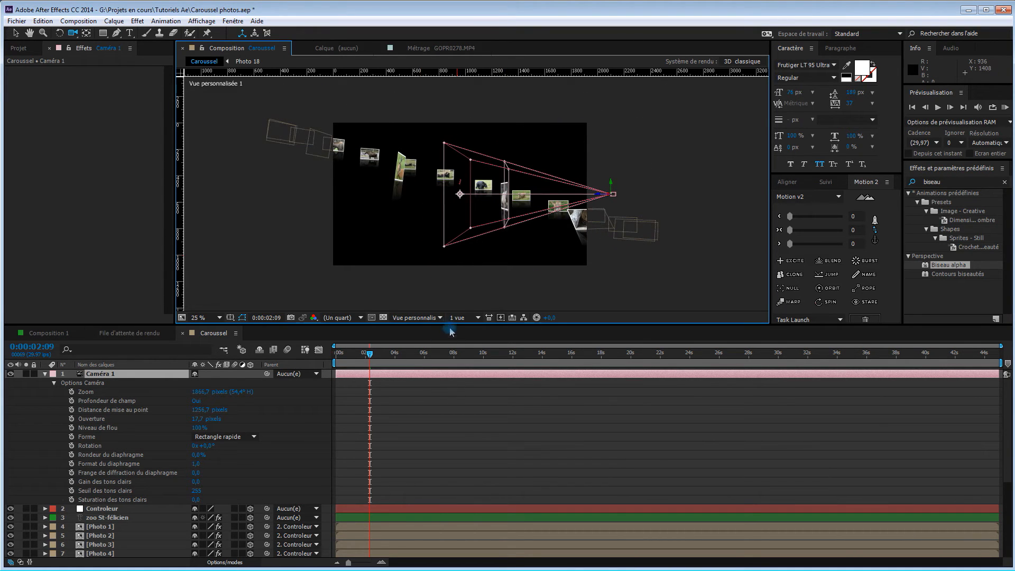
Return to the active camera view and increase Caméra 1's Ouverture to blur the distant photos
left_click(416, 317)
left_click(427, 330)
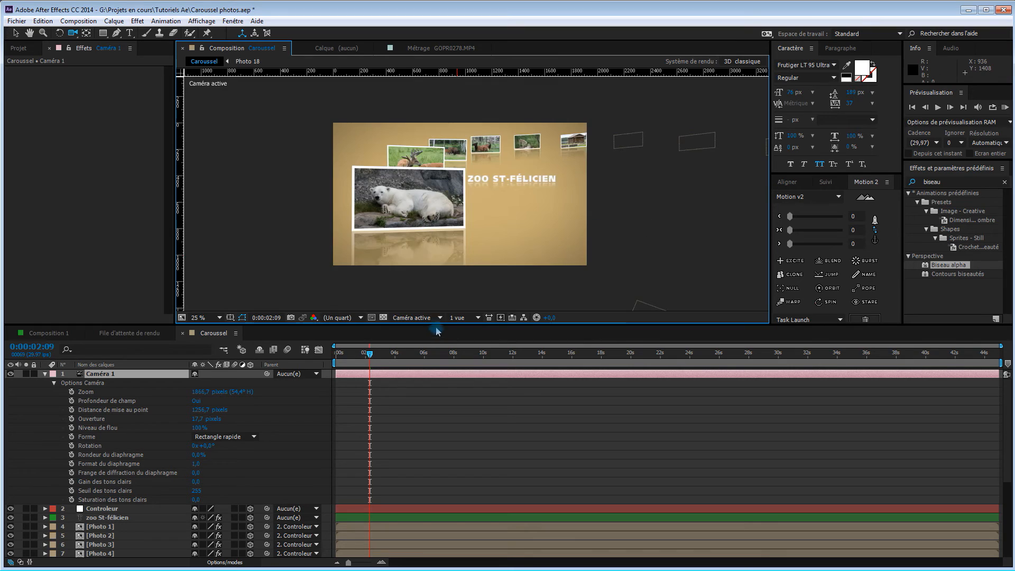
left_click_drag(196, 420, 260, 420)
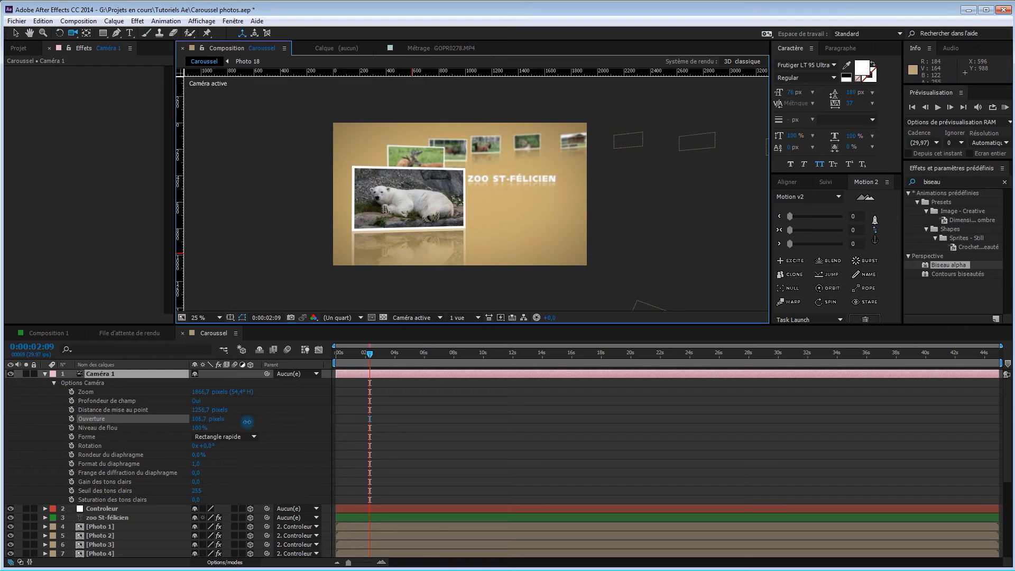
left_click_drag(246, 422, 247, 422)
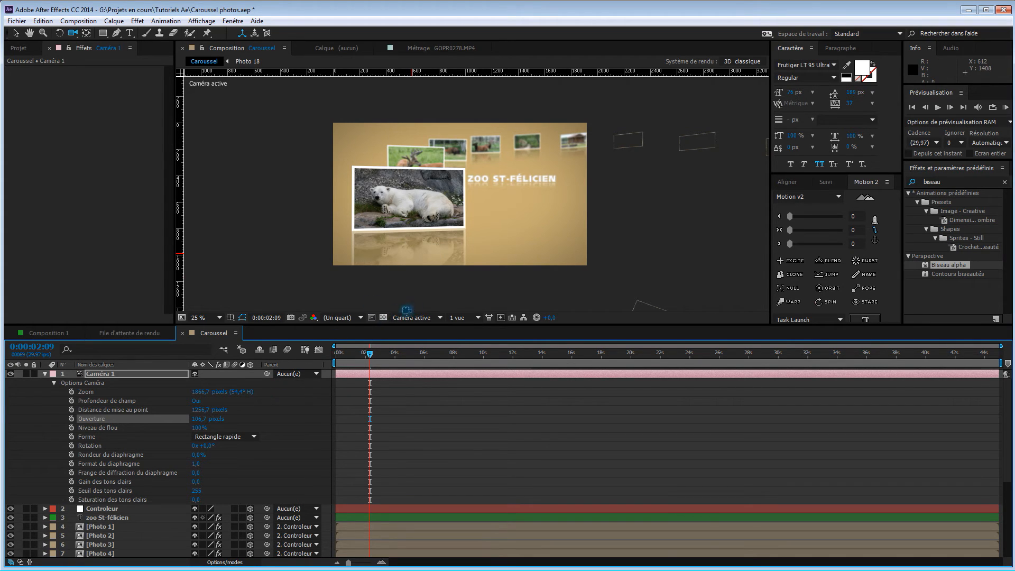
In Vue personnalisée 1, move the zoo St-félicien title along its Z axis toward Caméra 1's focal plane
left_click(415, 318)
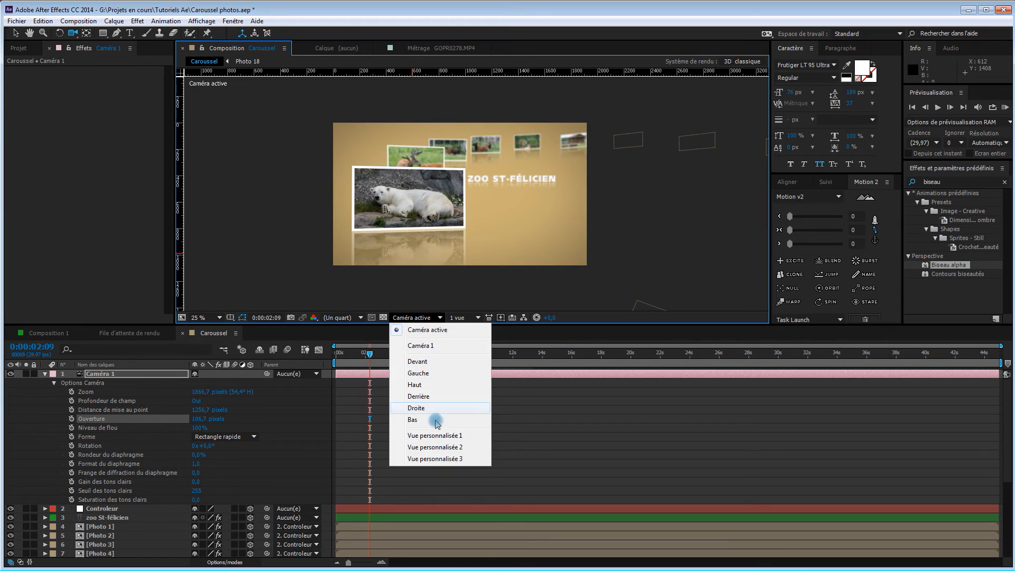
left_click(446, 437)
left_click_drag(525, 236, 505, 243)
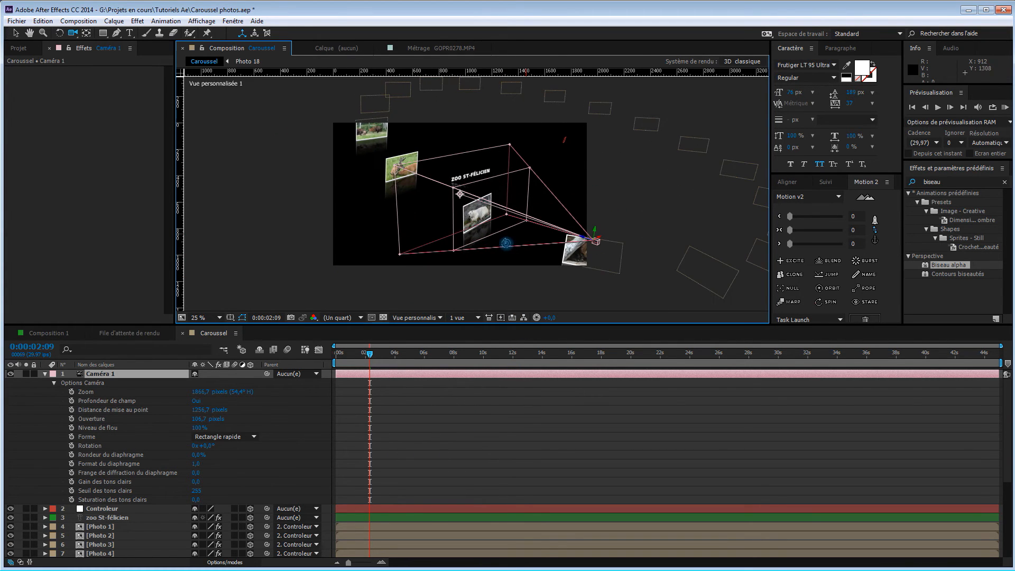
left_click(125, 519)
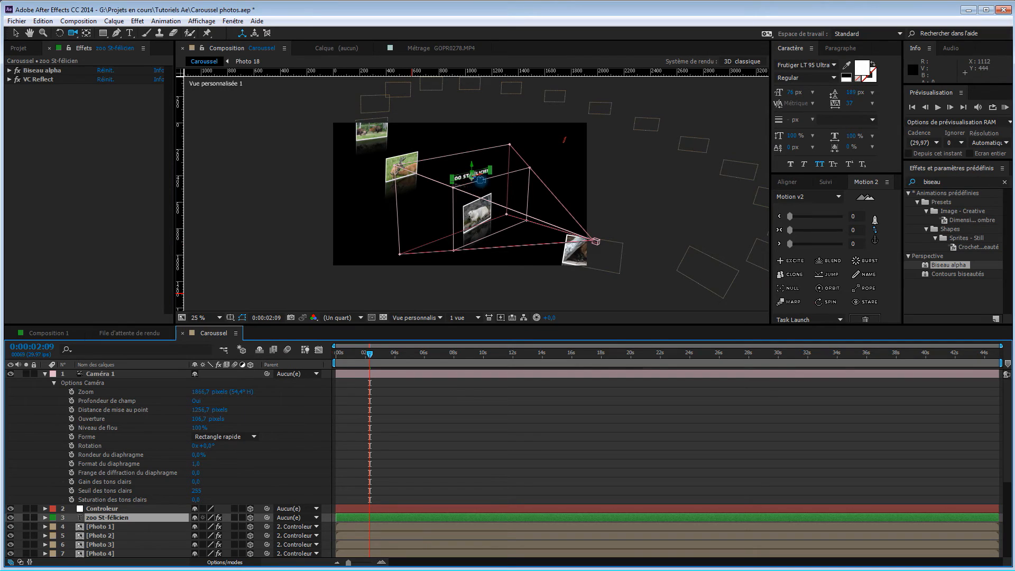
key("v")
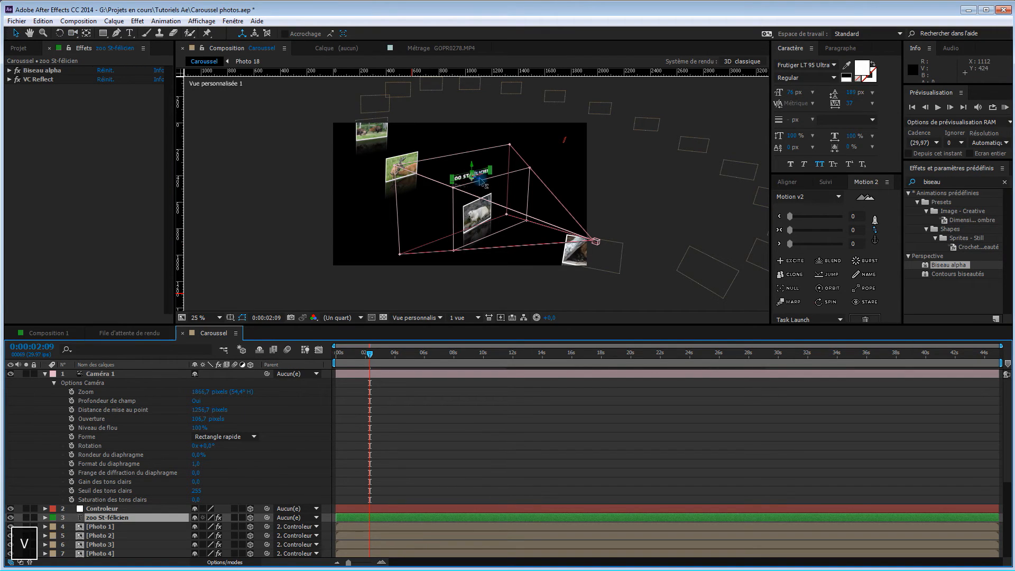
left_click_drag(481, 181, 563, 242)
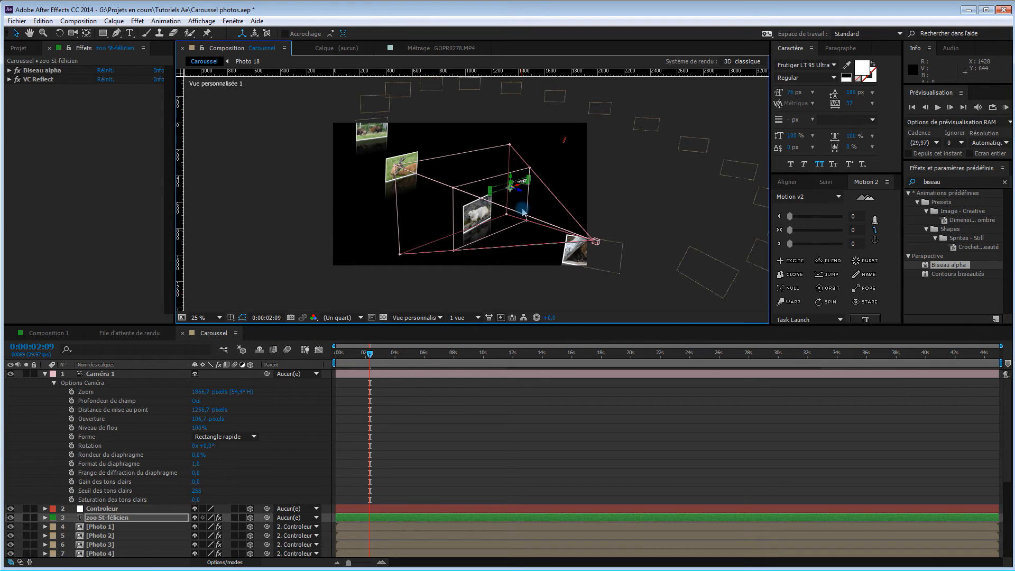
Fine-tune the title's depth to sit on Caméra 1's focal plane, and return to the active camera view
key("c")
left_click_drag(505, 229, 514, 178)
key("v")
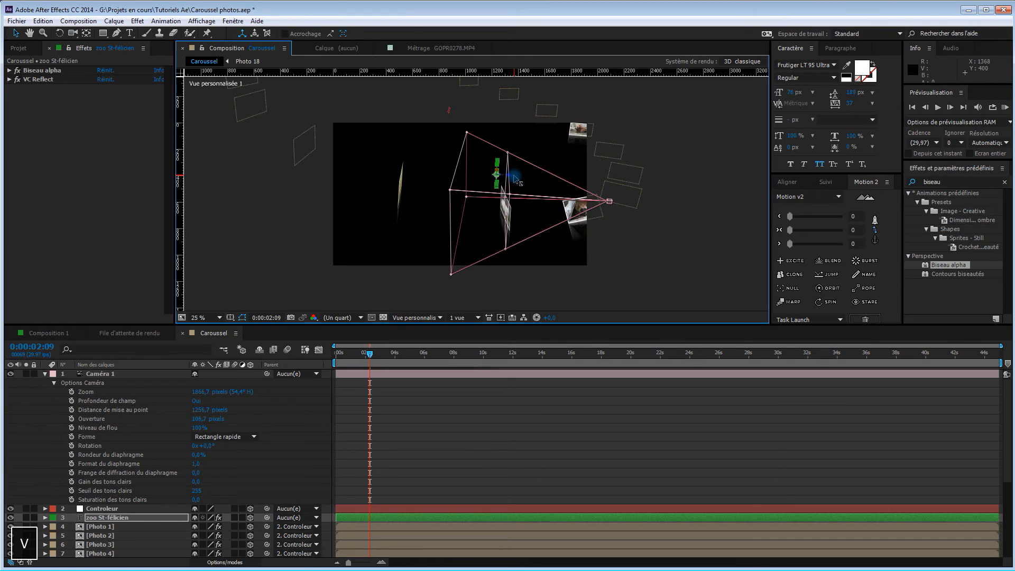
left_click_drag(518, 175, 525, 177)
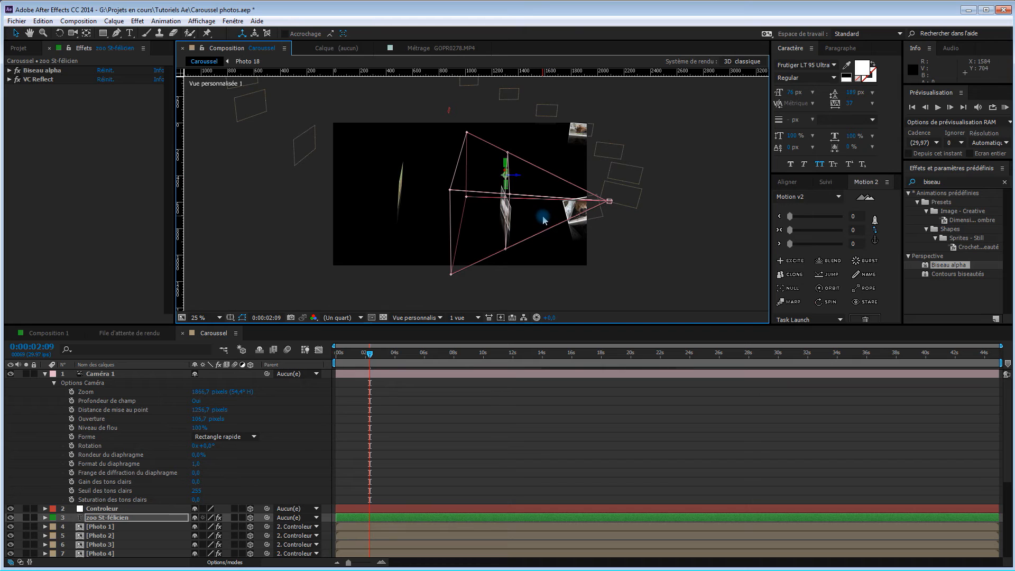
key("c")
left_click_drag(546, 214, 418, 290)
left_click_drag(496, 206, 500, 207)
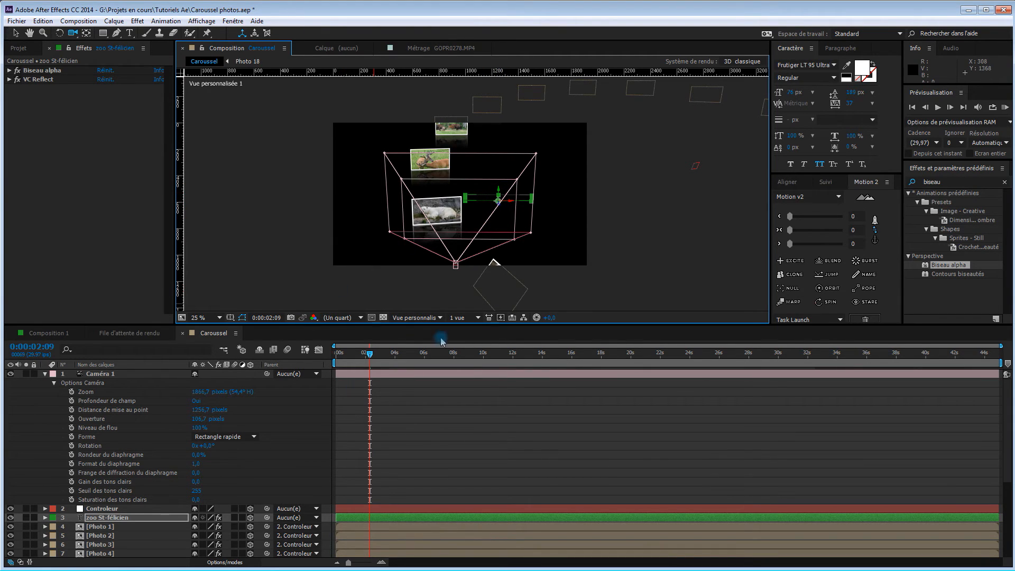
left_click(423, 321)
left_click(425, 331)
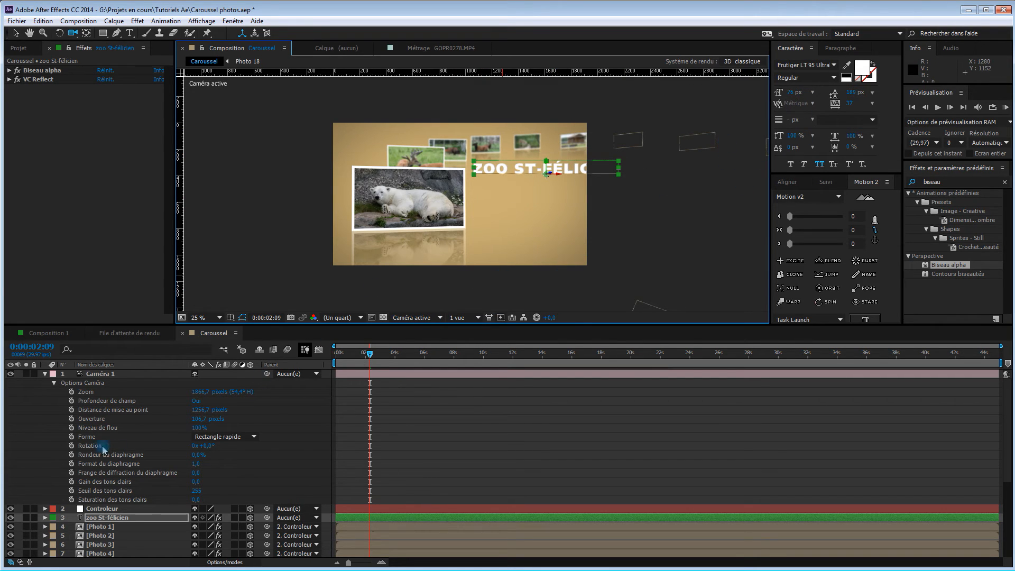
Collapse Caméra 1's options, set the title's Echelle to 66 %, and shift the title left so it fits in the frame
left_click(45, 374)
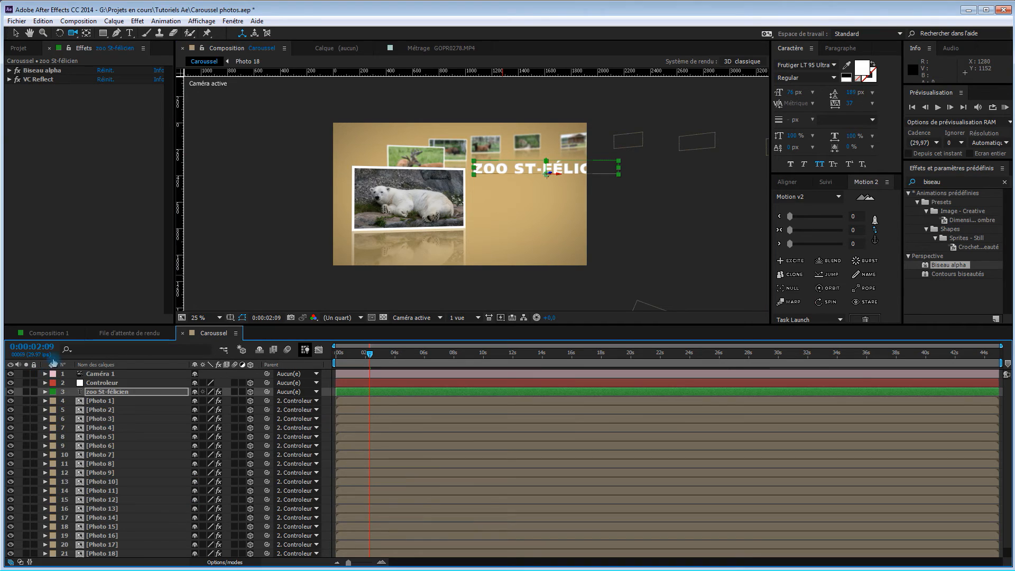
left_click(45, 392)
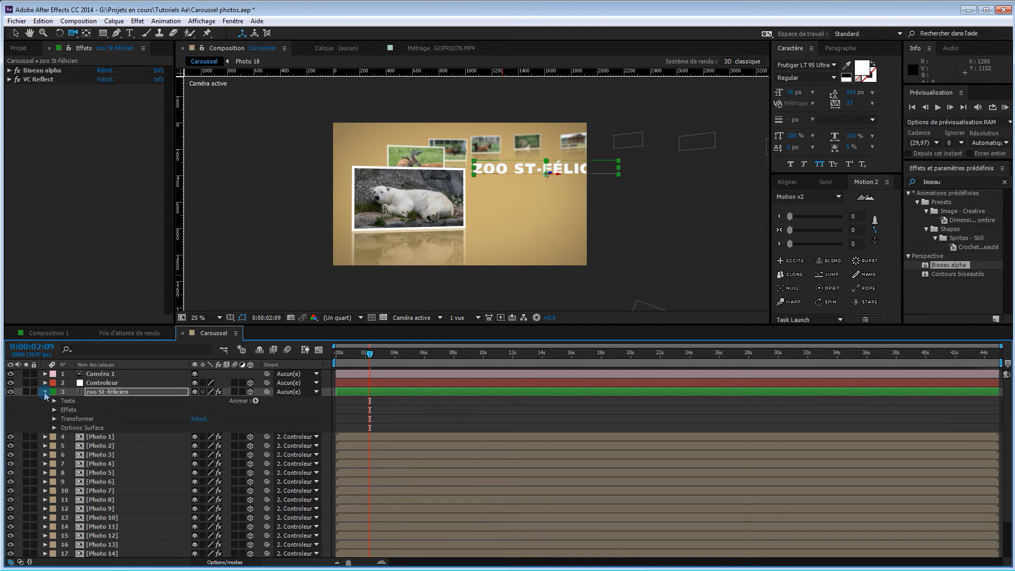
key("s")
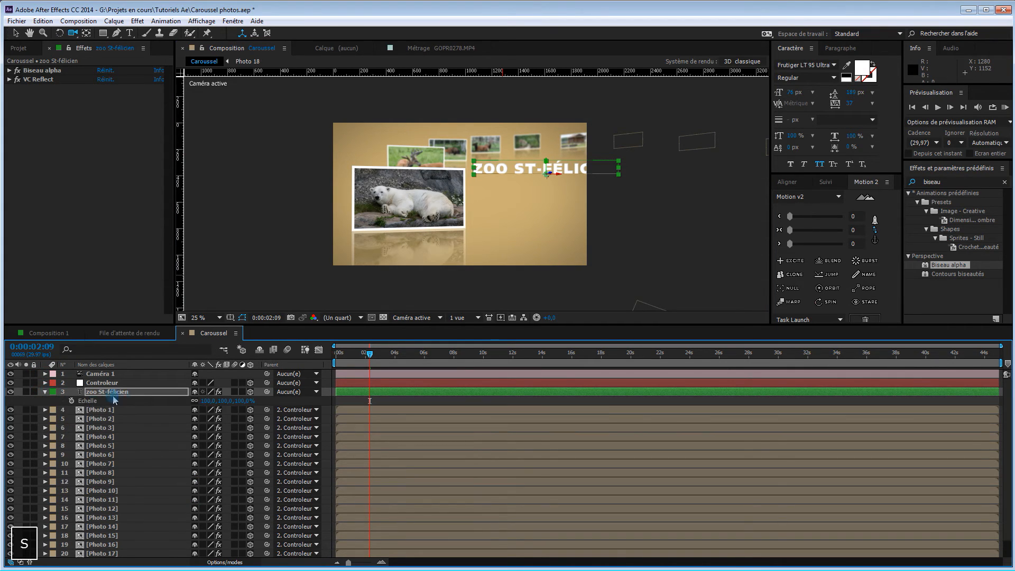
left_click_drag(243, 406, 236, 407)
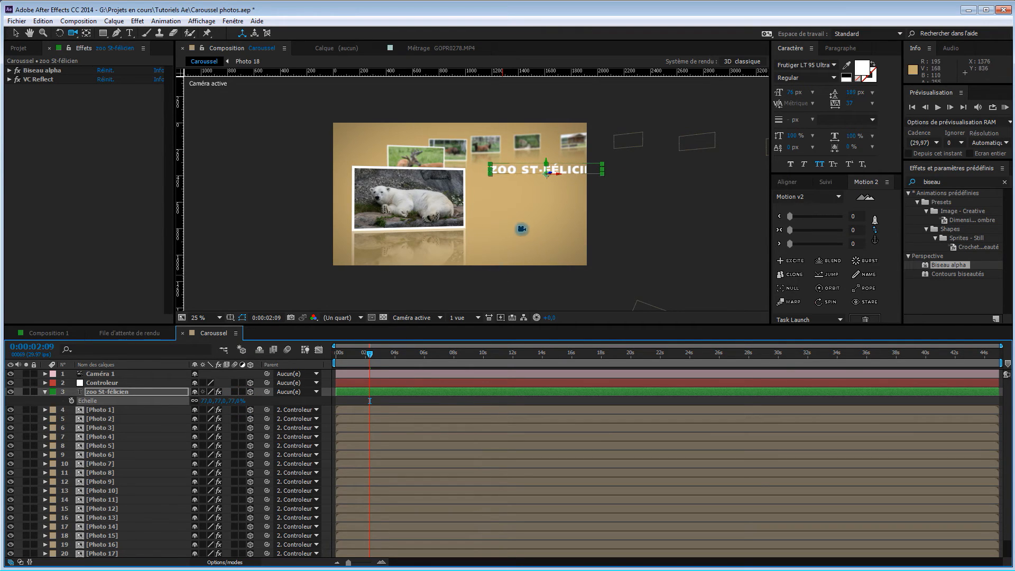
key("v")
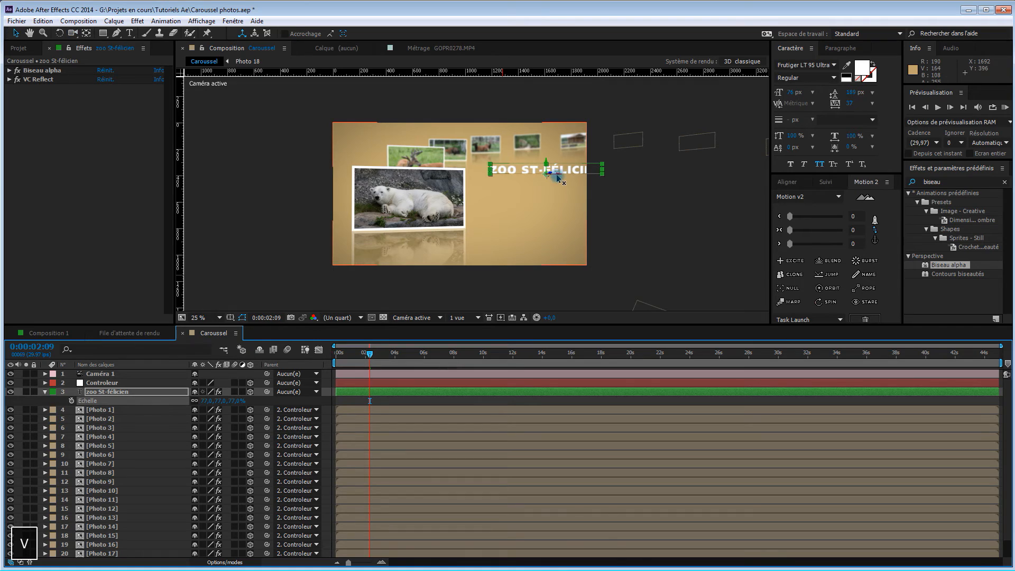
left_click_drag(558, 174, 545, 177)
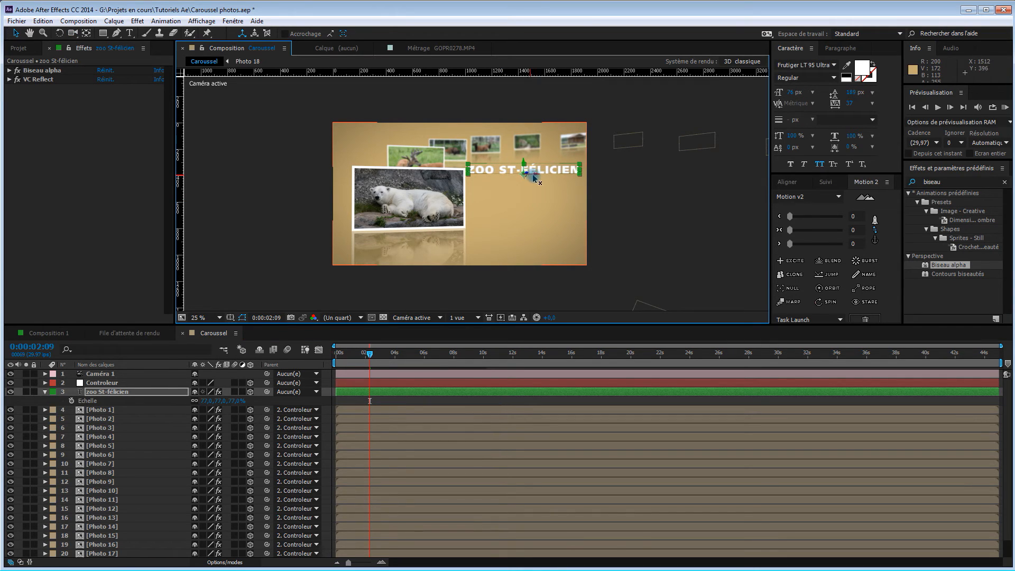
left_click_drag(236, 403, 230, 400)
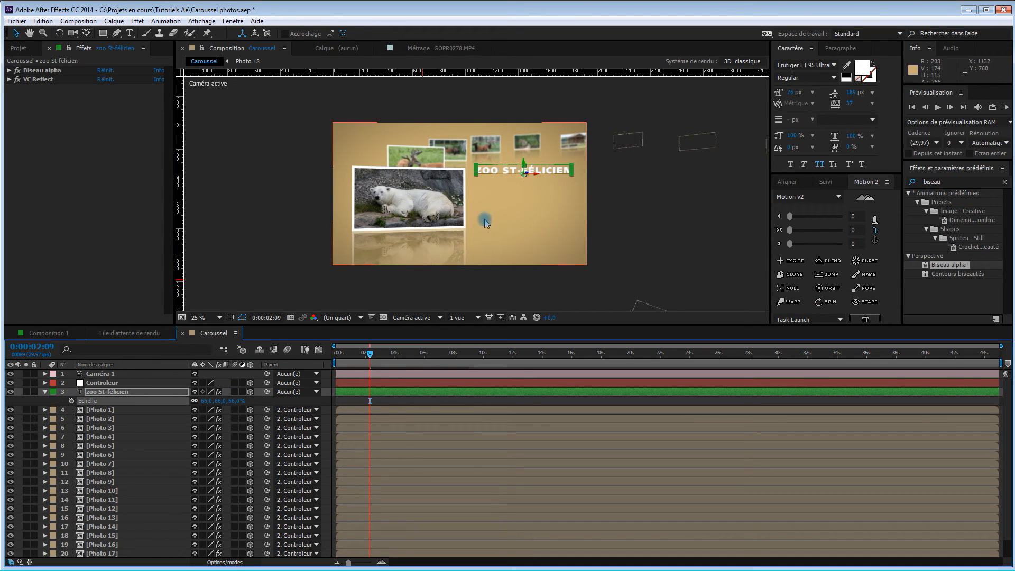
Lower the title beside the foreground polar bear photo and check its placement against the passing photos
left_click_drag(524, 169, 526, 168)
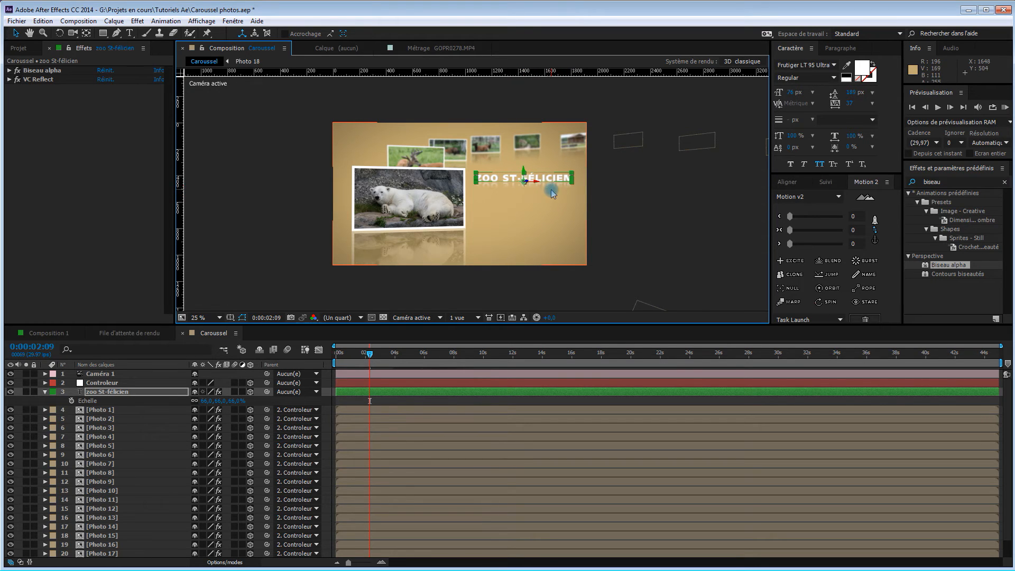
key("period")
key("period")
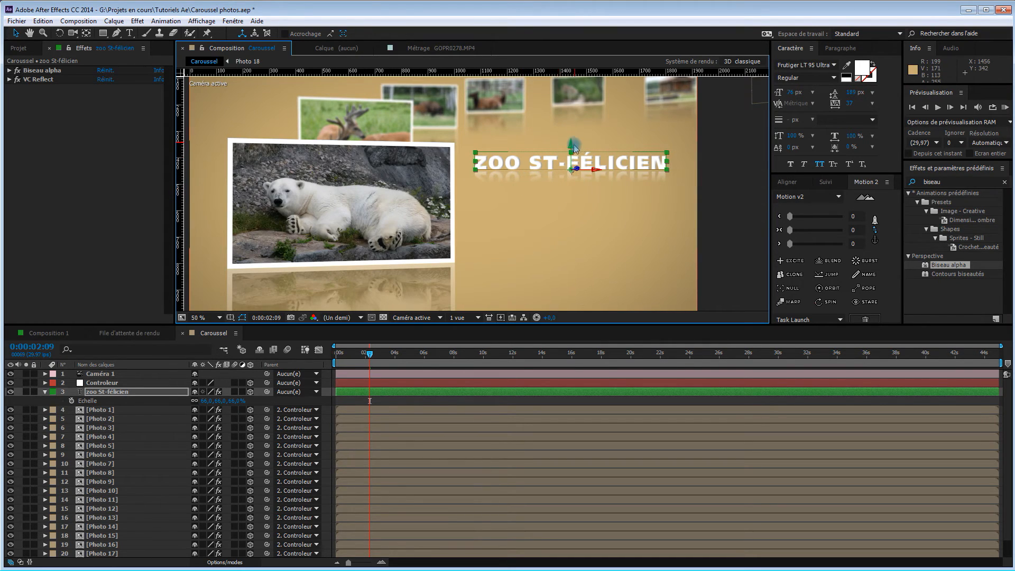
mouse_move(571, 148)
left_mouse_down()
mouse_move(572, 132)
mouse_move(574, 148)
left_mouse_up()
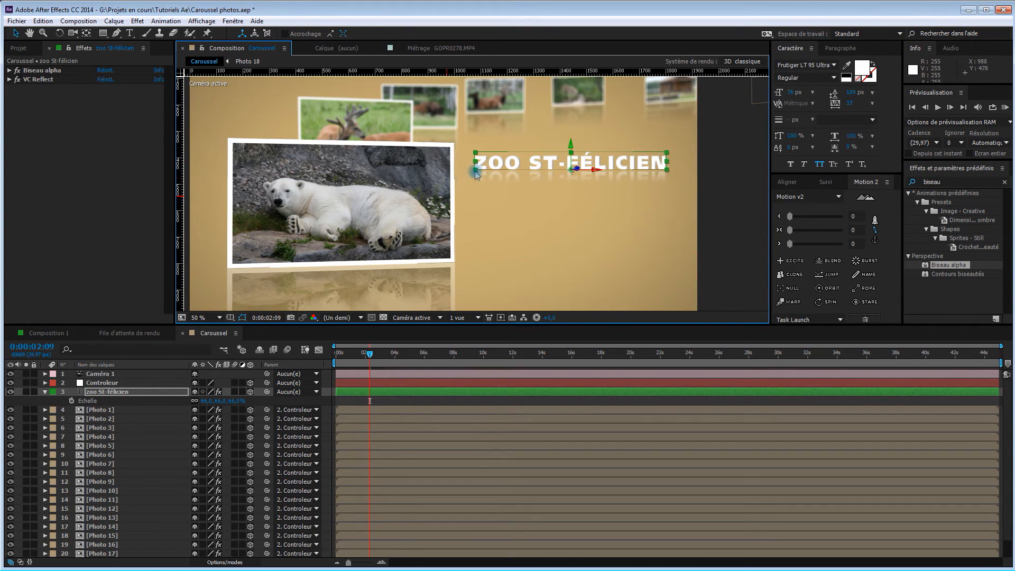
key("comma")
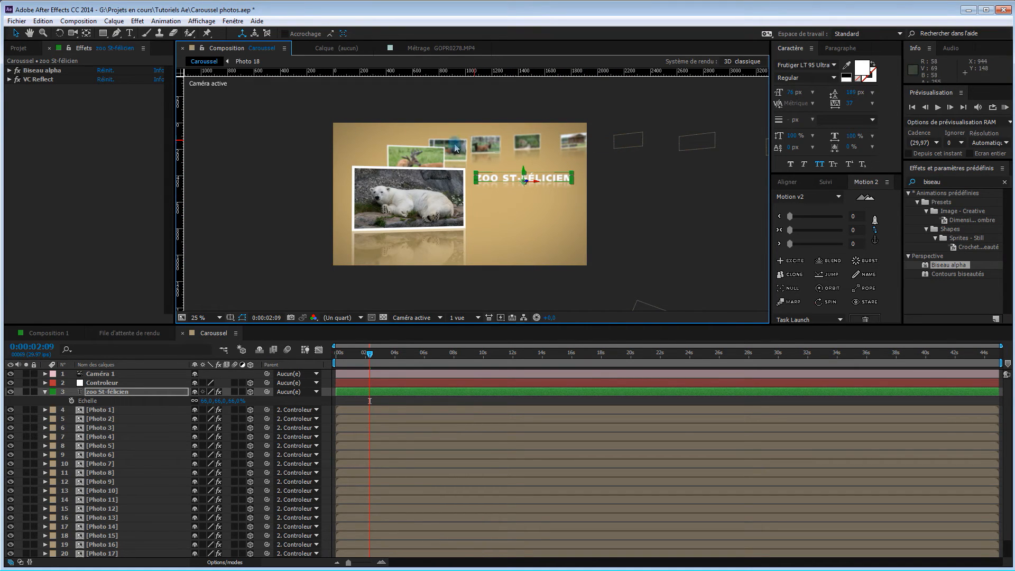
mouse_move(369, 353)
left_mouse_down()
mouse_move(318, 356)
mouse_move(371, 361)
left_mouse_up()
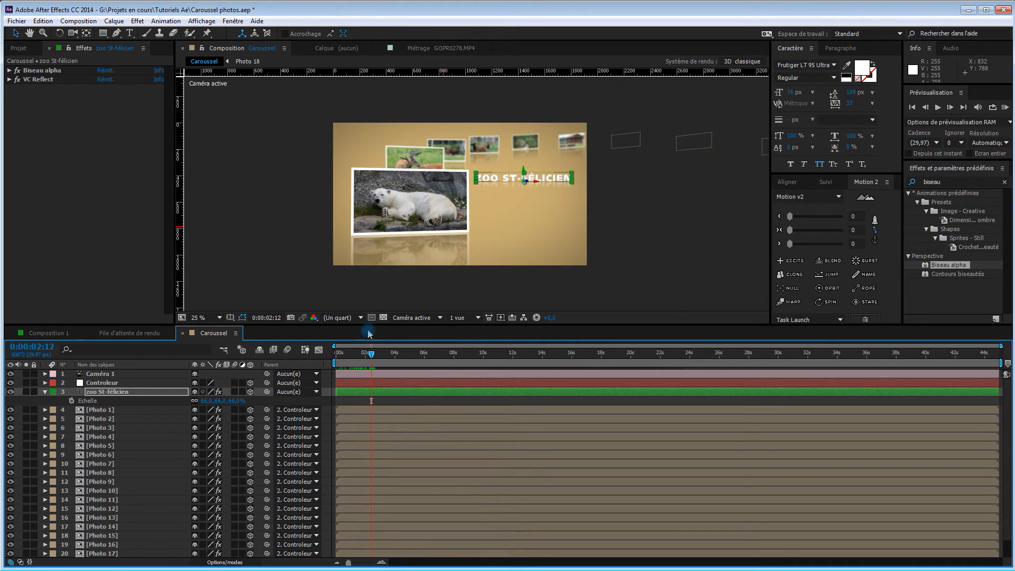
Return to 0:00:00:00, collapse the title layer, and show only Controleur's keyframed Rotation Y property
key("Home")
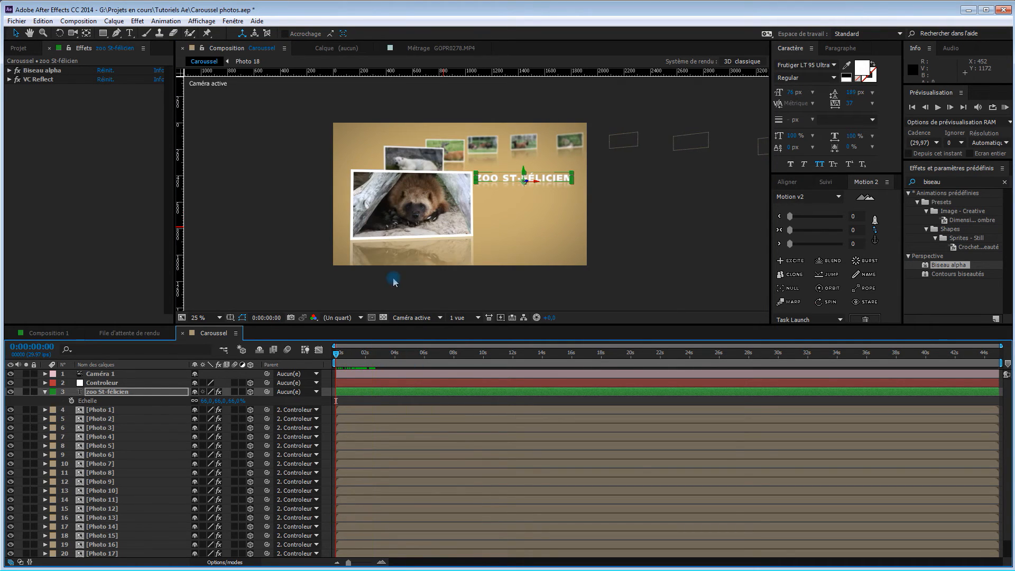
left_click(46, 387)
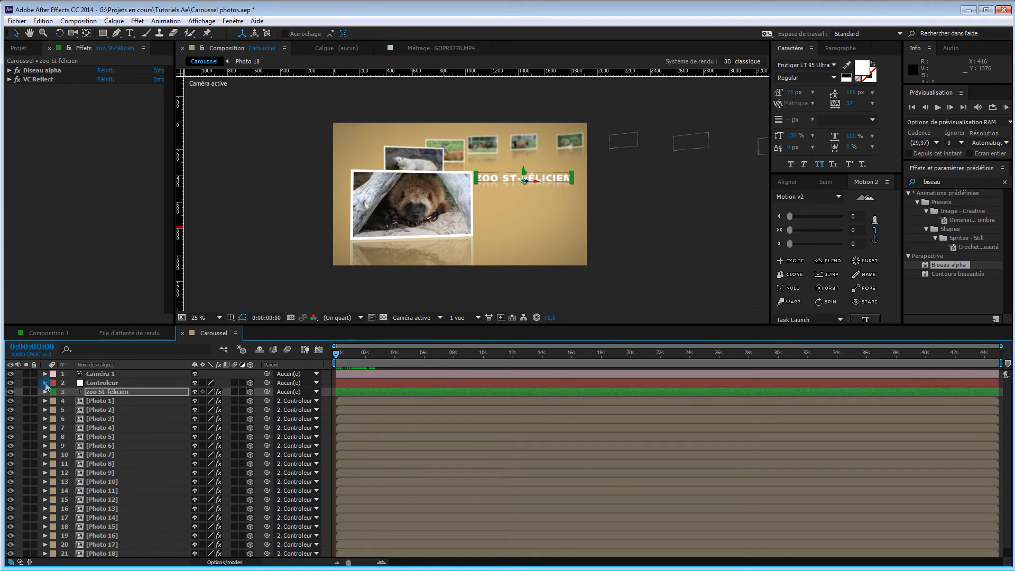
left_click(45, 383)
left_click(107, 385)
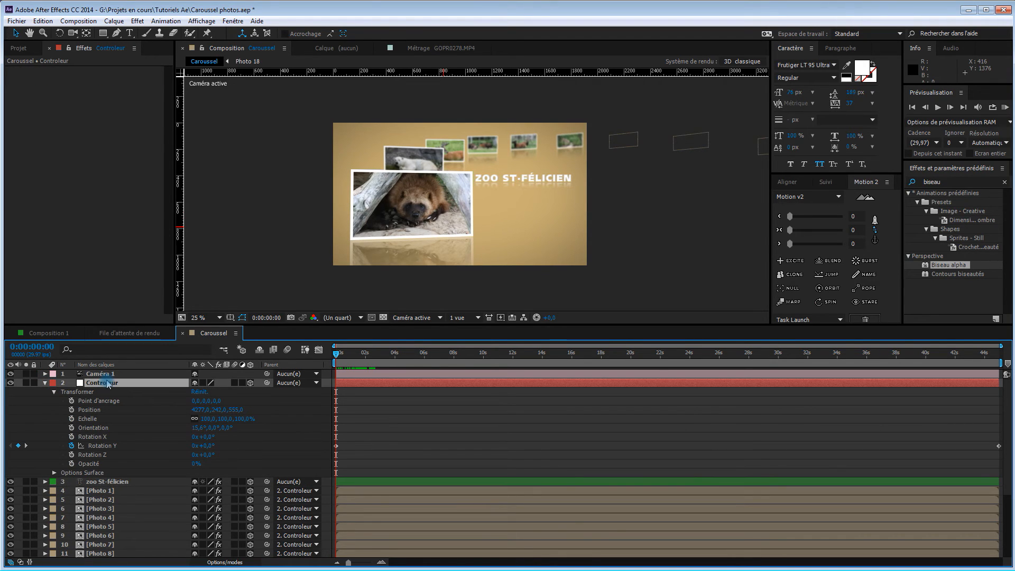
key("r")
key("u")
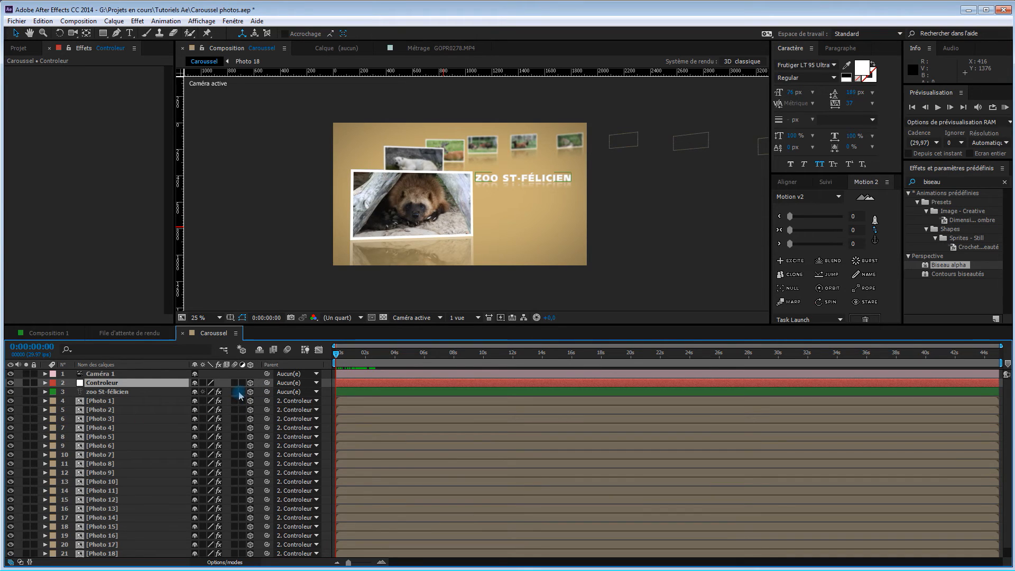
key("u")
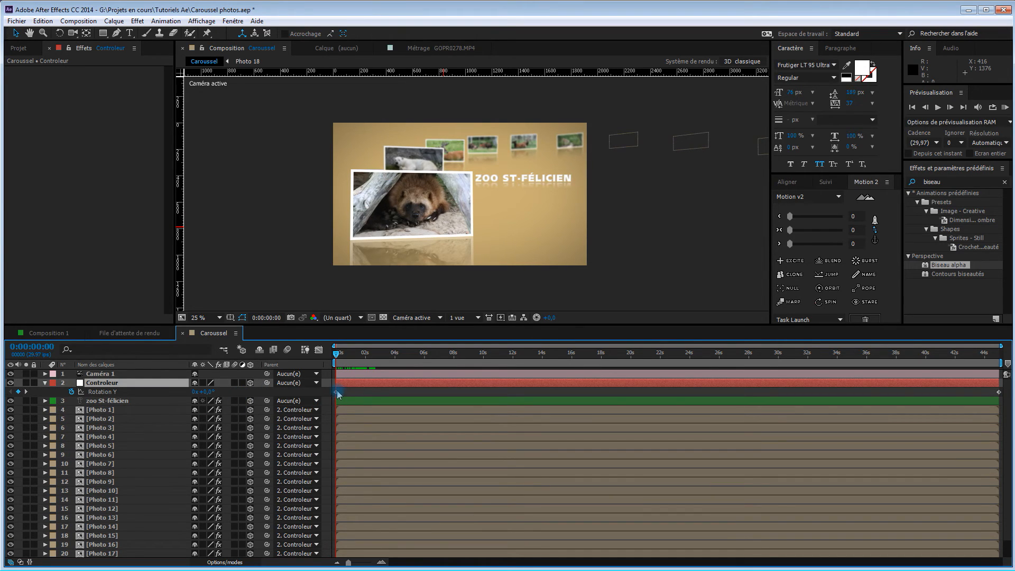
In Vue personnalisée 1, add a Controleur Rotation Y keyframe at 0:00:02:10, where the polar bear photo meets the focal plane
left_click(416, 319)
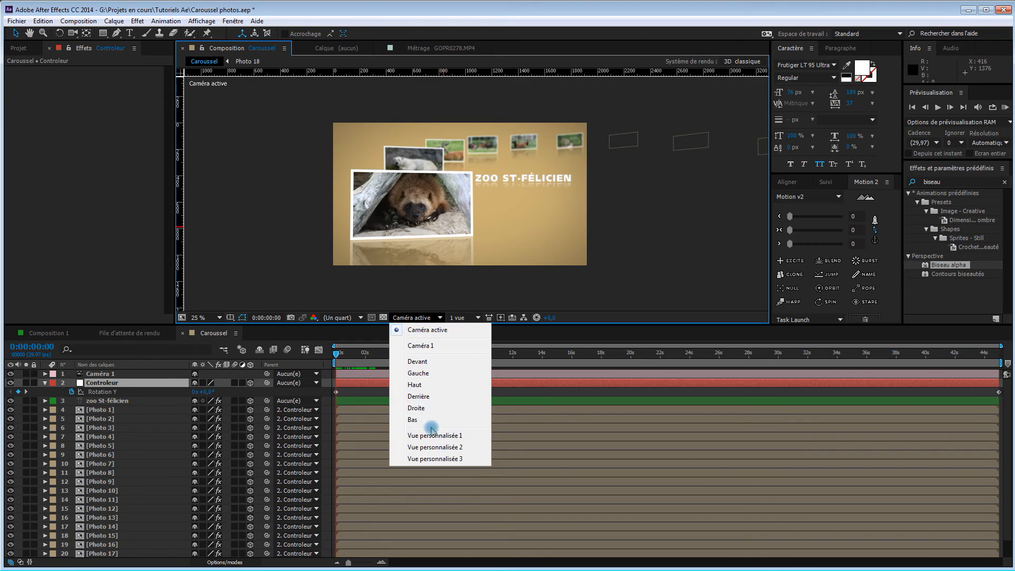
left_click(435, 438)
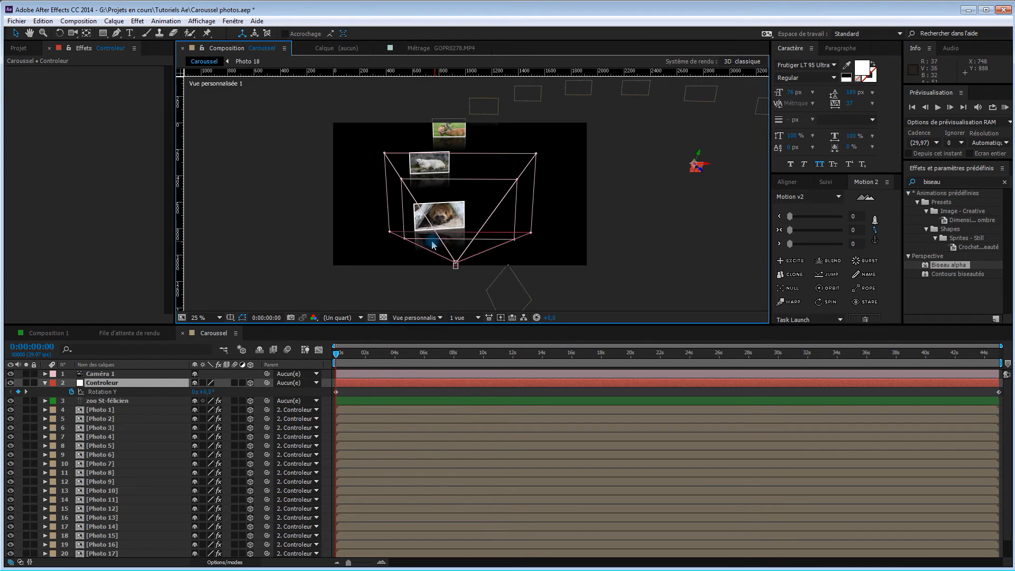
key("c")
left_click_drag(432, 242, 481, 234)
left_click_drag(334, 355, 371, 355)
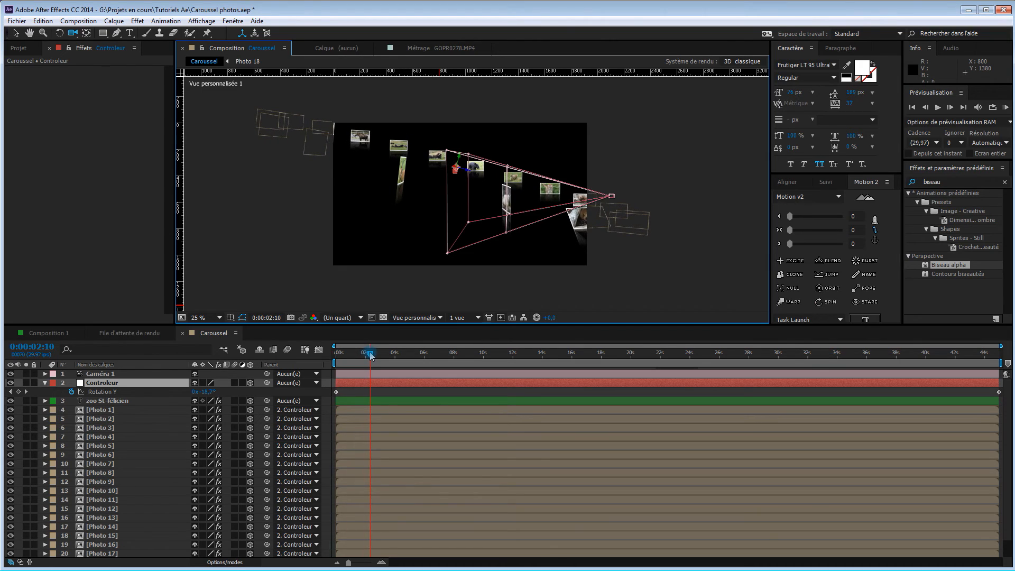
left_click(18, 392)
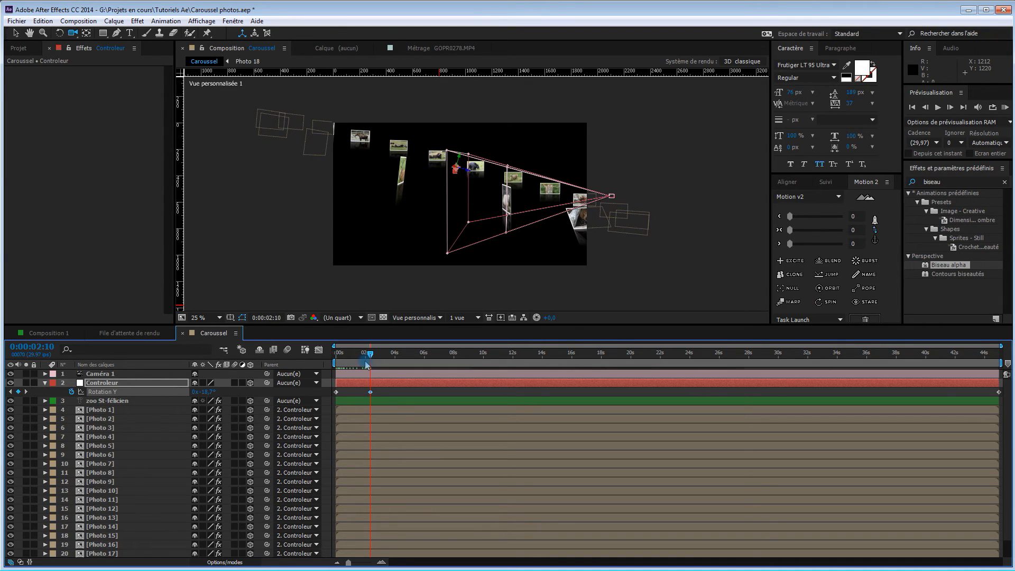
Paste a copy of the 0:00:02:10 Rotation Y keyframe at 0:00:02:20 to hold the carousel on that photo
key("shift+Page_Down")
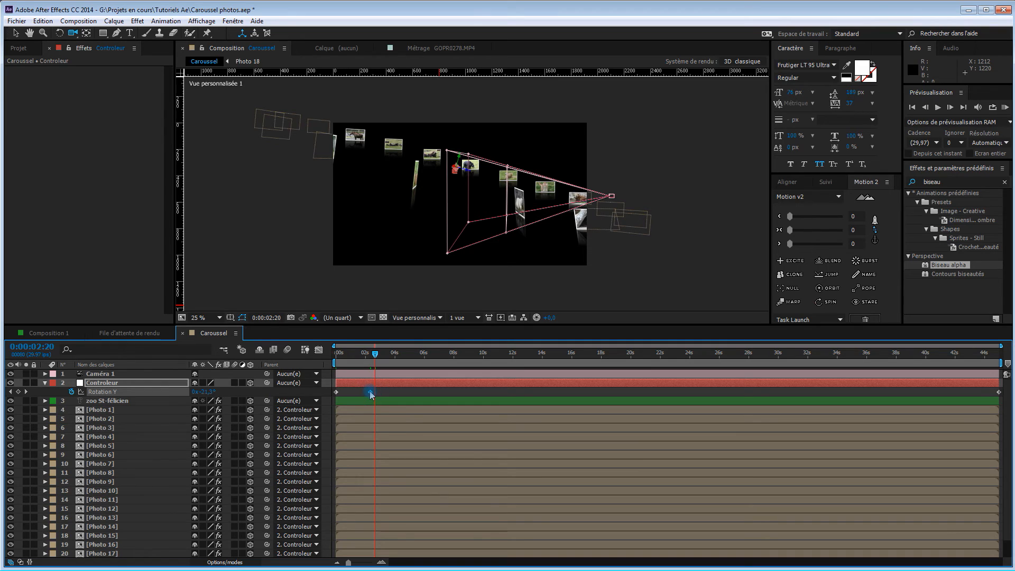
key("ctrl+c")
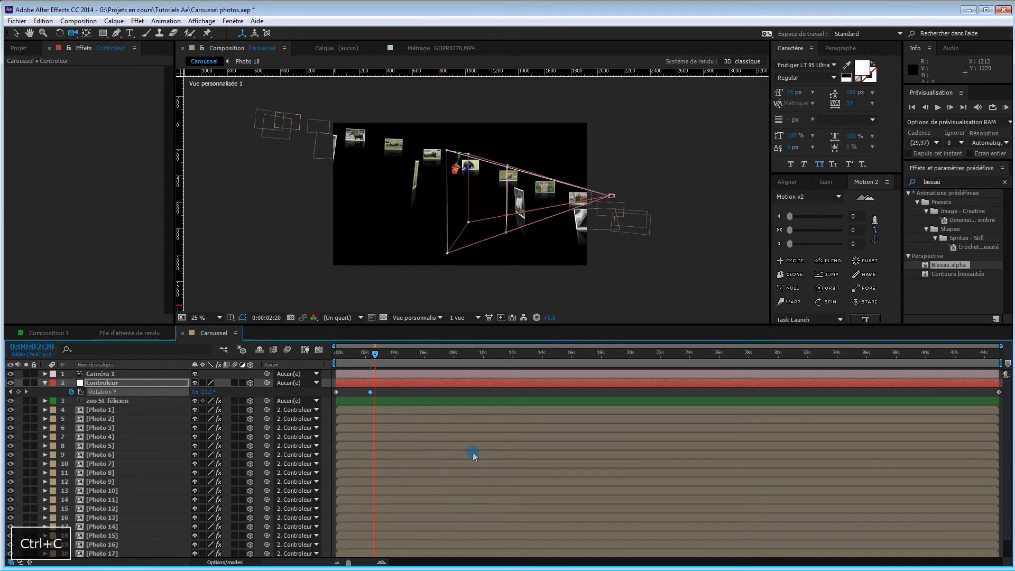
key("ctrl+v")
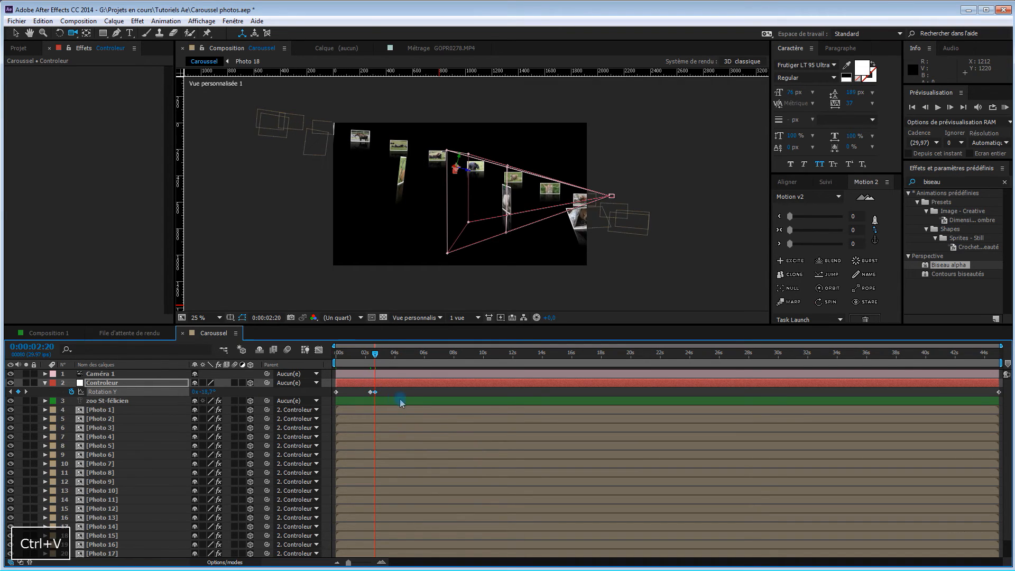
Add a Controleur Rotation Y keyframe at 0:00:05:04 for the next photo in focus and paste its copy at 0:00:05:14
left_click_drag(375, 357, 412, 365)
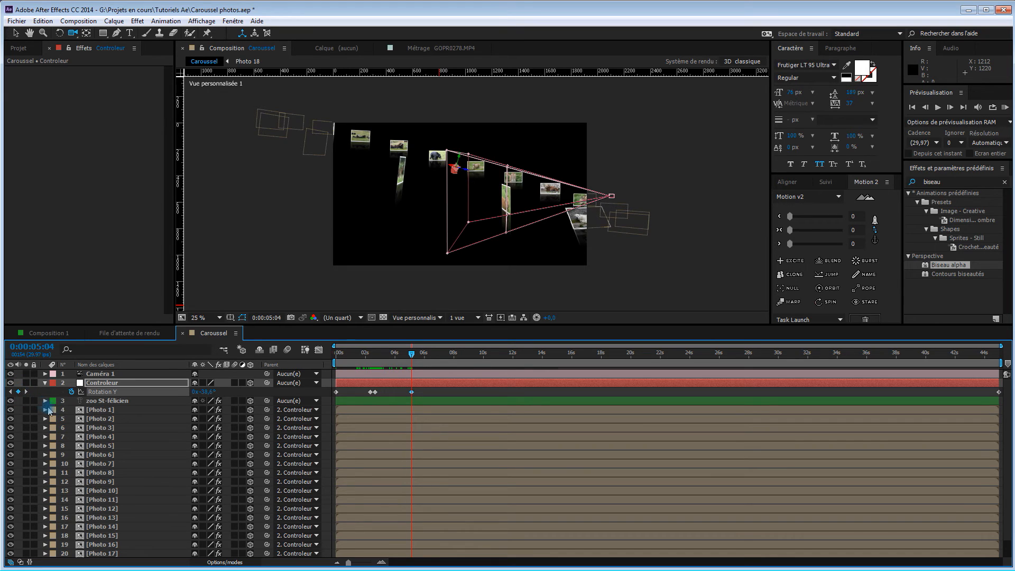
key("ctrl+c")
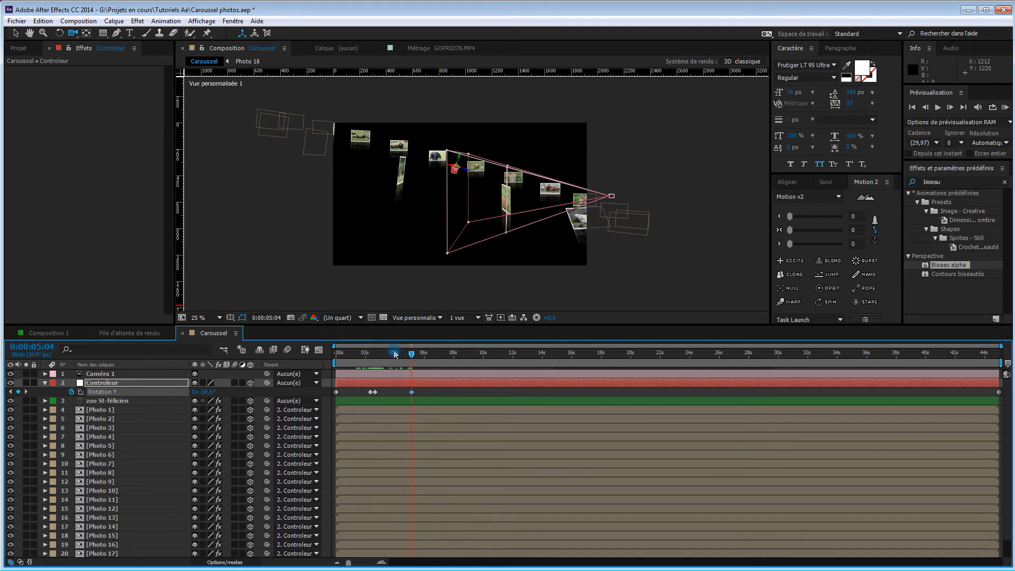
key("shift+Page_Down")
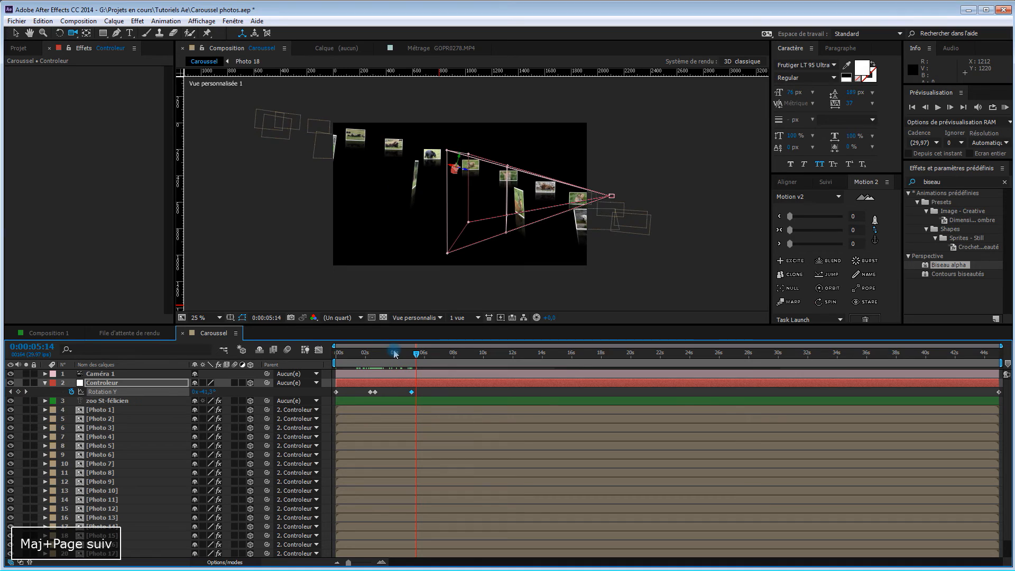
key("ctrl+v")
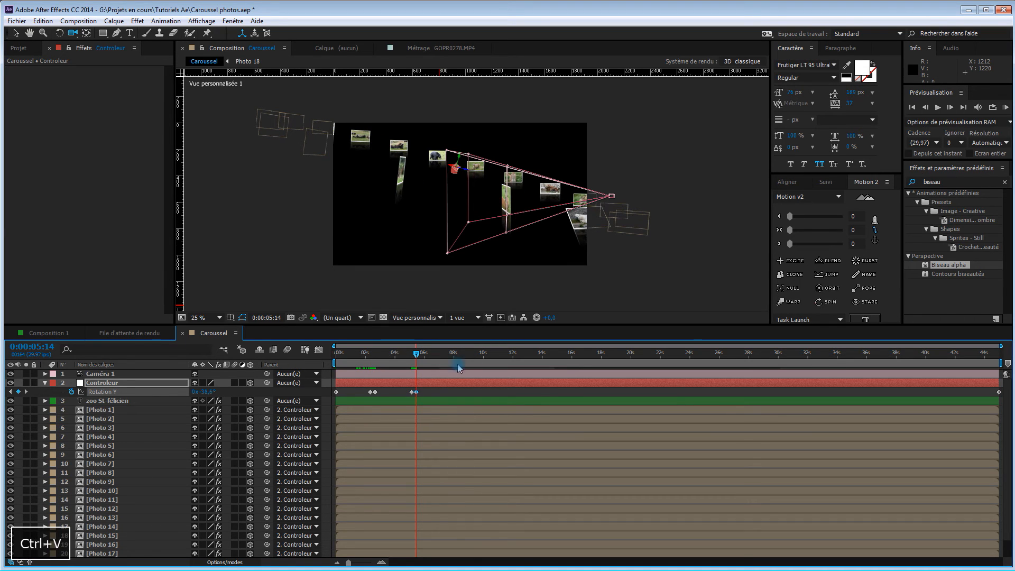
From 0:00:07:29 onward, add ten-frame pairs of identical Rotation Y keyframes for every remaining in-focus photo, and put the final keyframe at 0:00:44:26
left_click_drag(416, 354, 455, 355)
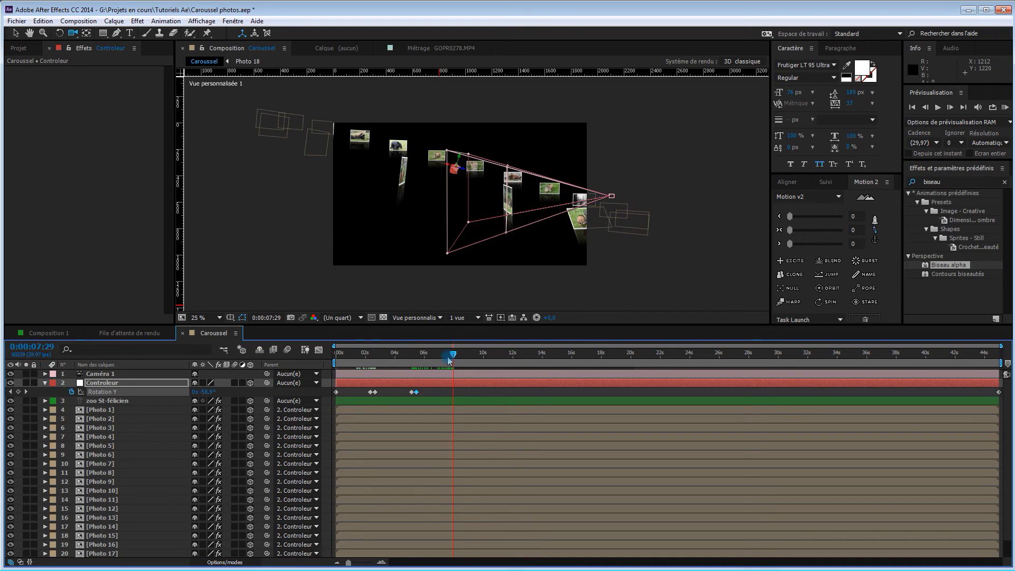
left_click(18, 391)
key("shift+Page_Down")
left_click_drag(457, 353, 910, 353)
key("ctrl+v")
left_click(18, 392)
key("ctrl+c")
key("shift+Page_Down")
key("ctrl+v")
left_click(18, 392)
key("shift+Page_Down")
key("ctrl+v")
left_click(18, 392)
key("ctrl+c")
key("shift+Page_Down")
key("ctrl+v")
left_click(18, 391)
key("ctrl+c")
left_click(18, 392)
left_click(18, 391)
left_click(18, 392)
key("shift+Page_Down")
left_click(18, 392)
key("shift+Page_Down")
key("ctrl+v")
left_click_drag(914, 353, 997, 353)
left_click(18, 391)
key("ctrl+c")
key("shift+Page_Down")
key("ctrl+v")
left_click_drag(999, 392, 997, 392)
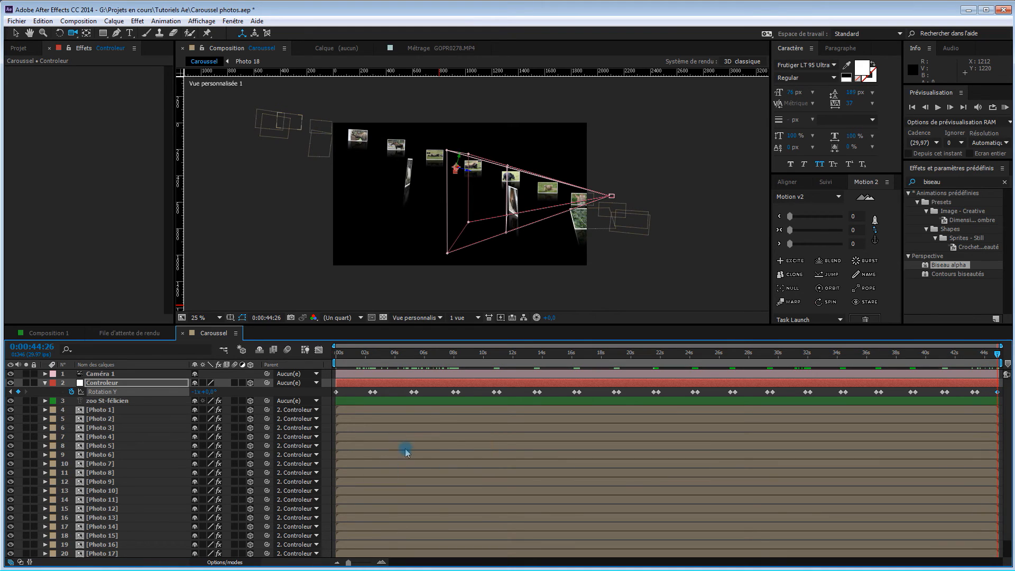
Return to the start of the composition and move the first Rotation Y keyframe to 0:00:00:10
left_click_drag(997, 354, 334, 363)
left_click(335, 392)
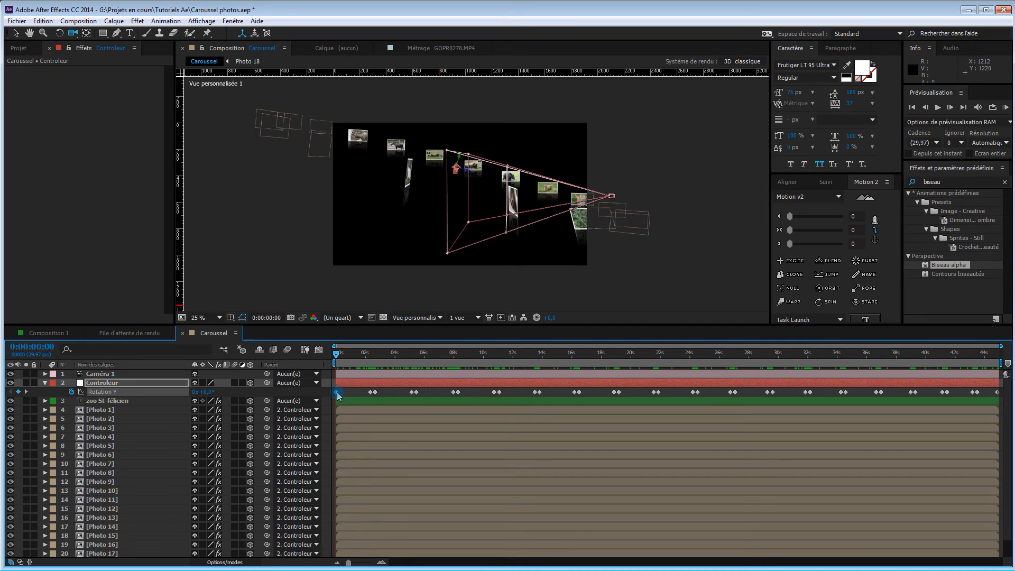
key("shift+Page_Down")
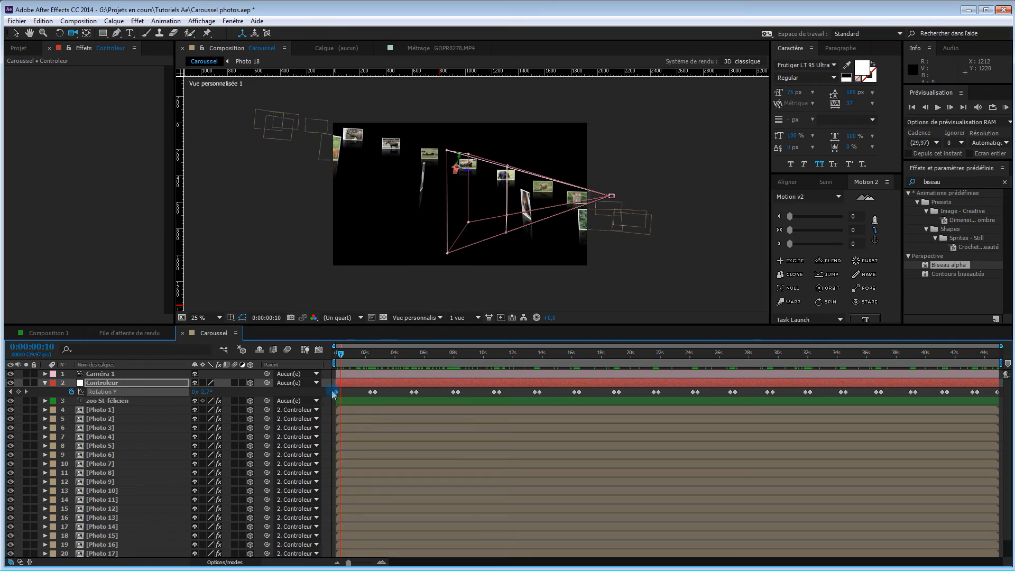
left_click_drag(337, 392, 341, 392)
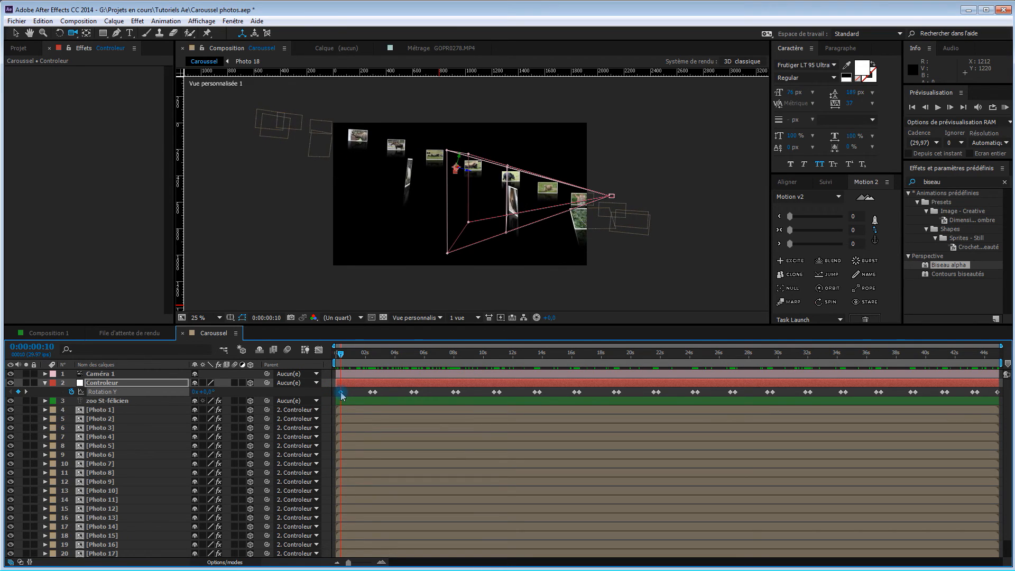
Move the first pair of Rotation Y hold keyframes so that it starts at 0:00:01:20
left_click(368, 404)
key("shift+Page_Down")
key("shift+Page_Down")
key("shift+Page_Down")
key("shift+Page_Down")
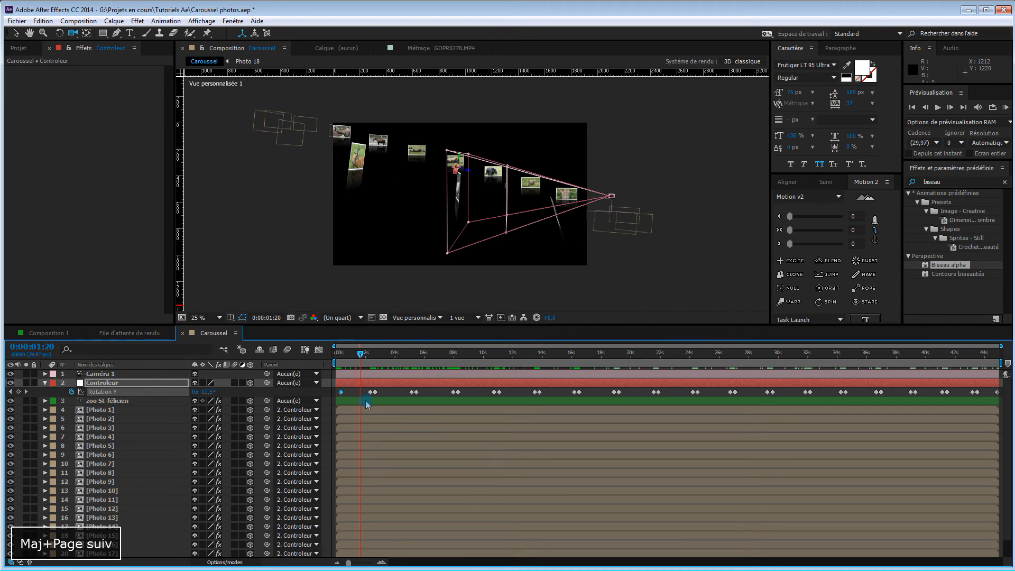
left_click(382, 393)
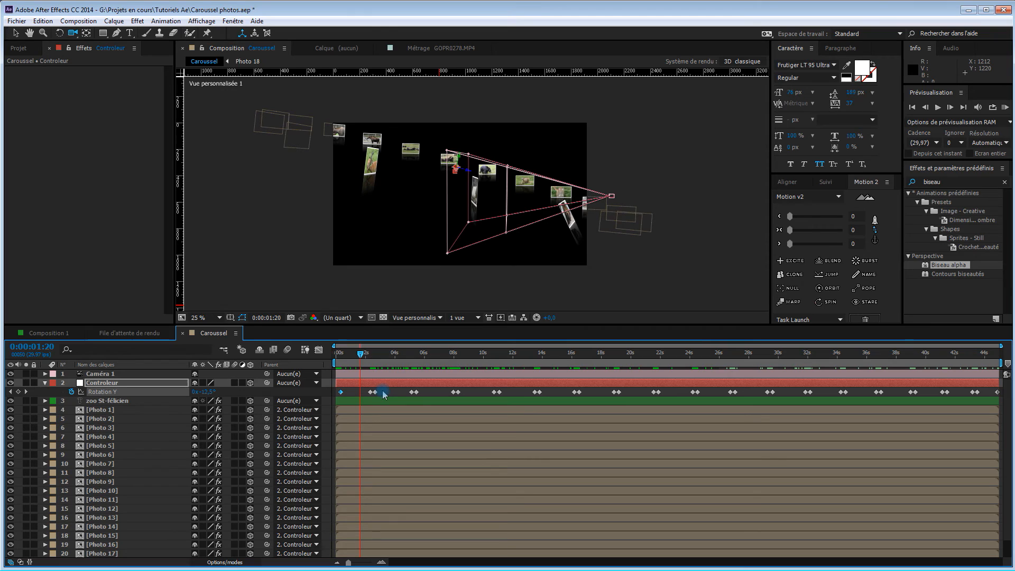
left_click_drag(384, 394, 365, 396)
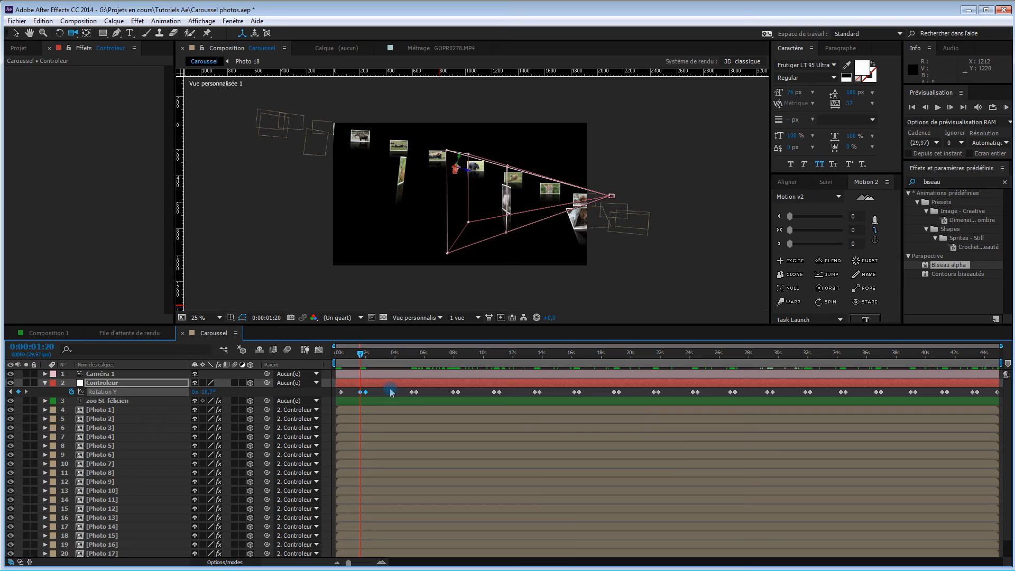
Move the second pair of Rotation Y hold keyframes earlier, starting it at 0:00:03:10
key("shift+Page_Down")
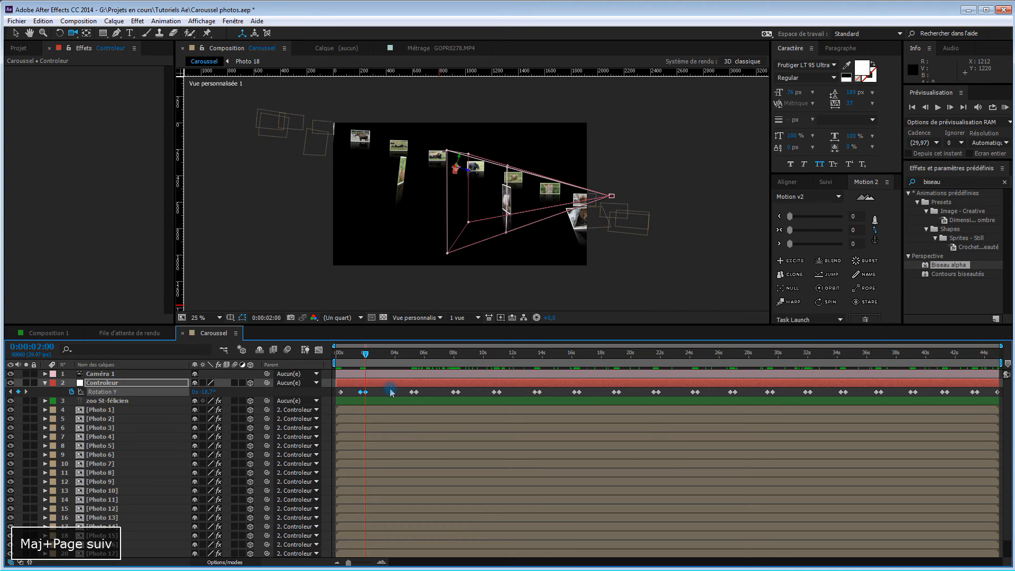
key("shift+Page_Down")
key("shift+Page_Down")
key("shift+Page_Down")
key("shift+Page_Down")
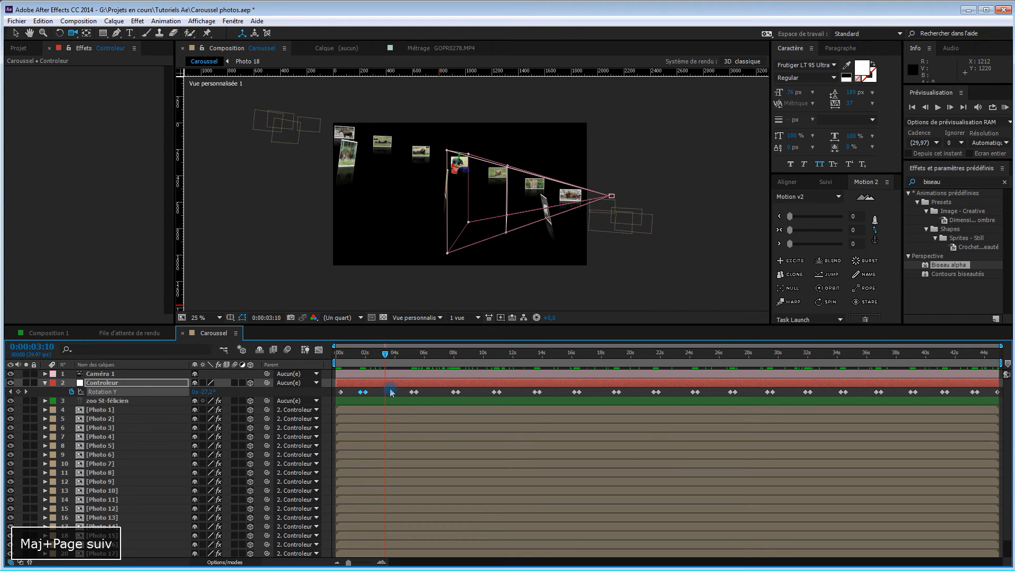
left_click(413, 392)
left_click_drag(413, 392, 390, 396)
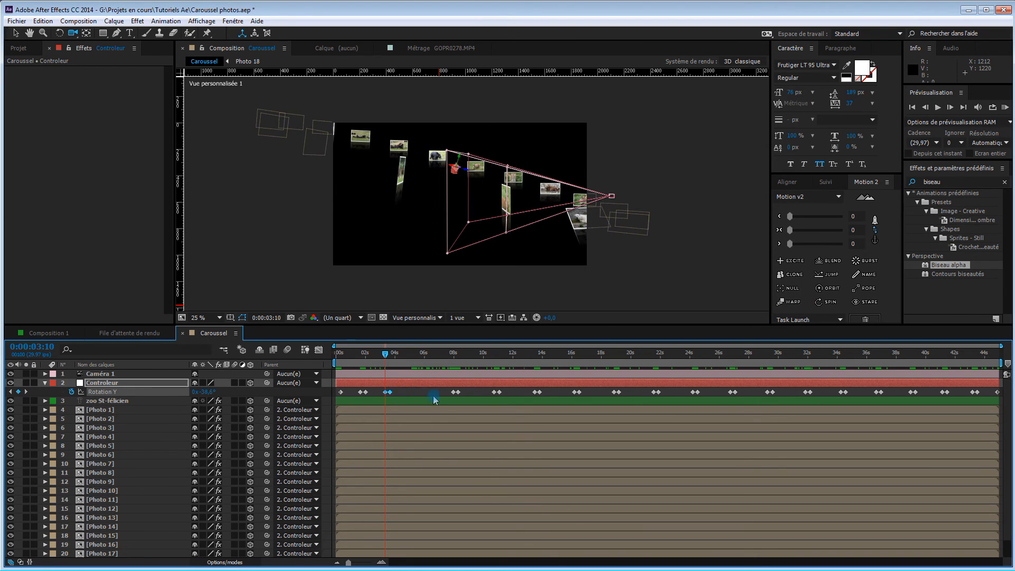
Move the third pair of Rotation Y hold keyframes earlier, starting it at 0:00:05:00
key("shift+Page_Down")
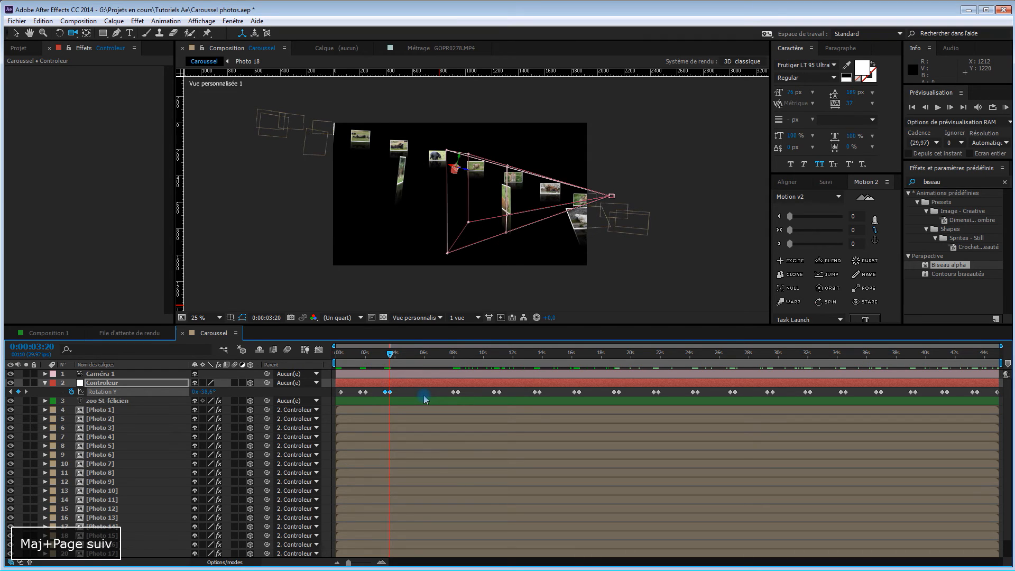
key("shift+Page_Down")
key("shift+Page_Down")
key("shift+Page_Down")
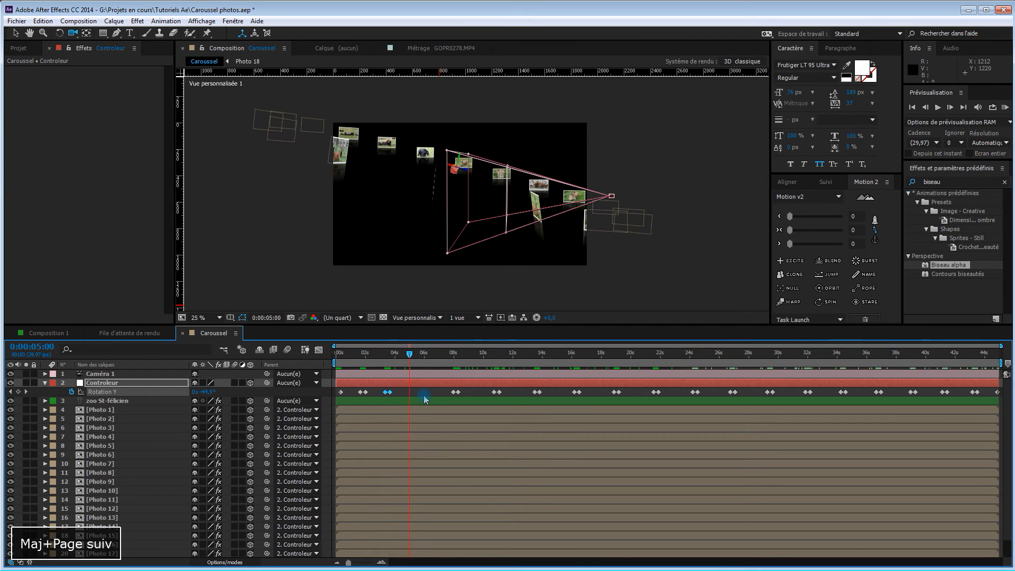
left_click(441, 391)
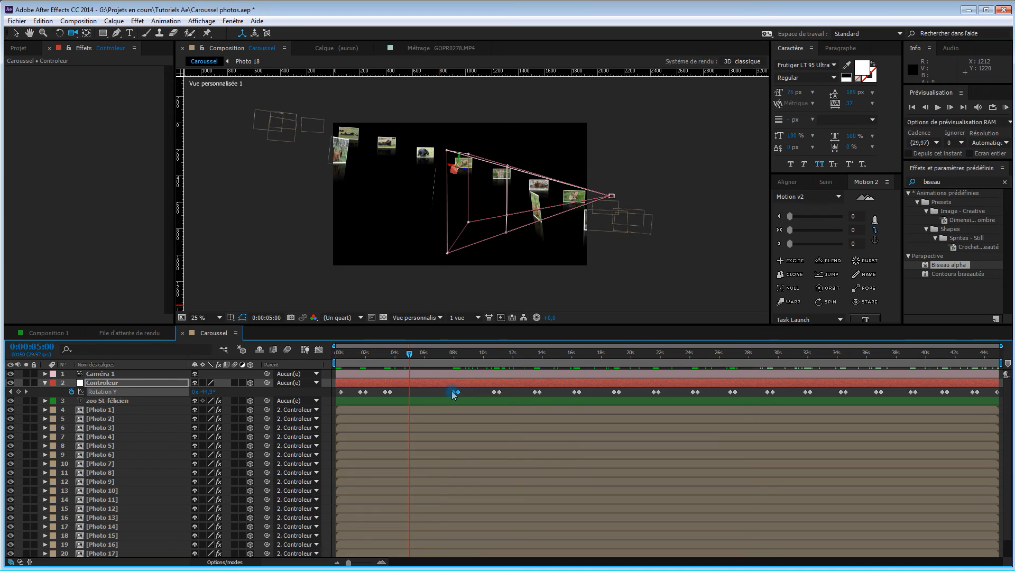
left_click_drag(453, 394, 413, 394)
Move the fourth Rotation Y hold pair earlier, leaving the same gap after the third pair as between the previous ones
left_click(499, 393)
mouse_move(501, 395)
left_mouse_down()
mouse_move(455, 392)
mouse_move(496, 393)
left_mouse_up()
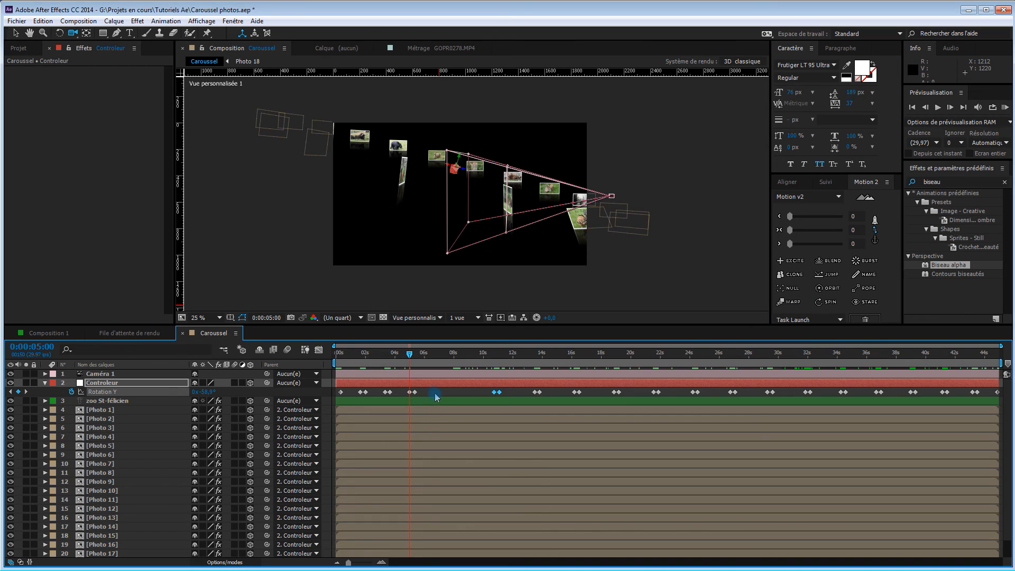
key("shift+Page_Down")
key("shift+Page_Down")
key("shift+Page_Down")
key("shift+Page_Down")
key("shift+Page_Down")
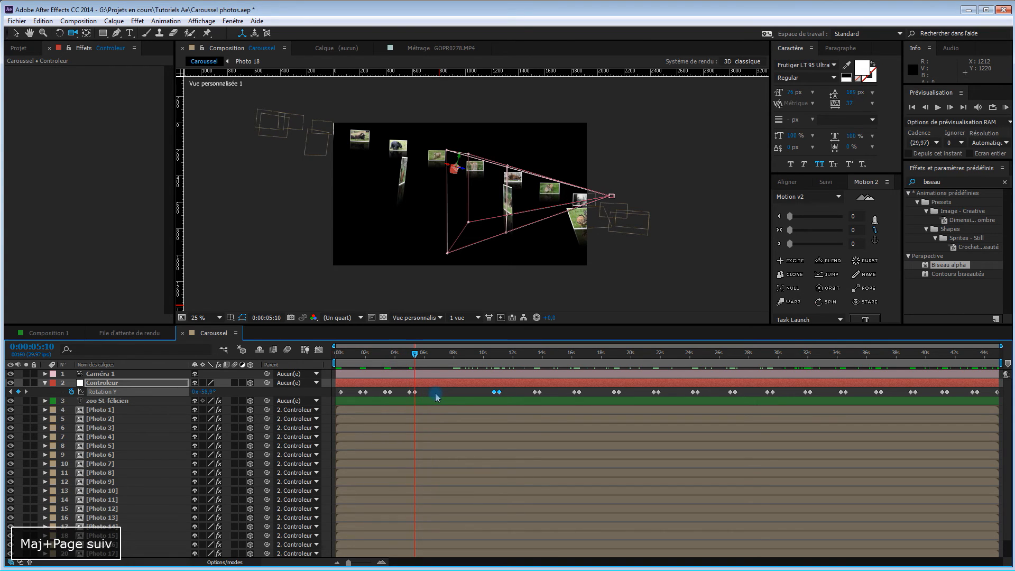
left_click_drag(496, 392, 435, 392)
Shift the fifth, sixth and seventh Rotation Y hold pairs earlier, keeping the same spacing between consecutive pairs
key("shift+Page_Down")
key("shift+Page_Down")
key("shift+Page_Down")
key("shift+Page_Down")
key("shift+Page_Down")
left_click_drag(530, 388, 543, 396)
left_click_drag(536, 392, 459, 392)
key("shift+Page_Down")
key("Page_Up")
key("Page_Up")
key("Page_Up")
key("Page_Up")
key("Page_Up")
key("Page_Up")
key("Page_Up")
key("Page_Up")
key("Page_Up")
key("Page_Up")
key("shift+Page_Down")
key("shift+Page_Down")
key("shift+Page_Down")
key("shift+Page_Down")
key("shift+Page_Down")
left_click_drag(575, 392, 484, 392)
Tighten the eighth through thirteenth Rotation Y hold pairs by moving each earlier, close behind the preceding pair at a similar spacing
key("shift+Page_Down")
key("shift+Page_Down")
key("shift+Page_Down")
key("shift+Page_Down")
key("shift+Page_Down")
left_click_drag(614, 392, 508, 392)
key("shift+Page_Down")
key("shift+Page_Down")
key("shift+Page_Down")
key("shift+Page_Down")
key("shift+Page_Down")
left_click_drag(654, 392, 533, 392)
key("shift+Page_Down")
key("shift+Page_Down")
key("shift+Page_Down")
key("shift+Page_Down")
key("shift+Page_Down")
left_click_drag(696, 392, 561, 392)
Move the fourteenth Rotation Y hold pair so that it starts at 0:00:23:20
key("shift+Page_Down")
key("shift+Page_Down")
key("shift+Page_Down")
key("shift+Page_Down")
key("shift+Page_Down")
key("shift+Page_Down")
left_click_drag(730, 392, 586, 393)
left_click_drag(768, 392, 612, 392)
left_click_drag(805, 392, 637, 392)
left_click_drag(841, 392, 661, 392)
key("shift+Page_Down")
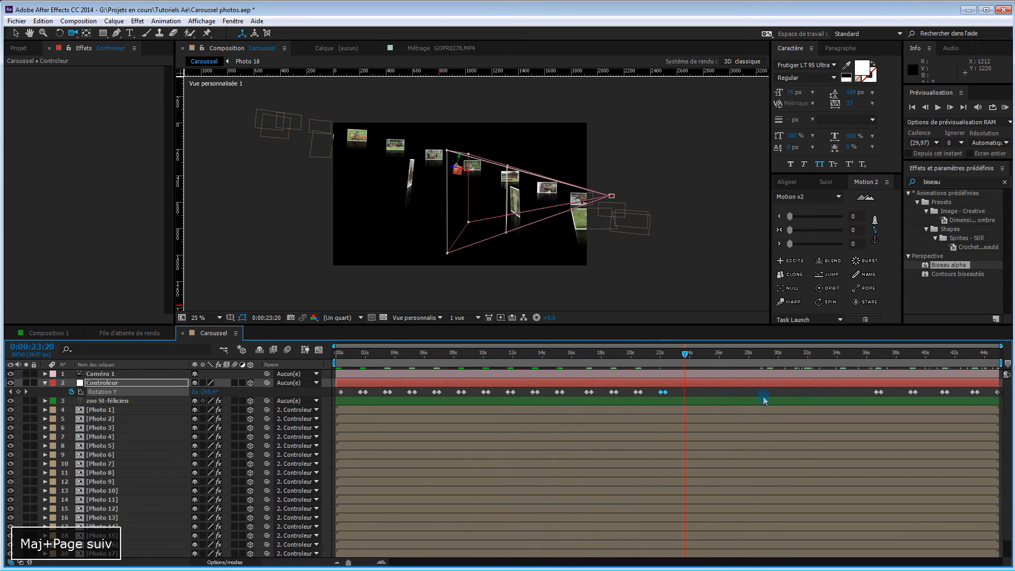
key("shift+Page_Down")
key("shift+Page_Down")
key("shift+Page_Down")
key("shift+Page_Down")
mouse_move(865, 389)
left_mouse_down()
mouse_move(886, 394)
mouse_move(690, 395)
left_mouse_up()
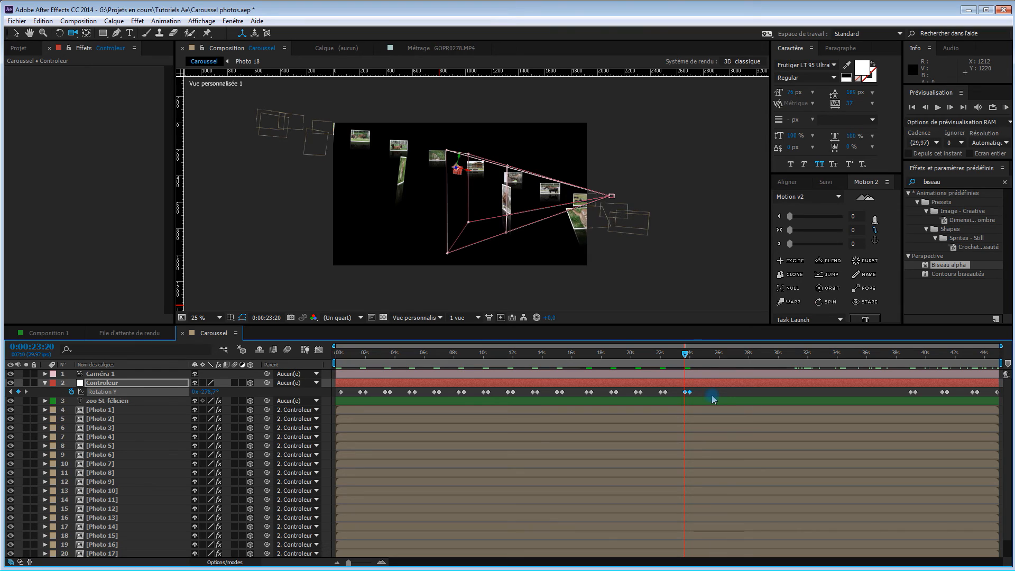
Move the fifteenth Rotation Y hold pair earlier, starting it at 0:00:25:10
key("shift+Page_Down")
key("shift+Page_Down")
key("shift+Page_Down")
key("shift+Page_Down")
key("shift+Page_Down")
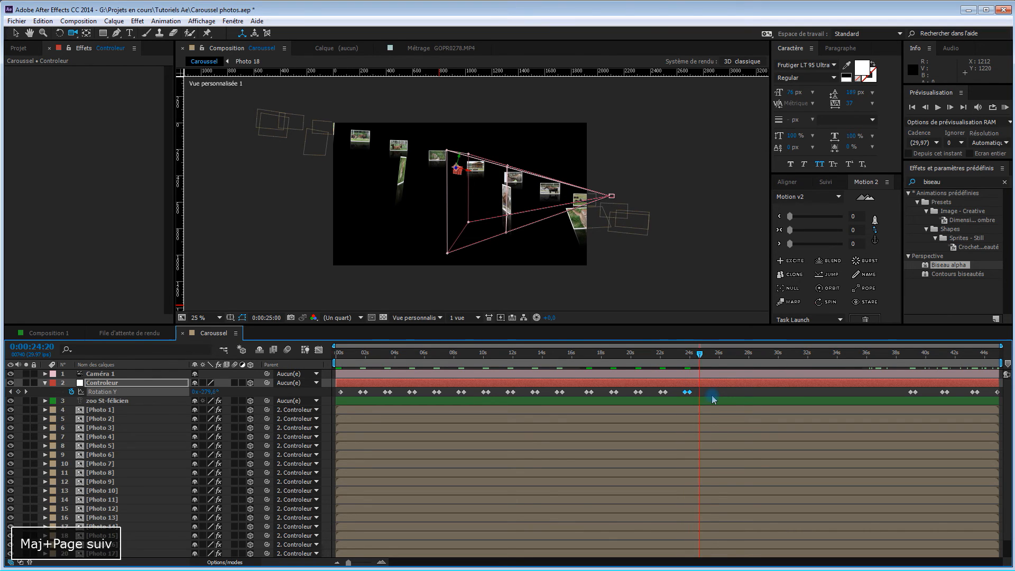
left_click_drag(903, 391, 715, 399)
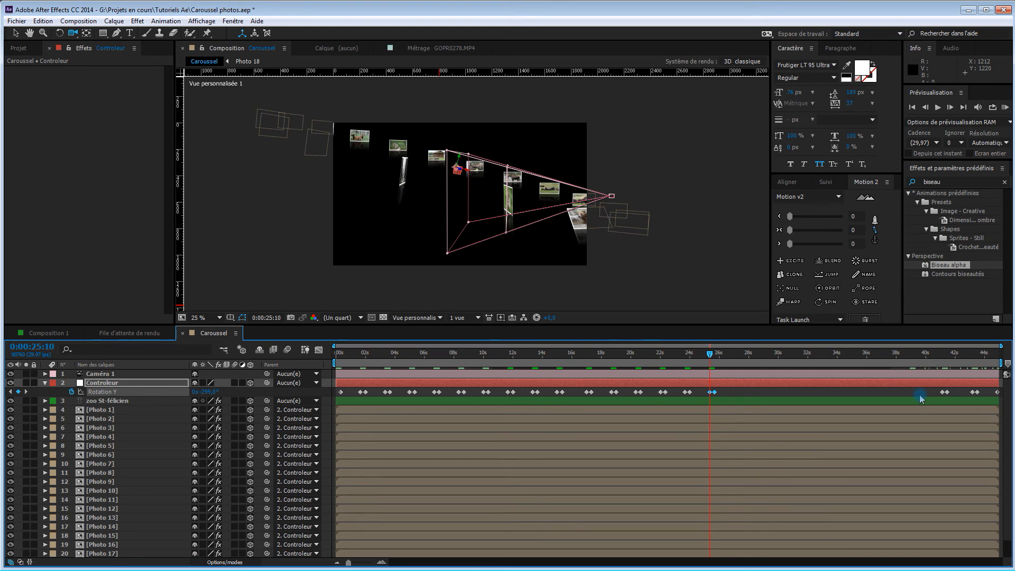
Move the sixteenth Rotation Y hold pair earlier, starting it at 0:00:27:10
key("shift+Page_Down")
key("shift+Page_Down")
key("shift+Page_Down")
key("shift+Page_Down")
key("shift+Page_Down")
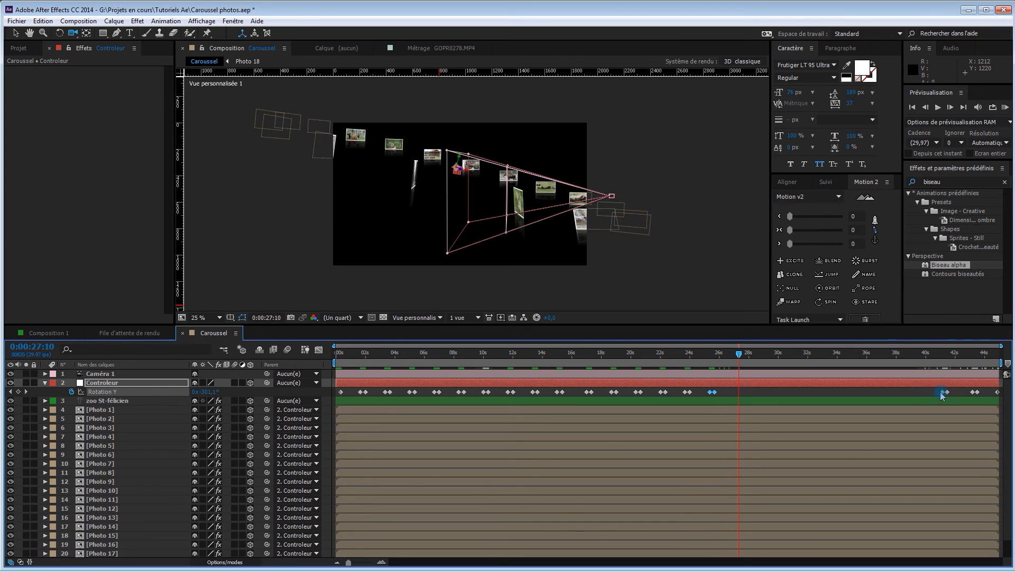
left_click_drag(942, 393, 746, 404)
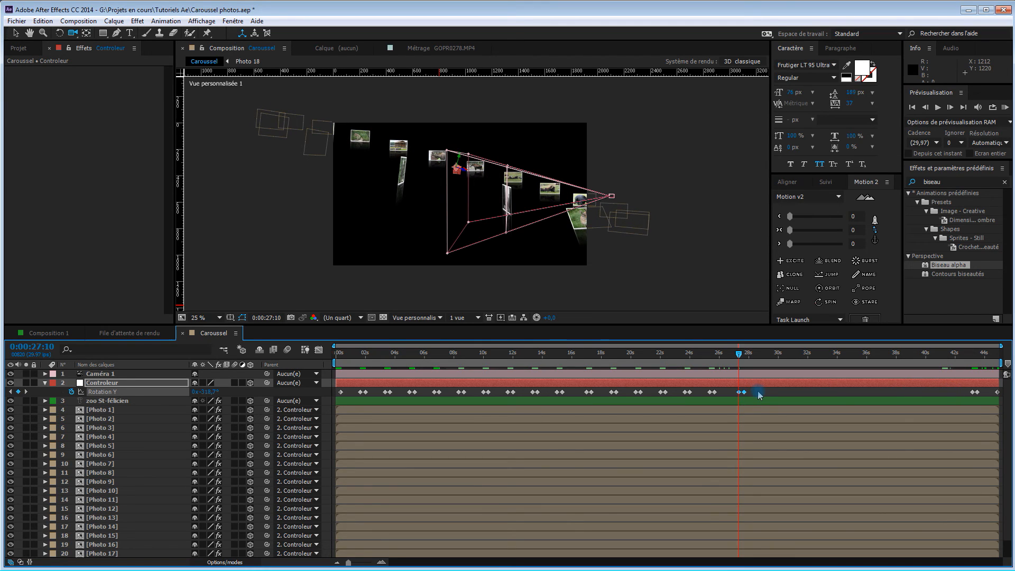
Correct the spacing of the sixteenth Rotation Y hold pair by shifting its start to 0:00:27:00
key("shift+Page_Down")
key("shift+Page_Down")
key("shift+Page_Down")
key("shift+Page_Down")
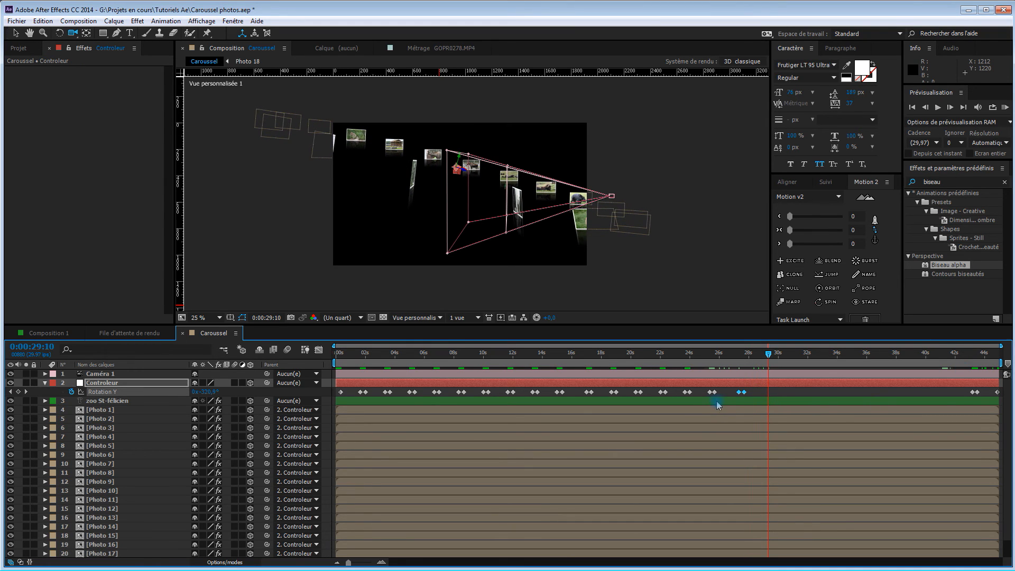
left_click(740, 359)
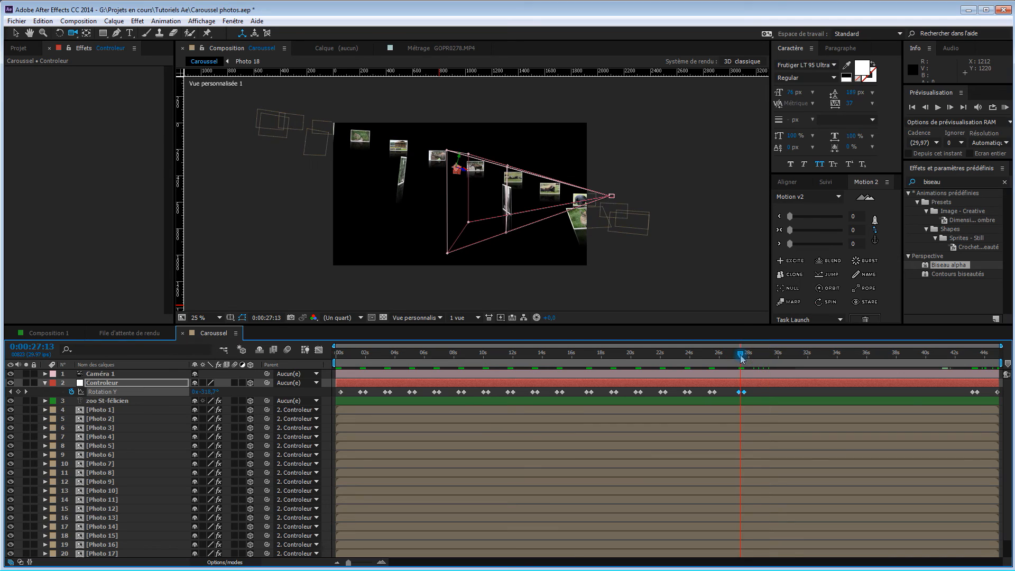
left_click(11, 392)
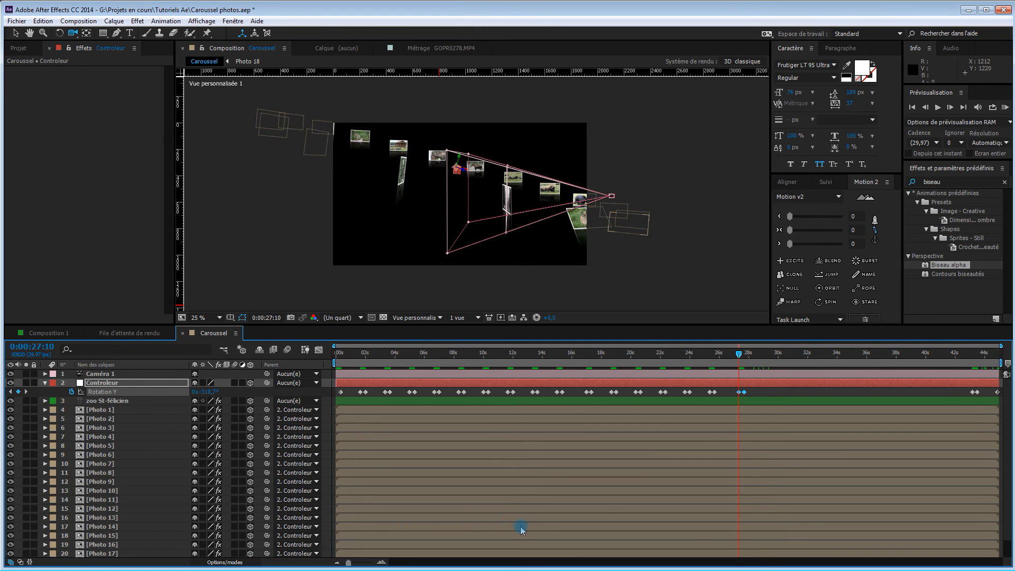
key("shift+Page_Up")
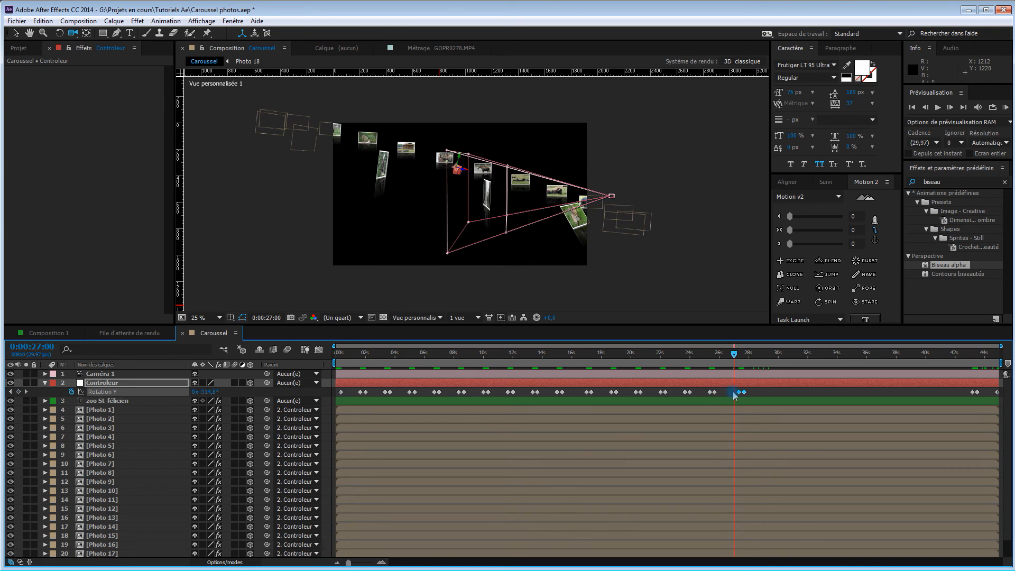
left_click_drag(738, 392, 734, 392)
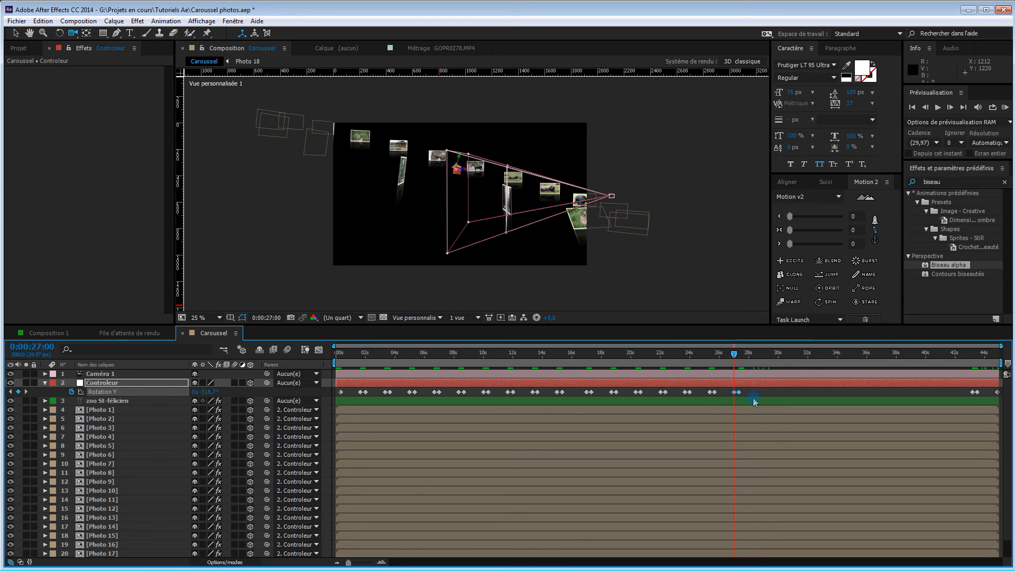
Move the last Rotation Y hold pair so that it starts at 0:00:28:20
key("shift+Page_Down")
key("shift+Page_Down")
key("shift+Page_Down")
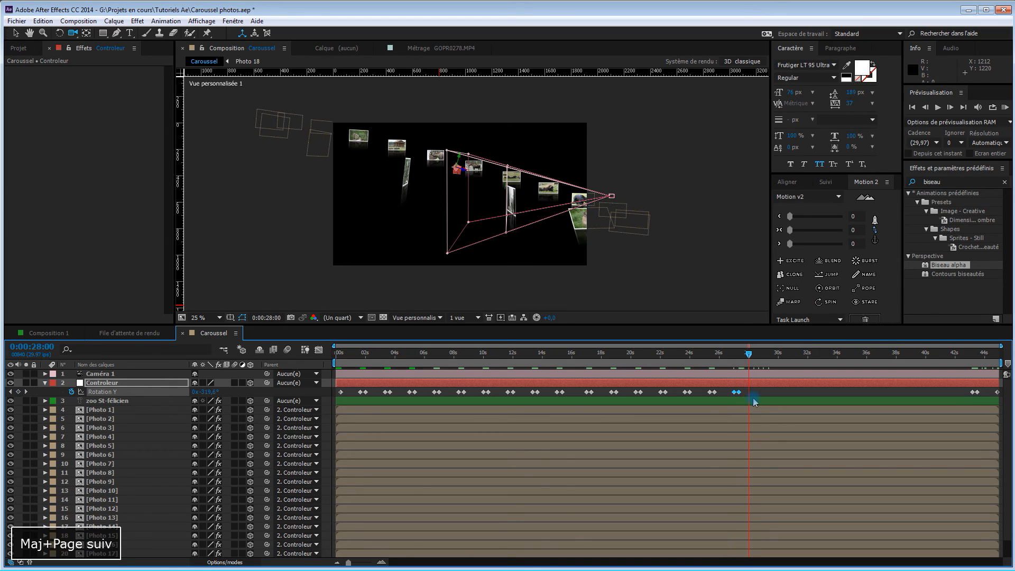
key("shift+Page_Down")
key("shift+Page_Down")
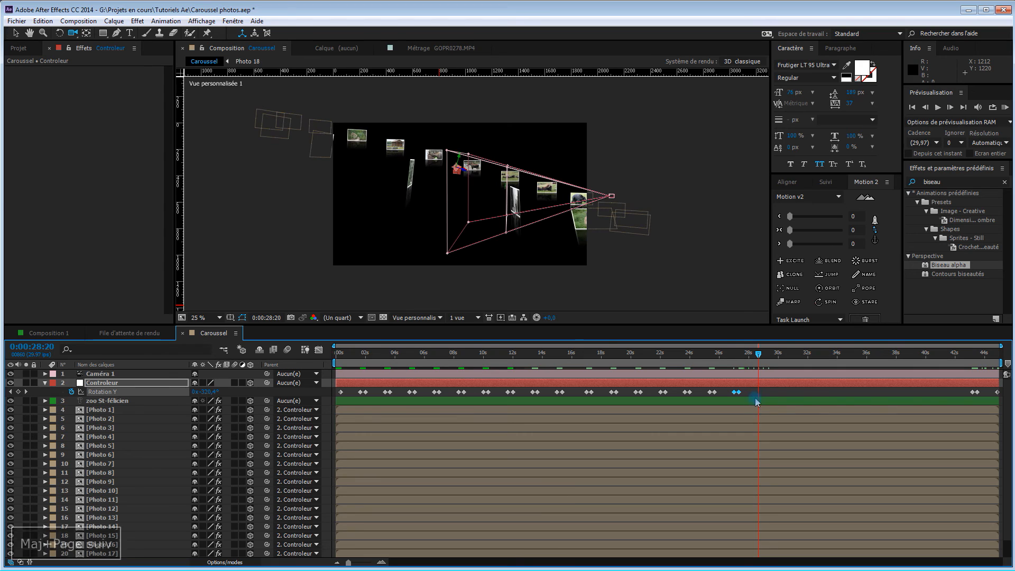
left_click_drag(962, 390, 762, 395)
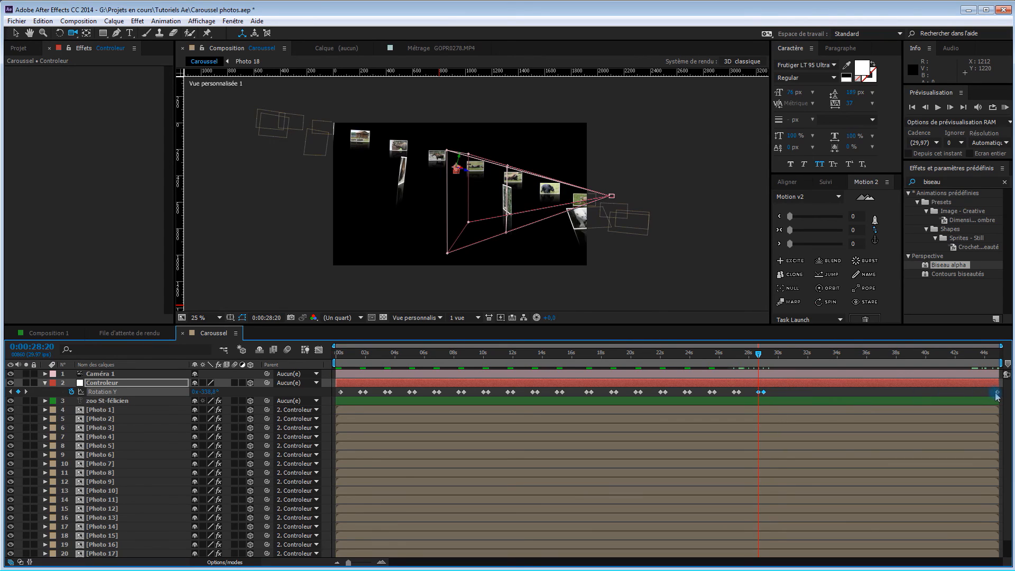
Move the final single Rotation Y keyframe to 0:00:30:10 to end the carousel's full turn there
key("shift+Page_Down")
key("shift+Page_Down")
key("shift+Page_Down")
key("shift+Page_Down")
key("shift+Page_Down")
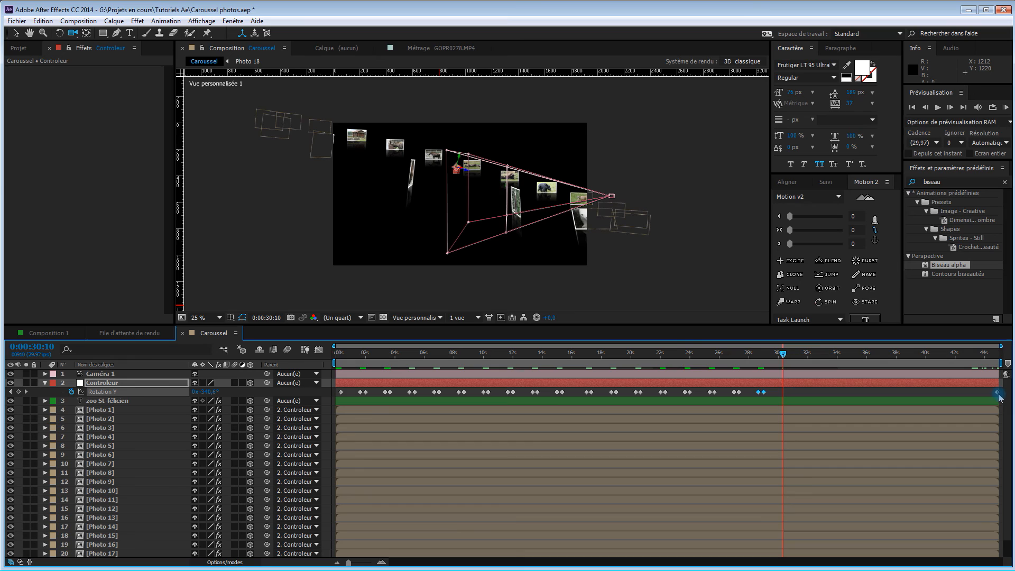
left_click_drag(997, 396, 782, 397)
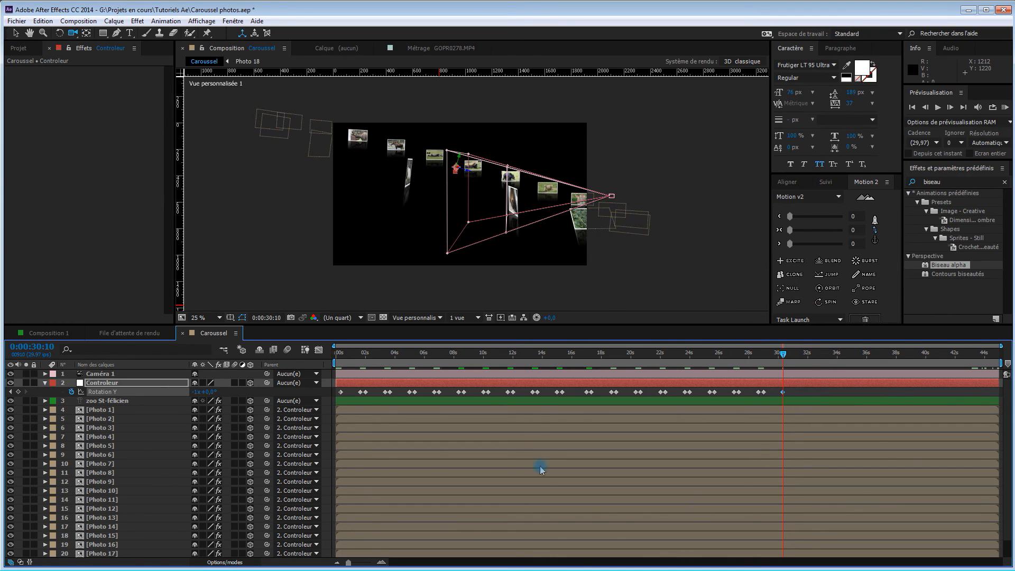
Select all of the controller's Rotation Y keyframes and shift them together so the first one sits at 0:00:00:00
left_click(764, 392)
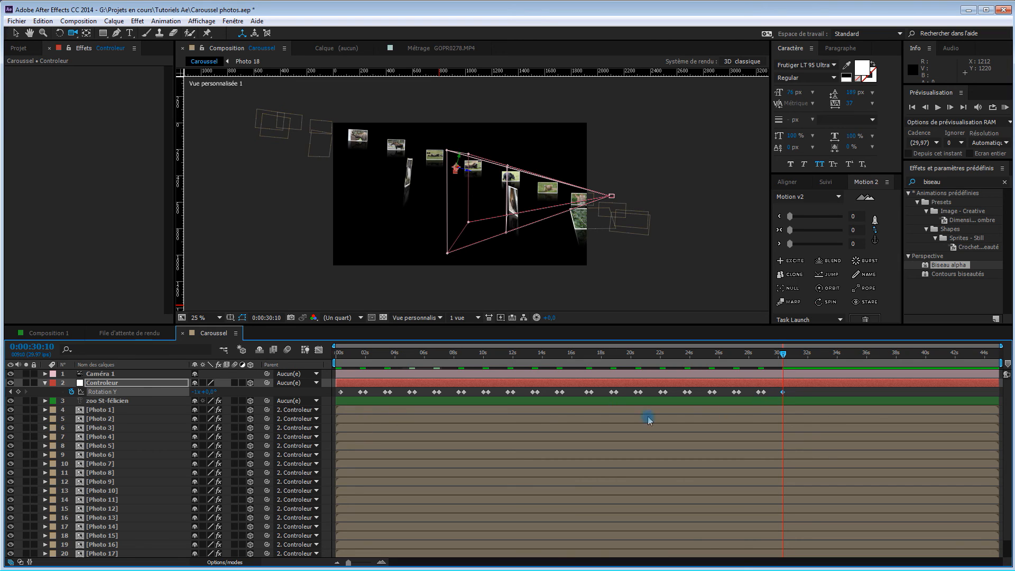
left_click(783, 392)
left_click_drag(798, 391, 337, 396)
left_click(341, 392)
key("Home")
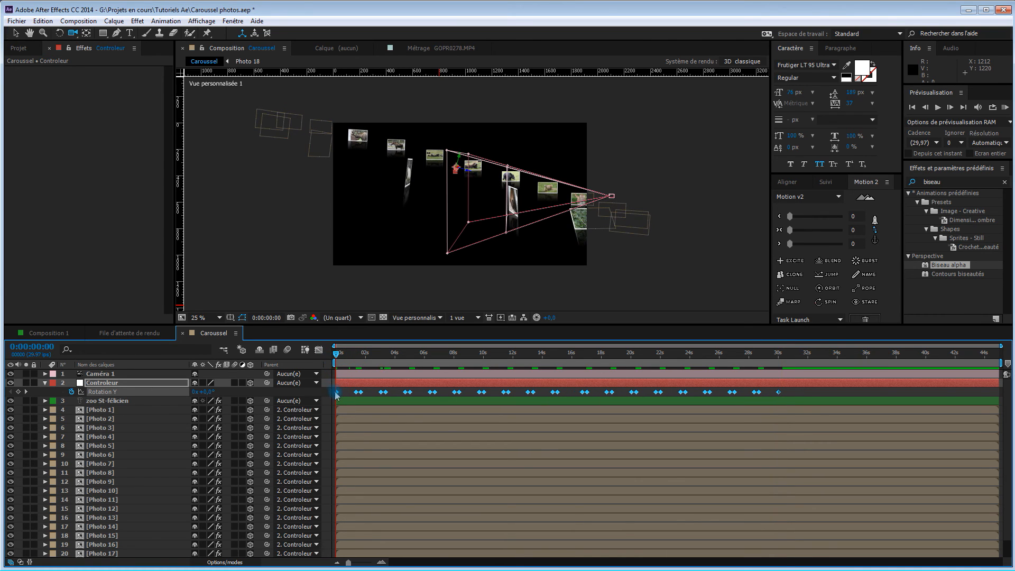
left_click_drag(337, 392, 336, 393)
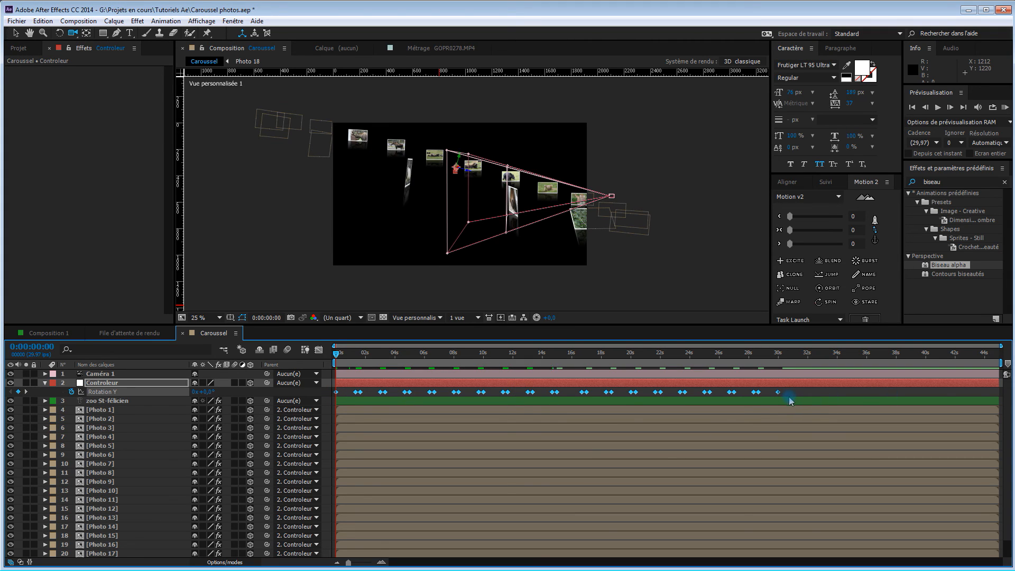
Stretch the selected Rotation Y keyframes proportionally so the last one lands at 0:00:44:29, the end of the composition
left_click_drag(778, 393, 997, 393)
left_click(997, 353)
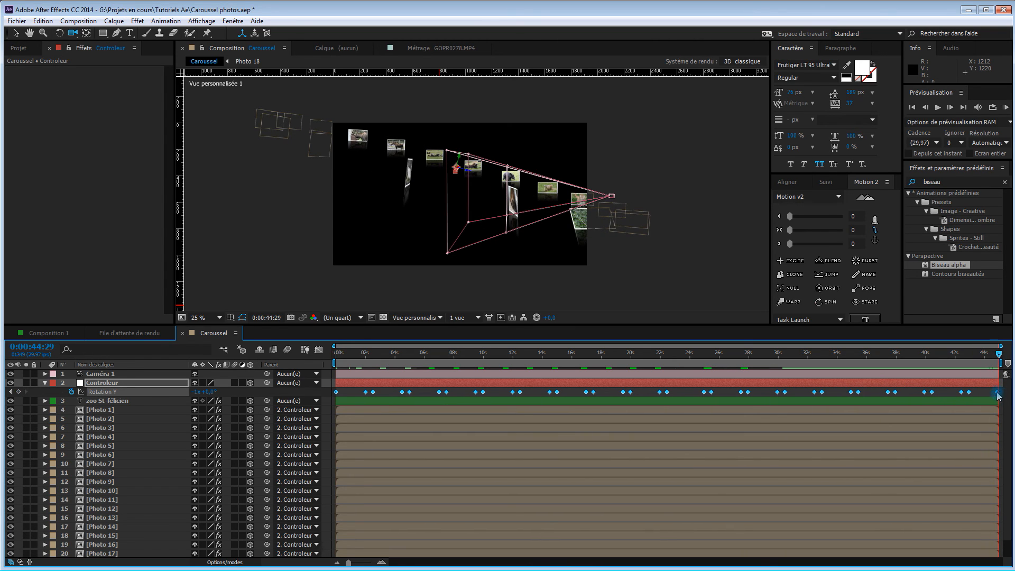
left_click_drag(997, 393, 998, 392)
left_click_drag(956, 353, 1000, 395)
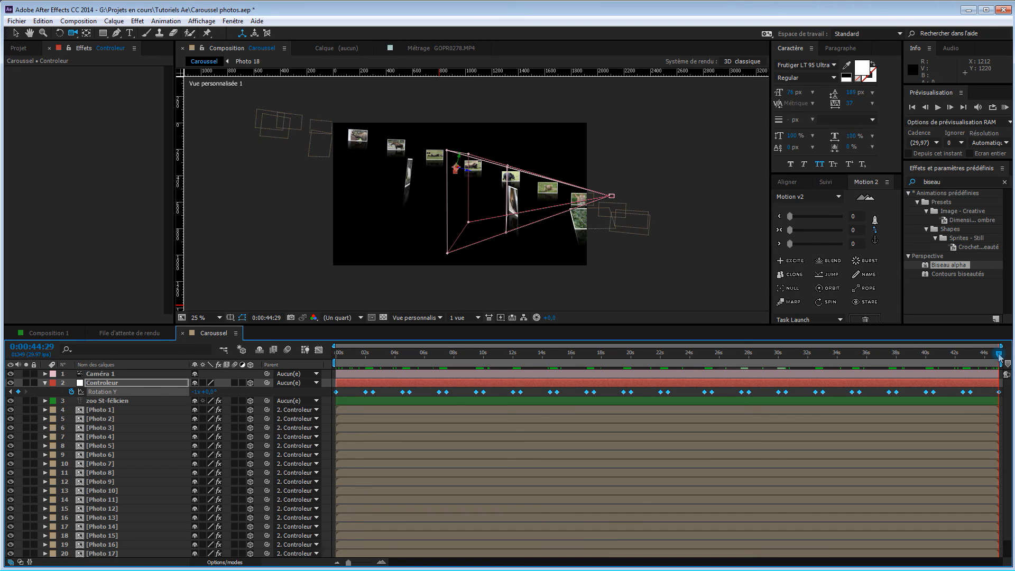
Rescale the Rotation Y keyframes from their start so the first sits at about 0:00:00:11, keeping the last at the composition's end
left_click_drag(998, 357, 334, 352)
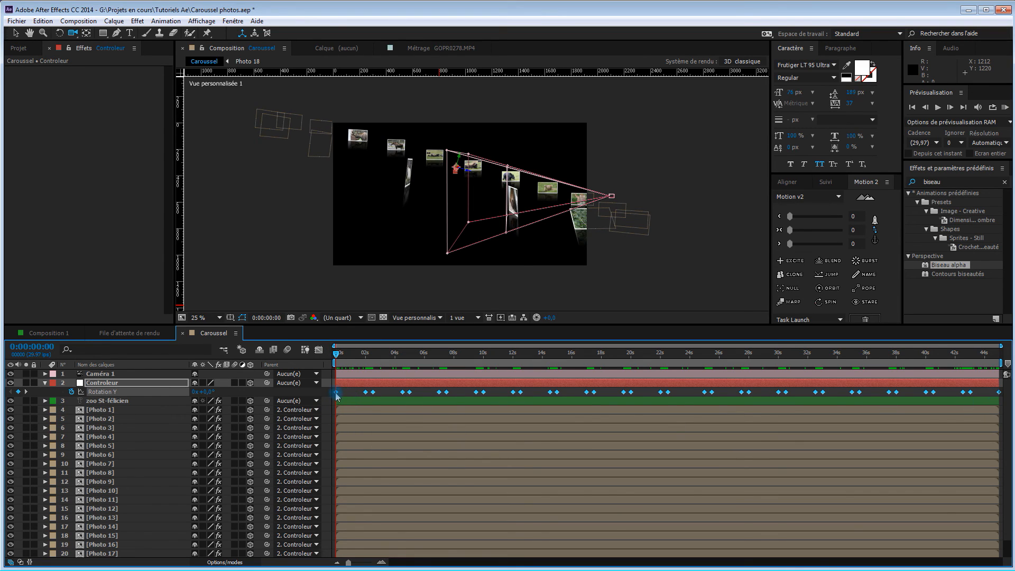
left_click_drag(337, 392, 342, 397)
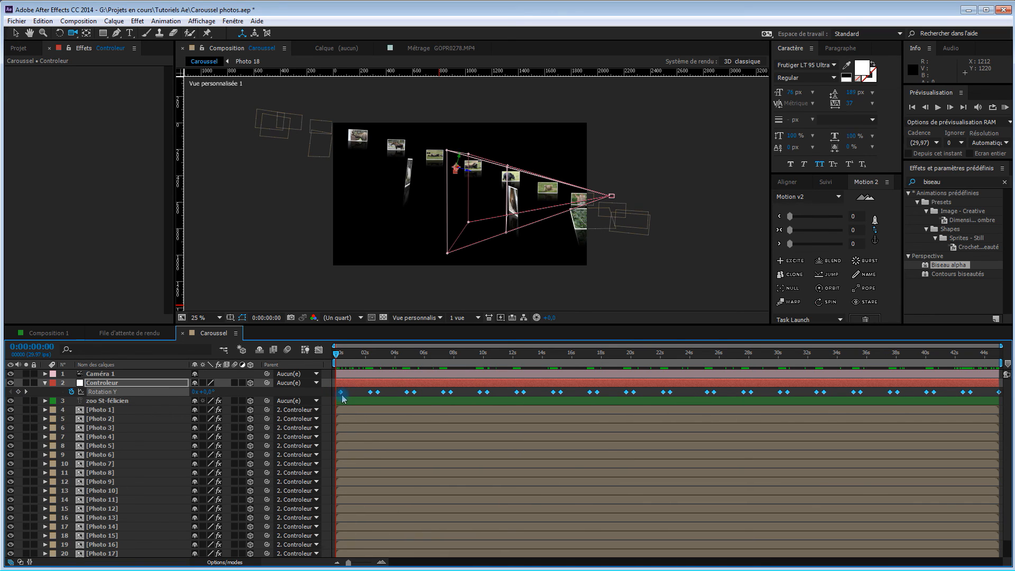
left_click_drag(336, 353, 378, 361)
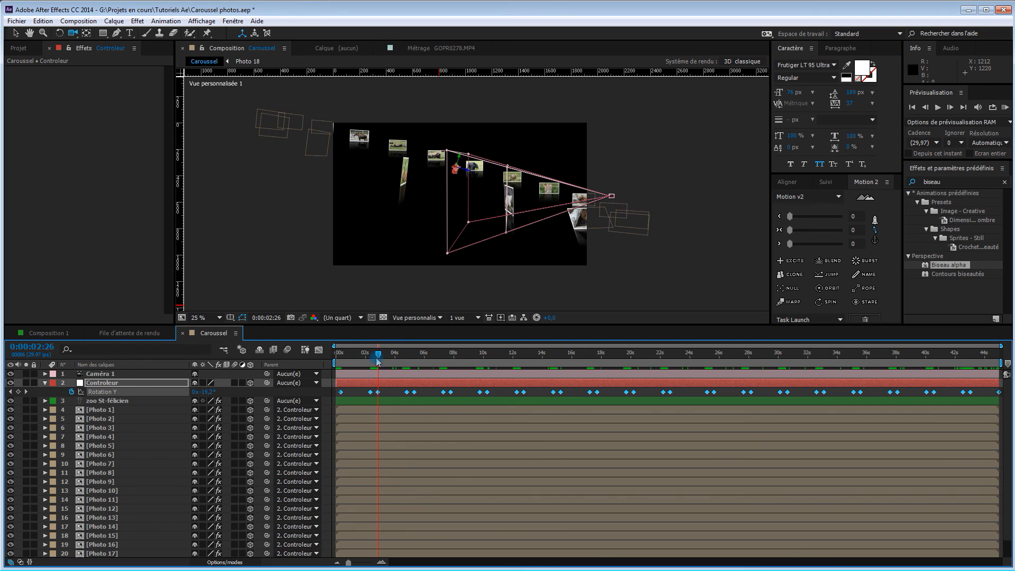
left_click_drag(378, 361, 341, 368)
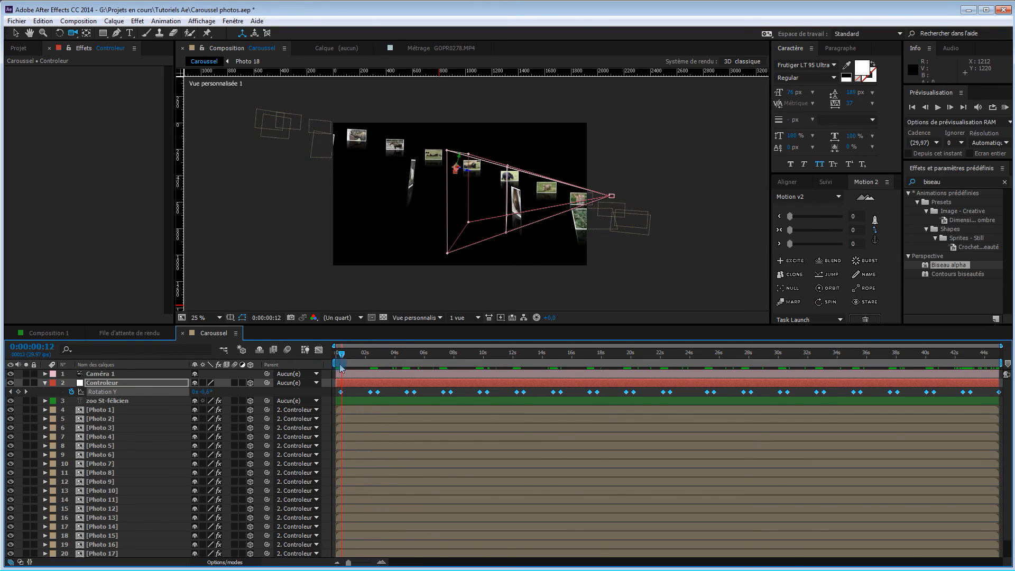
left_click(343, 393)
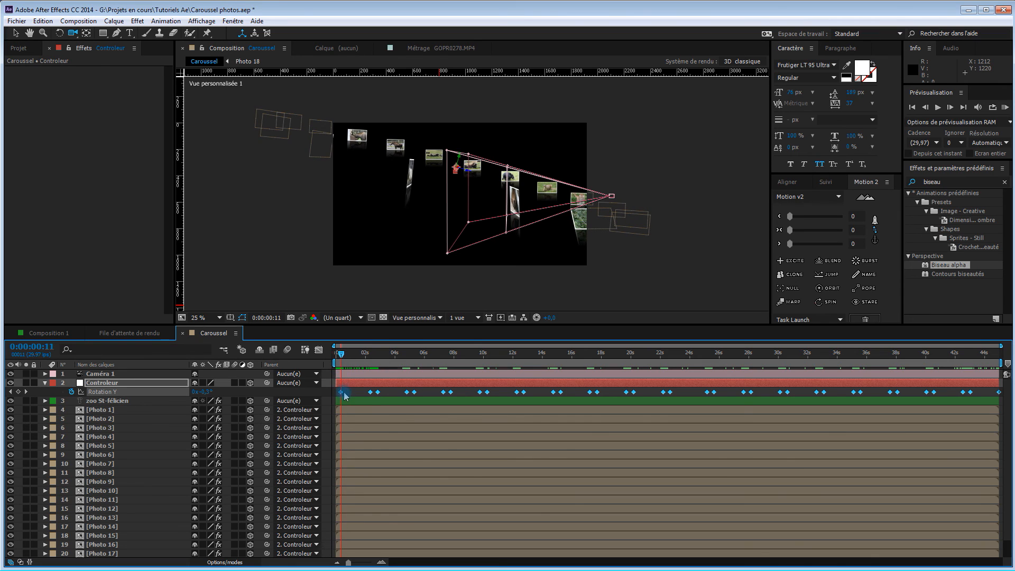
left_click_drag(343, 395, 344, 396)
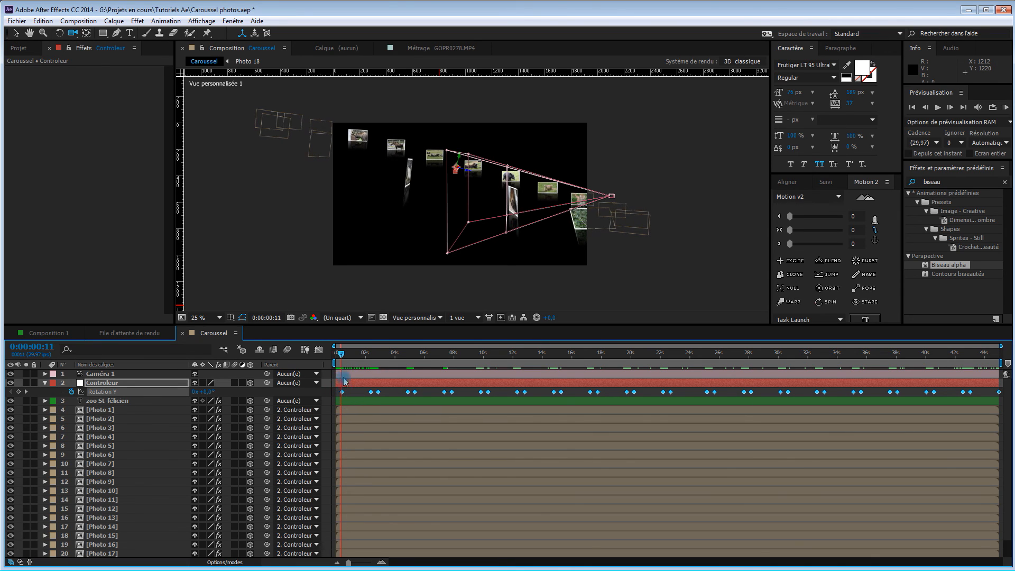
Return to the composition's start and apply Easy Ease to all selected Rotation Y keyframes
left_click_drag(338, 353, 781, 393)
key("Home")
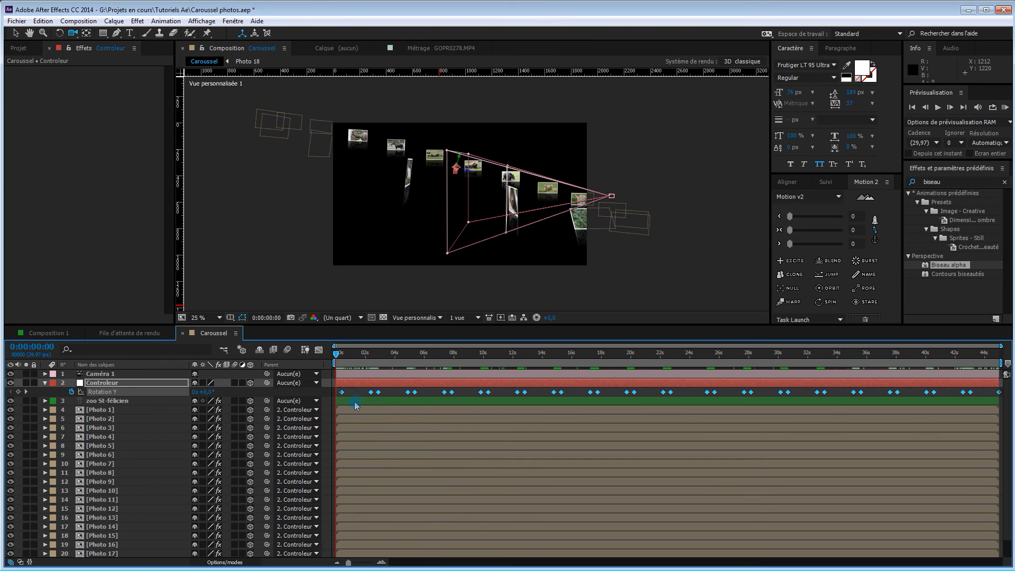
key("F9")
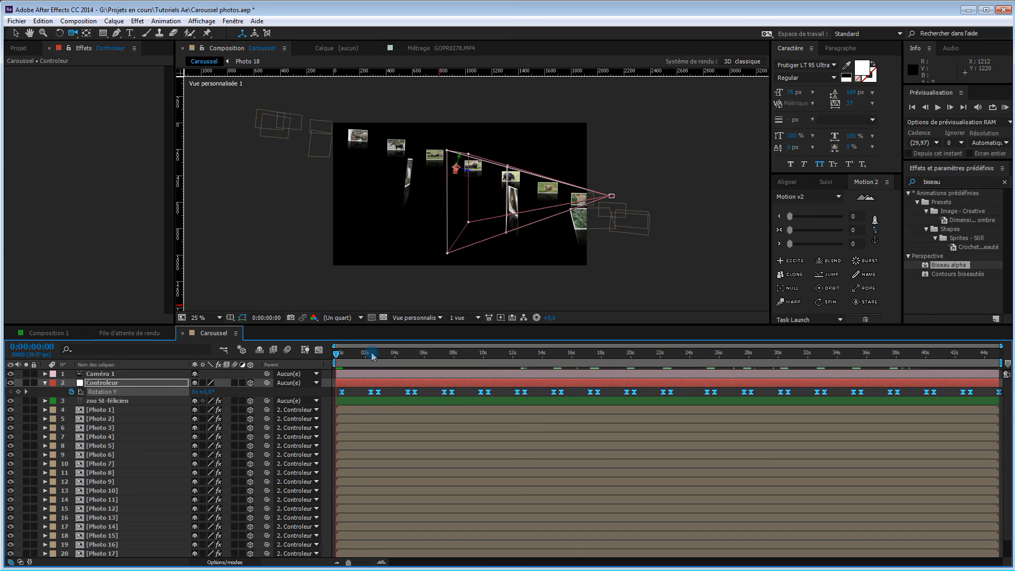
Switch the 3D view to the active camera (Caméra active) and start a RAM preview of the carousel
left_click(424, 318)
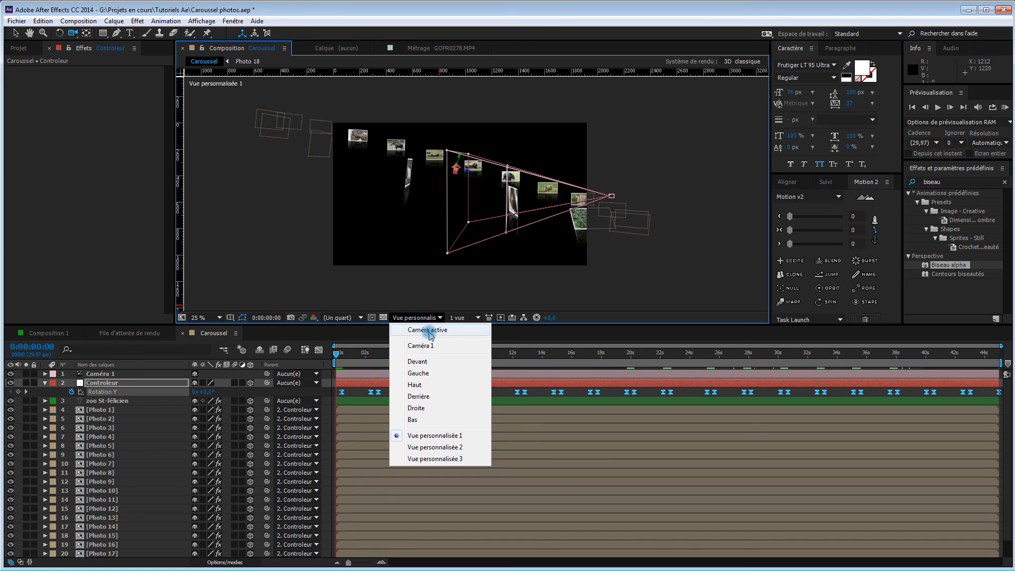
left_click(398, 335)
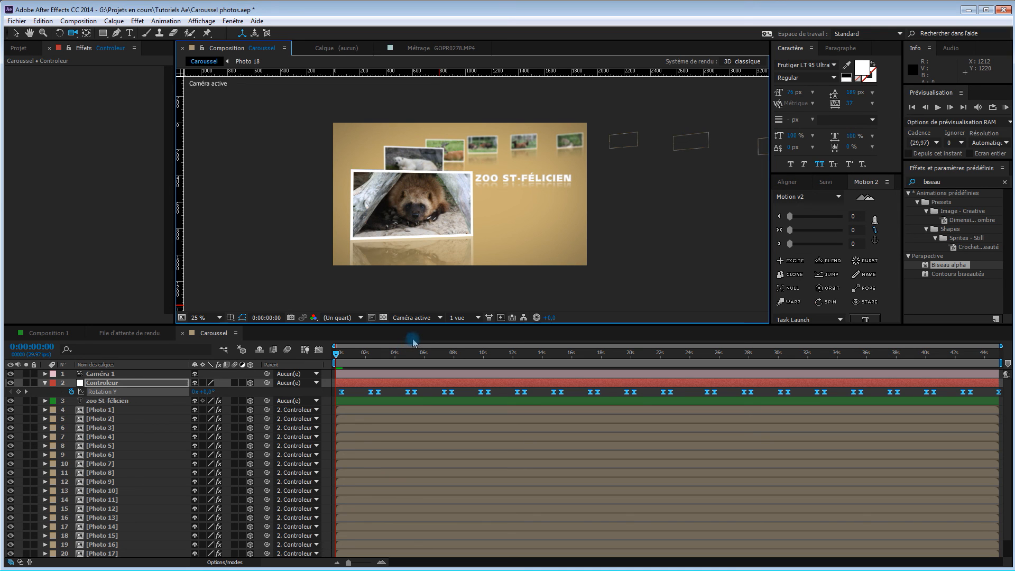
key("0")
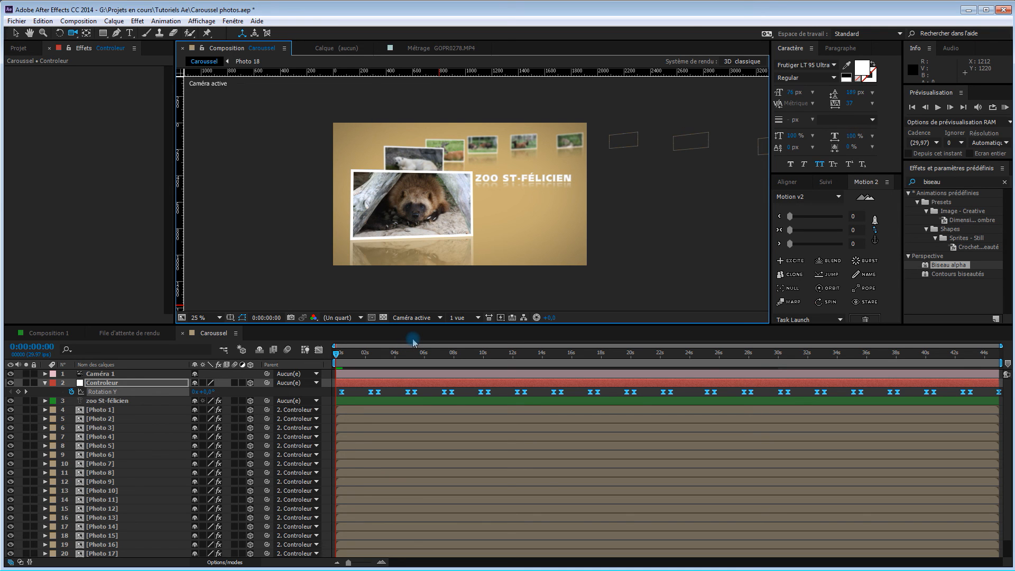